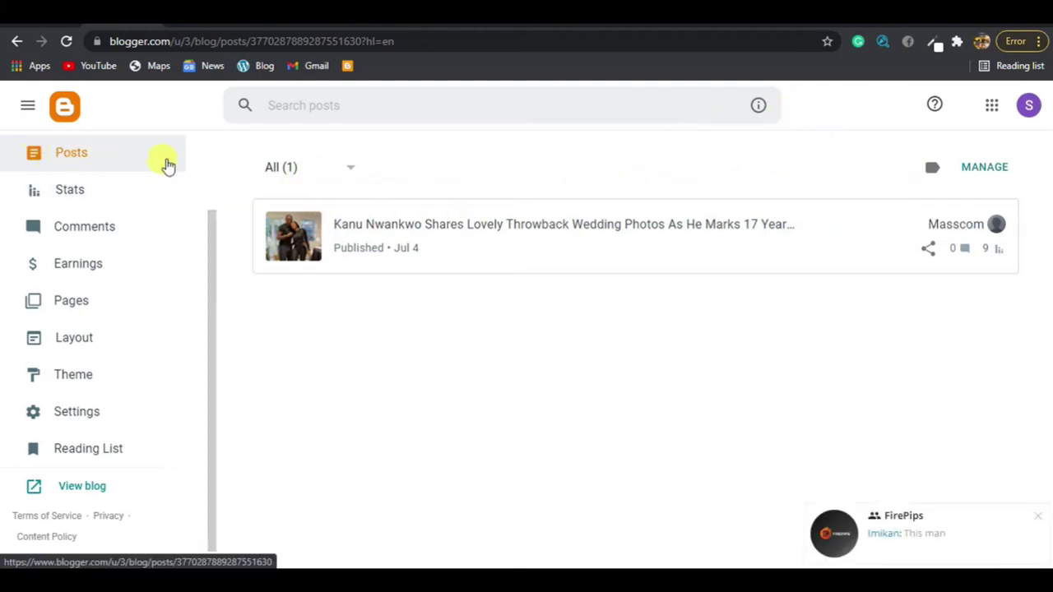
pyautogui.moveTo(344, 276)
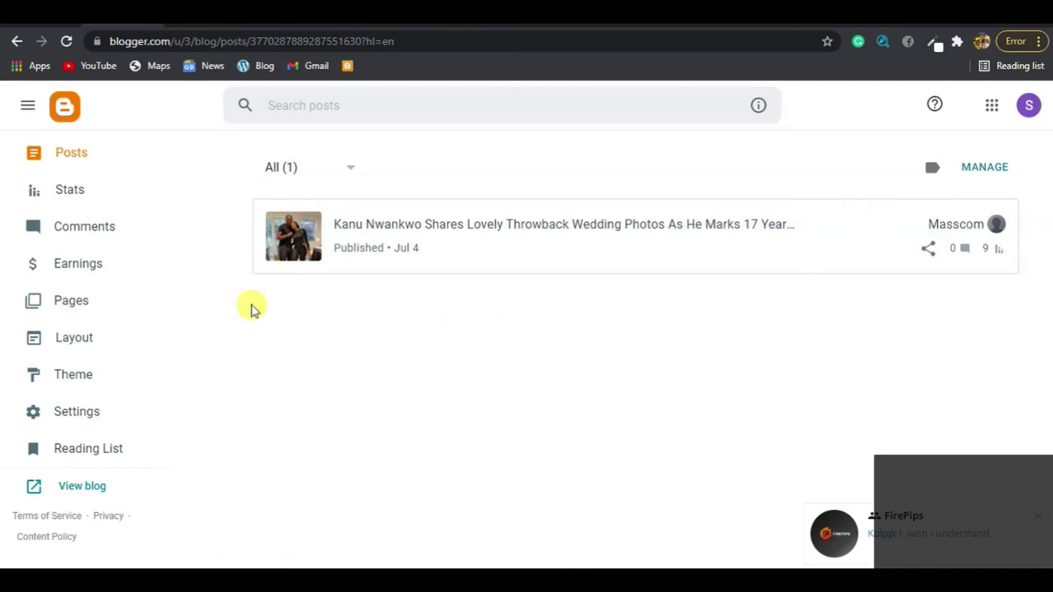
pyautogui.scroll(-1, 62, 334)
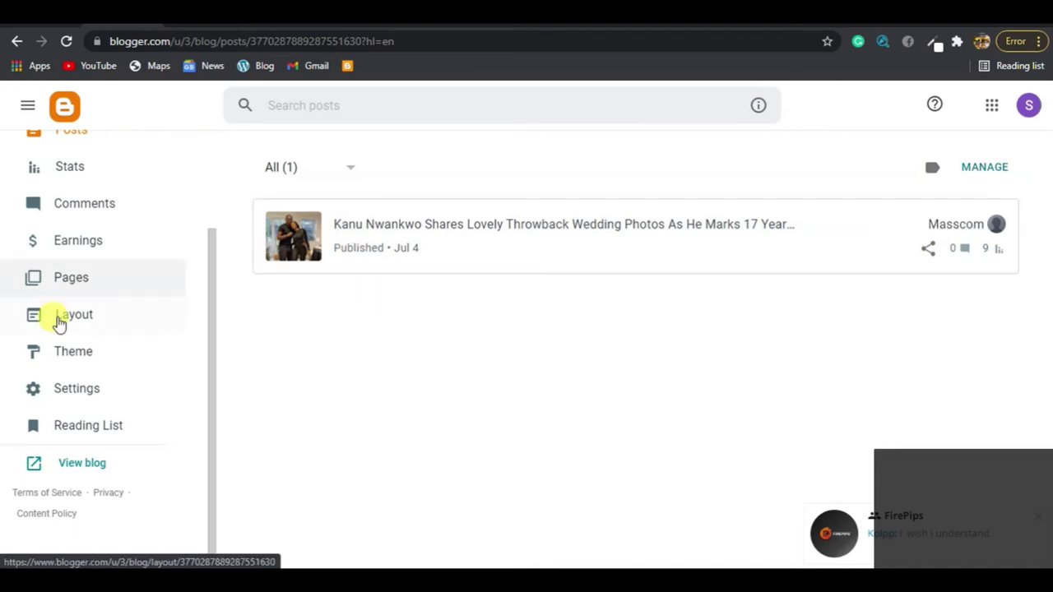
pyautogui.scroll(2, 78, 200)
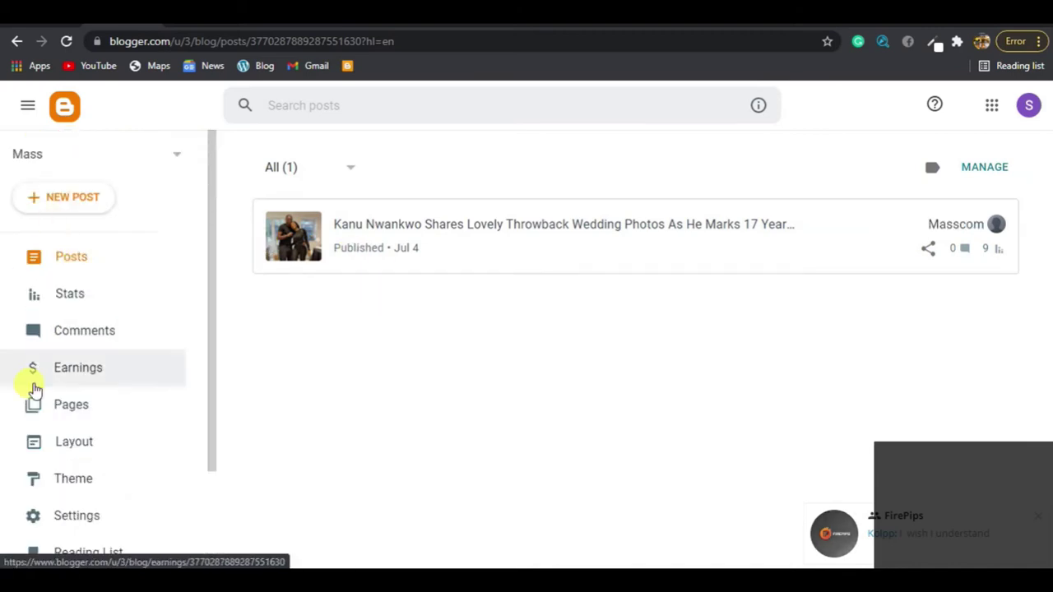
pyautogui.scroll(-3, 91, 318)
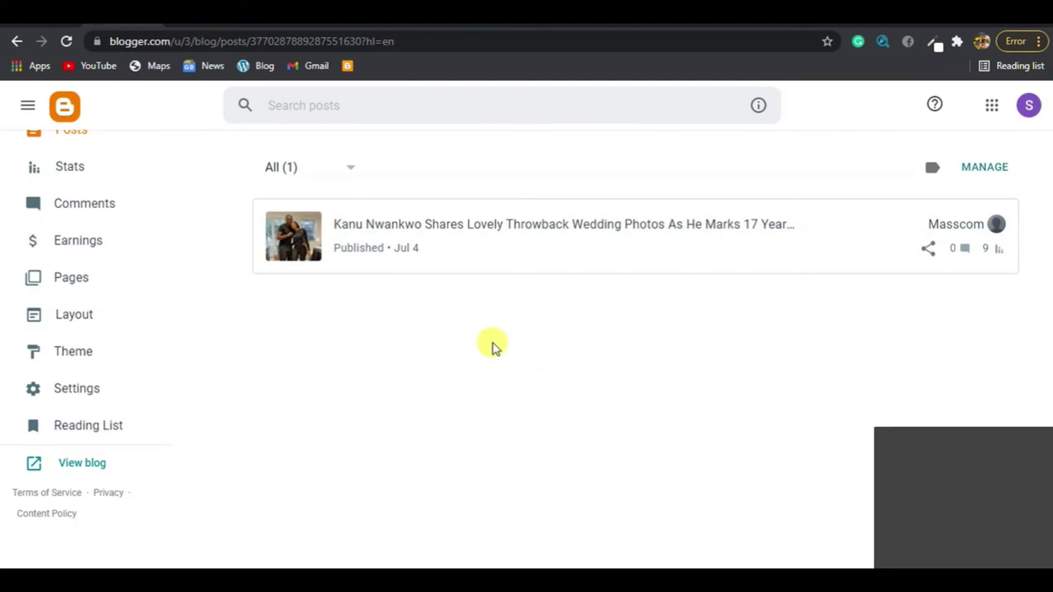
pyautogui.scroll(2, 55, 272)
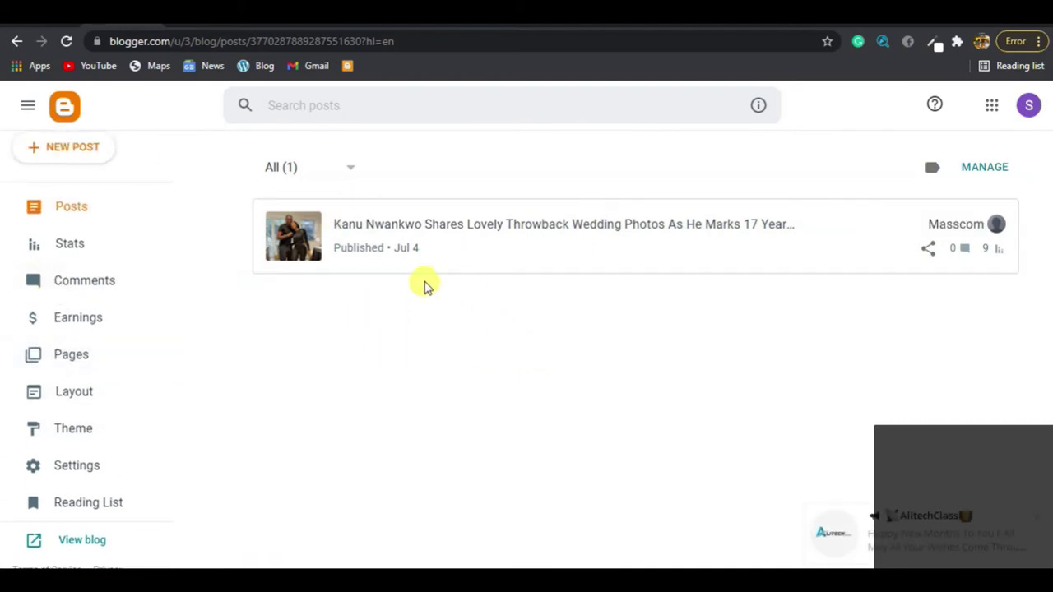
# Step: Start a new post in the Mass blog
pyautogui.click(51, 156)
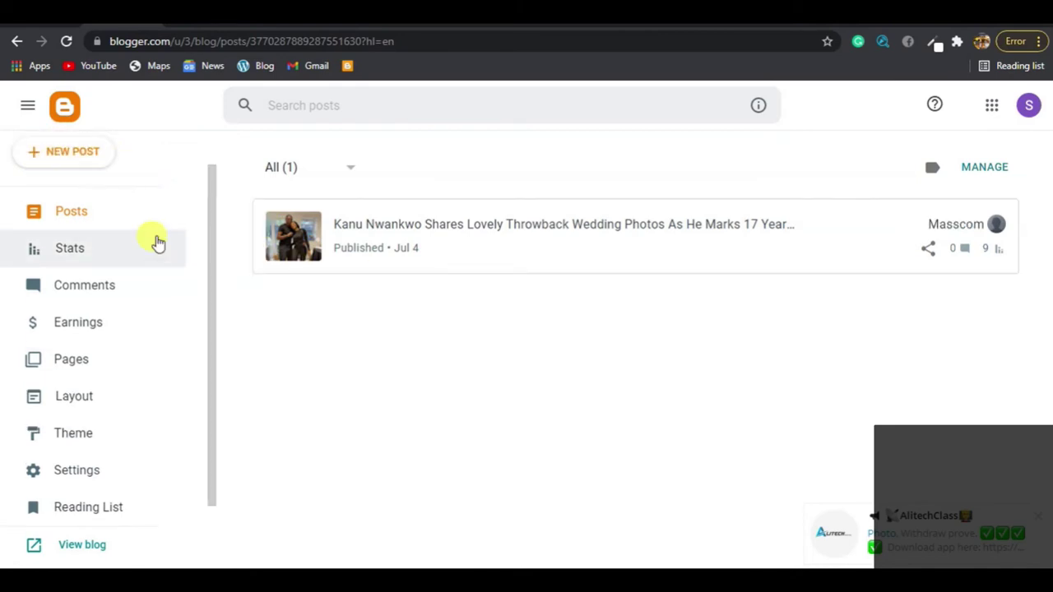
pyautogui.scroll(1, 123, 231)
pyautogui.click(91, 208)
pyautogui.click(87, 205)
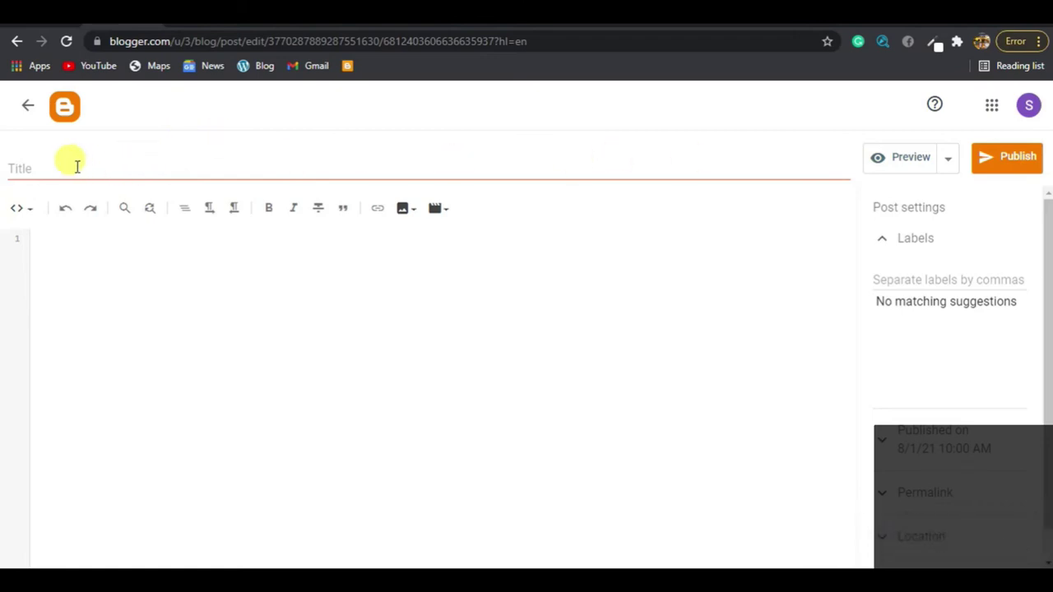
pyautogui.click(42, 172)
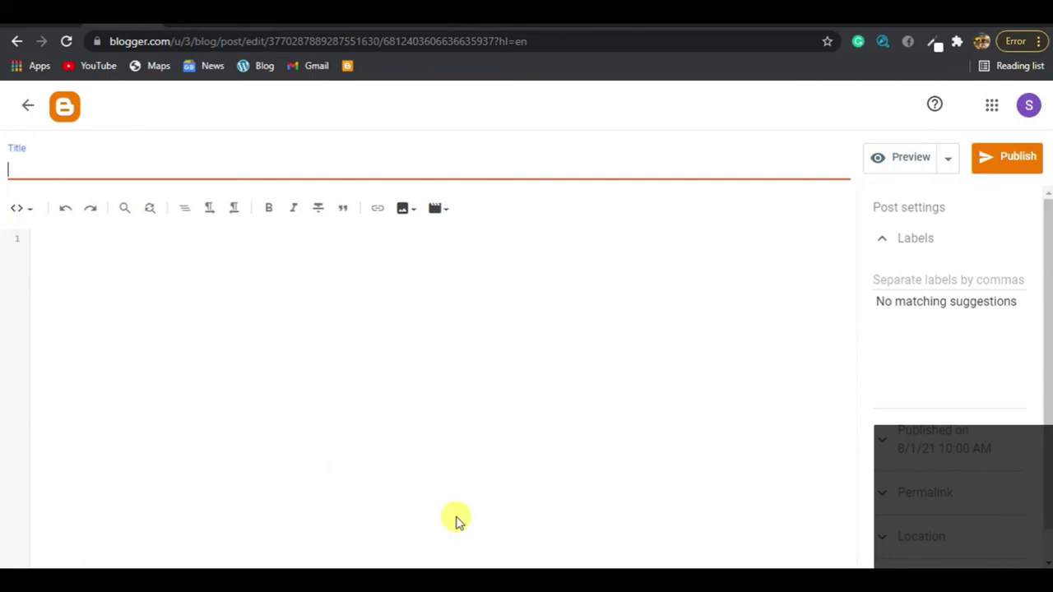
pyautogui.click(85, 292)
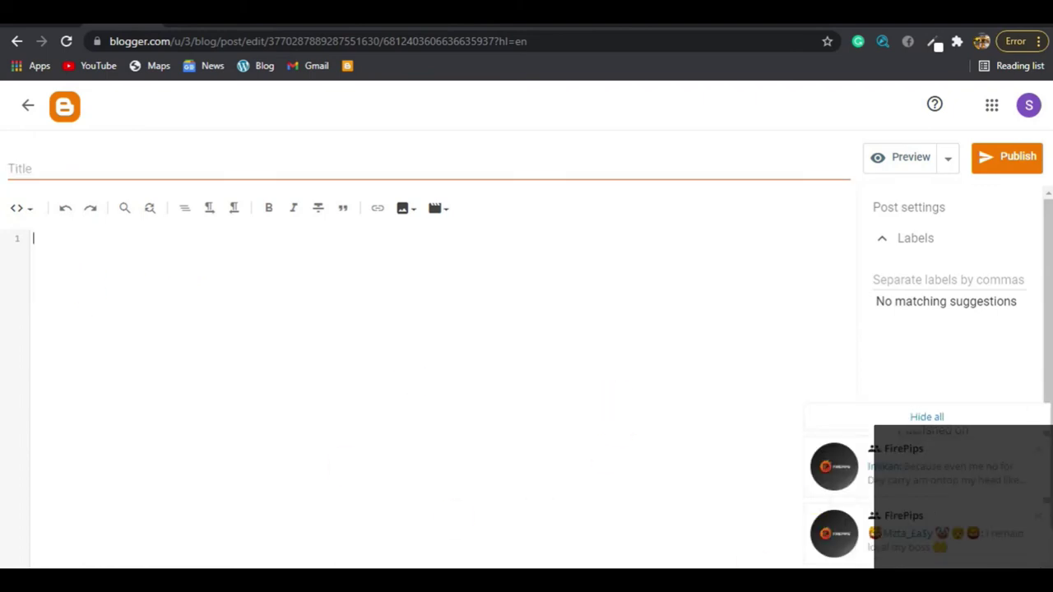
pyautogui.click(961, 423)
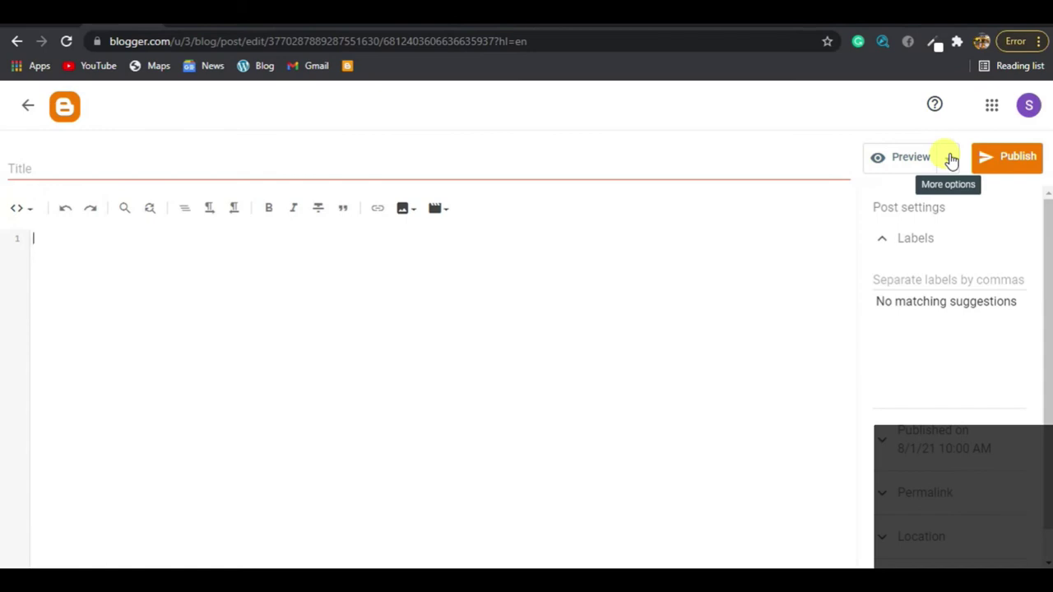
pyautogui.click(950, 159)
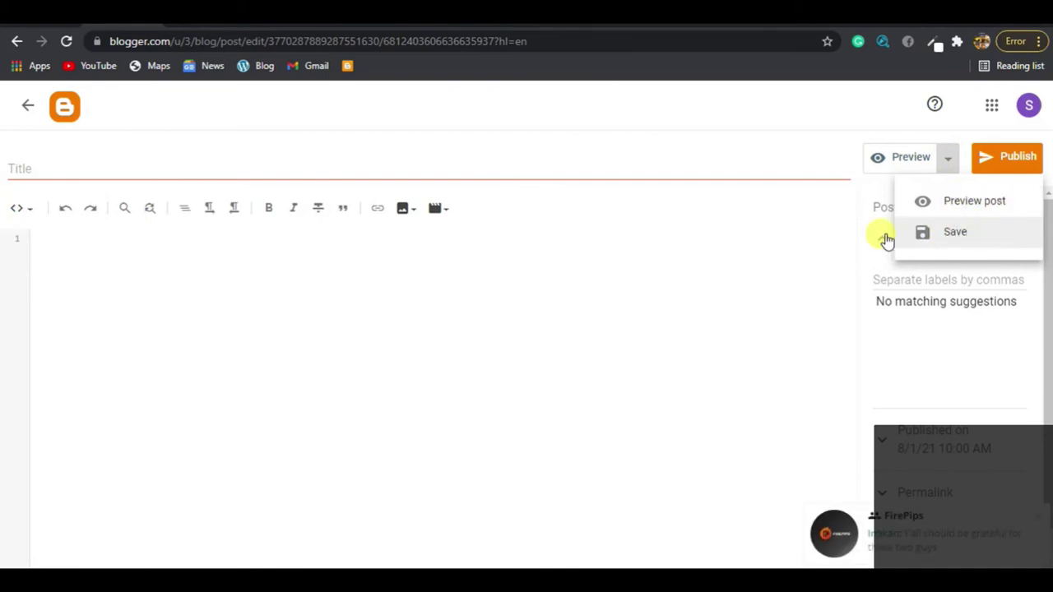
pyautogui.click(887, 239)
pyautogui.scroll(-1, 938, 255)
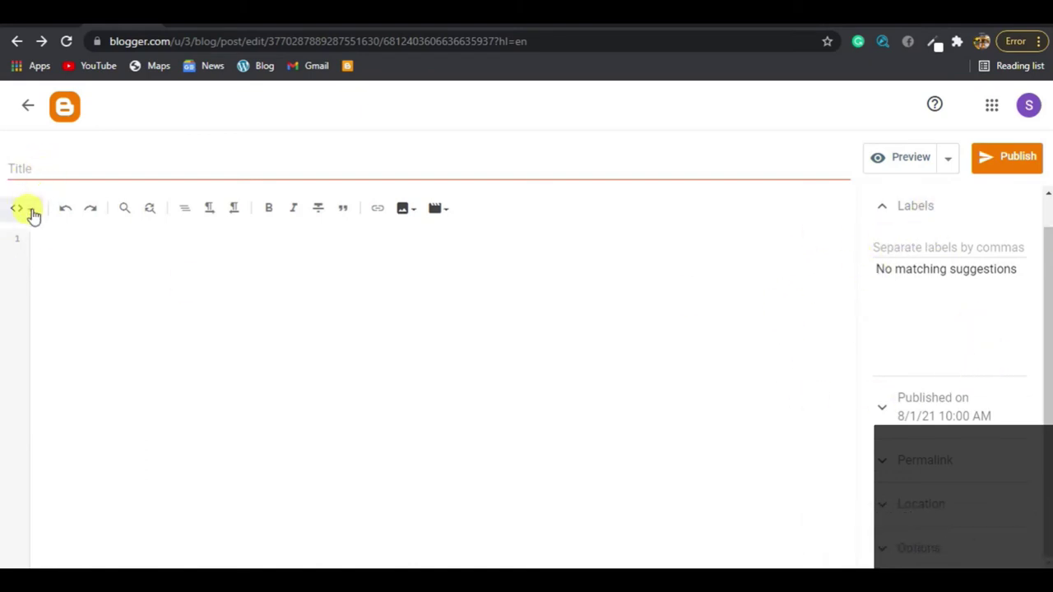
pyautogui.click(32, 212)
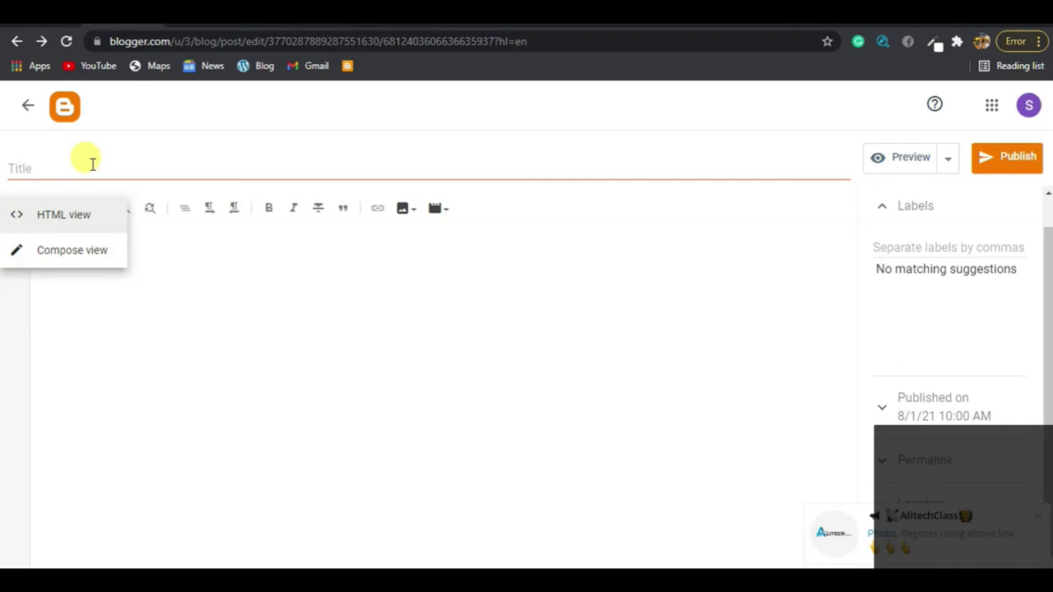
pyautogui.click(92, 164)
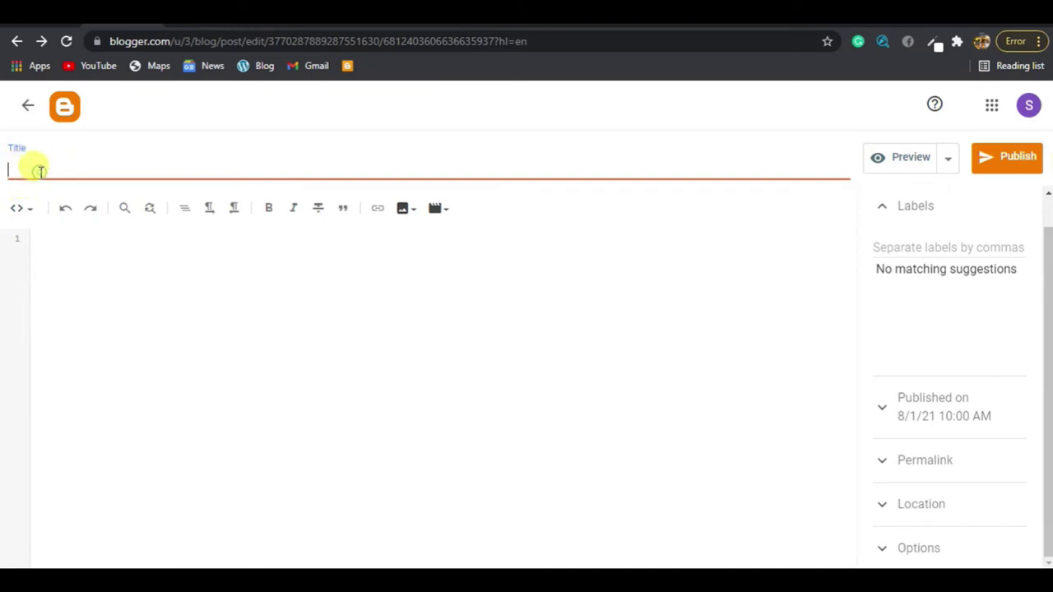
pyautogui.click(19, 208)
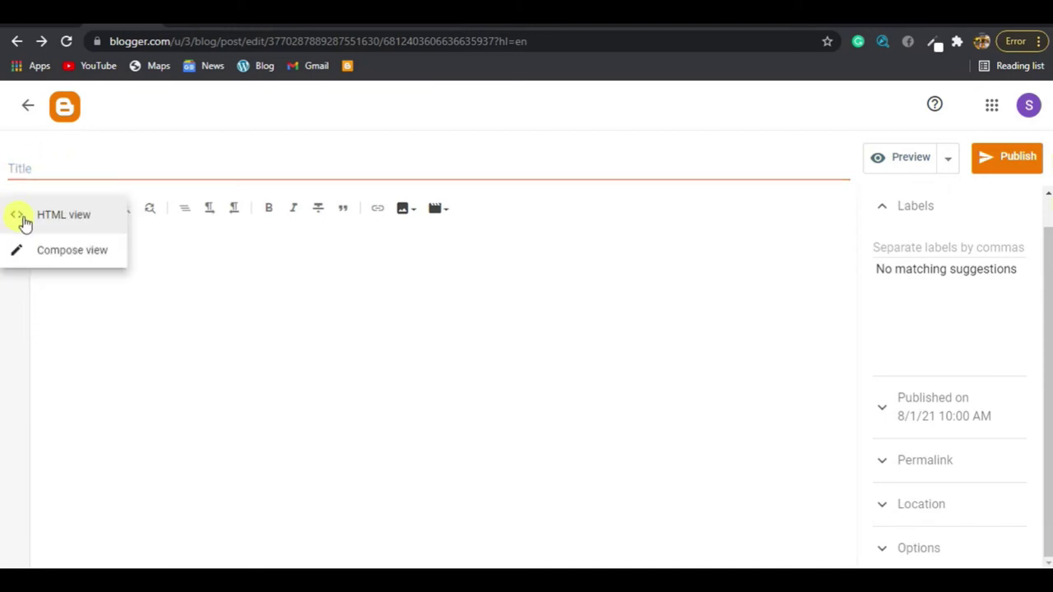
pyautogui.click(45, 164)
# Step: Enter "How to create a post on Blogger" as the post's title
pyautogui.click(47, 165)
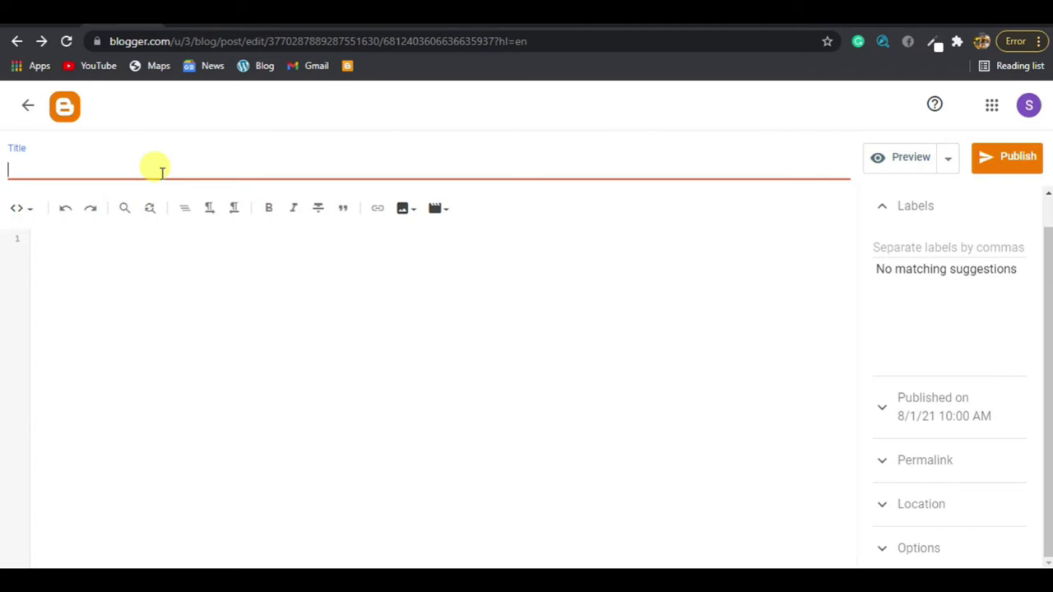
pyautogui.write('How to create a post')
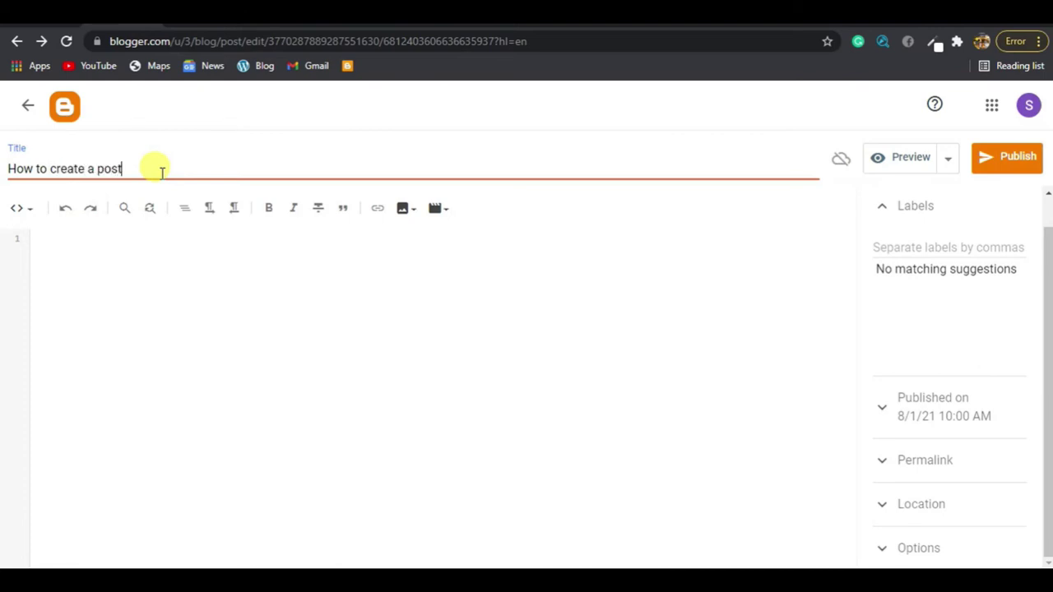
pyautogui.write(' on Blogger')
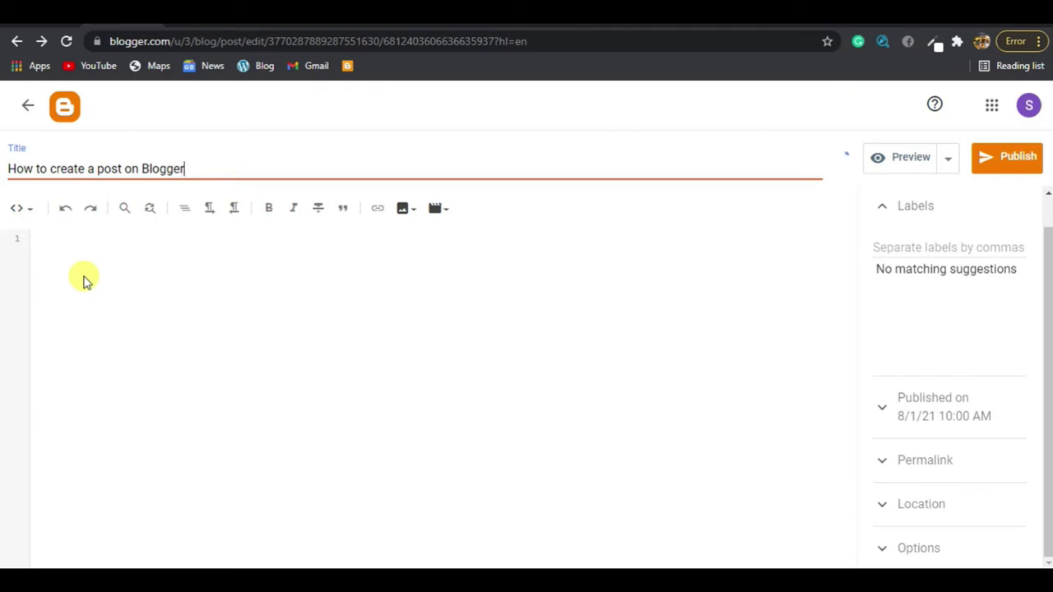
# Step: Enter the two test lines "fdgfidf" and "fdgfiifu" in the post body
pyautogui.click(113, 261)
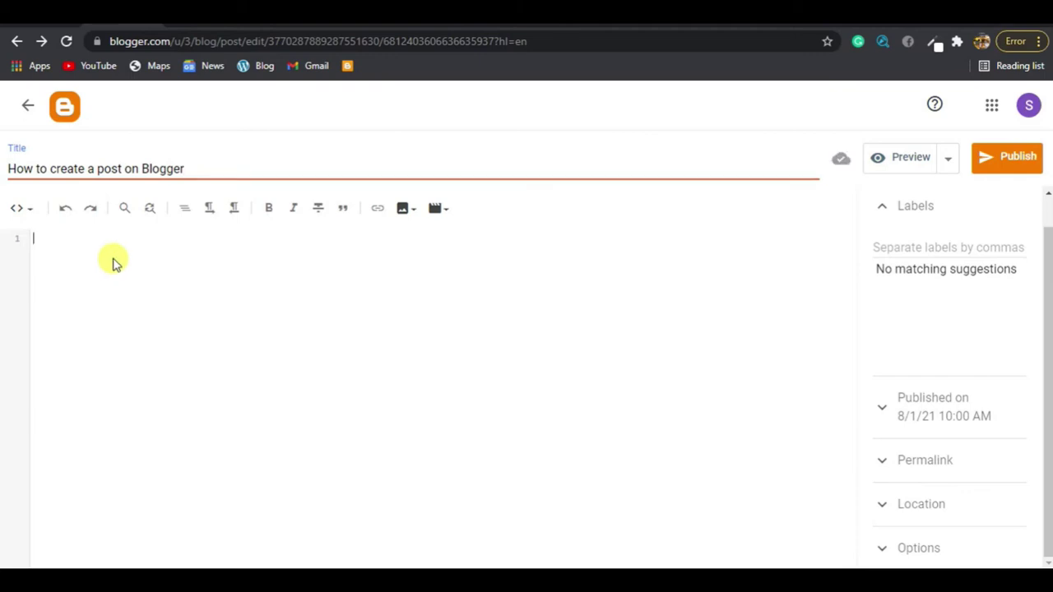
pyautogui.moveTo(190, 169); pyautogui.dragTo(9, 169)
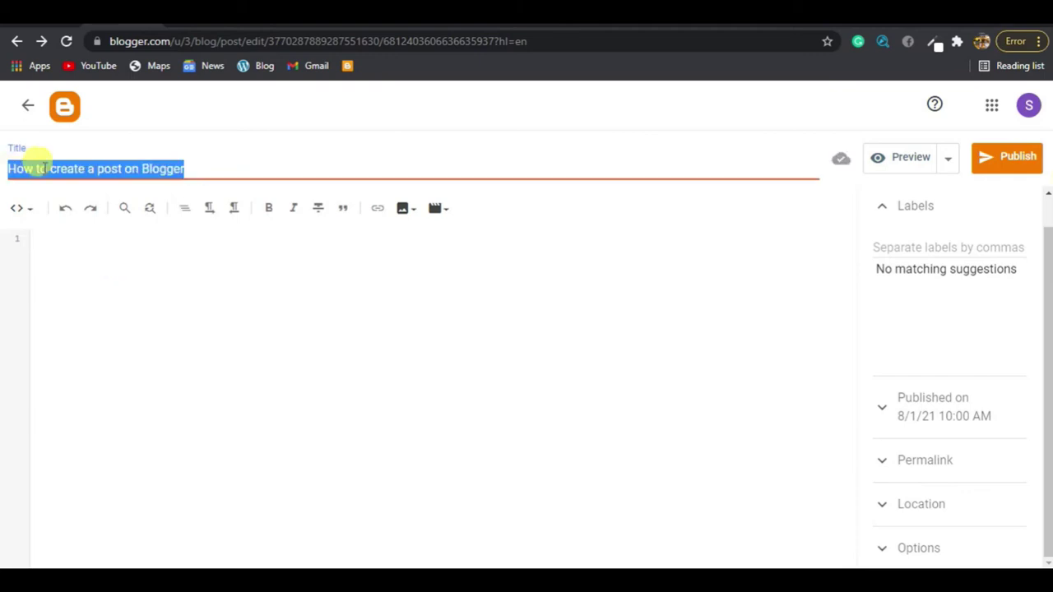
pyautogui.click(169, 333)
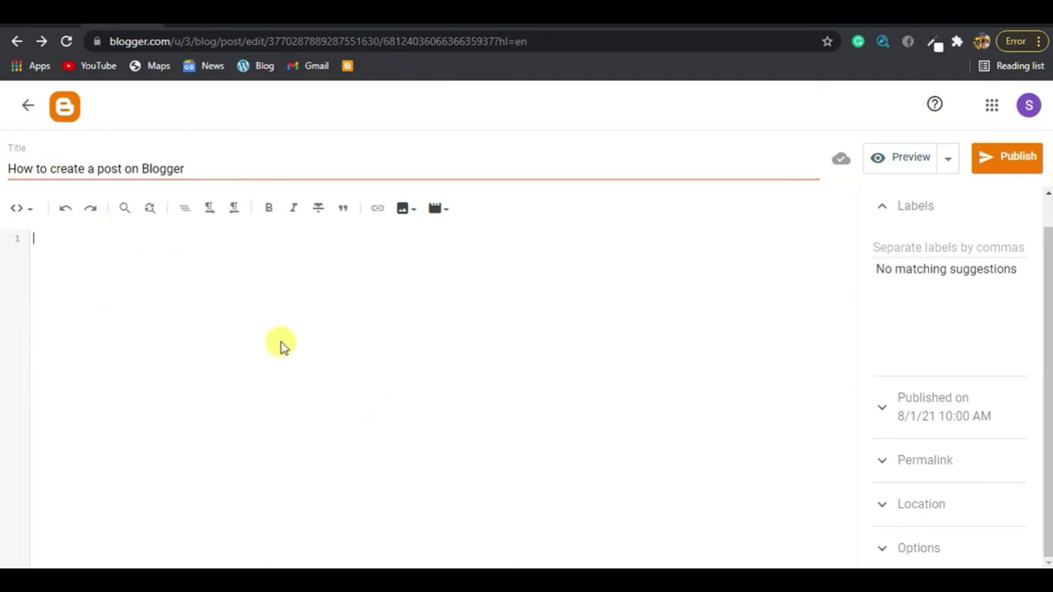
pyautogui.write('fdgfidf')
pyautogui.press('Return')
pyautogui.write('fdgfiifu')
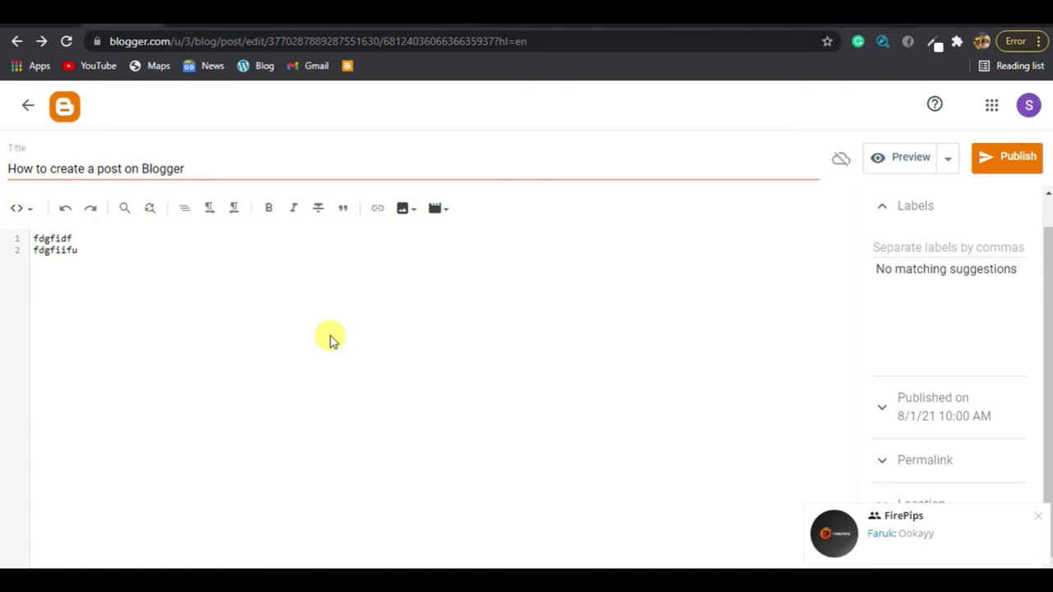
# Step: Delete both test lines from the post body
pyautogui.moveTo(118, 277); pyautogui.dragTo(27, 245)
pyautogui.click(23, 235)
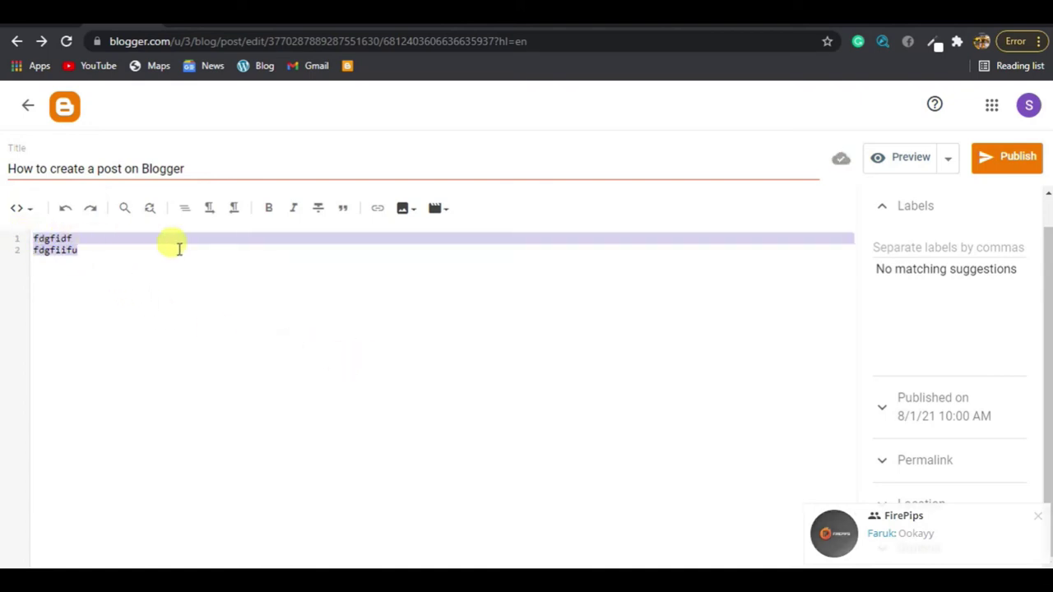
pyautogui.press('BackSpace')
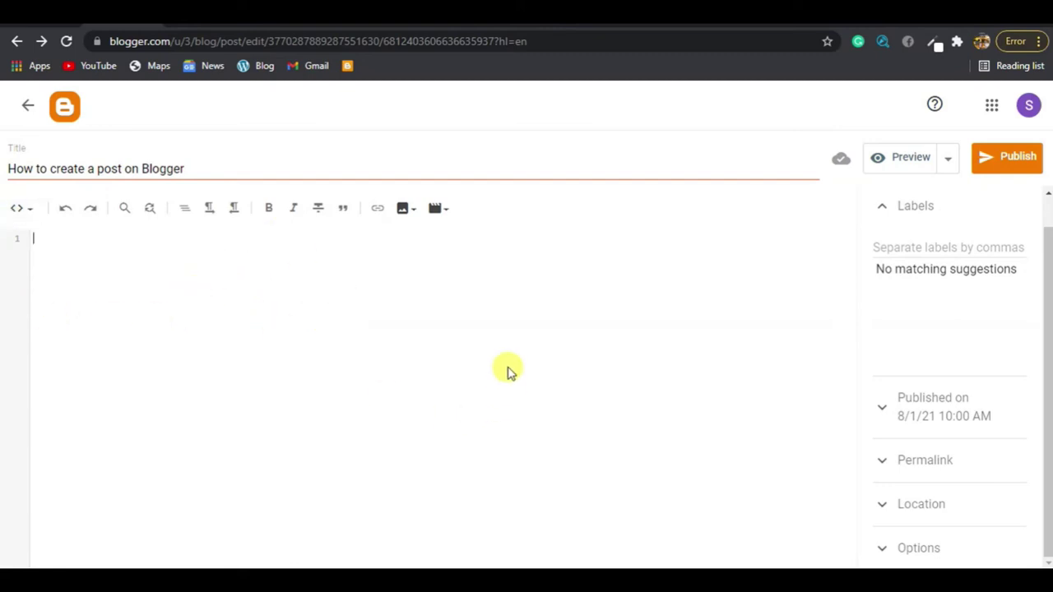
# Step: Switch the post editor from HTML view to Compose view
pyautogui.click(16, 222)
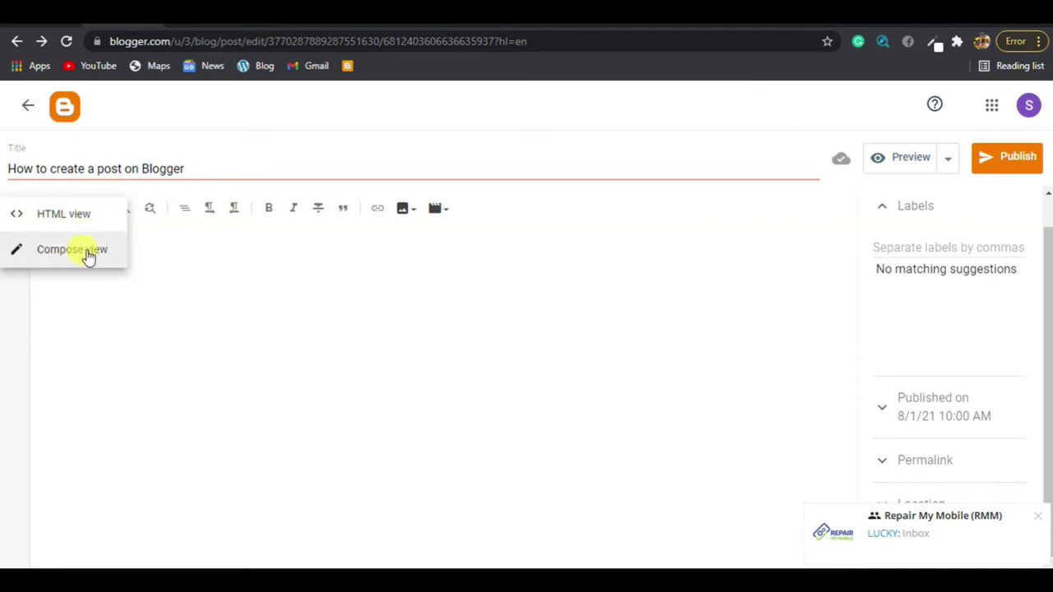
pyautogui.click(82, 250)
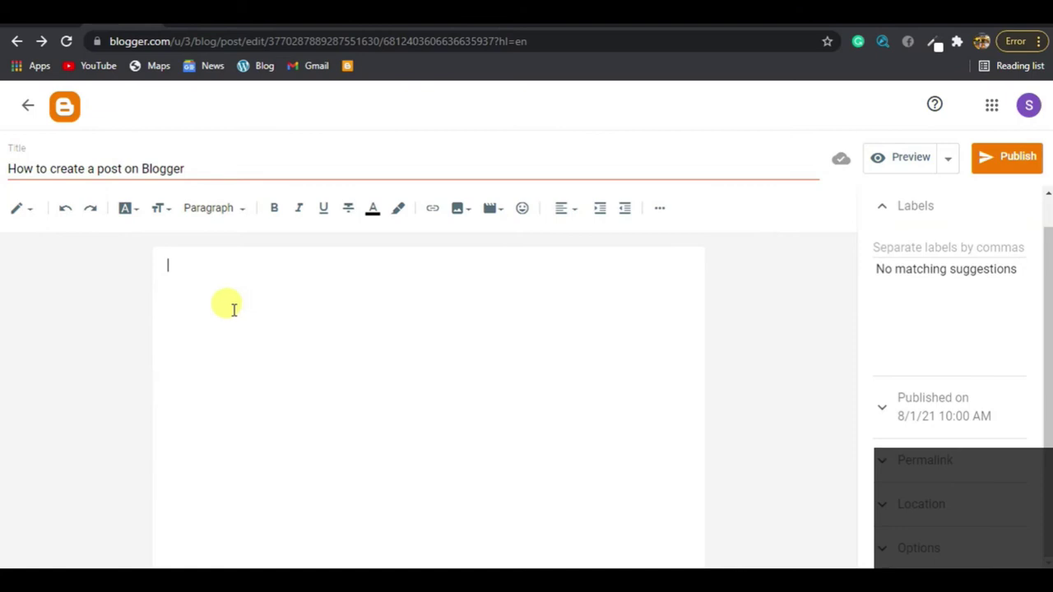
pyautogui.click(20, 213)
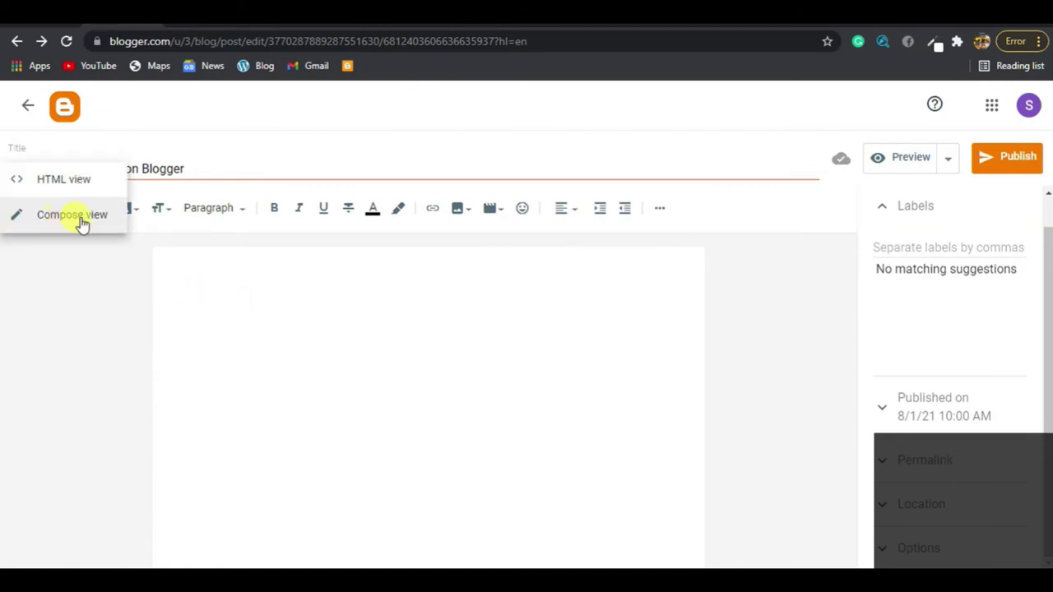
pyautogui.click(239, 292)
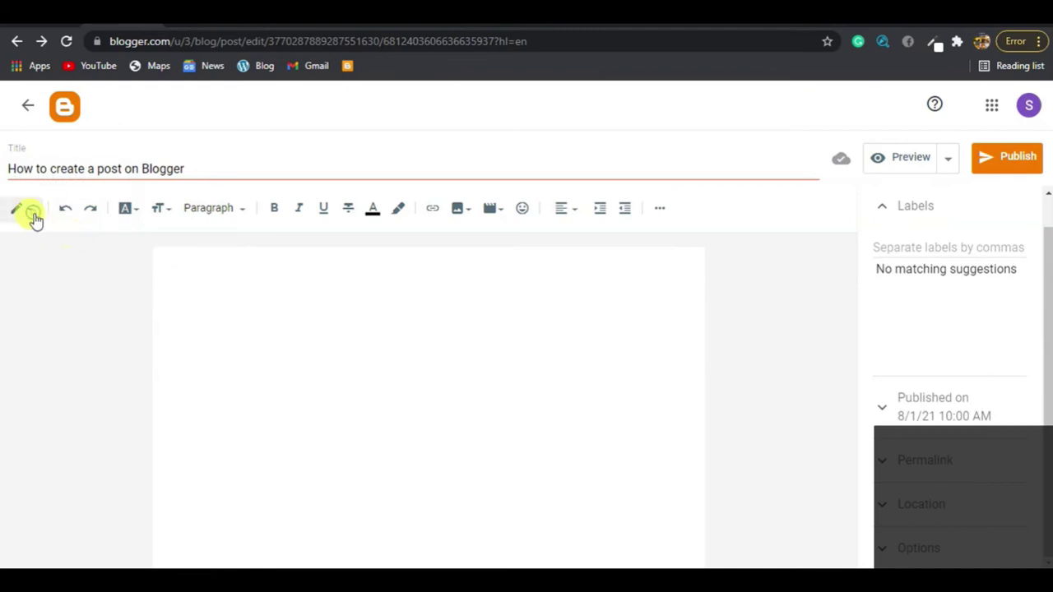
# Step: Toggle the post editor between HTML view and Compose view, finishing in Compose view
pyautogui.click(25, 211)
pyautogui.click(41, 183)
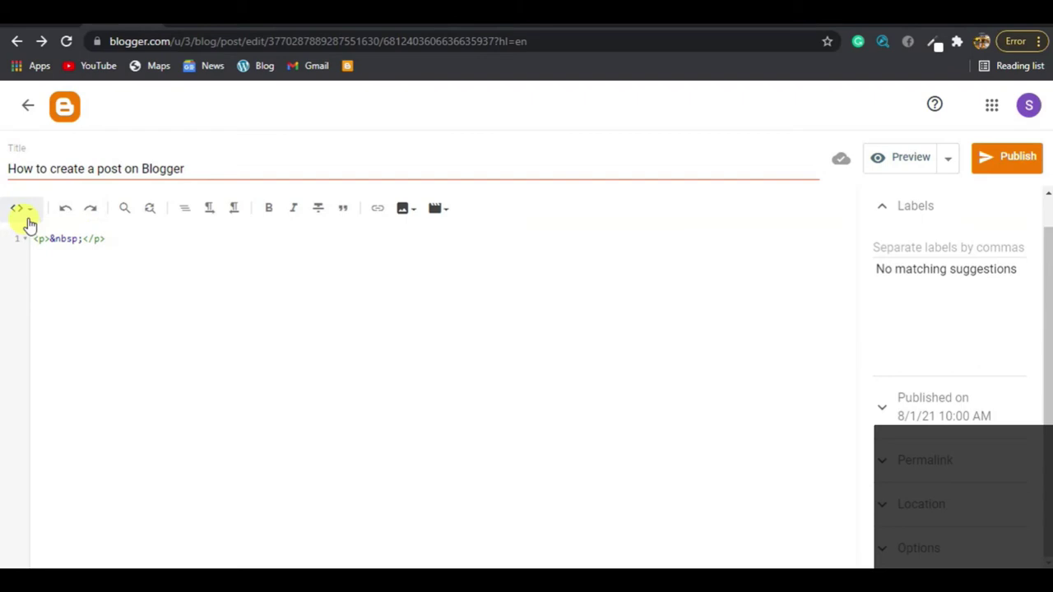
pyautogui.click(21, 212)
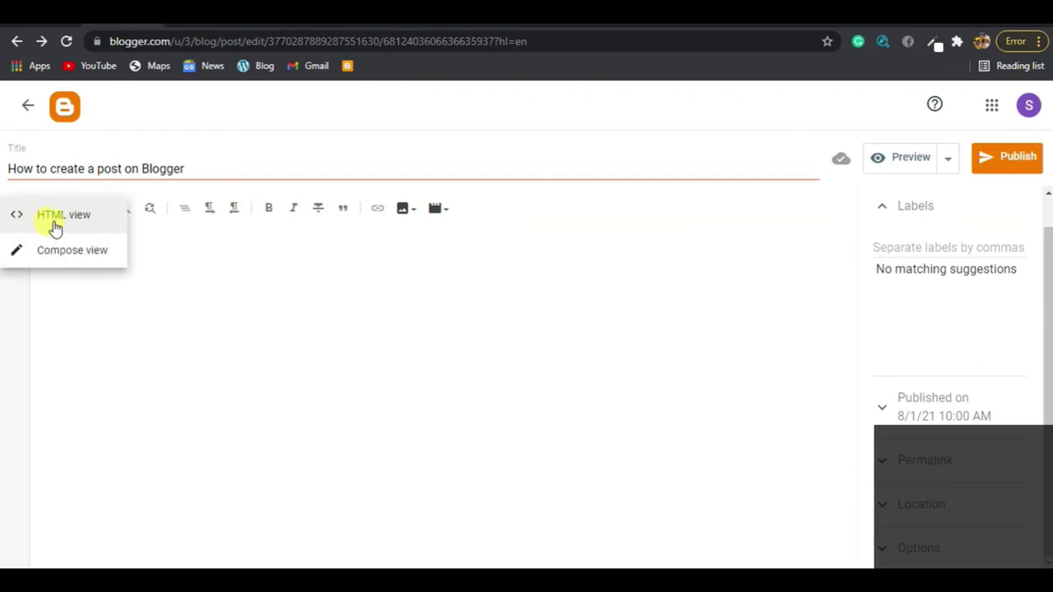
pyautogui.click(70, 223)
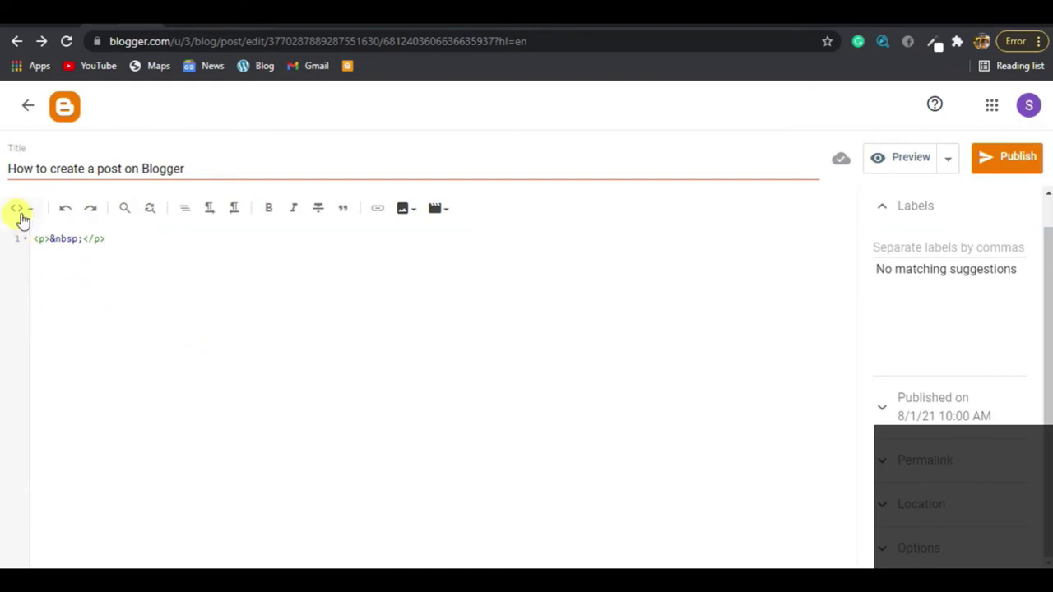
pyautogui.click(21, 210)
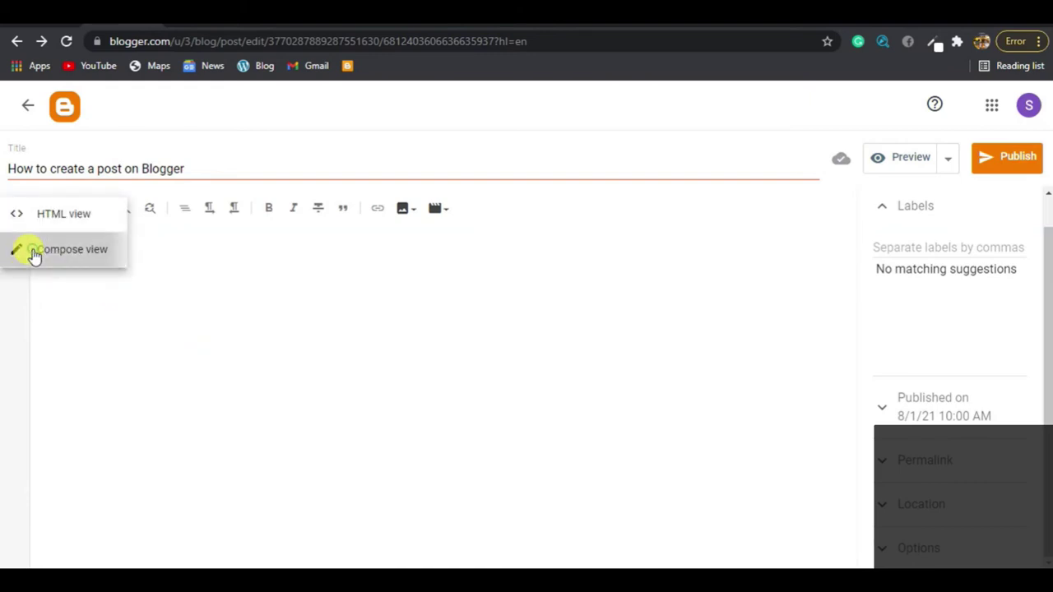
pyautogui.click(35, 256)
pyautogui.click(258, 280)
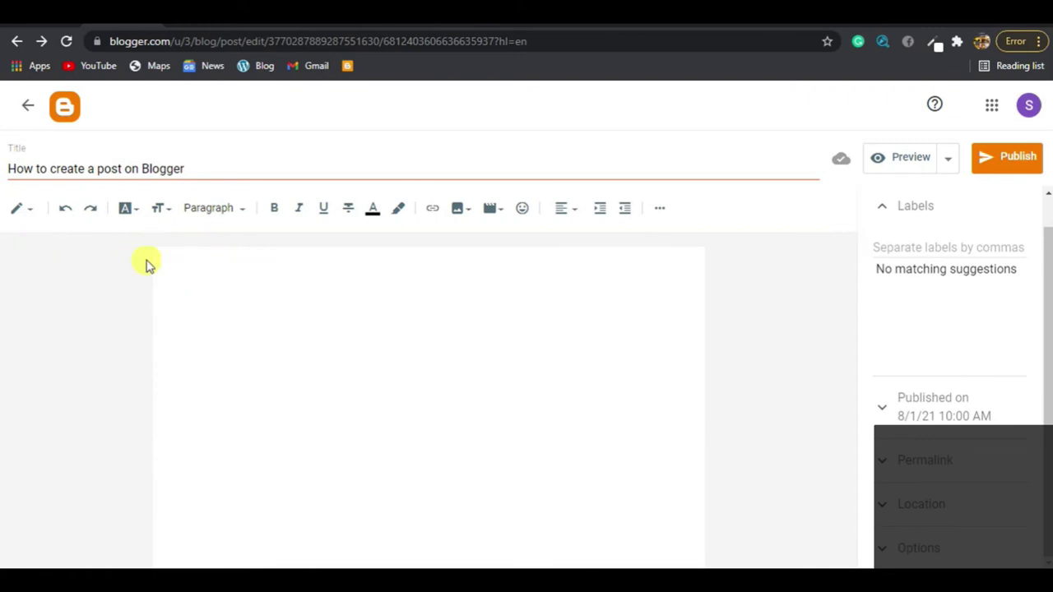
pyautogui.click(22, 210)
pyautogui.click(49, 195)
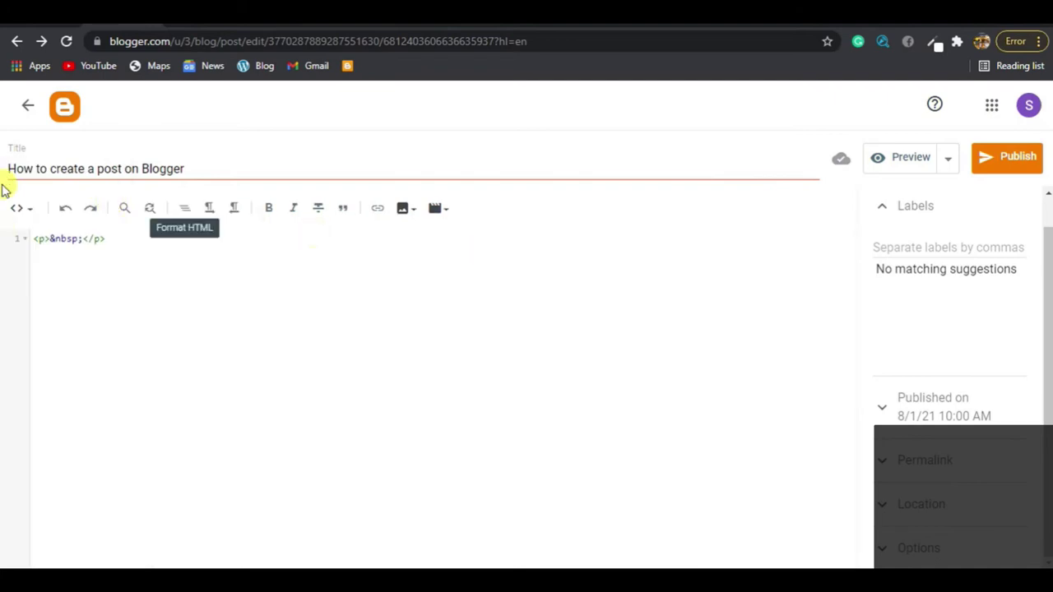
pyautogui.click(20, 209)
pyautogui.click(37, 247)
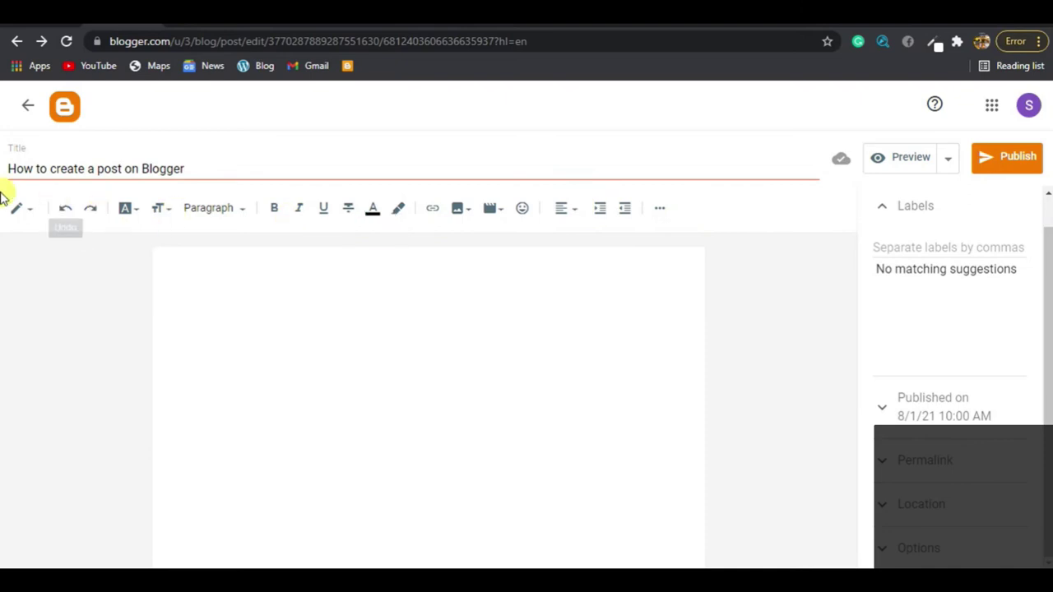
pyautogui.click(209, 259)
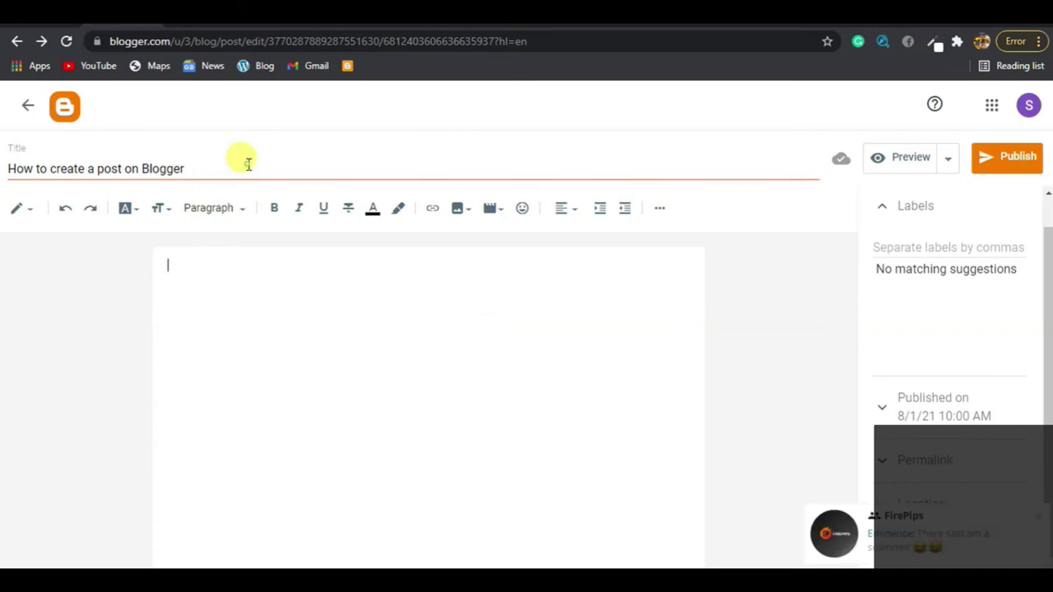
pyautogui.moveTo(239, 167); pyautogui.dragTo(4, 169)
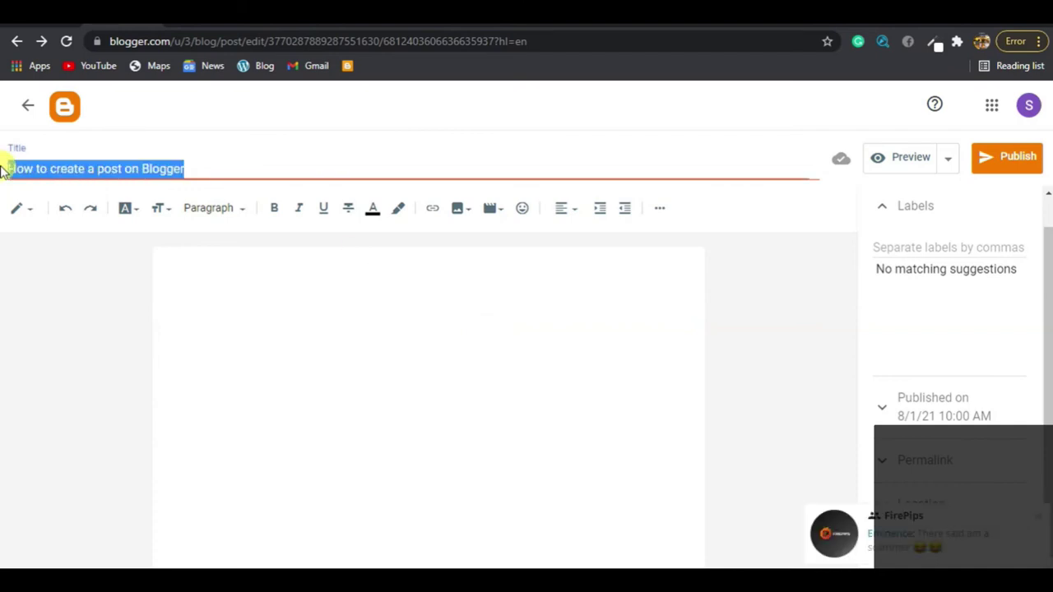
pyautogui.click(272, 308)
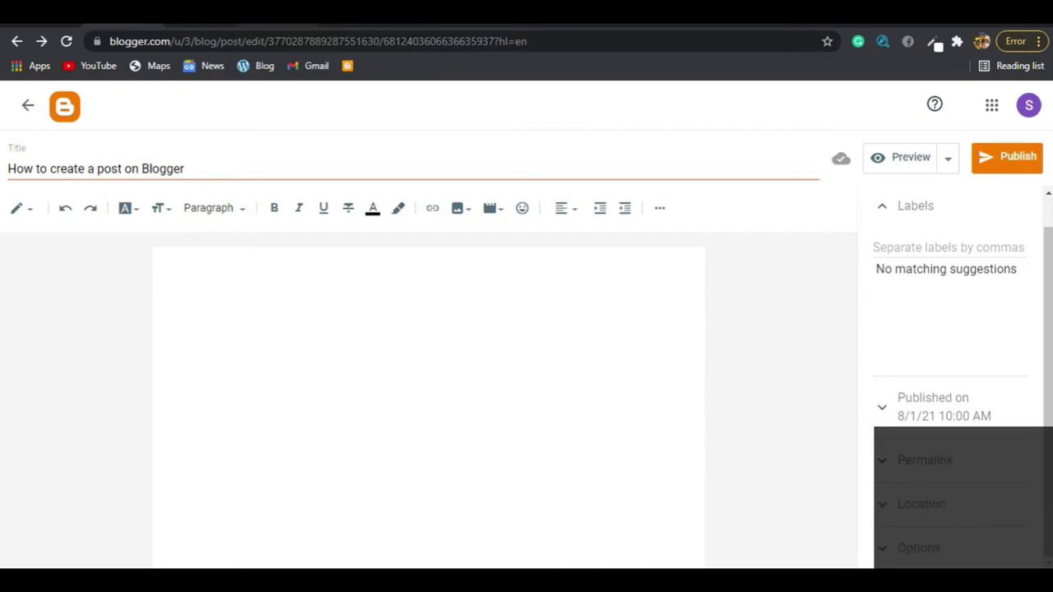
# Step: Search Google for "how to create a post on blogger" in the browser tab showing the Paystack page
pyautogui.click(272, 15)
pyautogui.click(288, 49)
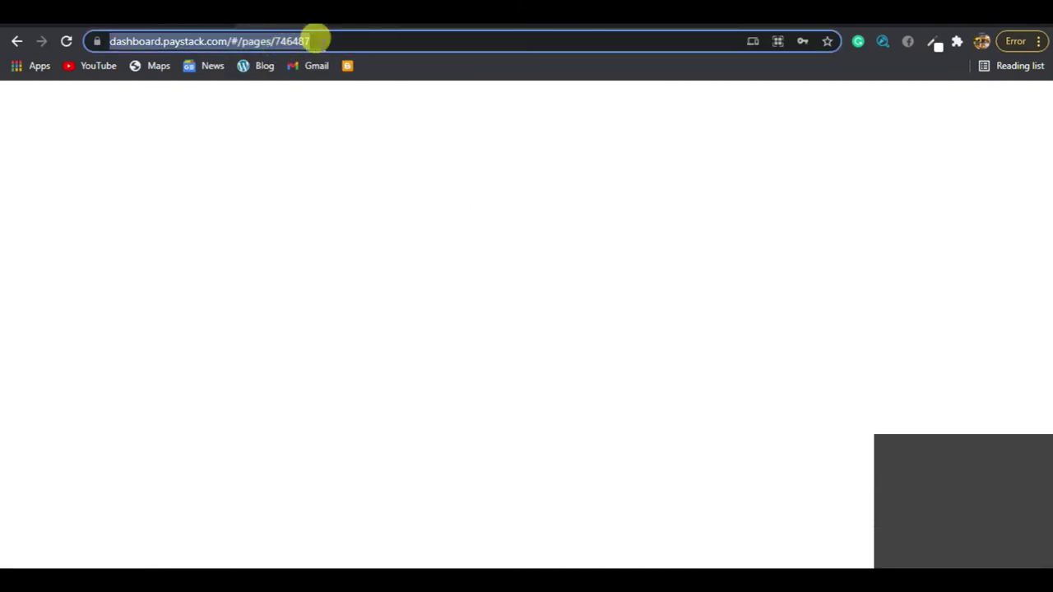
pyautogui.write('H')
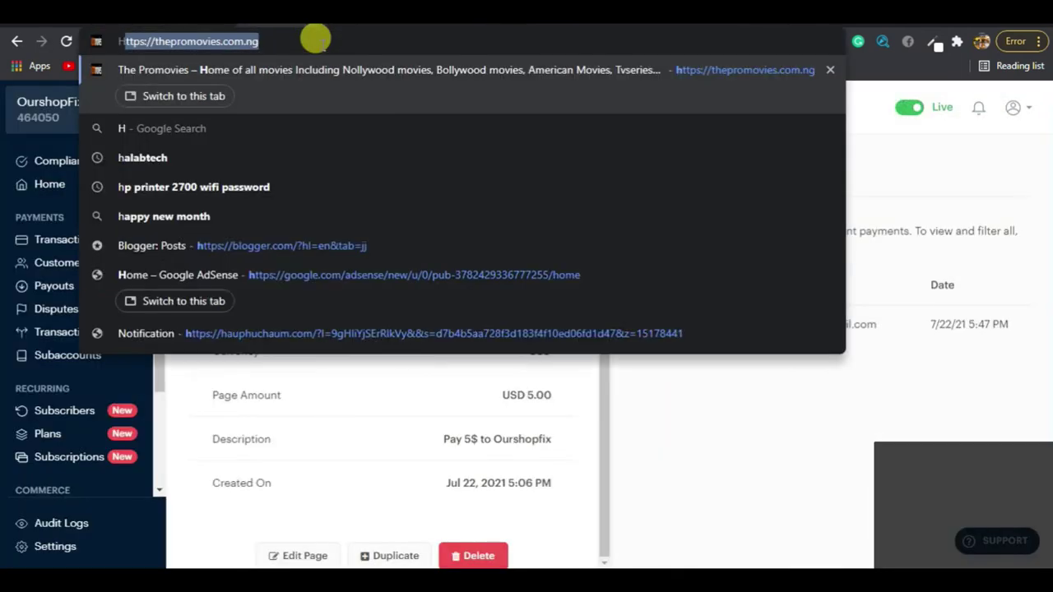
pyautogui.write('ow to c')
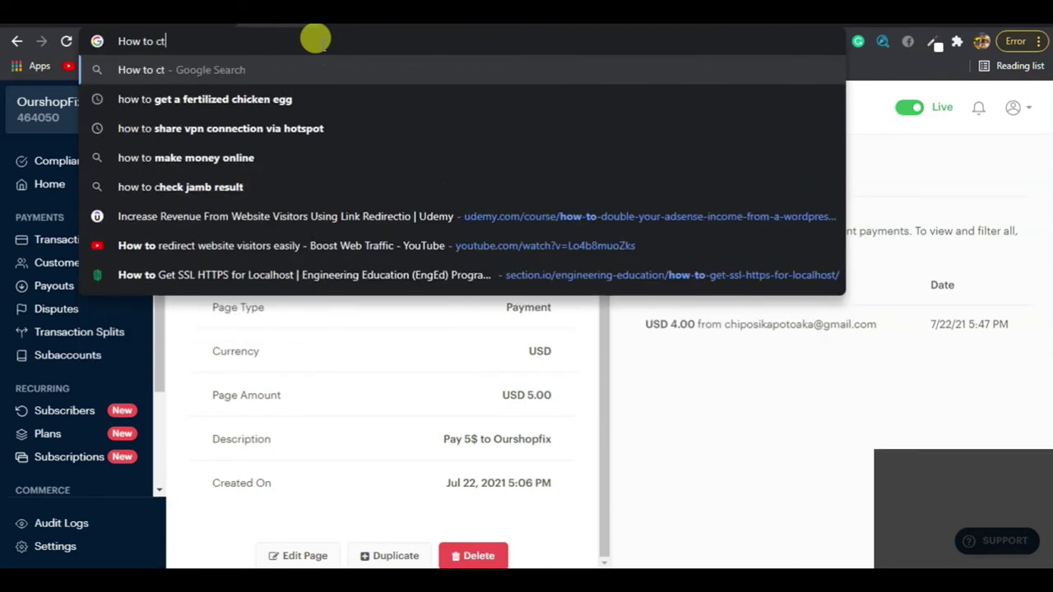
pyautogui.write('rea')
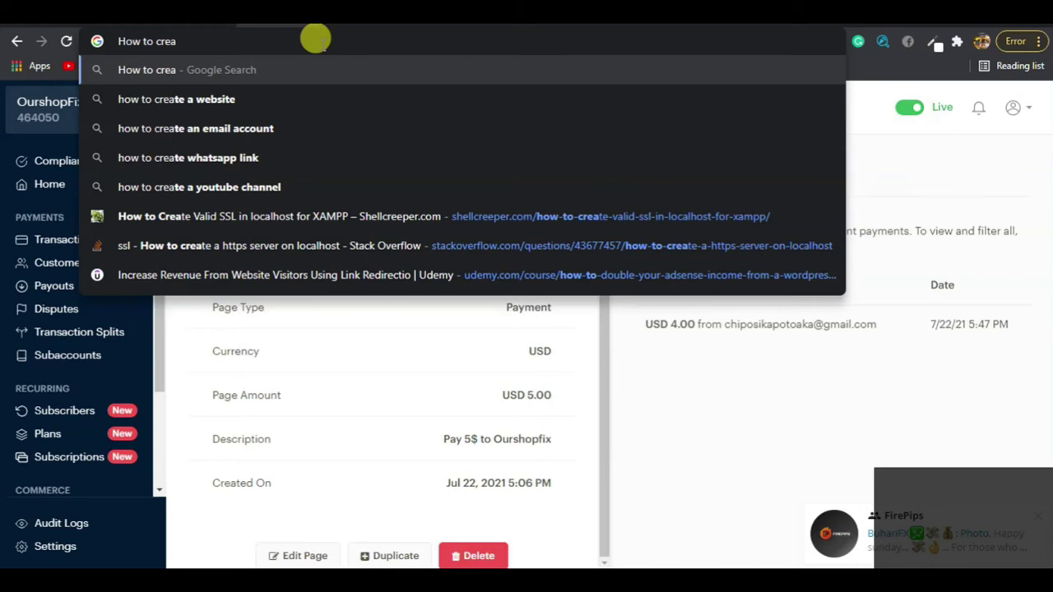
pyautogui.write('te a po')
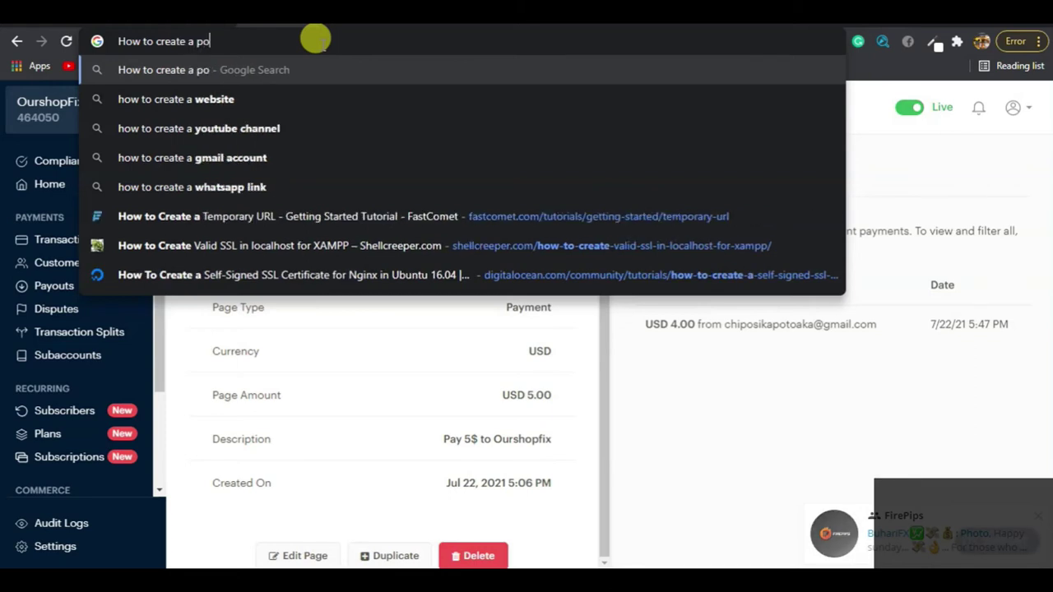
pyautogui.write('st on blogger')
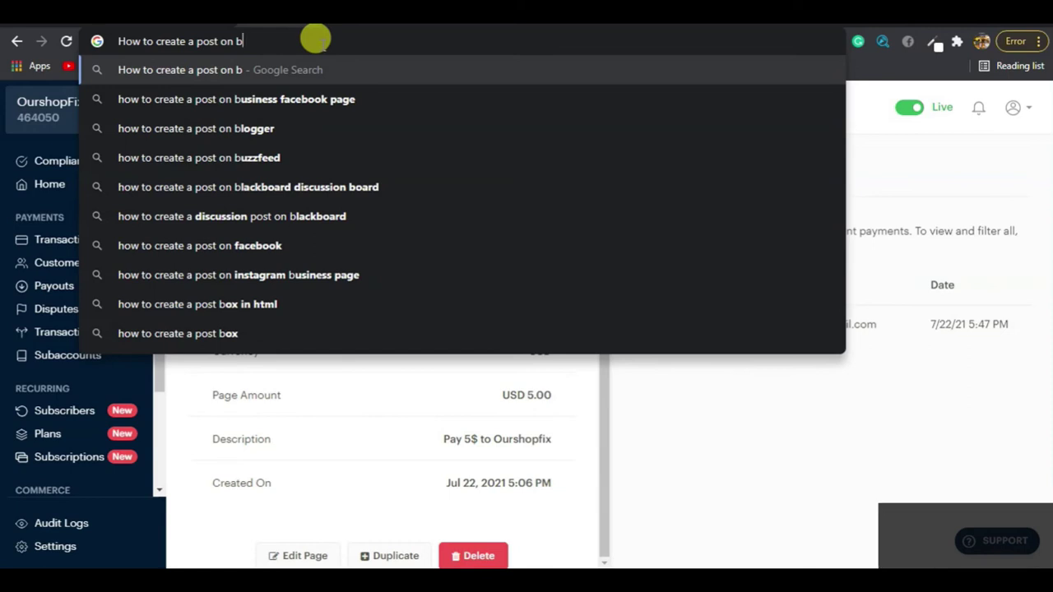
pyautogui.click(301, 125)
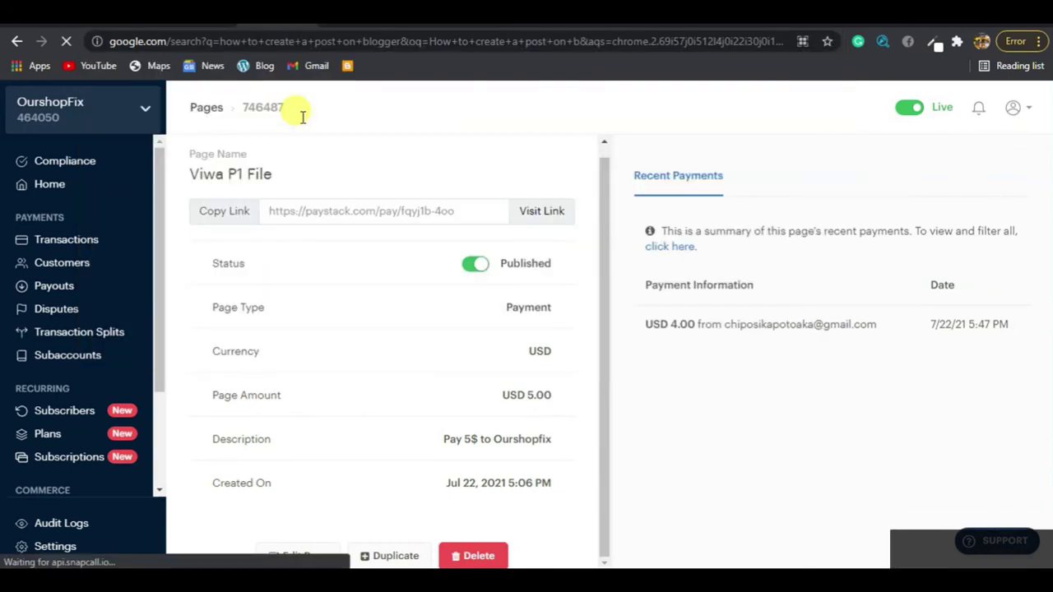
# Step: Open the HubSpot article "How to Write a Blog Post: A Step-by-Step Guide" from the search results
pyautogui.scroll(-3, 195, 269)
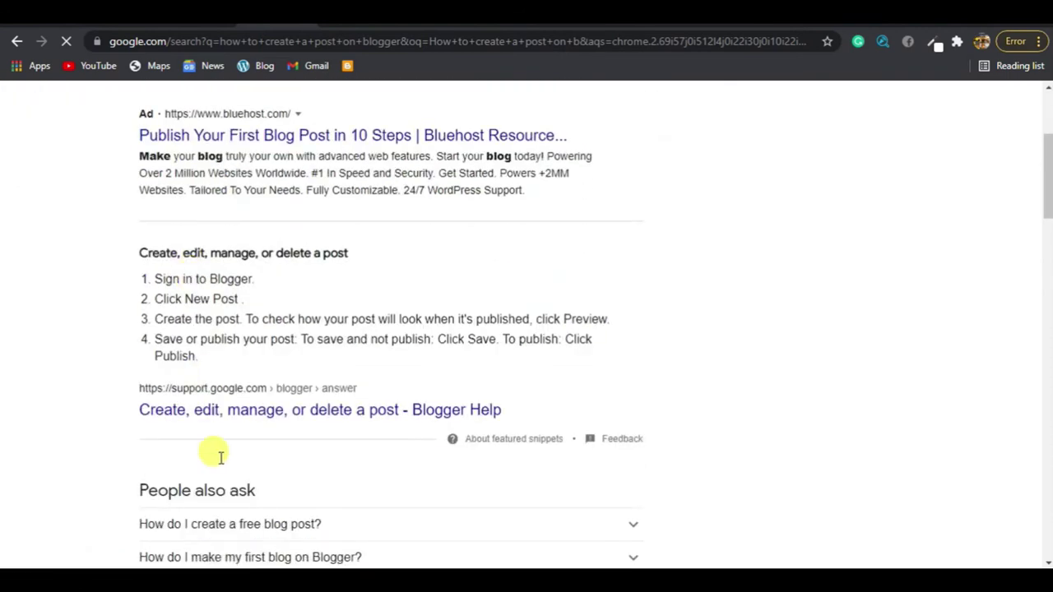
pyautogui.scroll(-1, 243, 429)
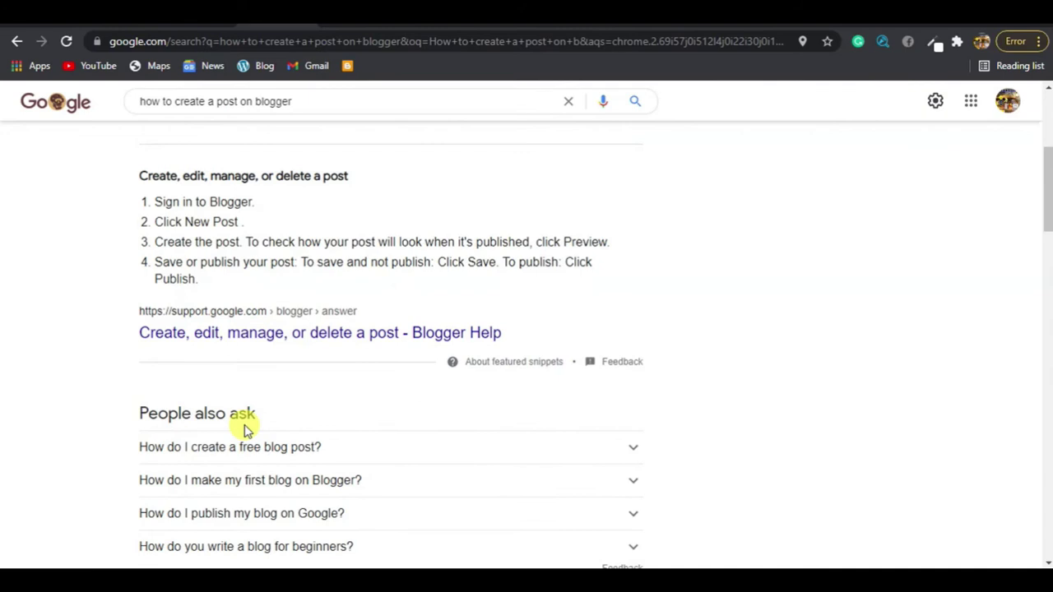
pyautogui.scroll(-8, 243, 429)
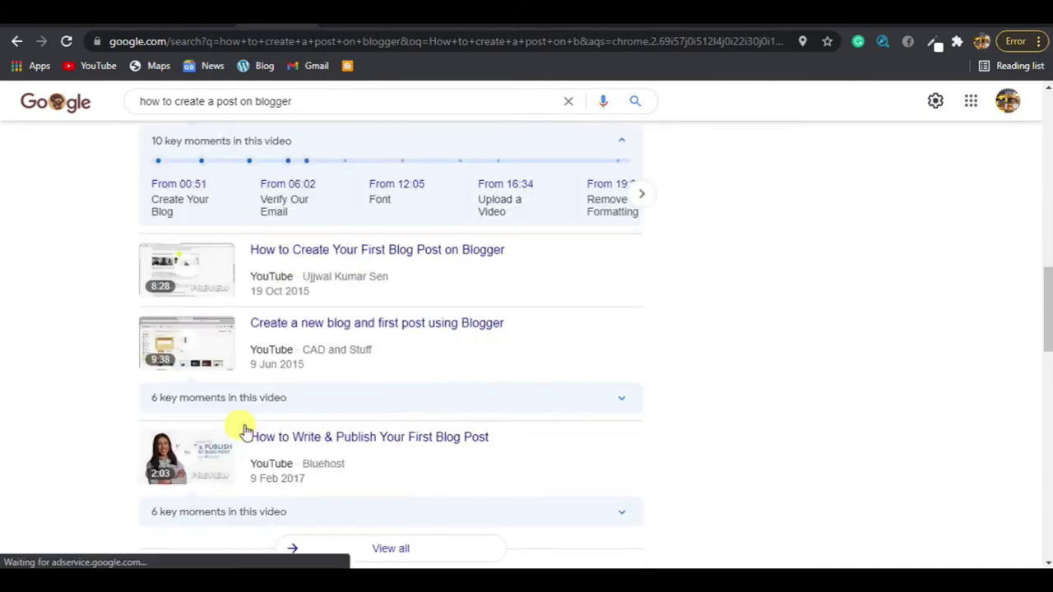
pyautogui.scroll(-4, 244, 431)
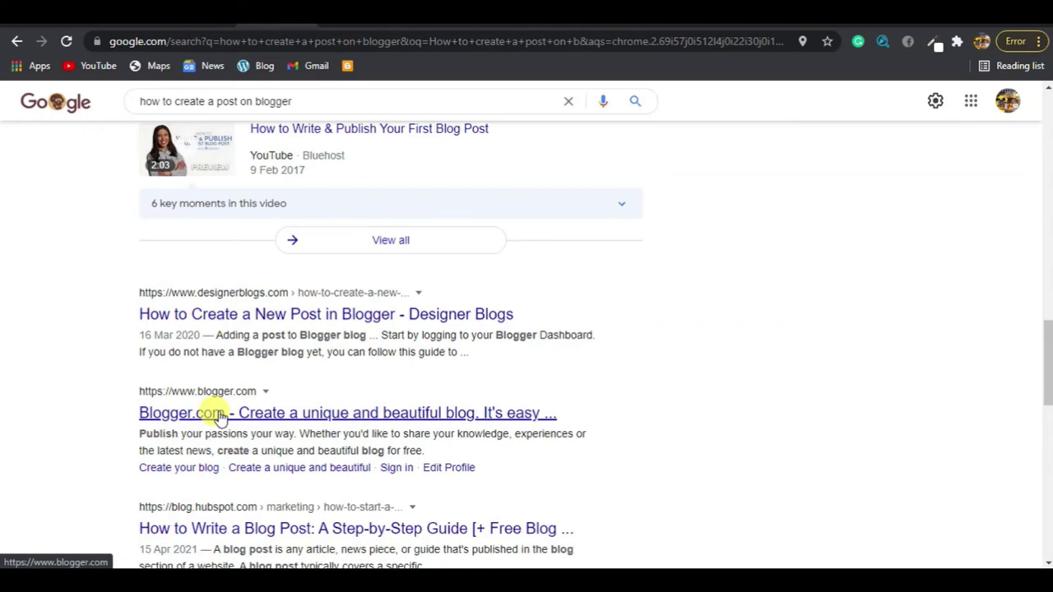
pyautogui.scroll(-2, 215, 412)
pyautogui.click(222, 267)
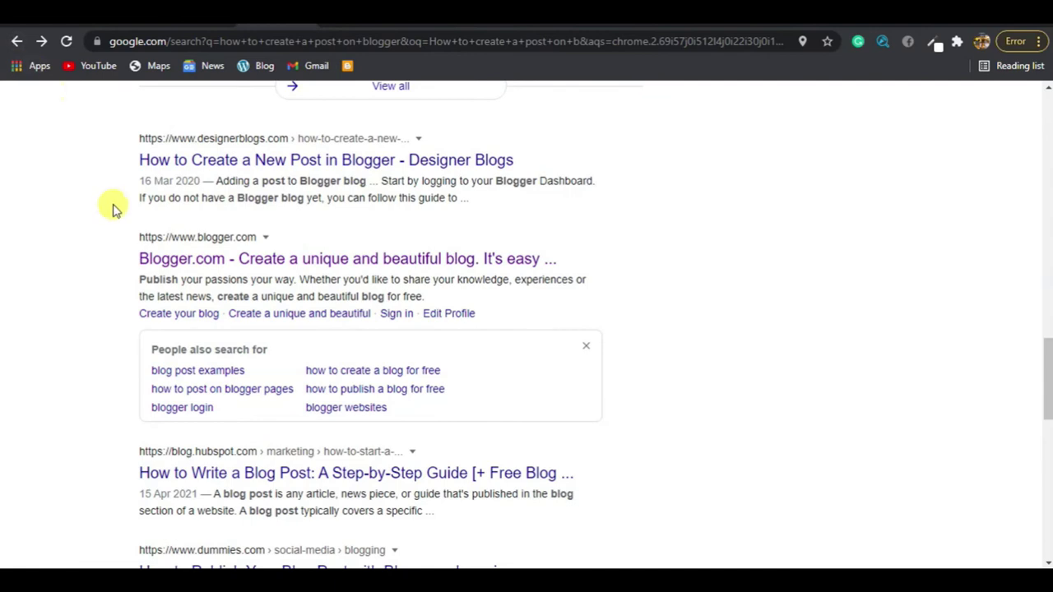
pyautogui.scroll(-3, 228, 227)
pyautogui.click(260, 240)
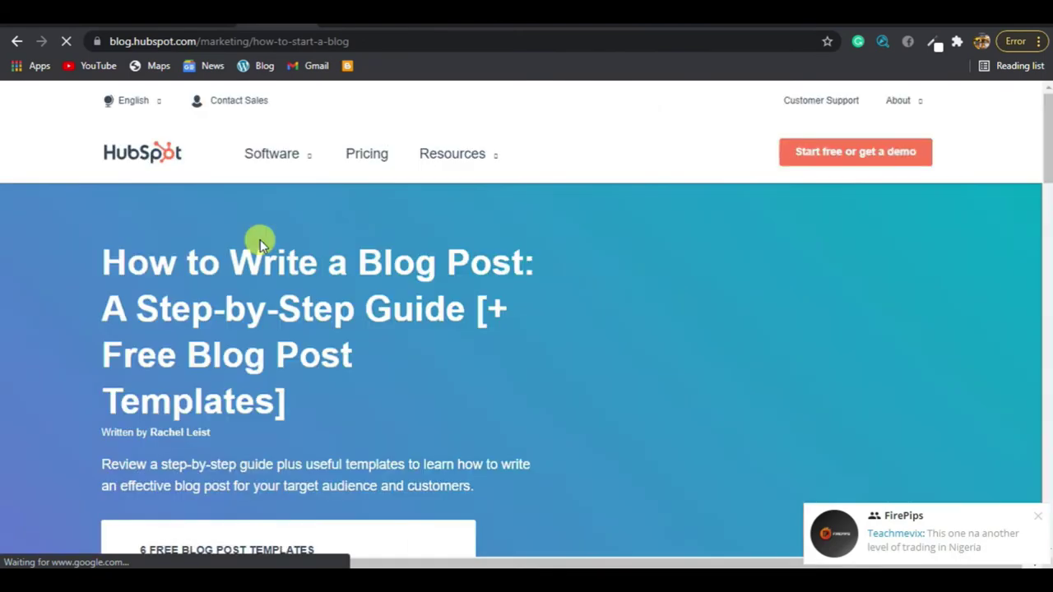
# Step: Look through the HubSpot article from its introduction to the free blog post templates section for text to use
pyautogui.scroll(-2, 264, 240)
pyautogui.scroll(-5, 263, 241)
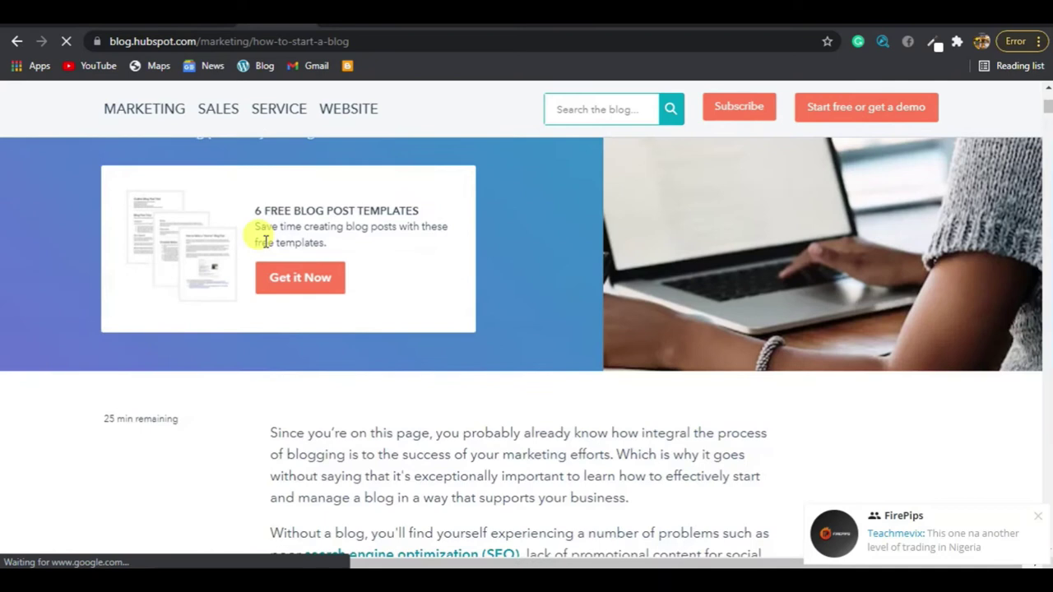
pyautogui.scroll(-9, 265, 247)
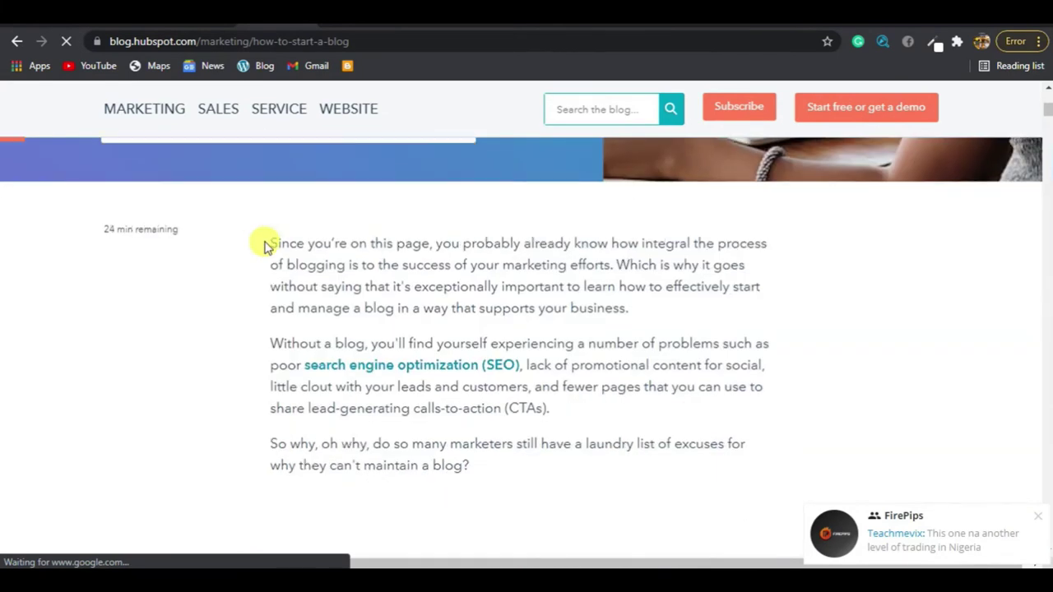
pyautogui.scroll(-5, 265, 246)
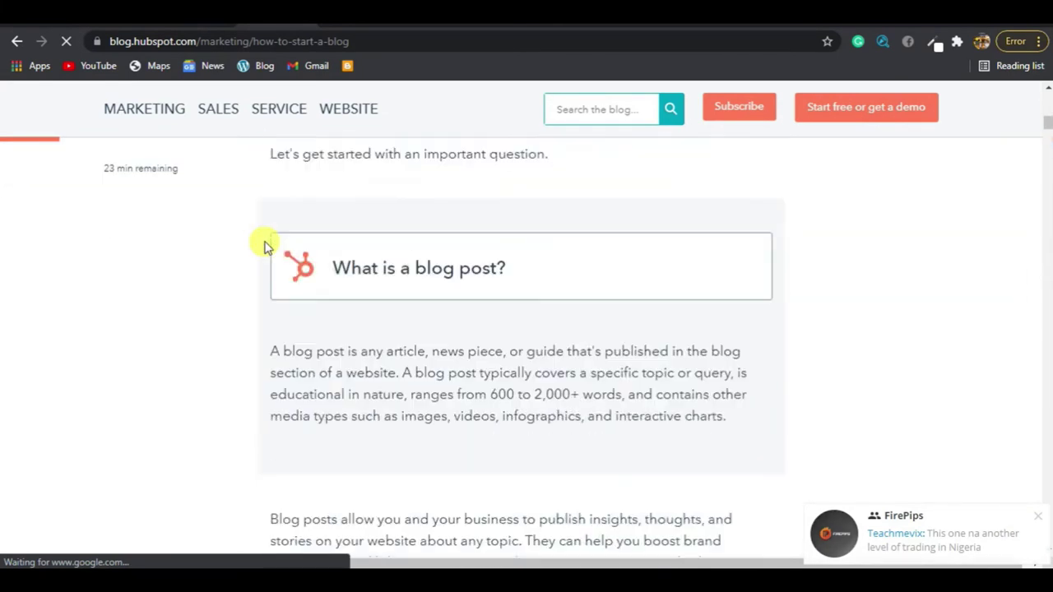
pyautogui.scroll(-3, 265, 247)
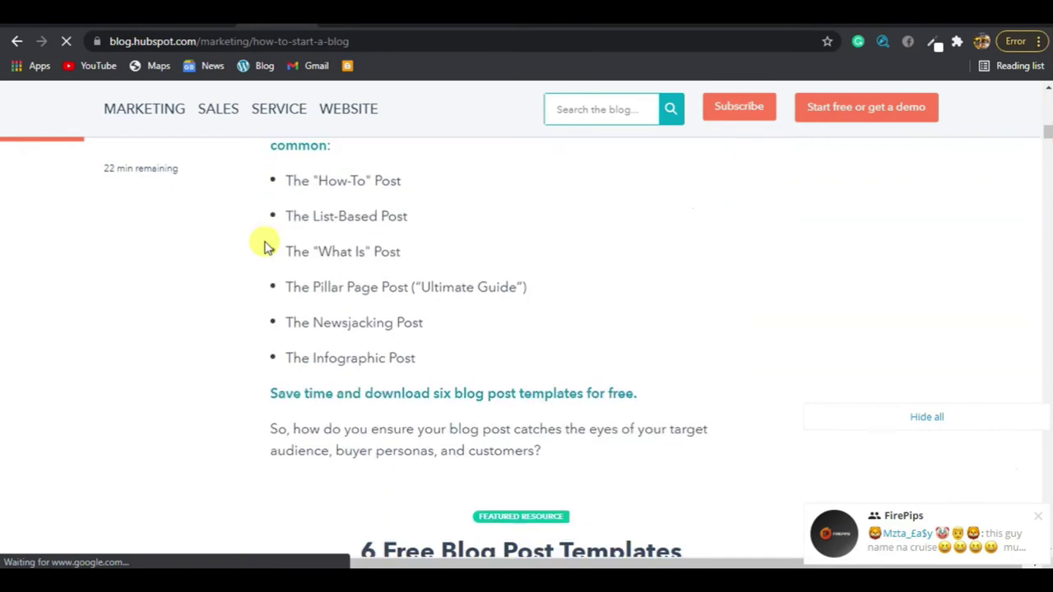
pyautogui.scroll(-3, 264, 247)
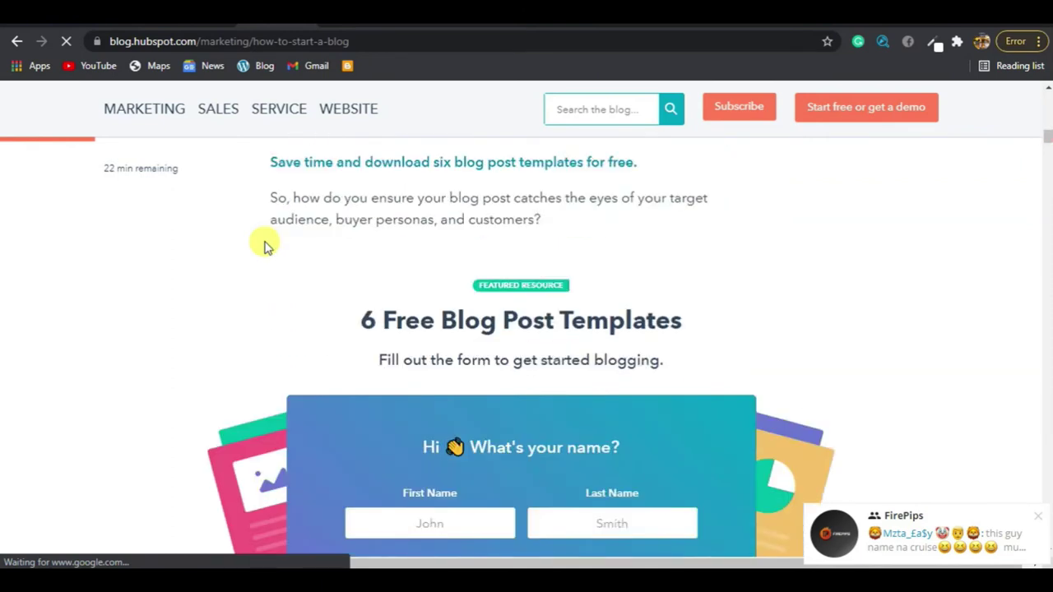
pyautogui.scroll(3, 265, 247)
pyautogui.scroll(4, 265, 247)
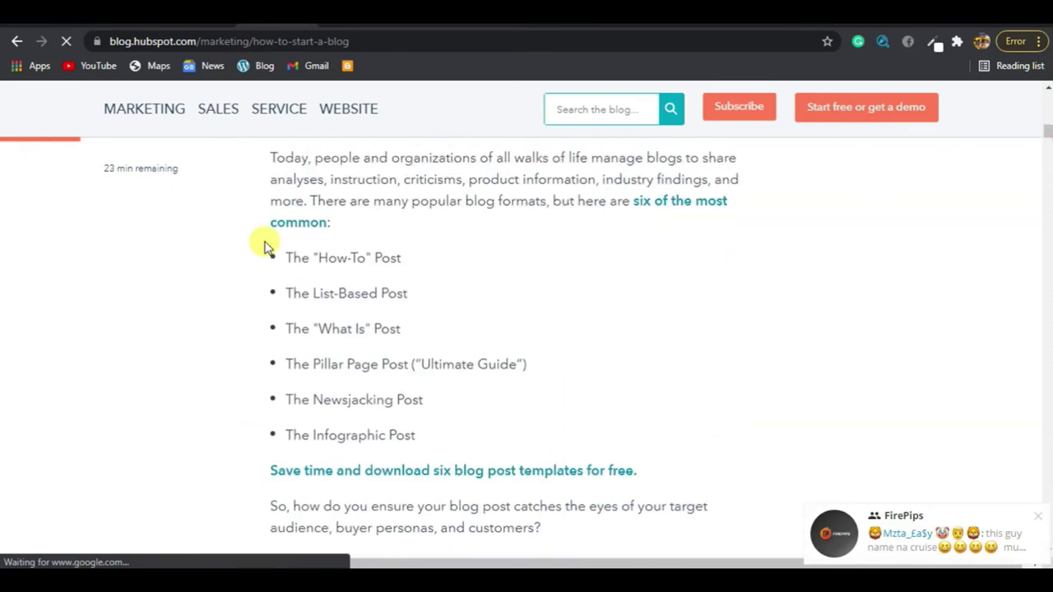
pyautogui.scroll(6, 265, 247)
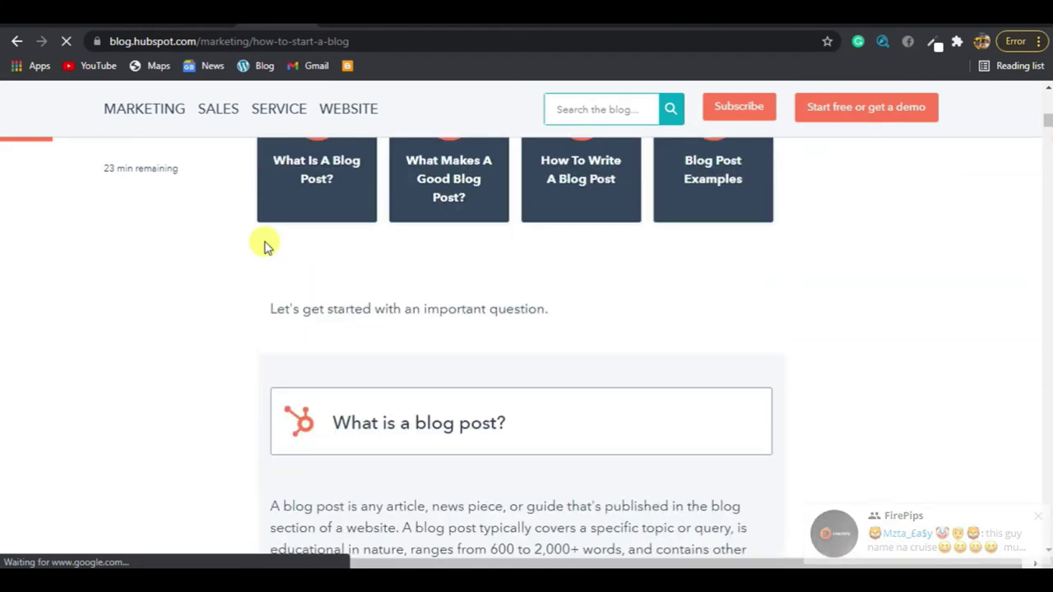
pyautogui.scroll(5, 265, 247)
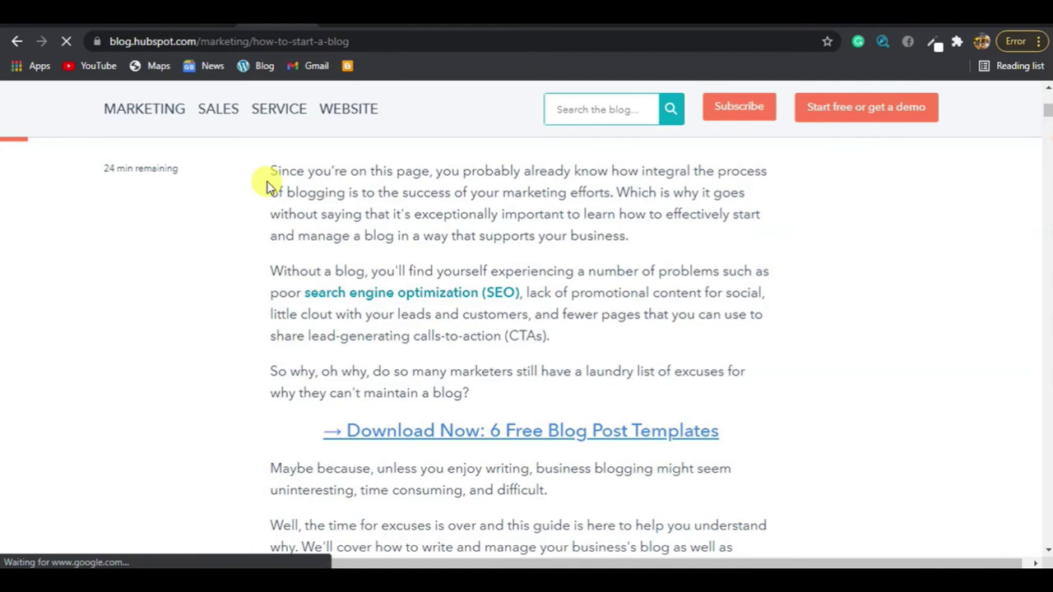
# Step: Copy the article's three opening paragraphs, from "Since you're on this page" to "why they can't maintain a blog?"
pyautogui.moveTo(269, 171); pyautogui.dragTo(518, 393)
pyautogui.rightClick(495, 219)
pyautogui.click(527, 231)
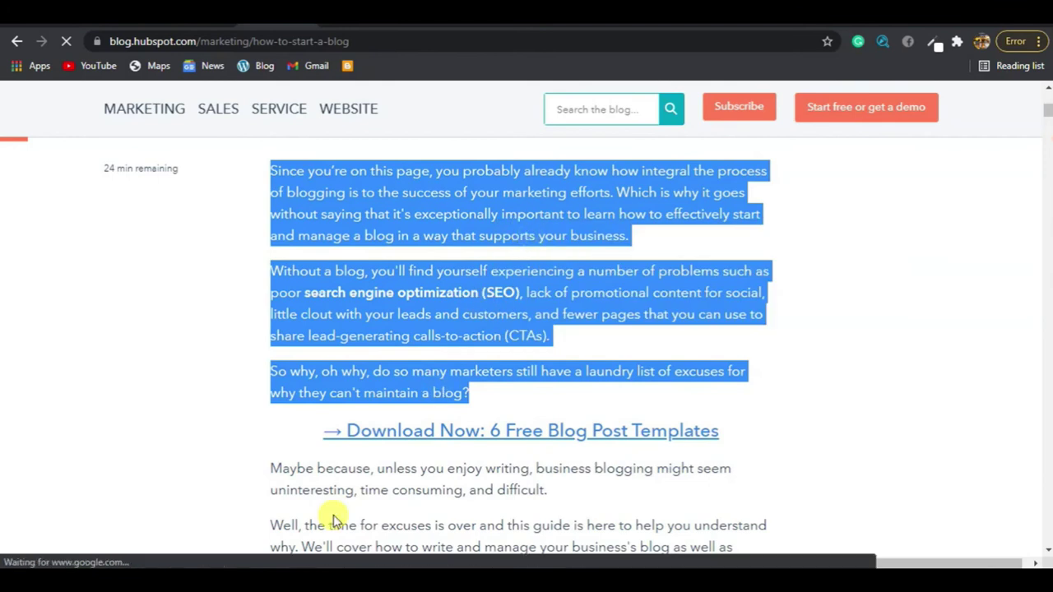
# Step: Switch to the untitled Notepad document and replace all its text with the copied paragraphs
pyautogui.click(242, 510)
pyautogui.moveTo(632, 299); pyautogui.dragTo(9, 161)
pyautogui.rightClick(324, 306)
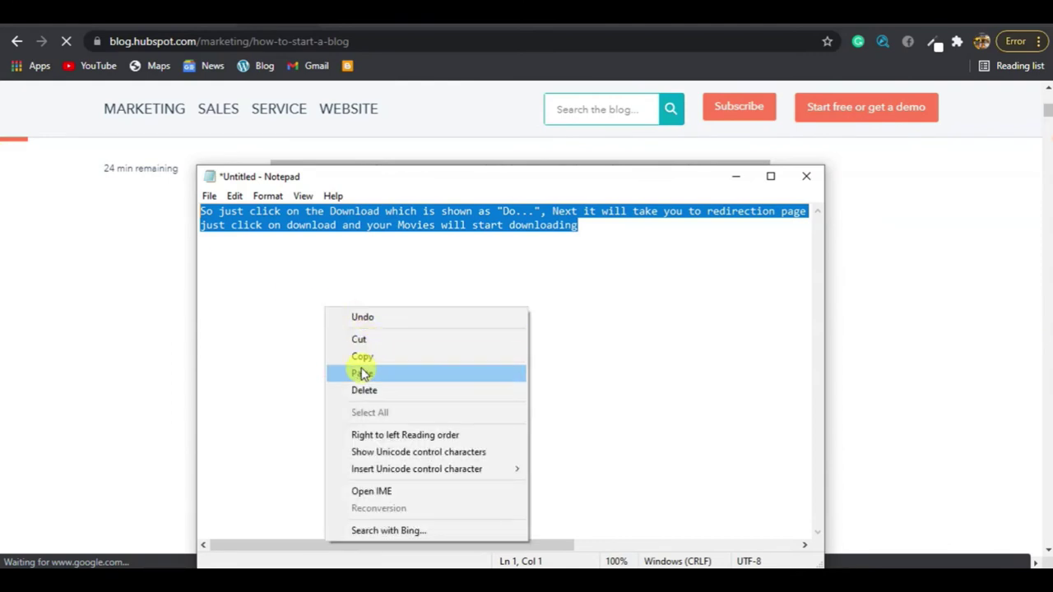
pyautogui.click(362, 372)
# Step: Copy all of the plain text in the Notepad document
pyautogui.moveTo(675, 311); pyautogui.dragTo(374, 262)
pyautogui.hotkey('ctrl', 'a')
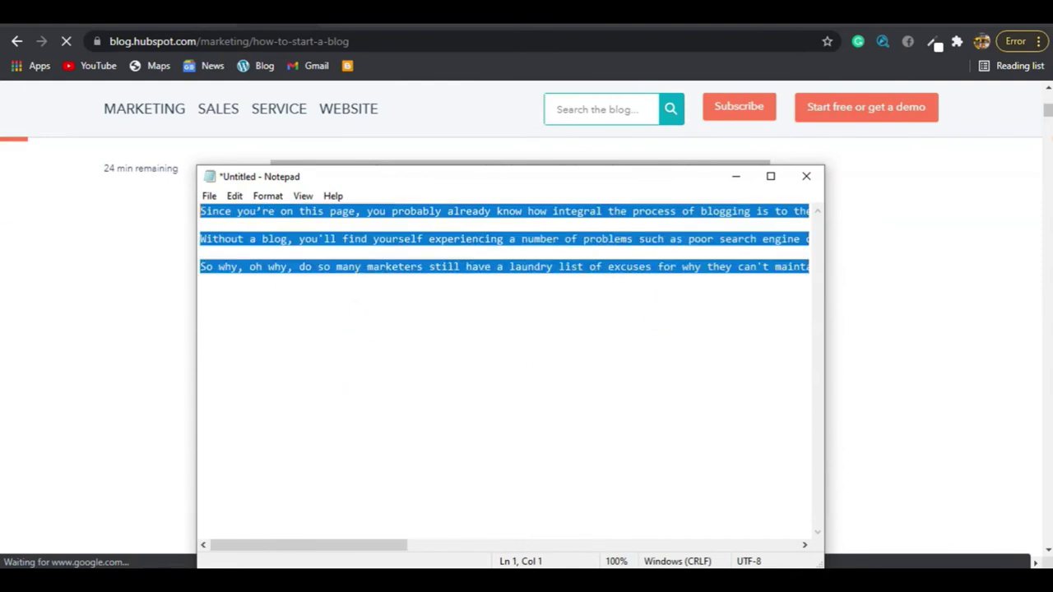
pyautogui.rightClick(466, 326)
pyautogui.click(508, 377)
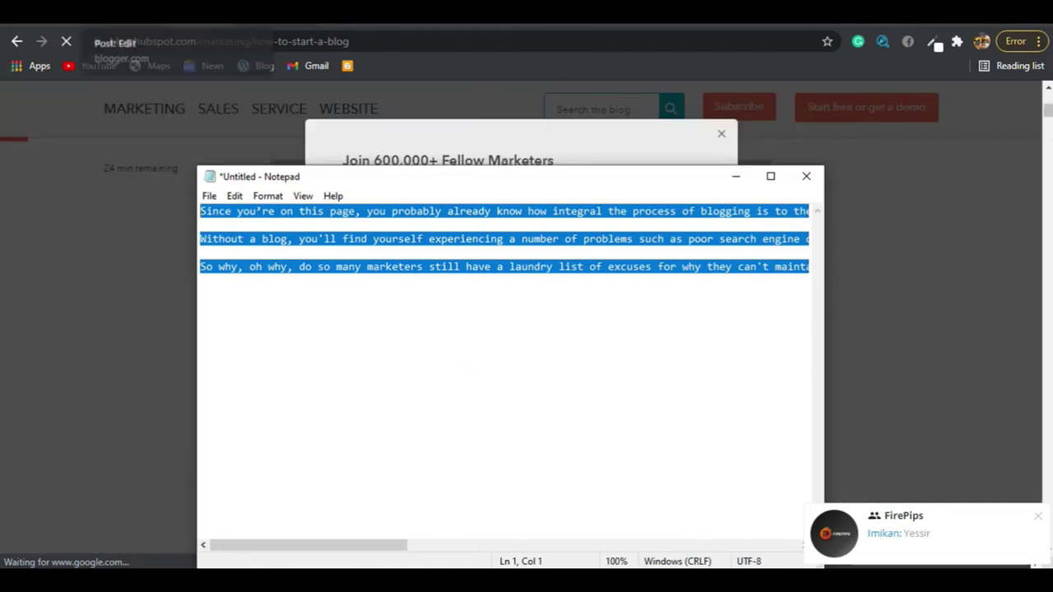
# Step: Return to the Blogger post editor and paste the copied paragraphs into the empty post body
pyautogui.click(115, 15)
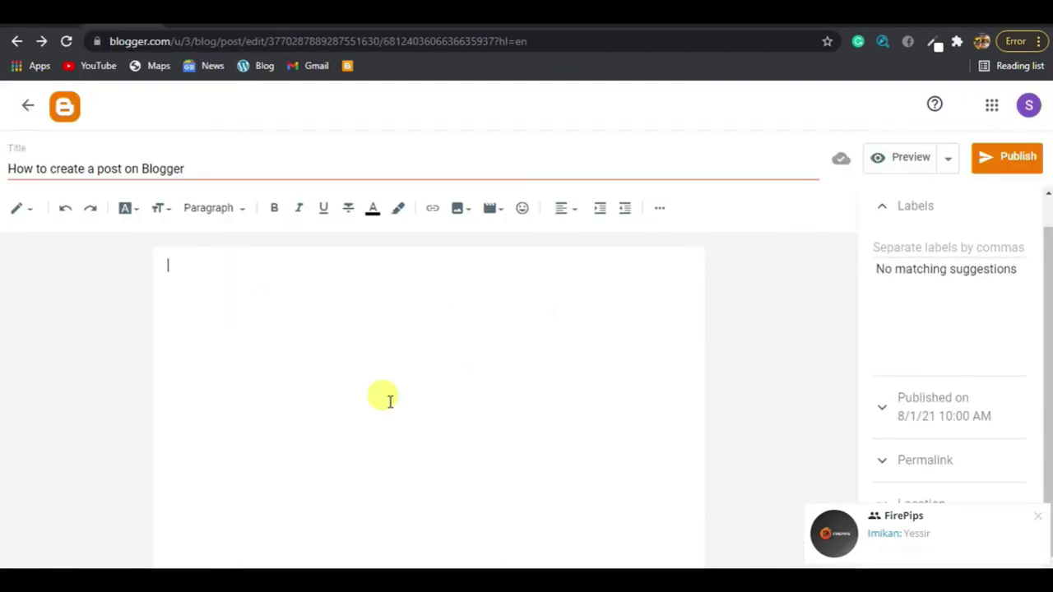
pyautogui.rightClick(337, 345)
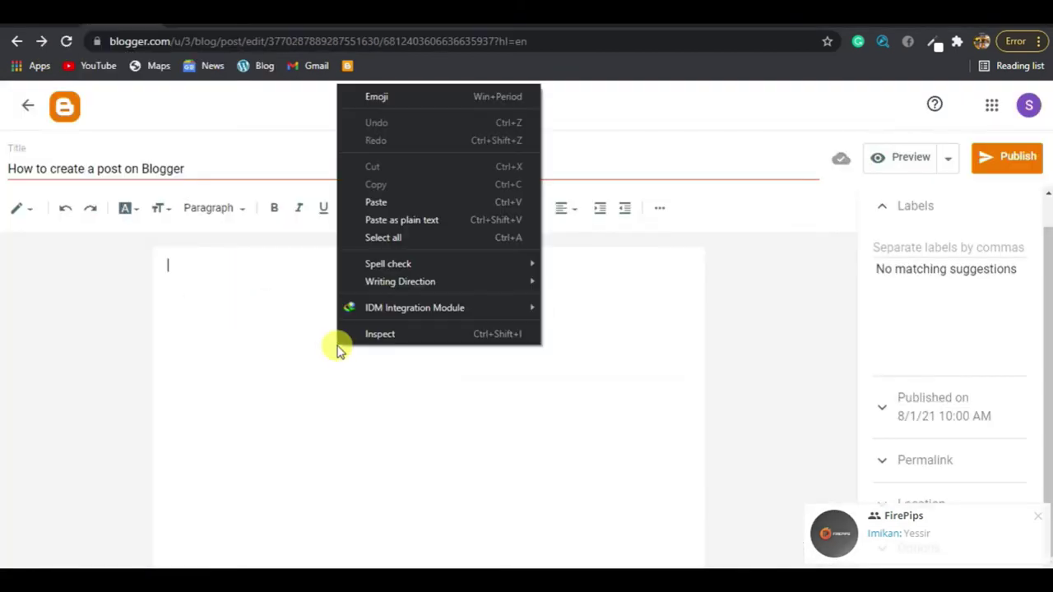
pyautogui.click(364, 202)
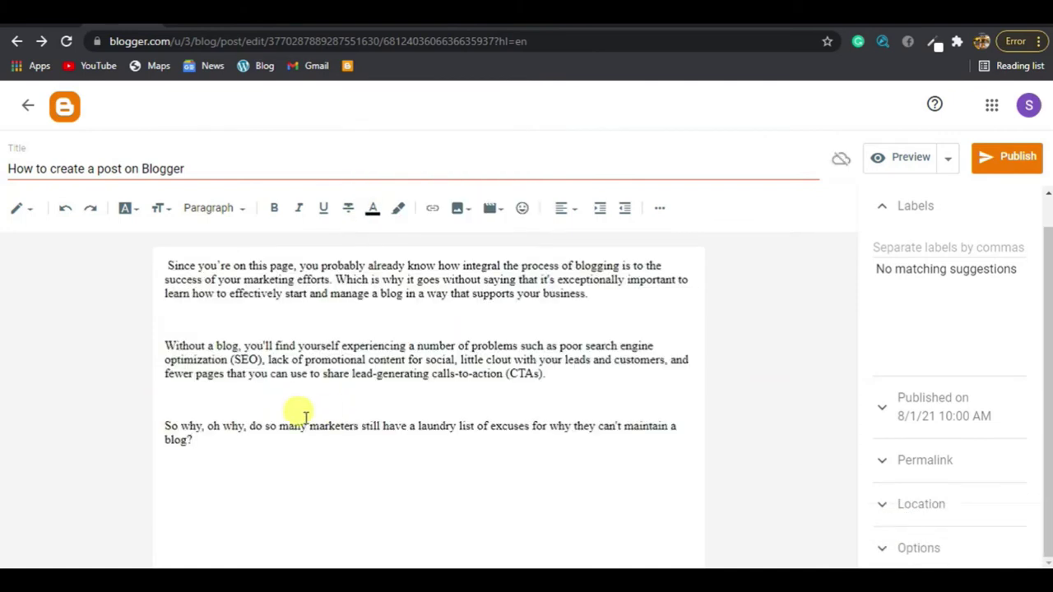
# Step: Delete the extra blank line after the first and second paragraphs of the post body
pyautogui.click(262, 323)
pyautogui.press('BackSpace')
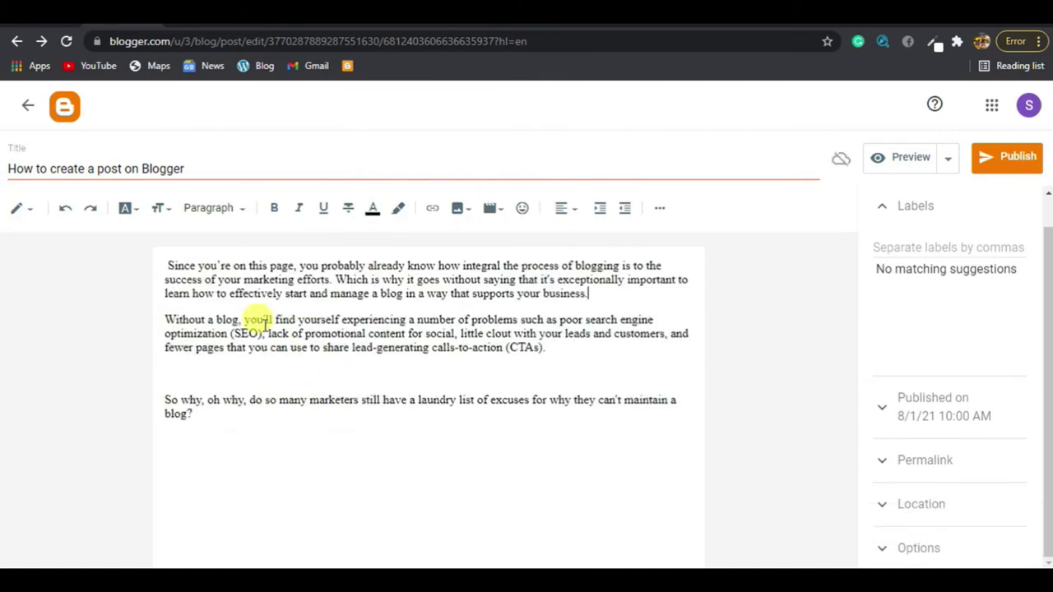
pyautogui.click(239, 375)
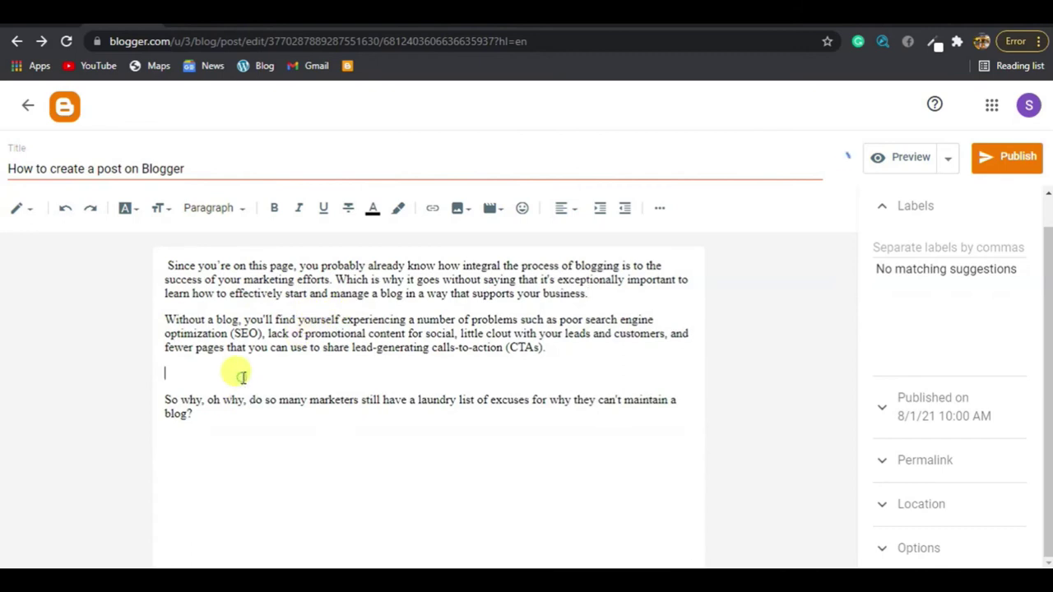
pyautogui.press('BackSpace')
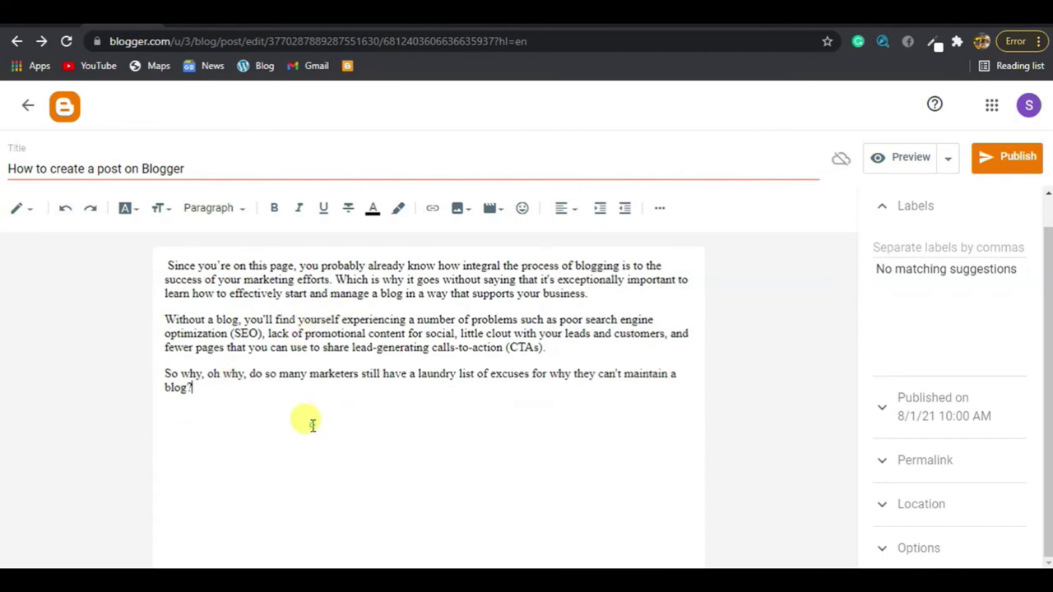
# Step: Delete the stray space before "Since" at the start of the first paragraph in the post body
pyautogui.hotkey('ctrl', 'a')
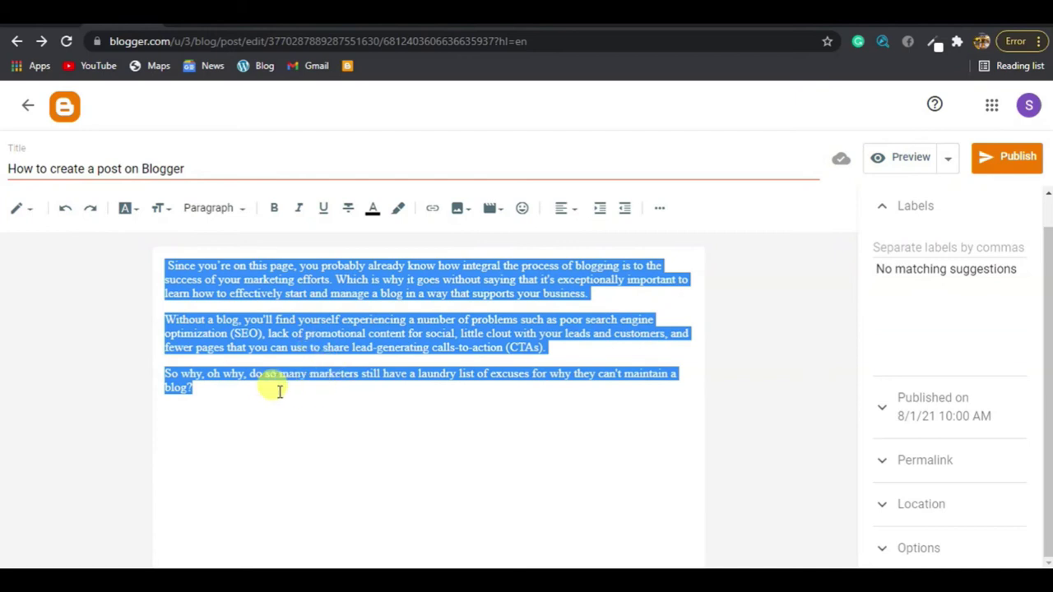
pyautogui.click(251, 395)
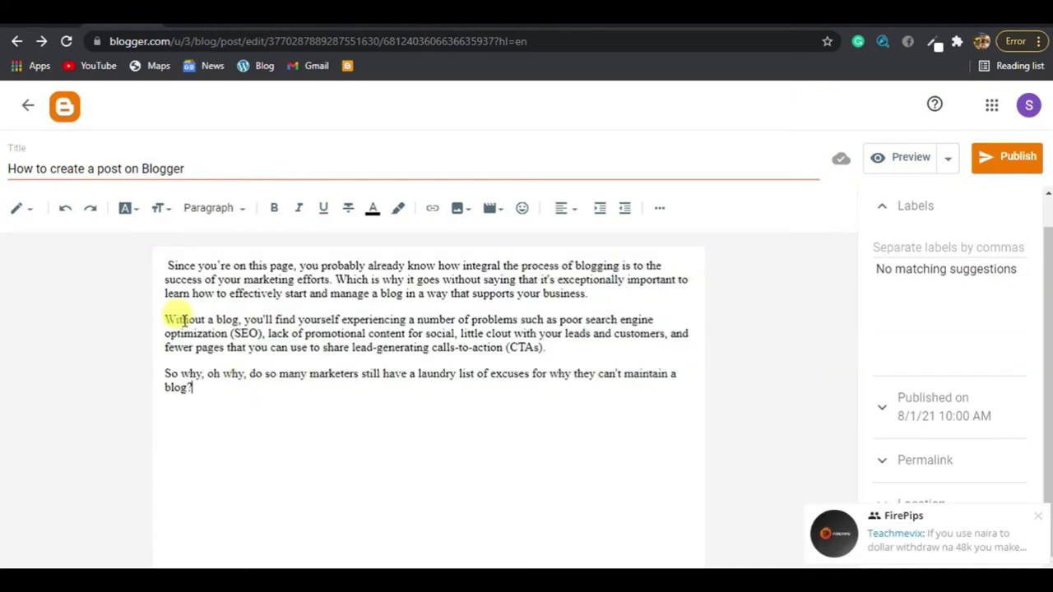
pyautogui.click(167, 265)
pyautogui.press('BackSpace')
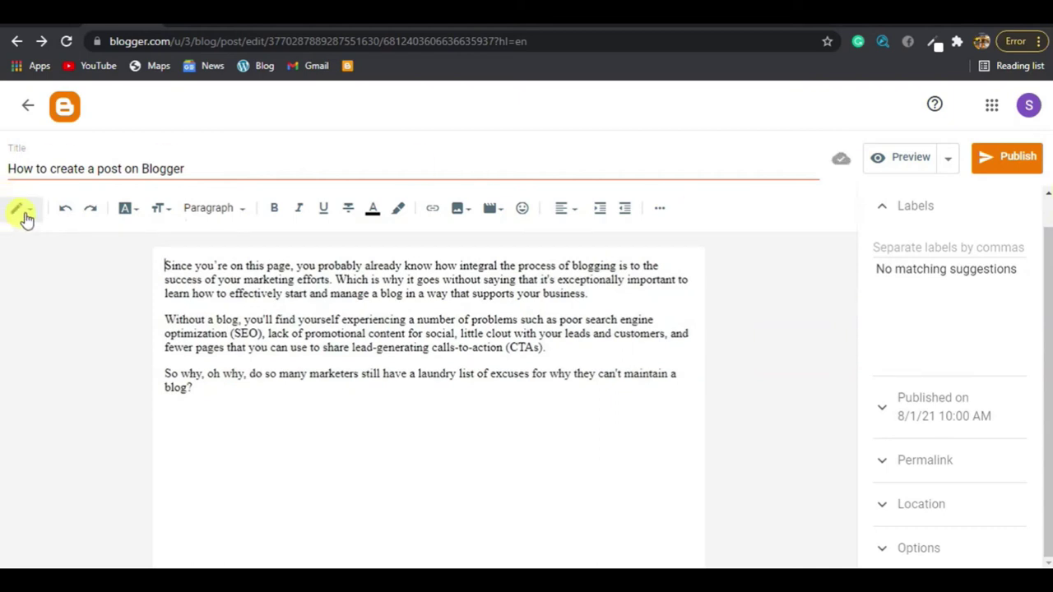
pyautogui.click(27, 216)
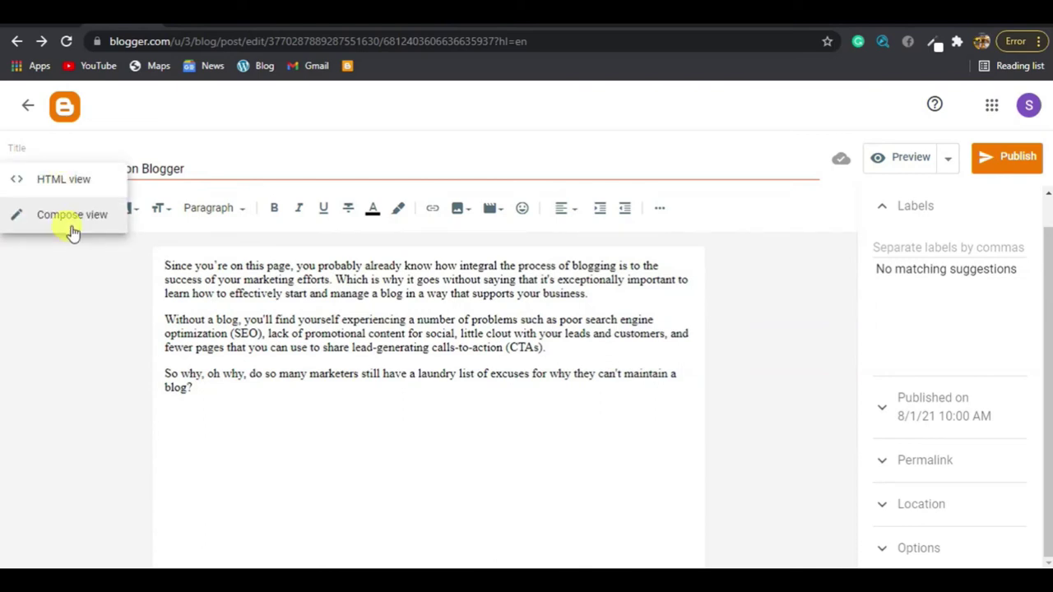
pyautogui.click(165, 319)
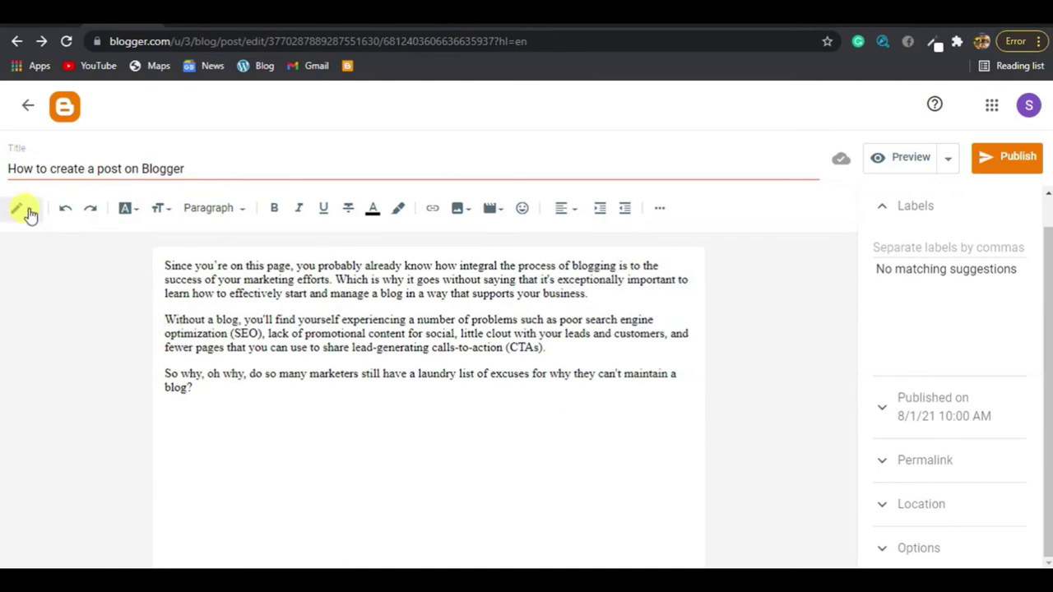
pyautogui.click(24, 209)
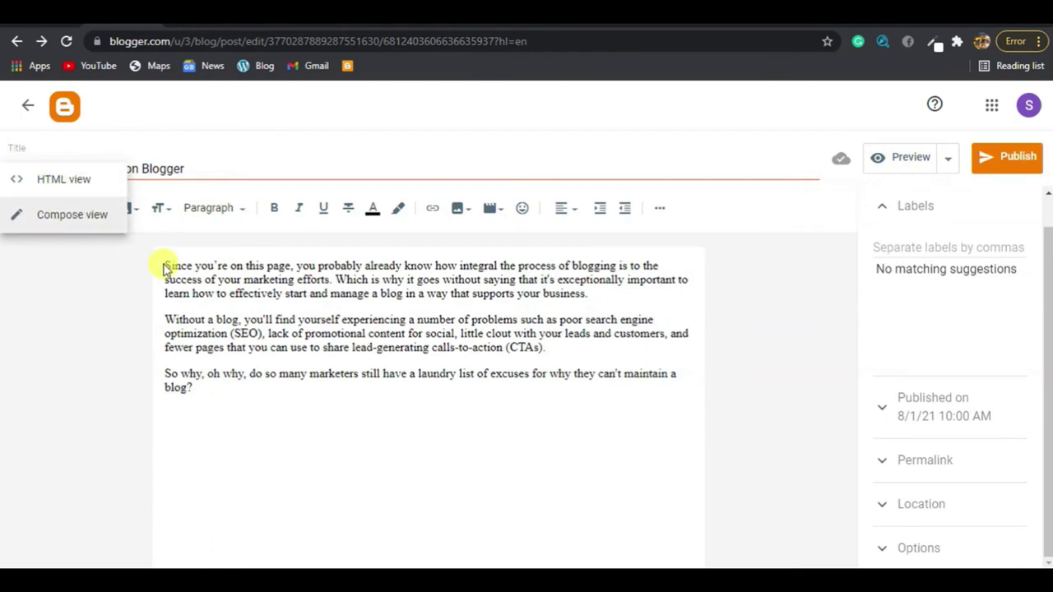
pyautogui.click(61, 215)
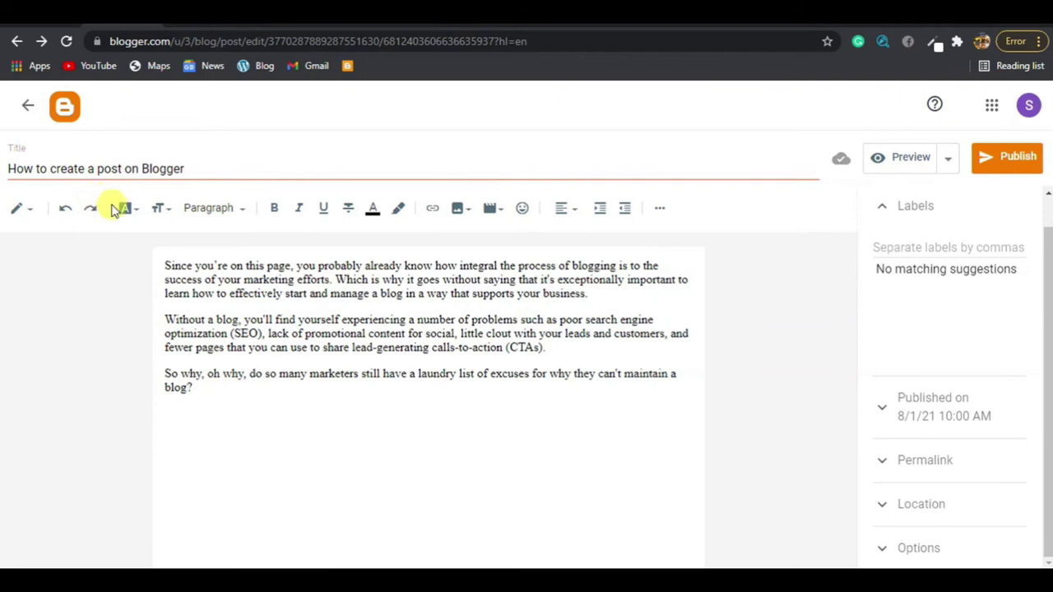
# Step: Add the word "Book" on a new line below the last paragraph and undo the entry
pyautogui.click(236, 427)
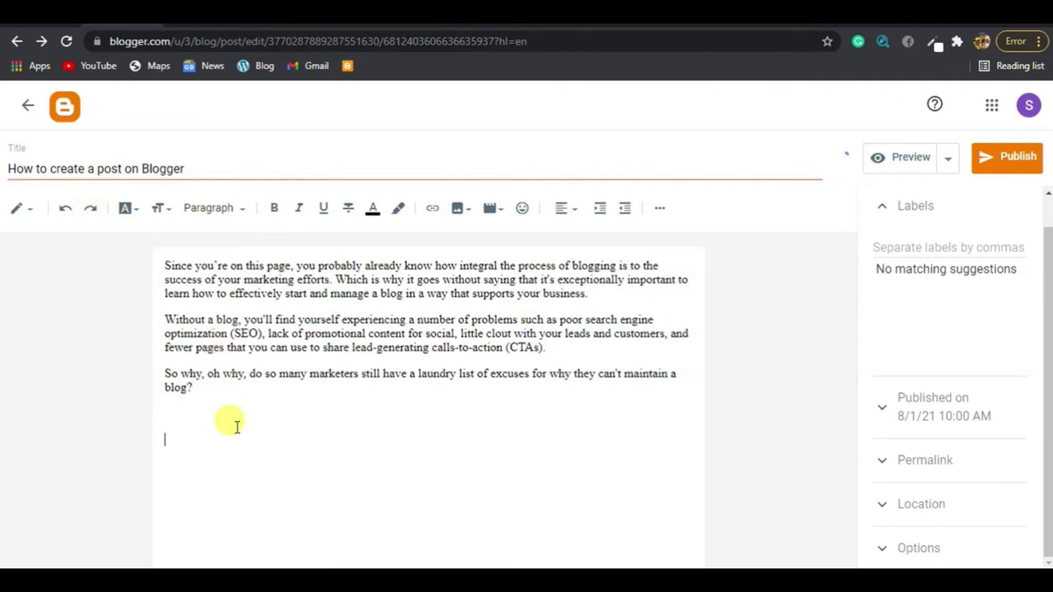
pyautogui.write('Boo')
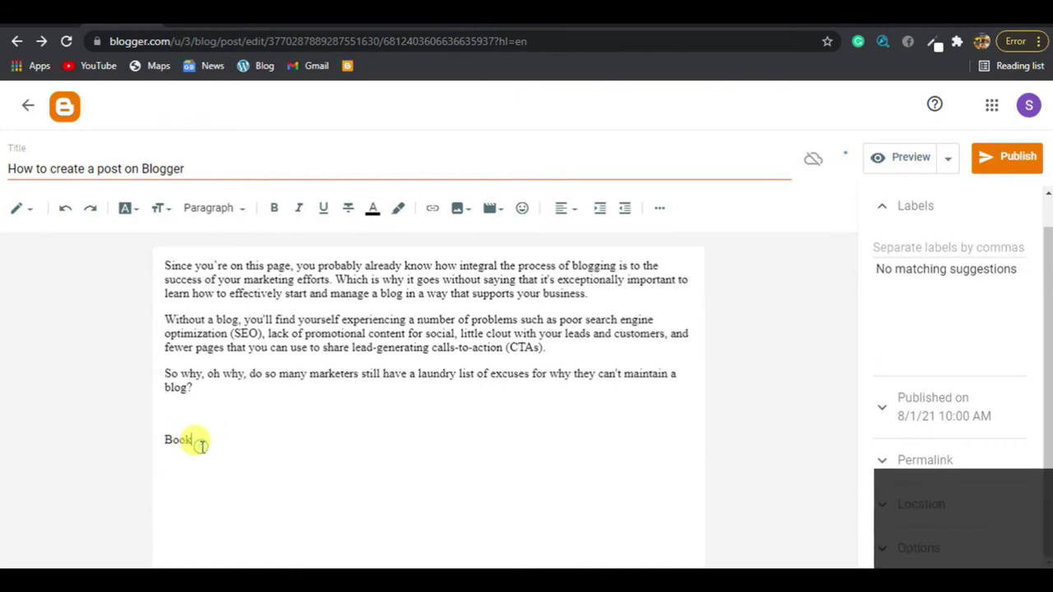
pyautogui.click(69, 212)
pyautogui.click(70, 213)
pyautogui.click(70, 213)
pyautogui.click(70, 214)
pyautogui.click(70, 214)
pyautogui.click(70, 213)
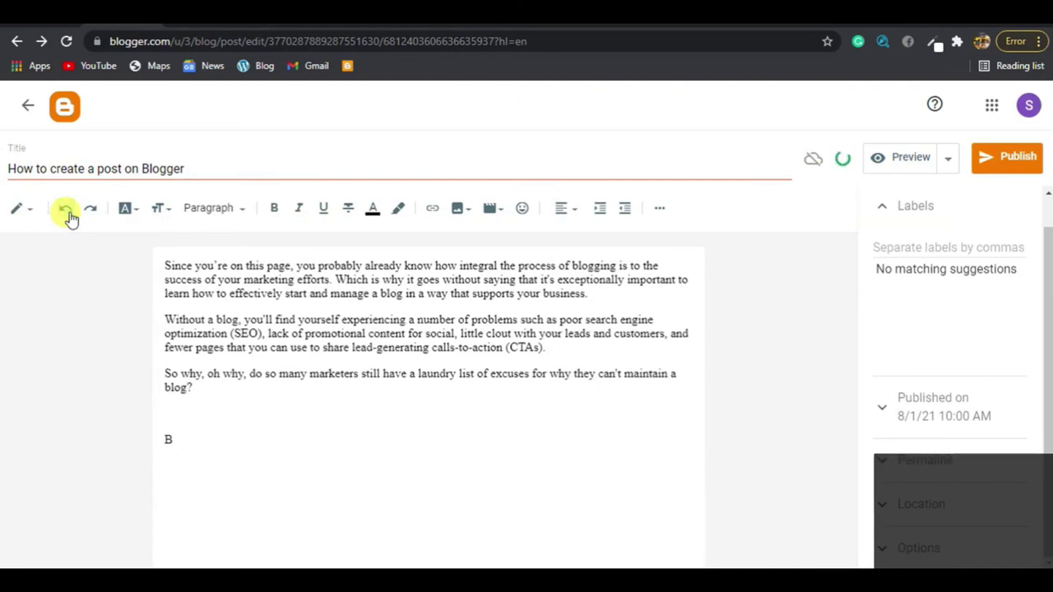
pyautogui.click(70, 213)
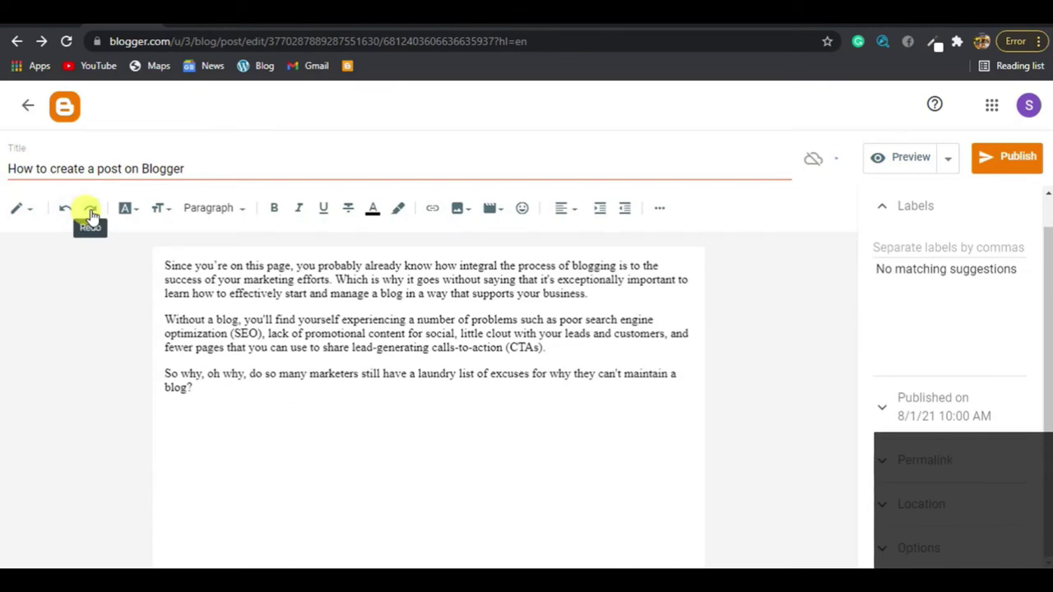
# Step: Redo the undone entry below the last paragraph and delete the restored text
pyautogui.click(92, 213)
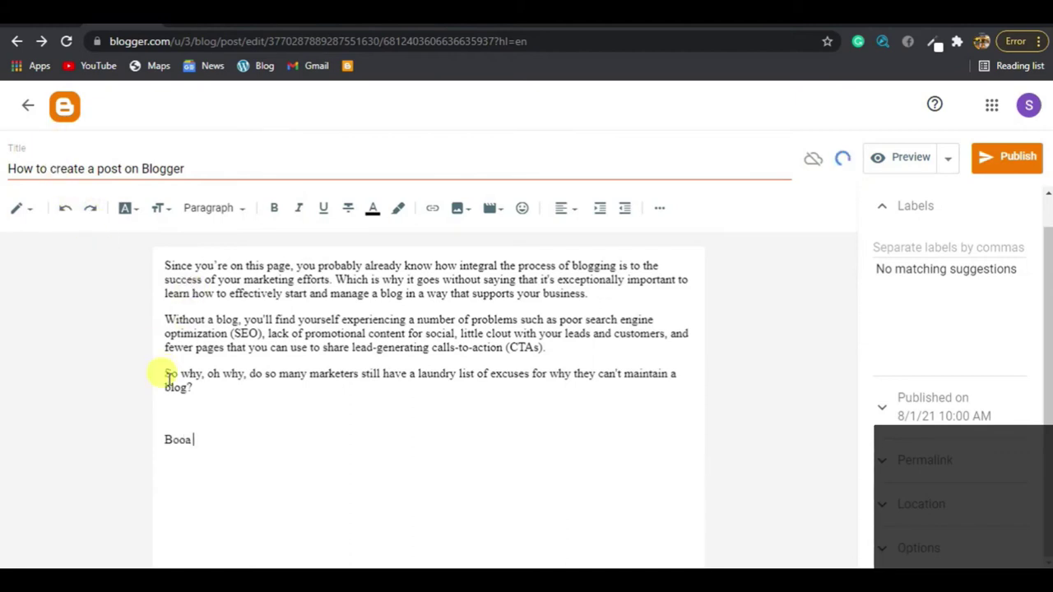
pyautogui.moveTo(197, 440); pyautogui.dragTo(151, 456)
pyautogui.press('BackSpace')
pyautogui.press('BackSpace')
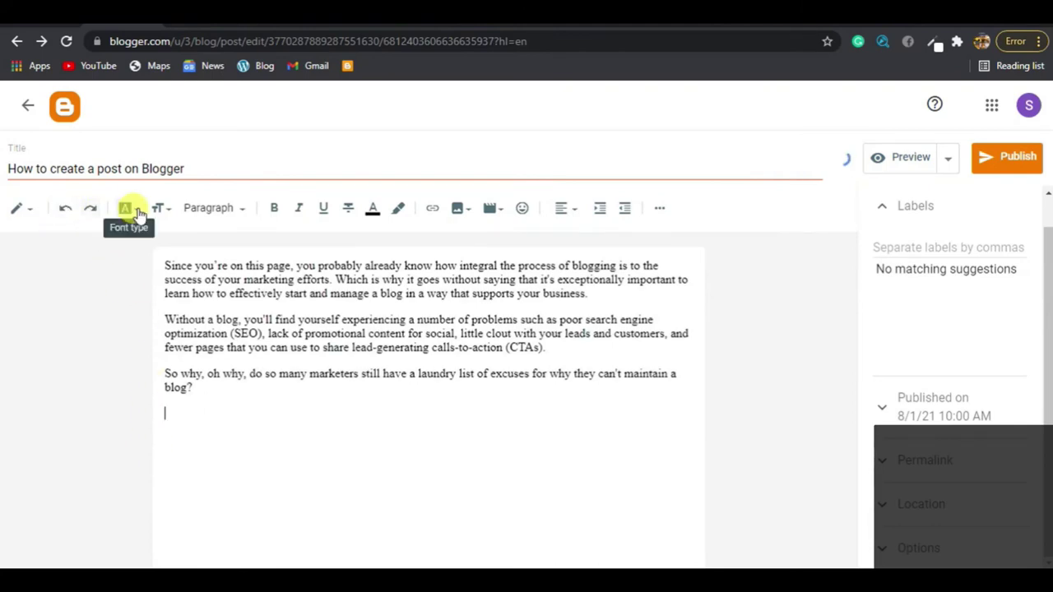
# Step: Insert an empty line above the first paragraph of the post body
pyautogui.click(164, 266)
pyautogui.press('Return')
pyautogui.click(228, 259)
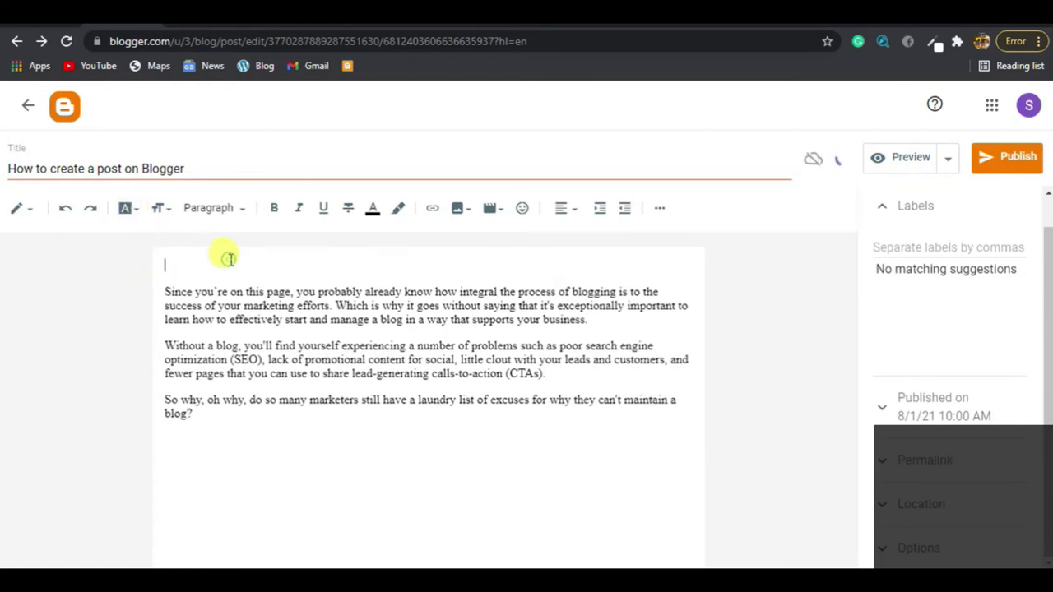
# Step: Set the font of the opening phrase "Since you're on this page," to Georgia
pyautogui.click(136, 209)
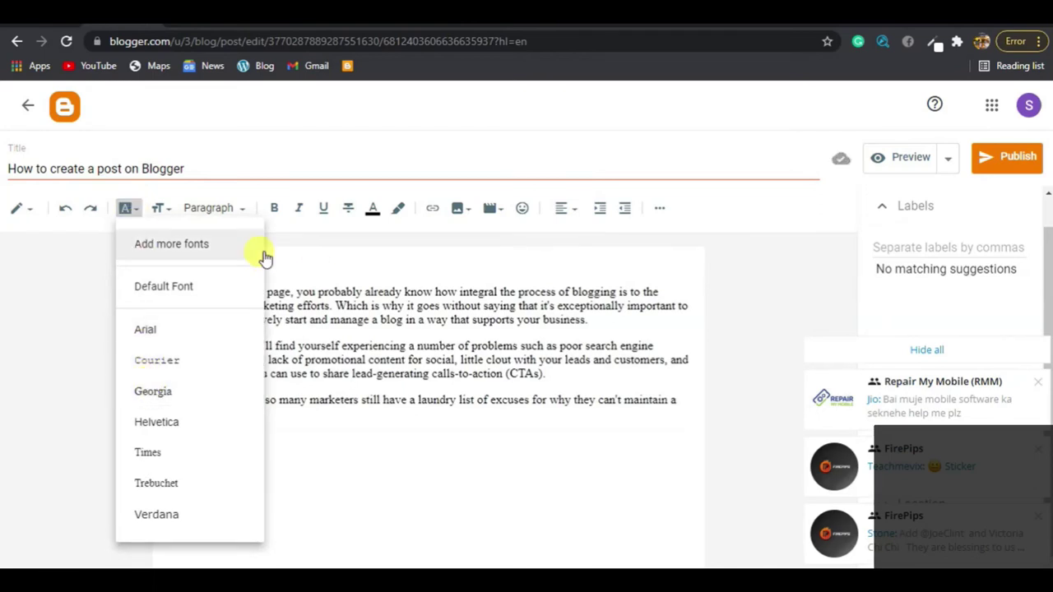
pyautogui.click(328, 282)
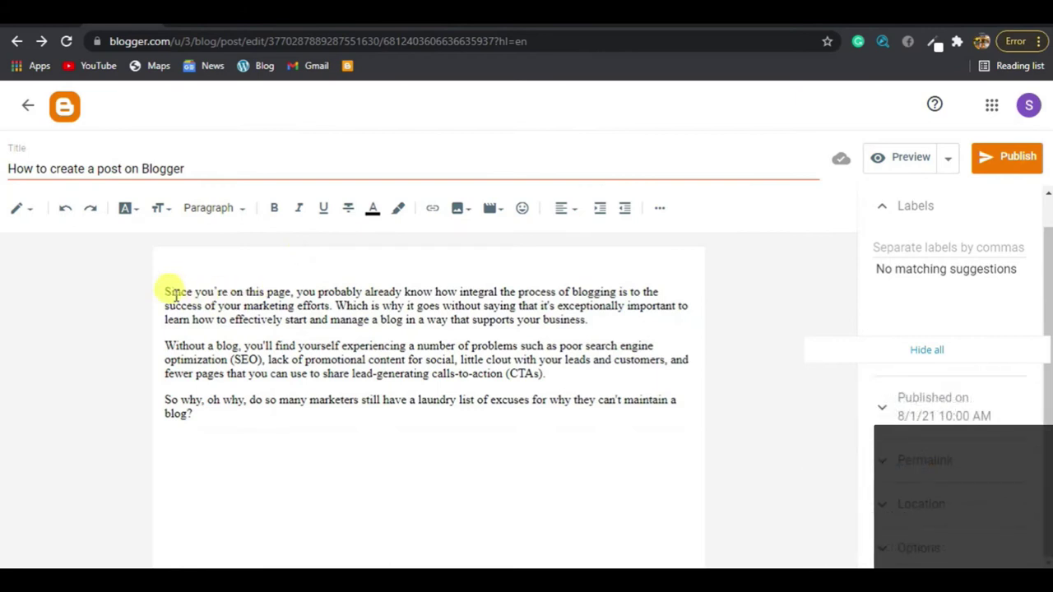
pyautogui.moveTo(166, 292); pyautogui.dragTo(296, 292)
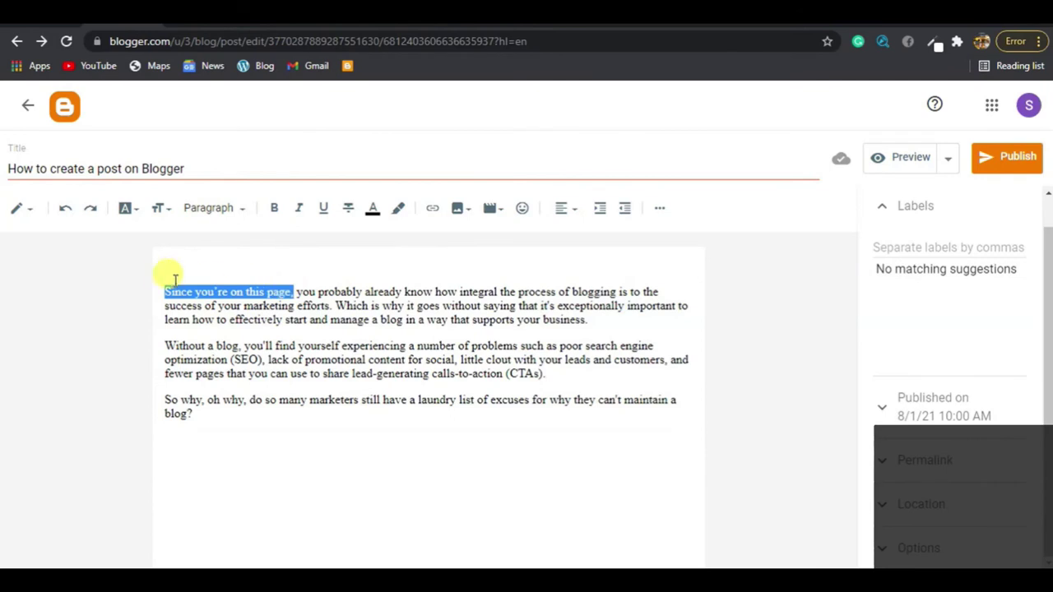
pyautogui.click(135, 213)
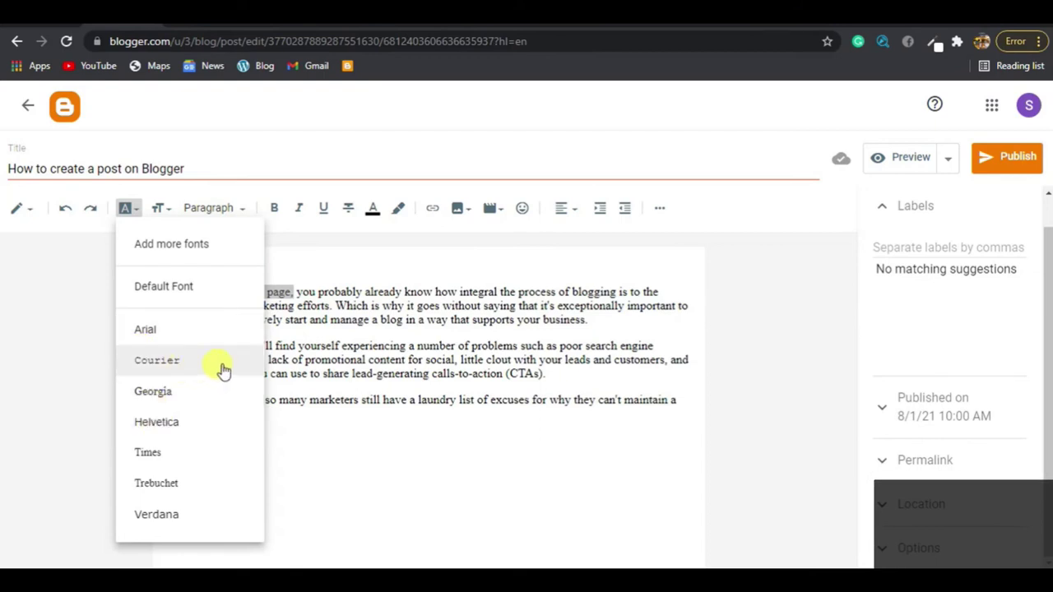
pyautogui.click(188, 400)
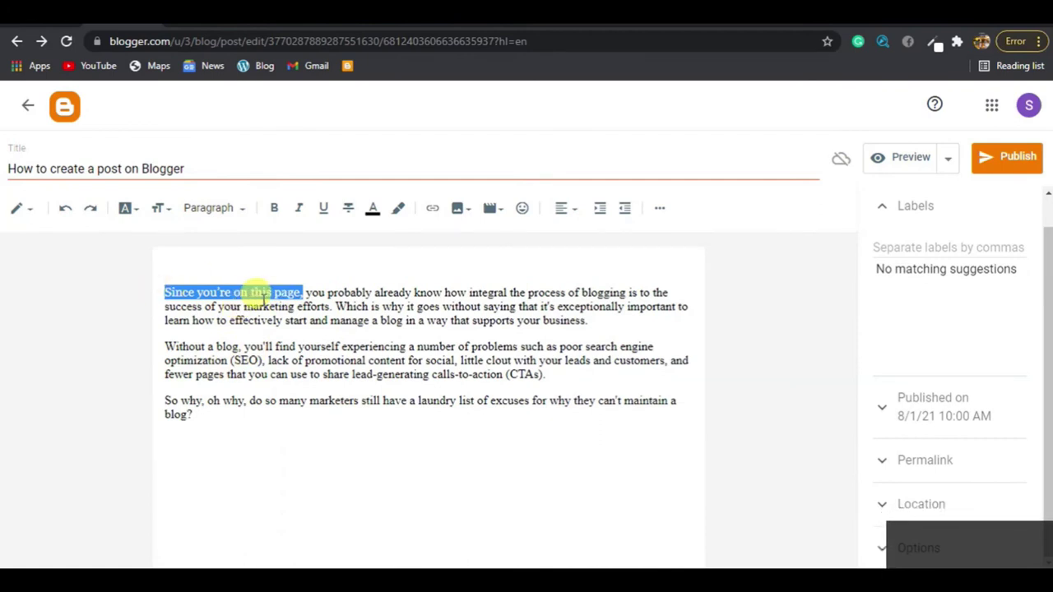
# Step: Change the font of the opening phrase "Since you're on this page," to Courier
pyautogui.click(133, 214)
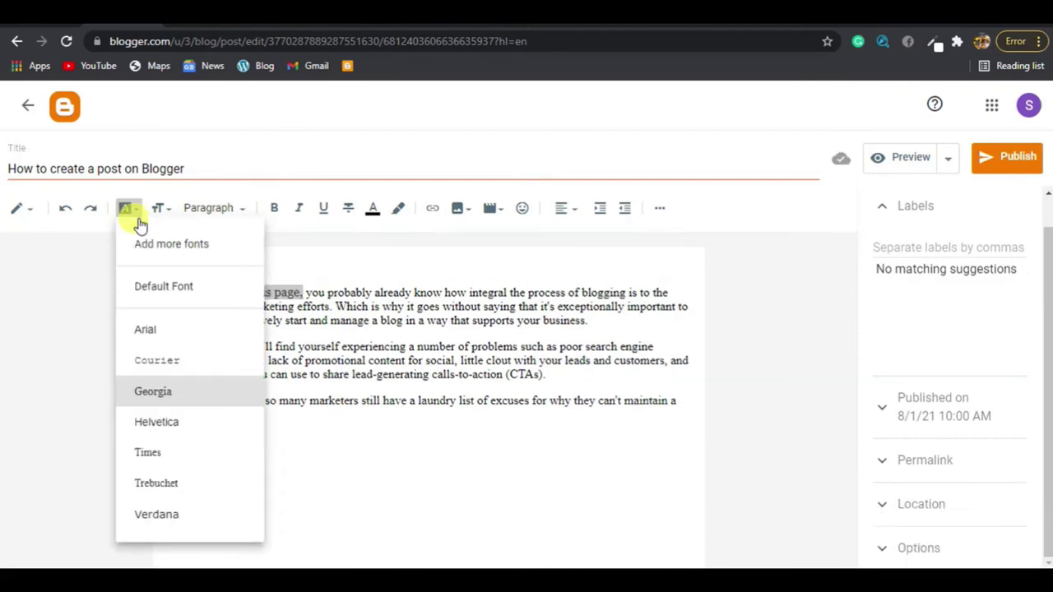
pyautogui.click(165, 365)
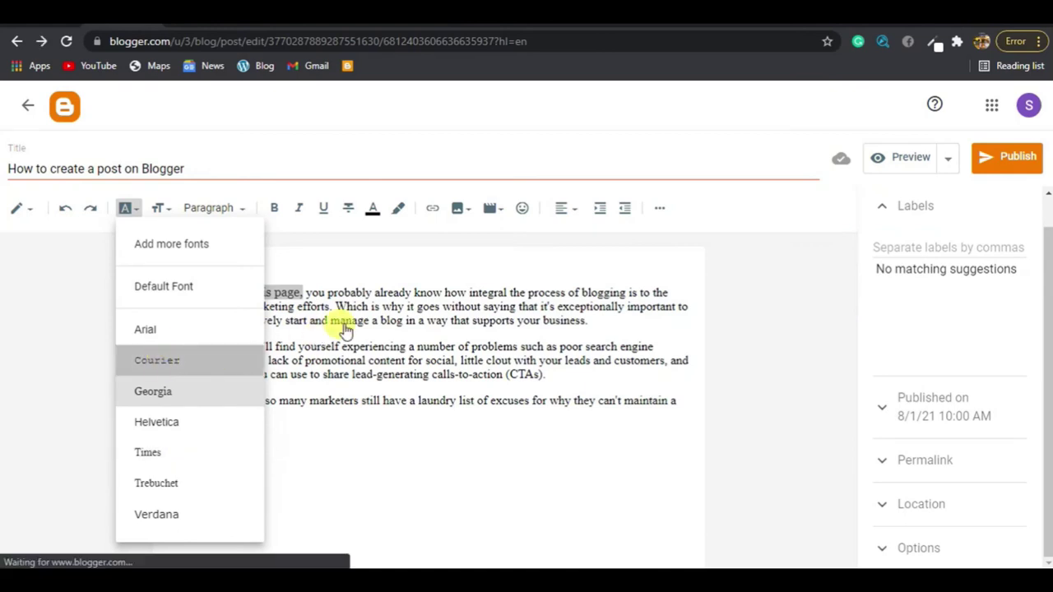
pyautogui.click(348, 321)
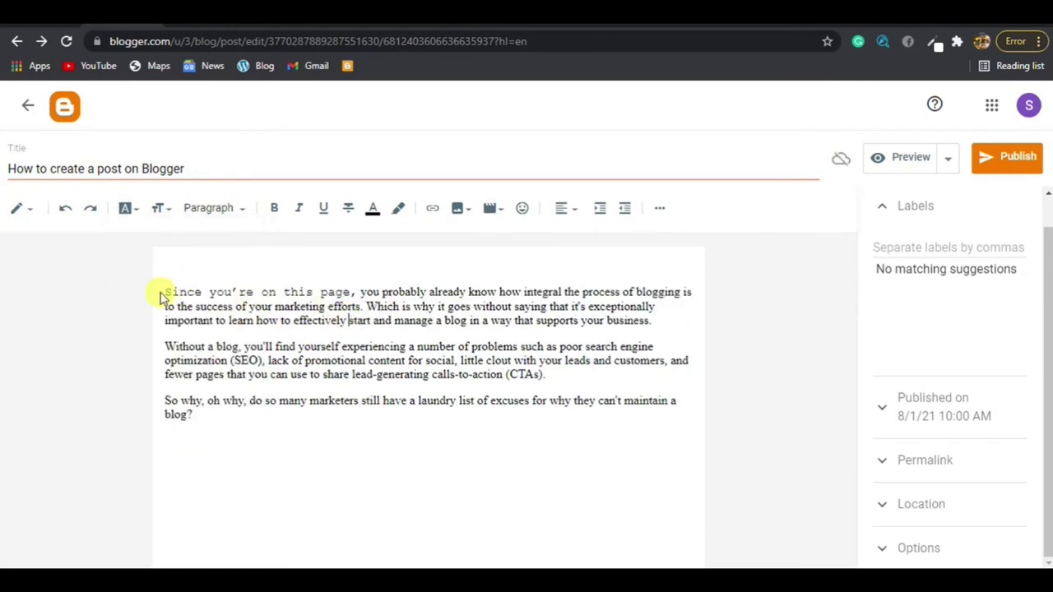
# Step: Set the text size of the phrase "you probably already know" in the first paragraph to Large
pyautogui.moveTo(162, 297); pyautogui.dragTo(354, 295)
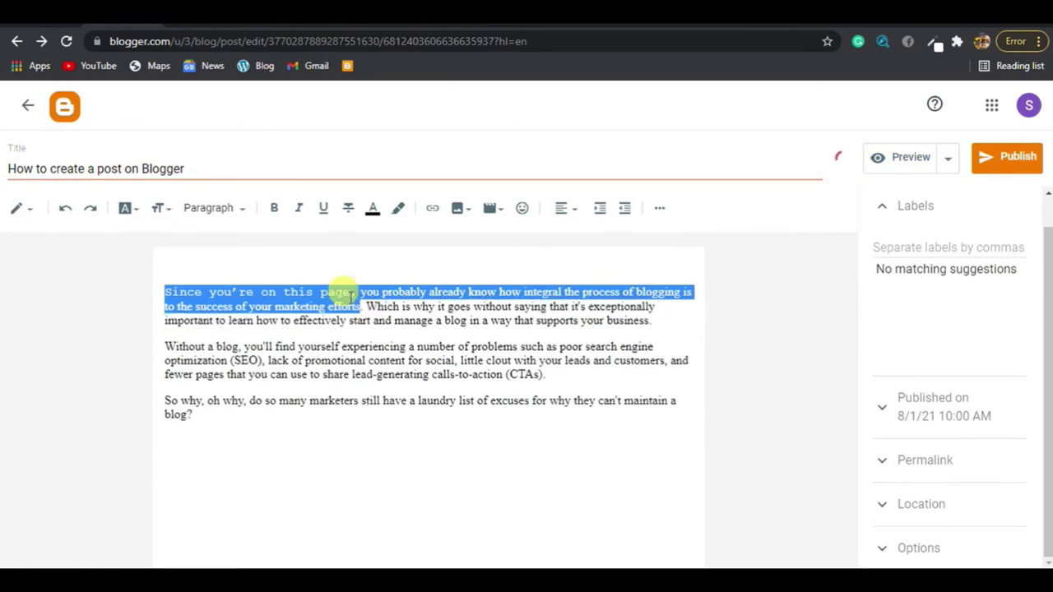
pyautogui.click(352, 295)
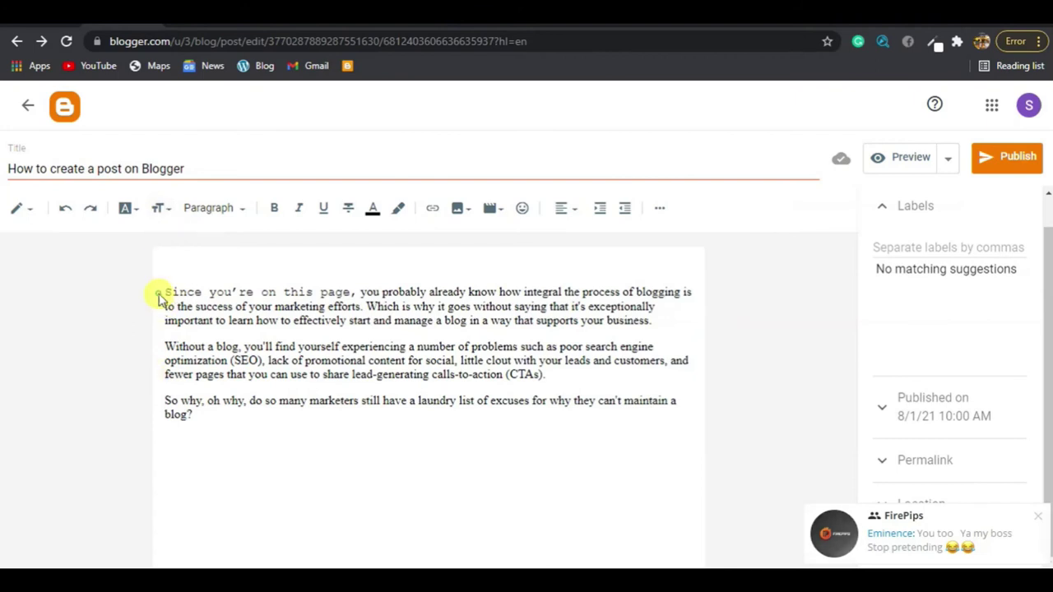
pyautogui.moveTo(163, 293); pyautogui.dragTo(496, 294)
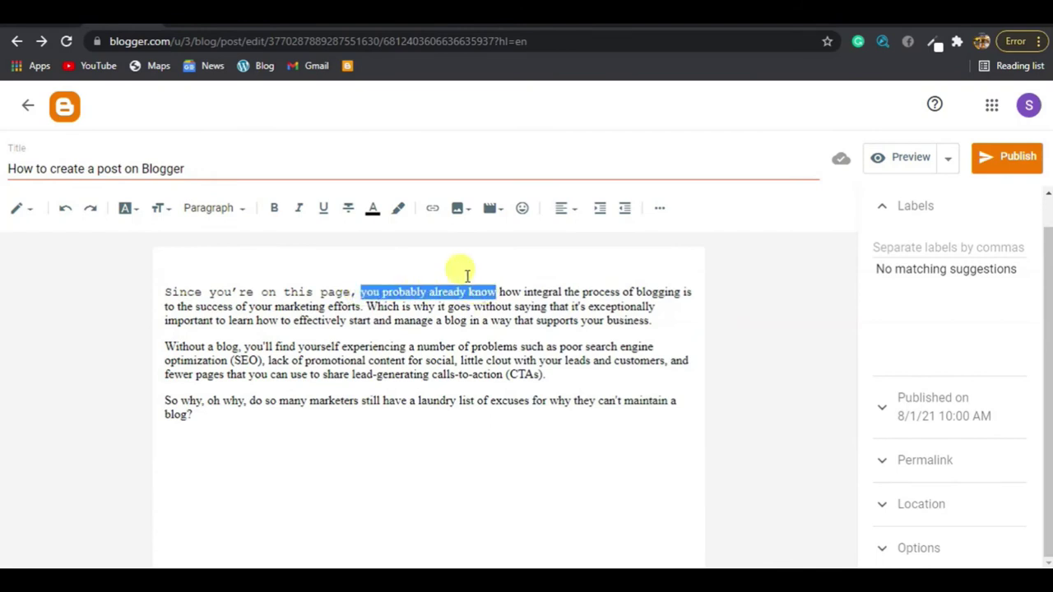
pyautogui.click(162, 210)
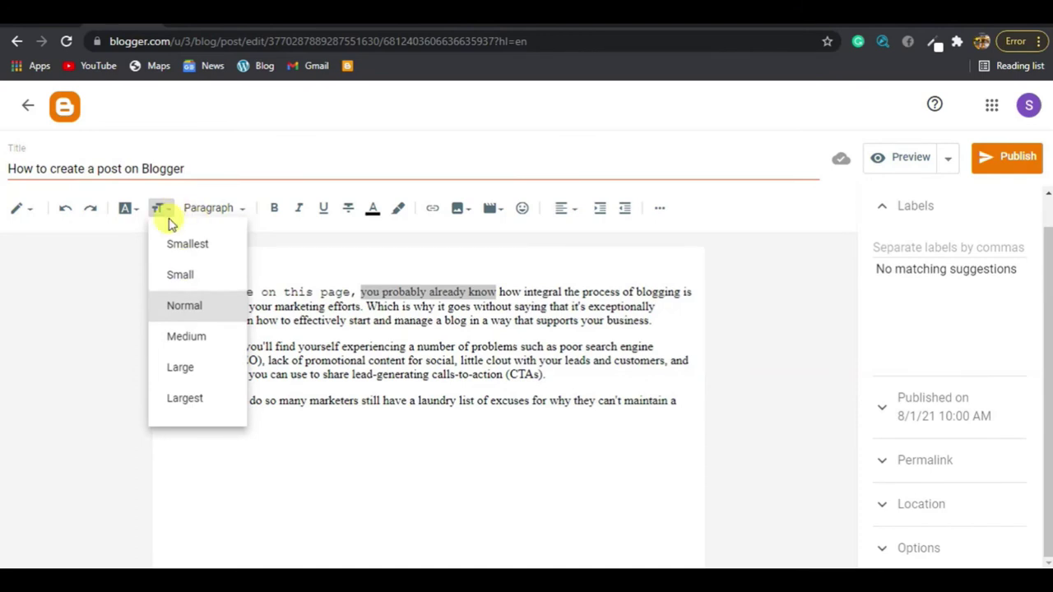
pyautogui.click(186, 367)
pyautogui.click(482, 327)
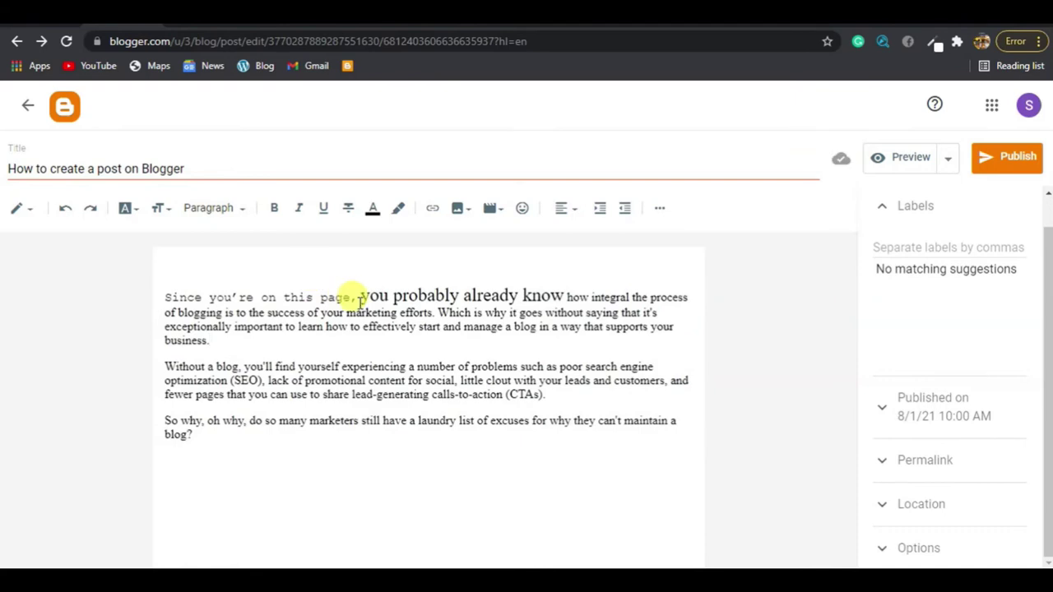
# Step: Check how the phrase "you probably already know" is coded in HTML view and return to Compose view
pyautogui.moveTo(362, 300); pyautogui.dragTo(561, 299)
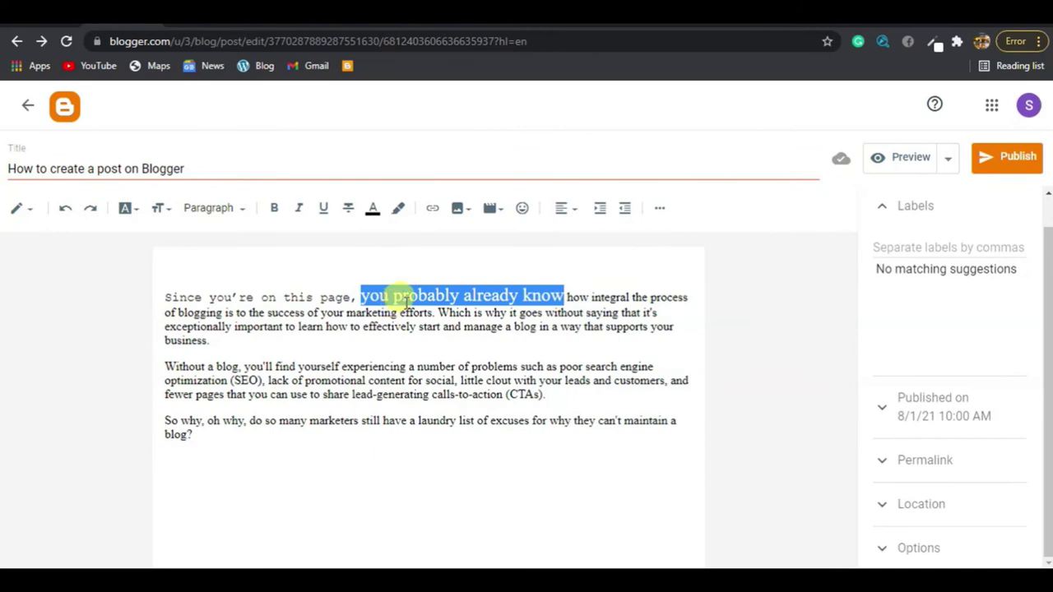
pyautogui.click(40, 216)
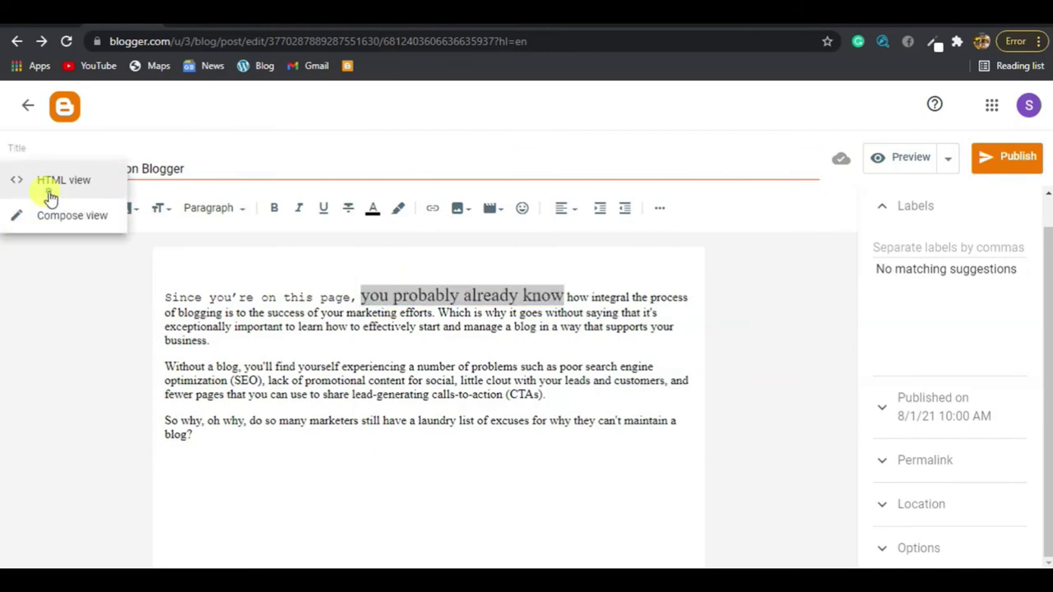
pyautogui.click(49, 178)
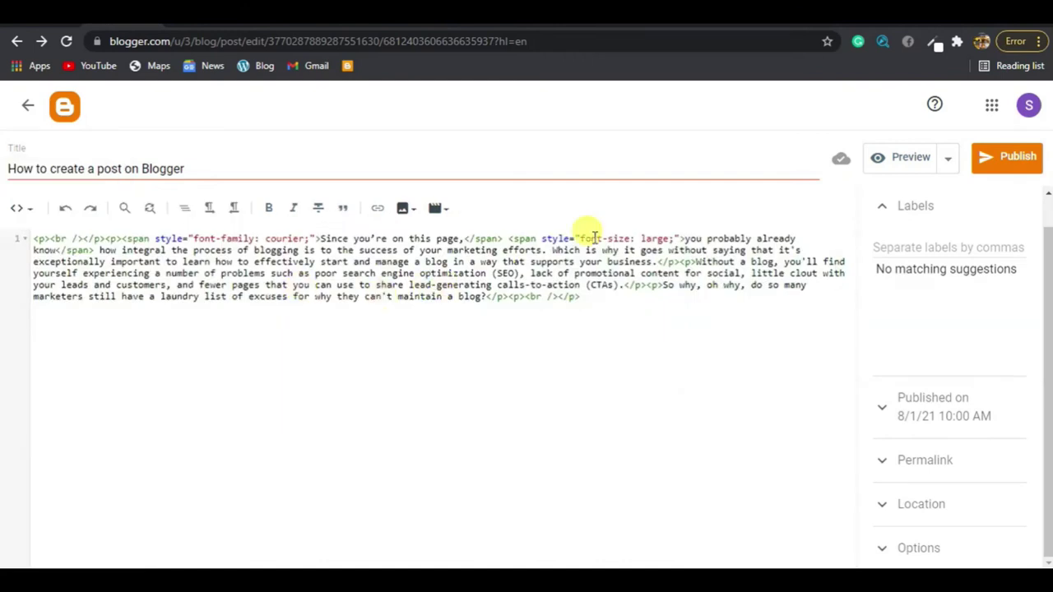
pyautogui.click(19, 209)
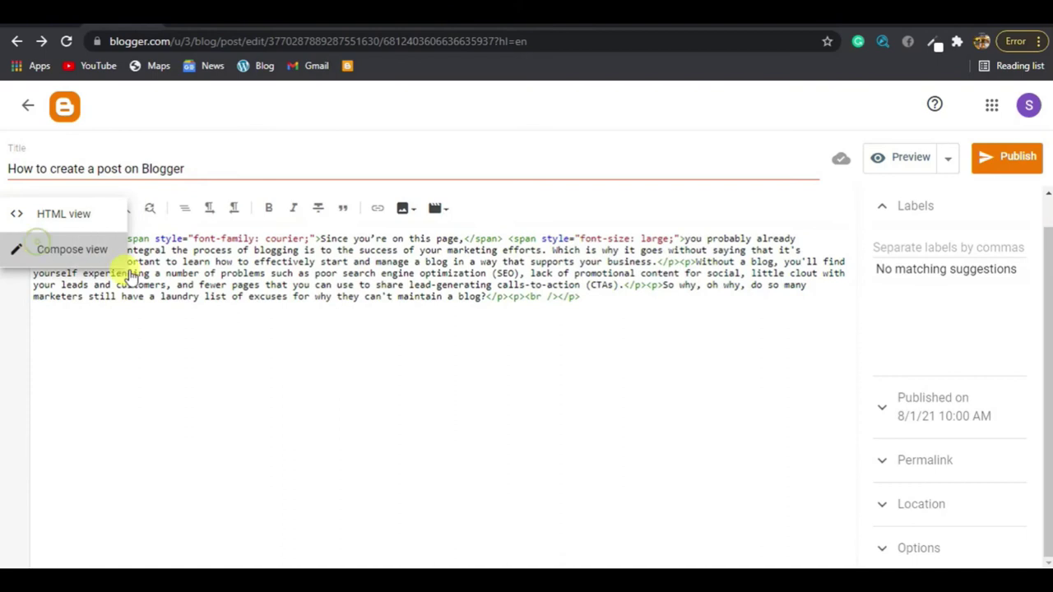
pyautogui.click(107, 253)
# Step: Show the post's HTML code again and select the phrase "you probably already know" inside its font-size span
pyautogui.moveTo(359, 298); pyautogui.dragTo(562, 313)
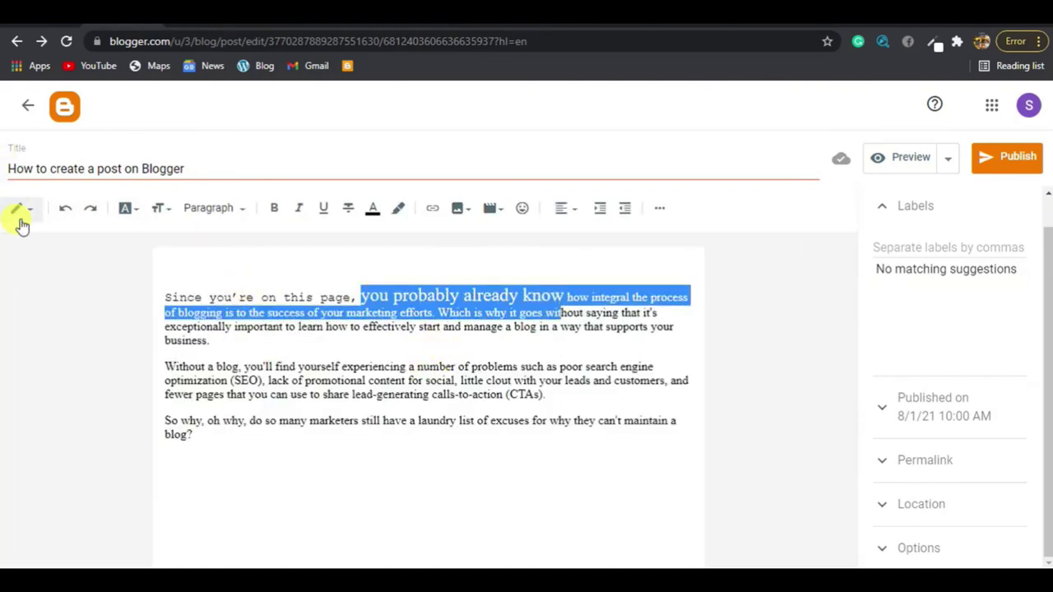
pyautogui.click(19, 211)
pyautogui.click(41, 195)
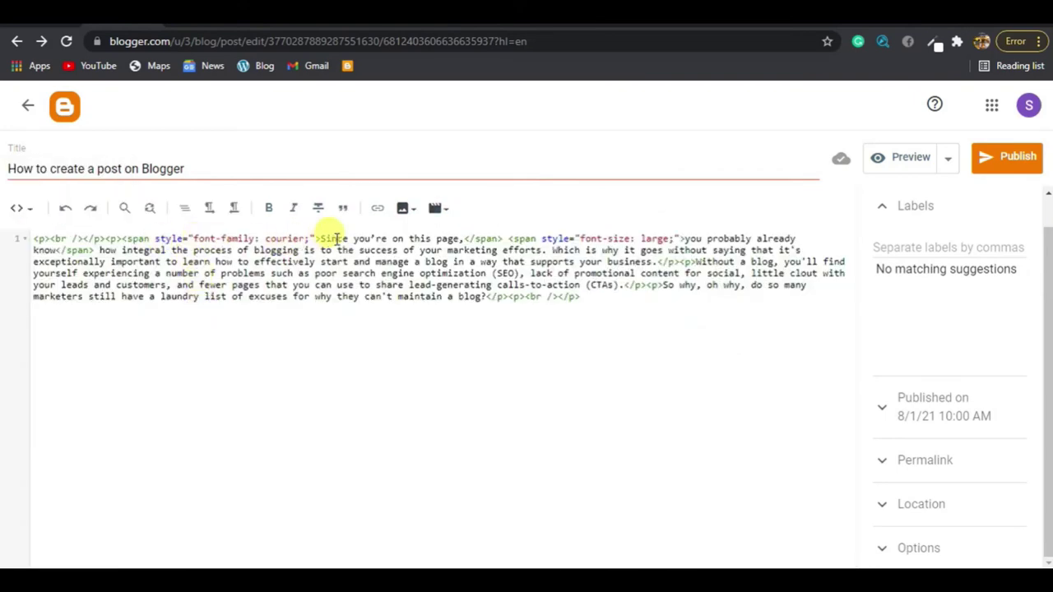
pyautogui.click(211, 262)
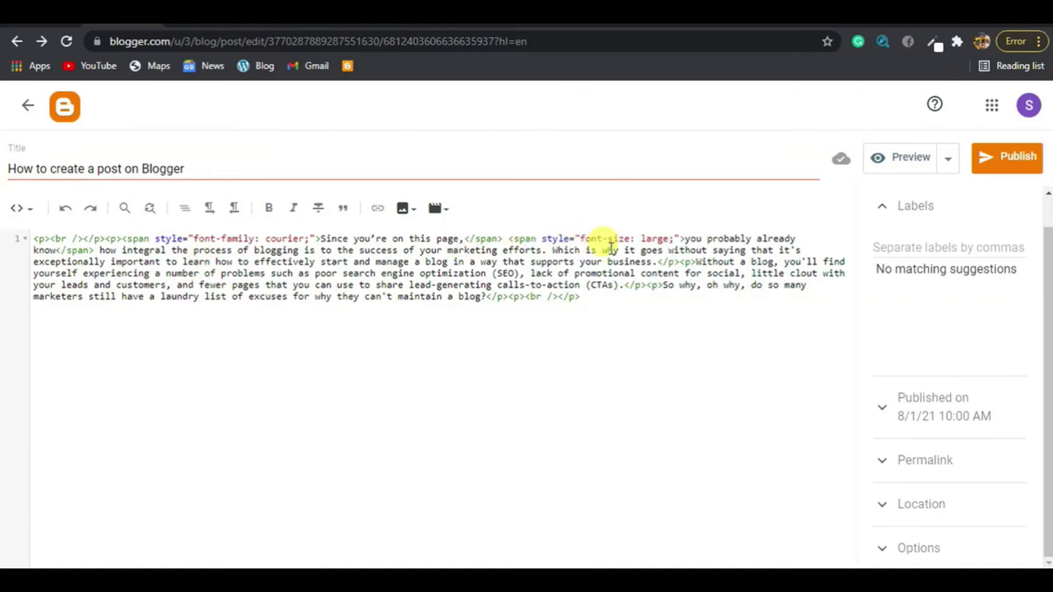
pyautogui.moveTo(686, 239); pyautogui.dragTo(64, 244)
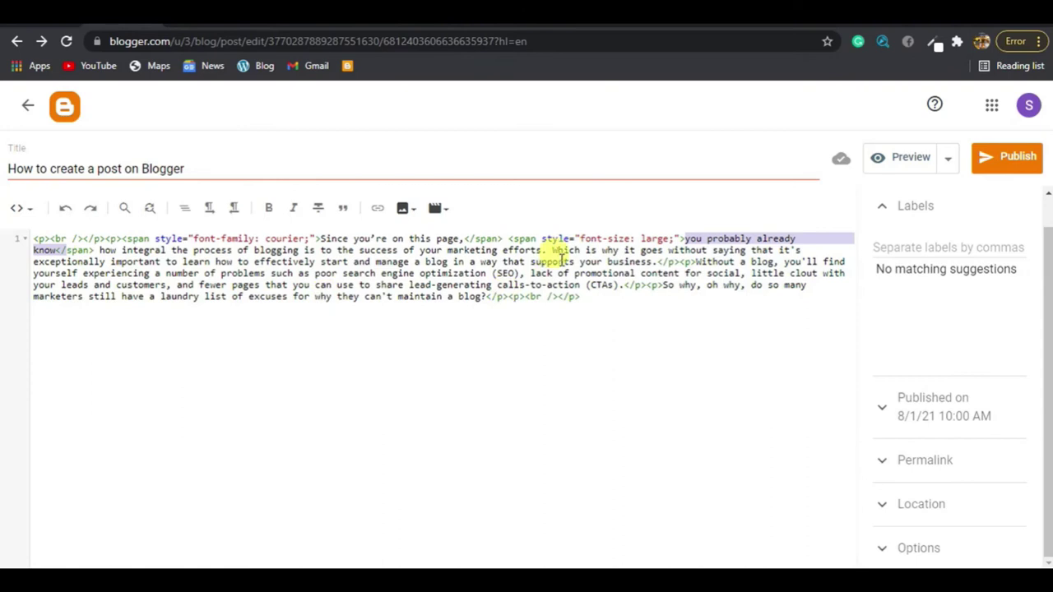
# Step: Examine the opening font-size span tag before "you probably already know" in the HTML code and return to Compose view
pyautogui.click(641, 250)
pyautogui.moveTo(508, 239); pyautogui.dragTo(681, 239)
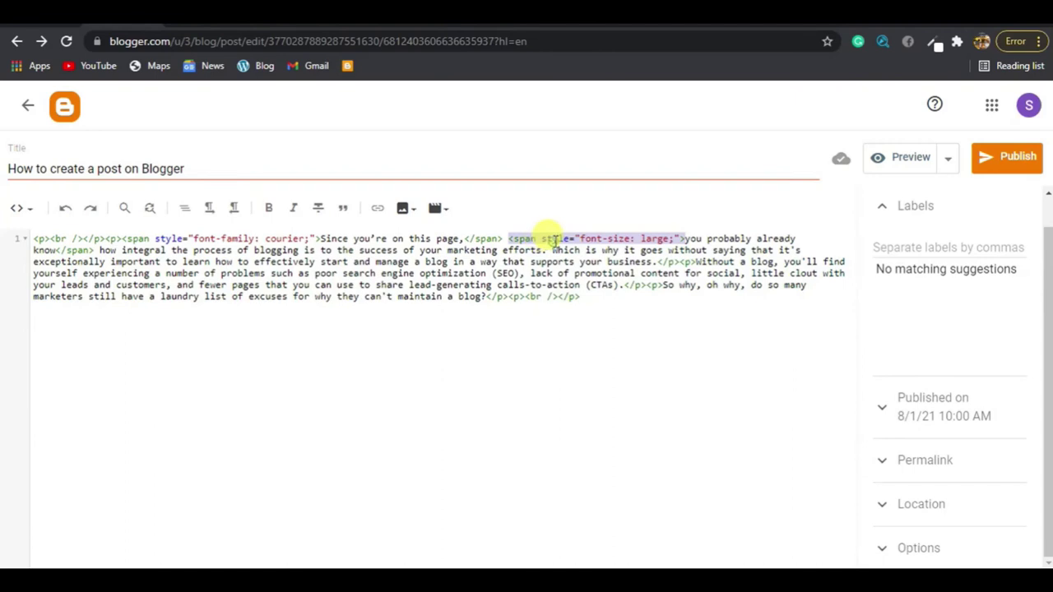
pyautogui.click(552, 239)
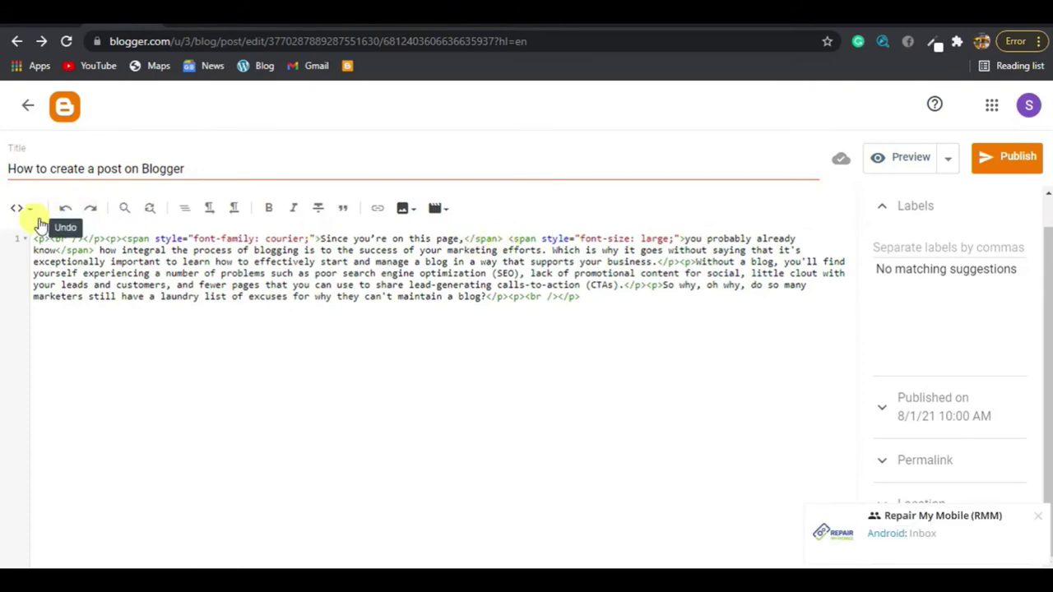
pyautogui.click(24, 215)
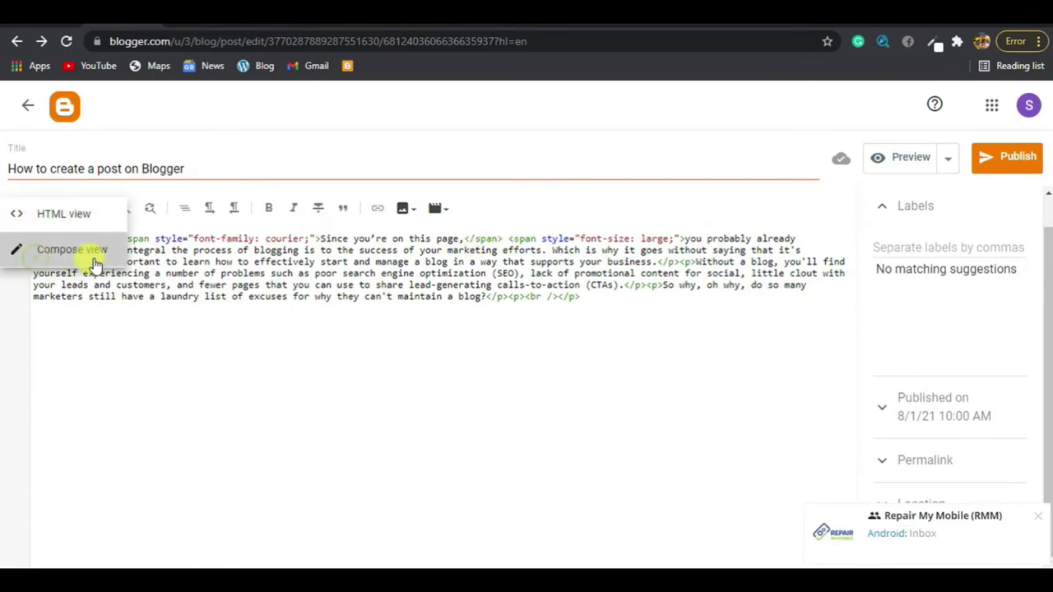
pyautogui.click(103, 262)
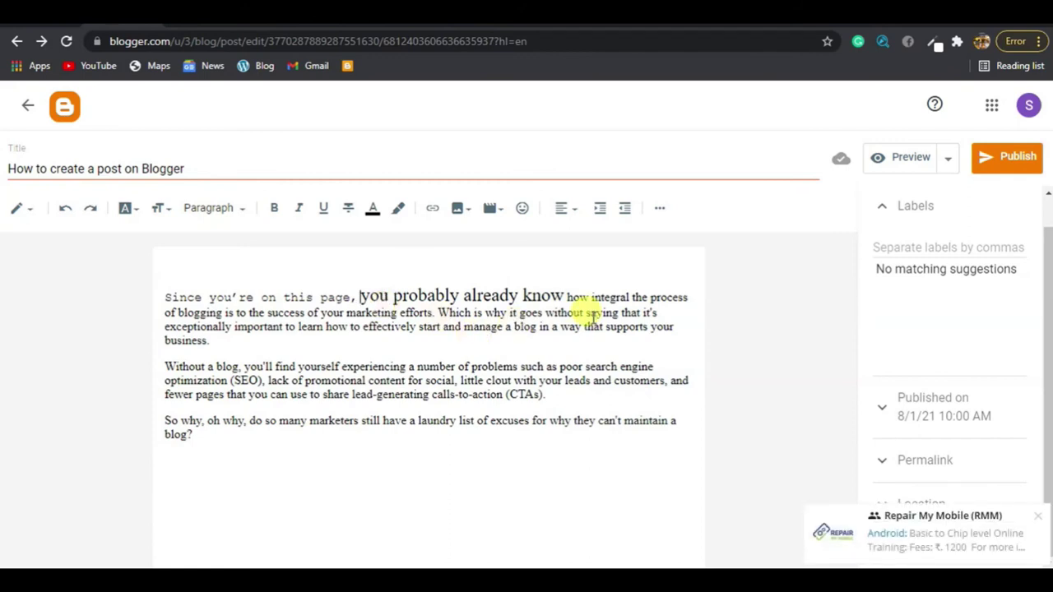
# Step: Review the available paragraph and heading styles without applying one
pyautogui.click(246, 216)
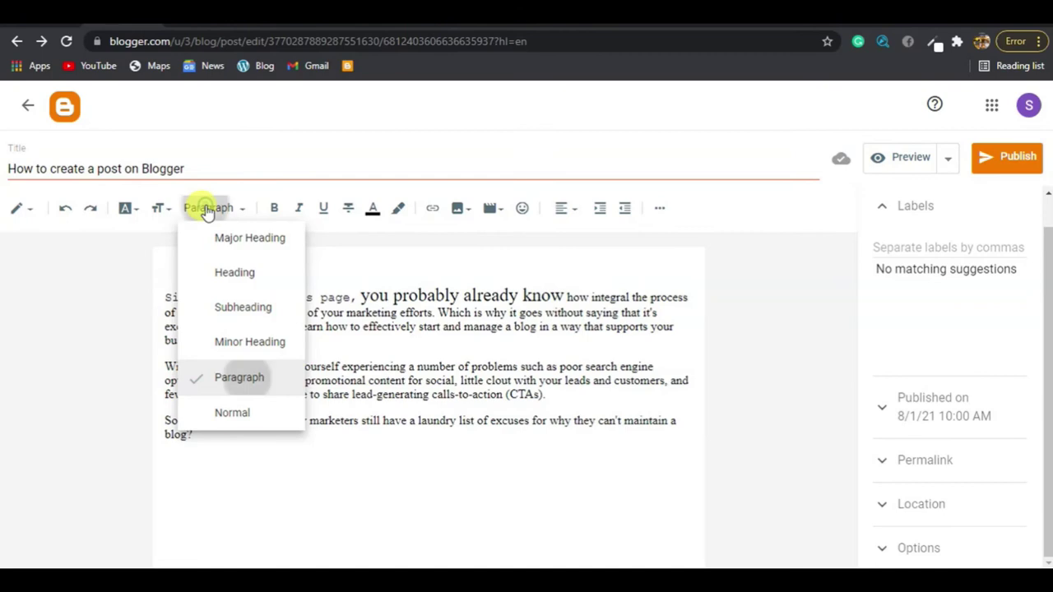
pyautogui.click(206, 212)
pyautogui.click(207, 212)
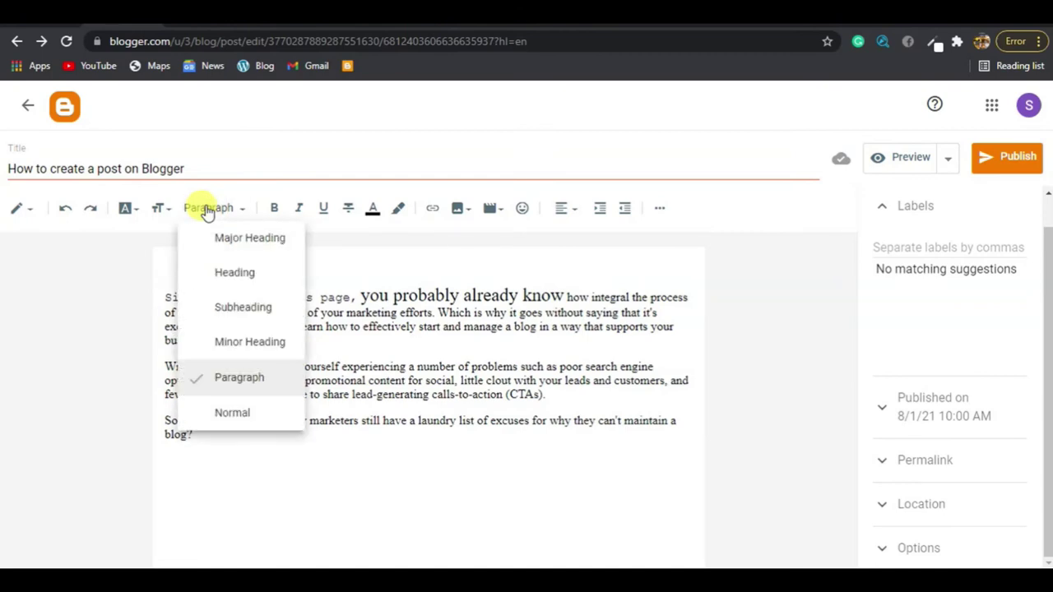
pyautogui.click(305, 378)
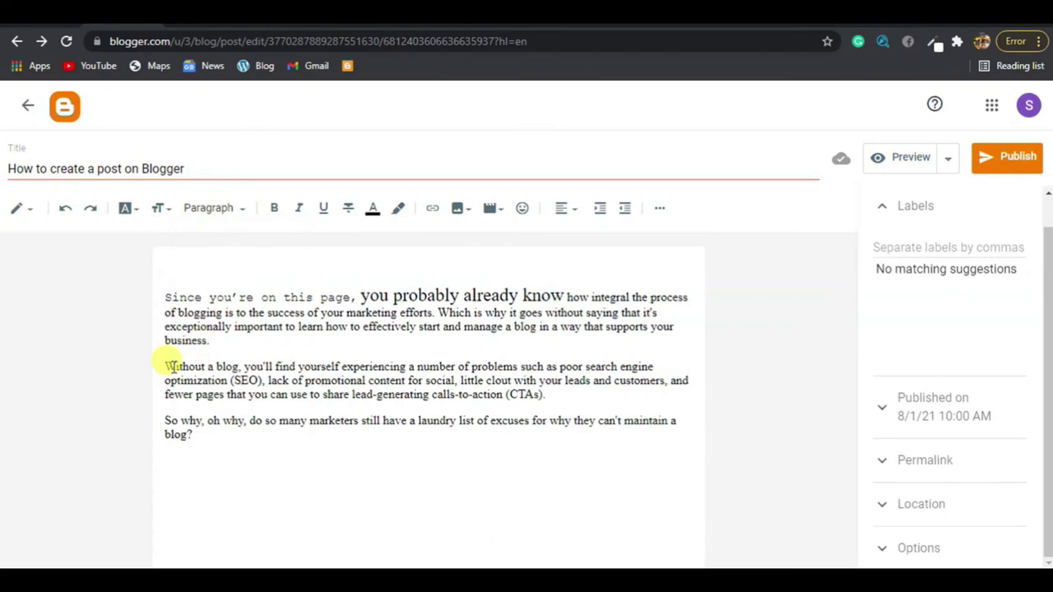
pyautogui.click(228, 215)
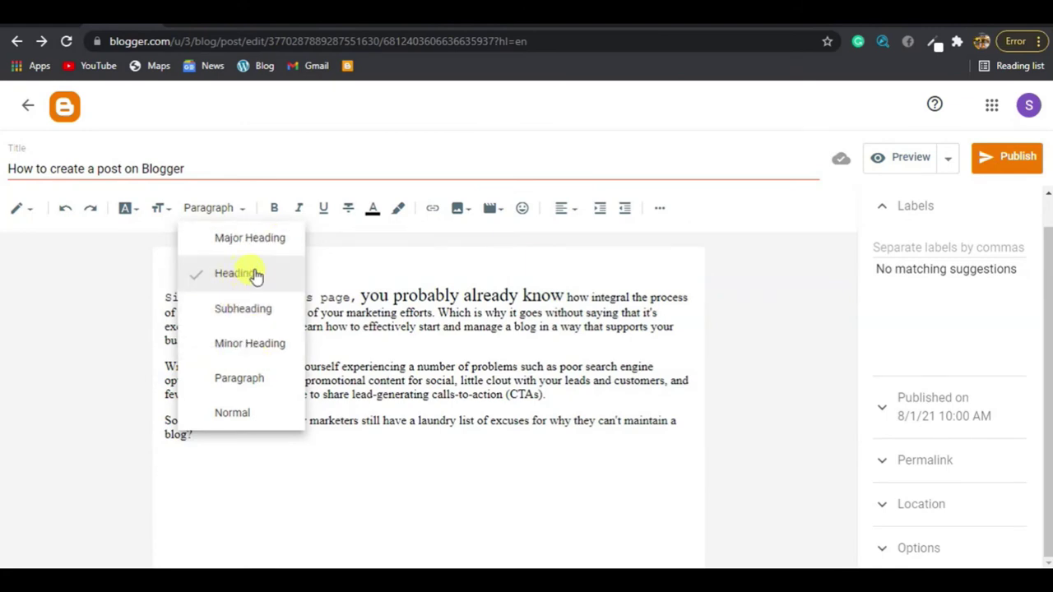
pyautogui.click(377, 326)
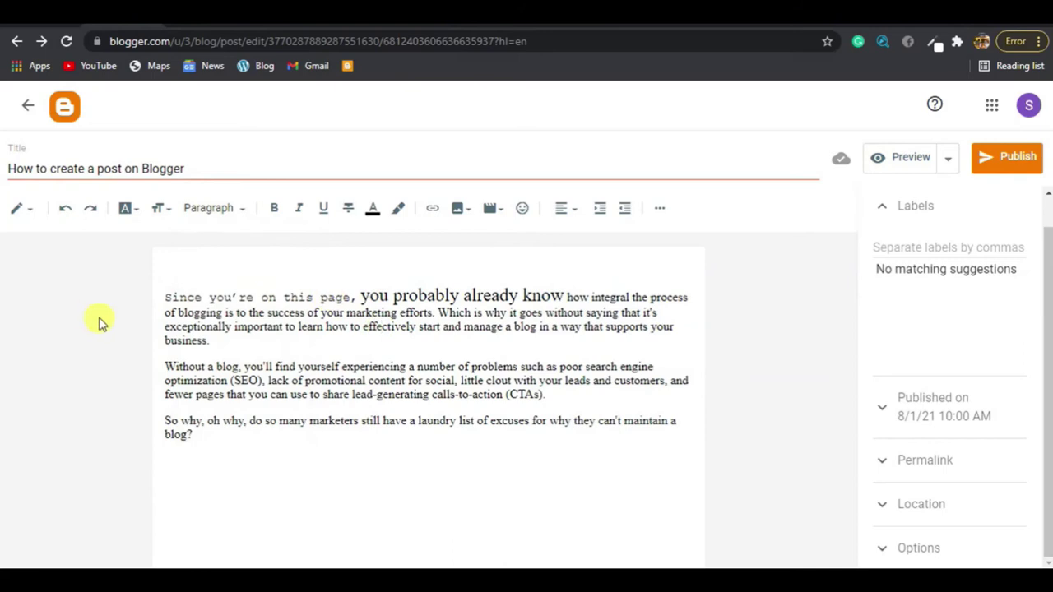
# Step: Add the line "Changing Images" below the last paragraph, followed by a new empty line
pyautogui.click(161, 455)
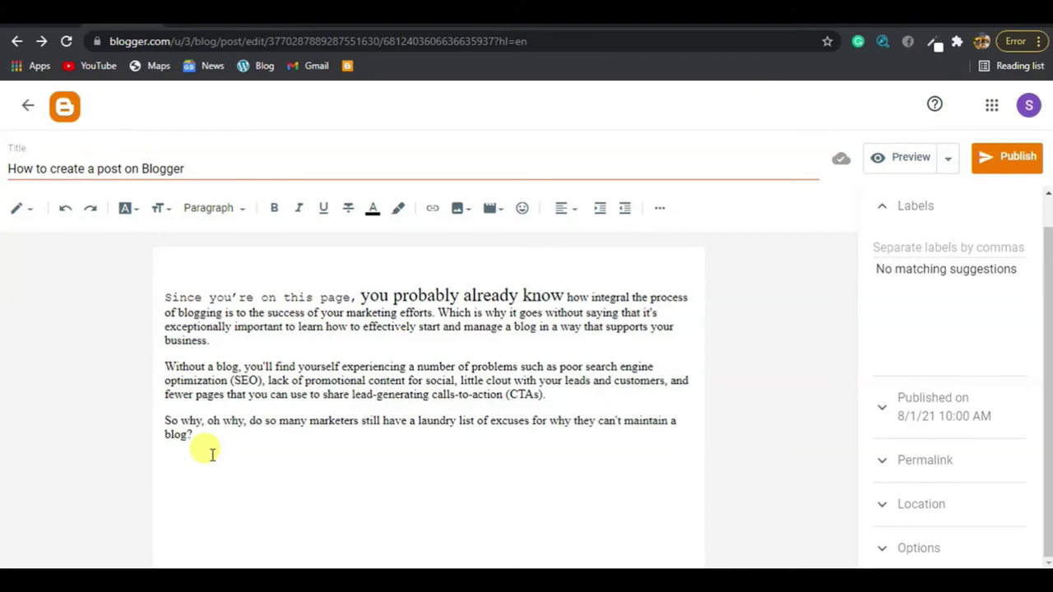
pyautogui.press('Return')
pyautogui.write('Changing')
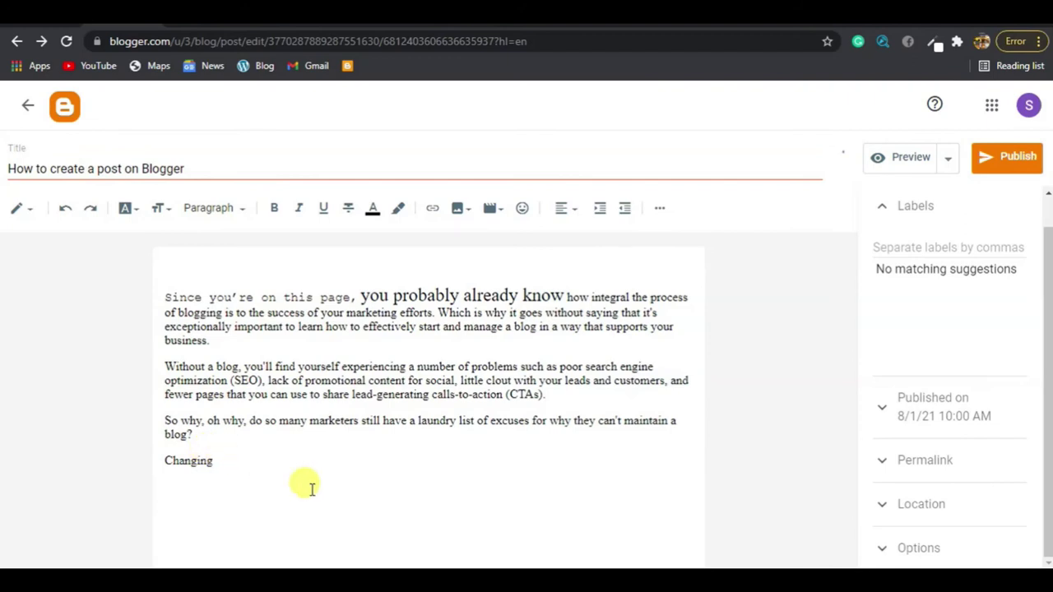
pyautogui.write('Images')
pyautogui.press('Return')
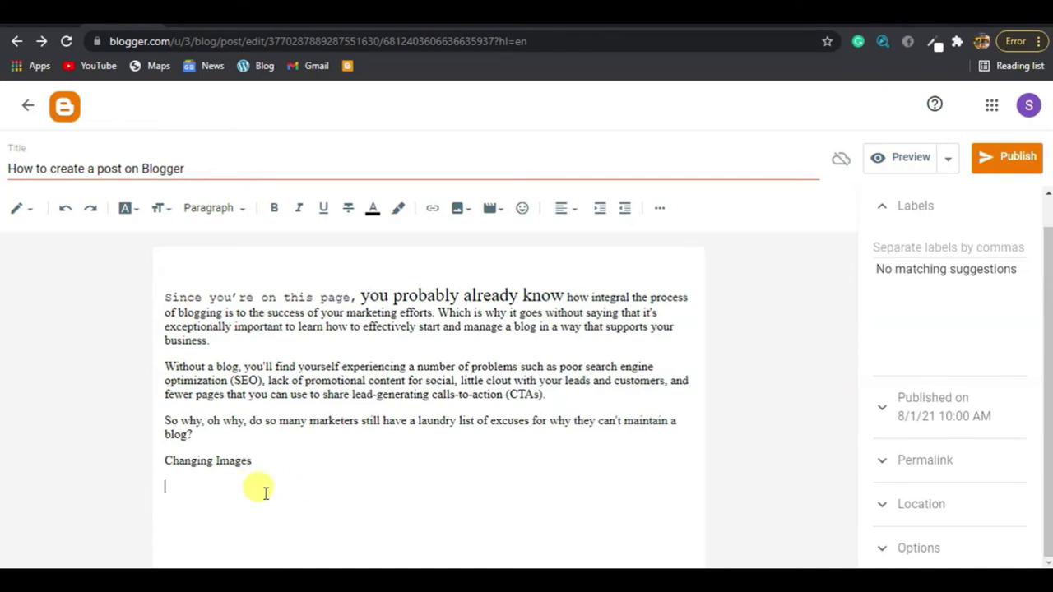
# Step: Apply the Heading style to the line "Changing Images" and place the cursor on the line below it
pyautogui.moveTo(258, 461); pyautogui.dragTo(164, 461)
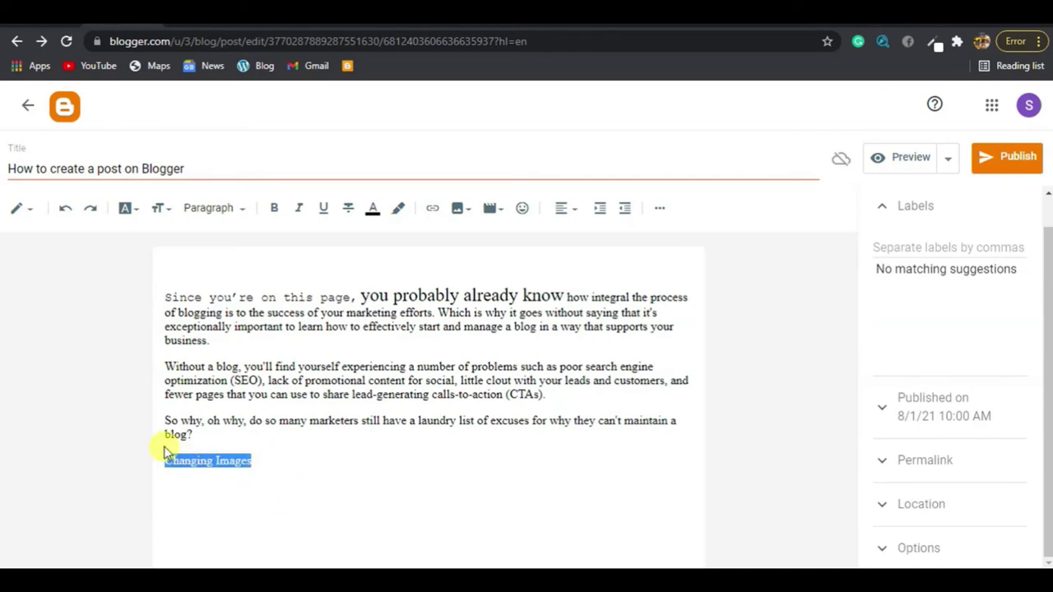
pyautogui.click(213, 208)
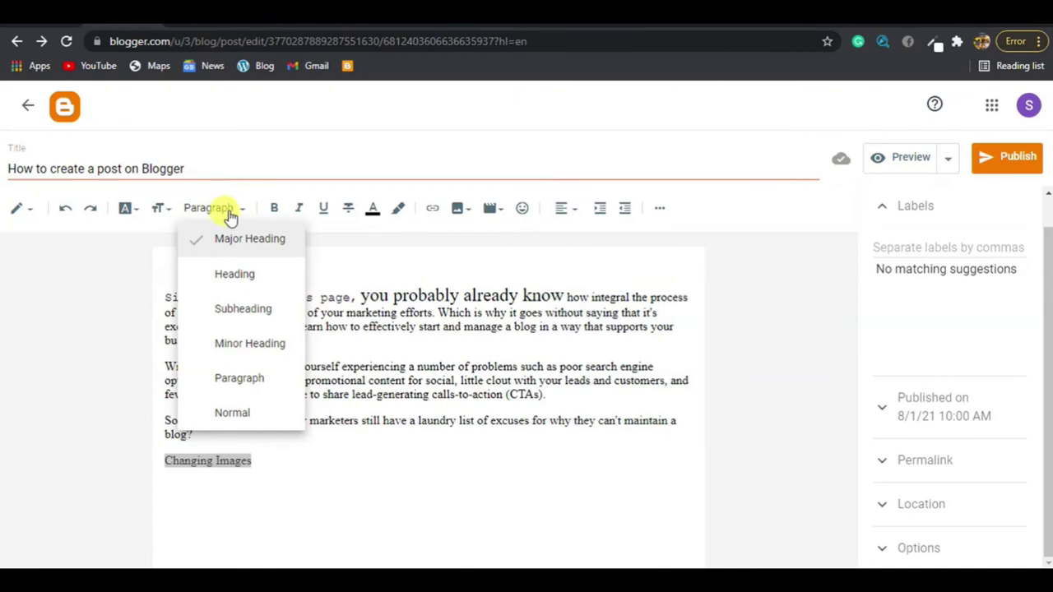
pyautogui.click(240, 274)
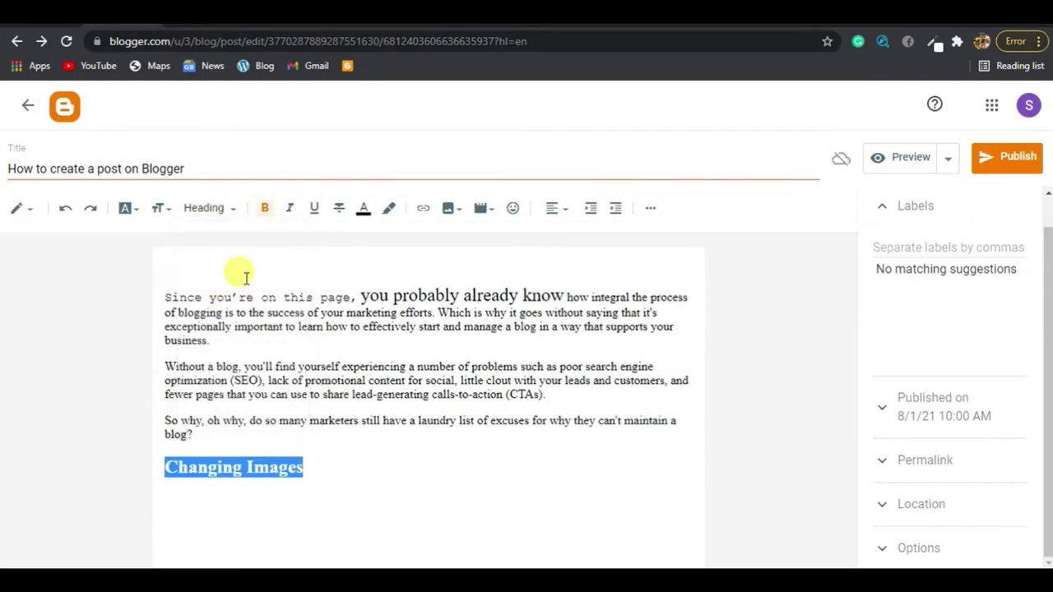
pyautogui.click(341, 479)
pyautogui.press('Return')
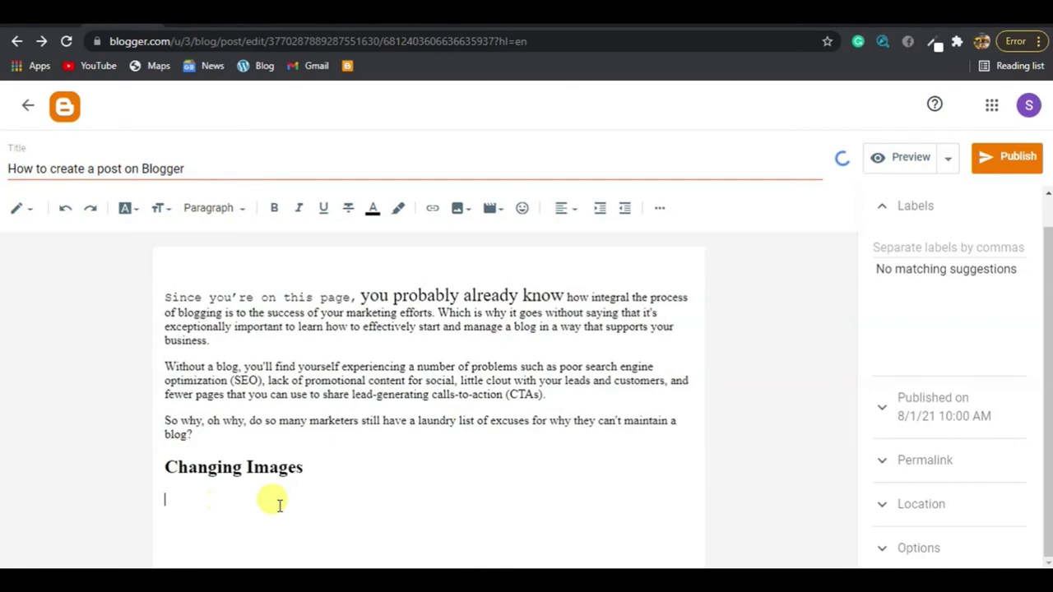
pyautogui.click(252, 467)
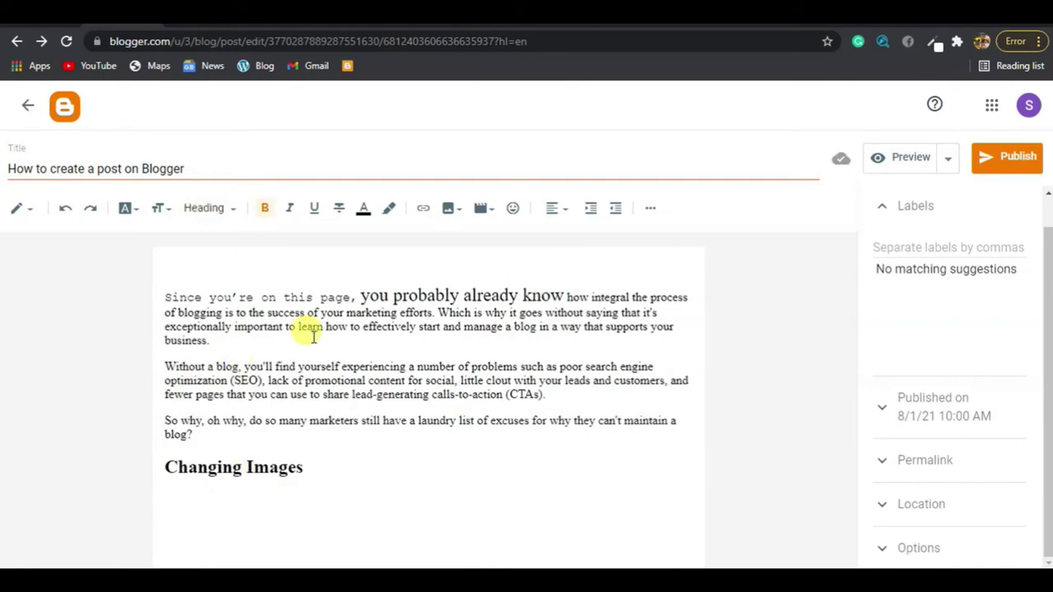
pyautogui.click(287, 468)
pyautogui.click(279, 493)
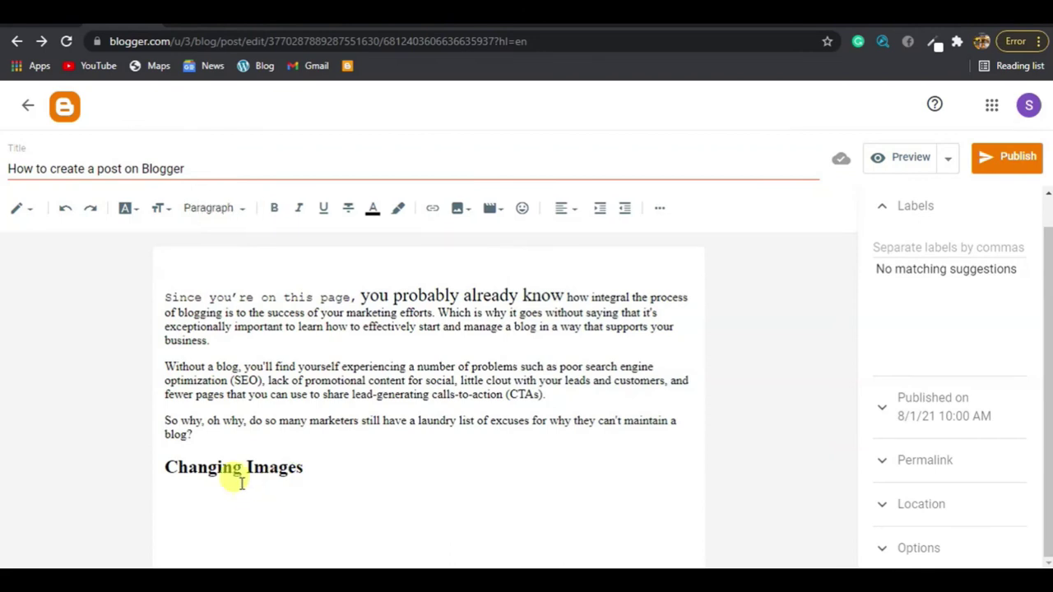
# Step: Make the word "Without" at the start of the second paragraph bold
pyautogui.click(389, 366)
pyautogui.moveTo(164, 365); pyautogui.dragTo(202, 366)
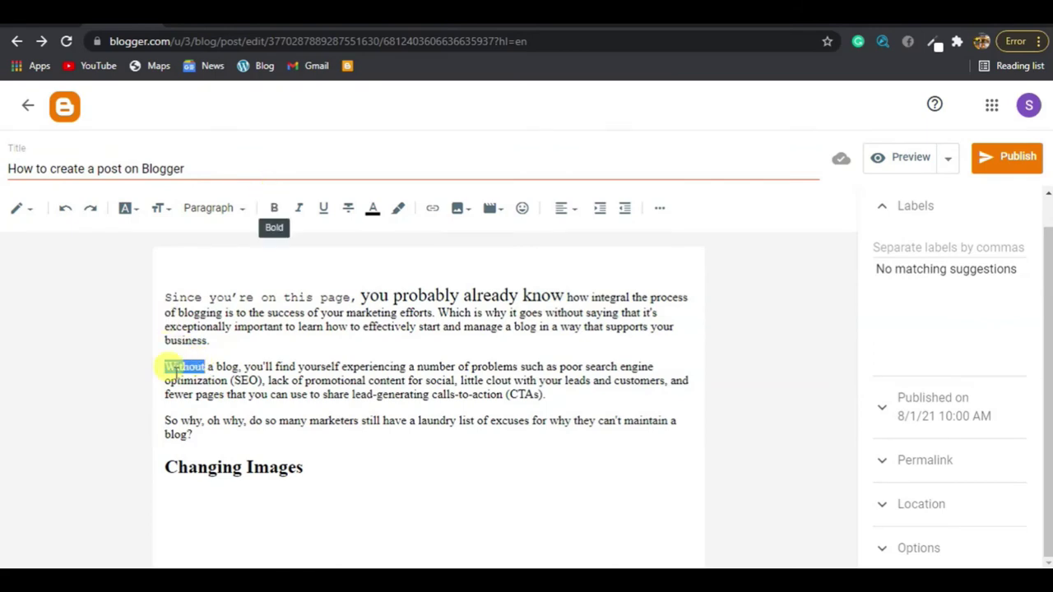
pyautogui.click(278, 209)
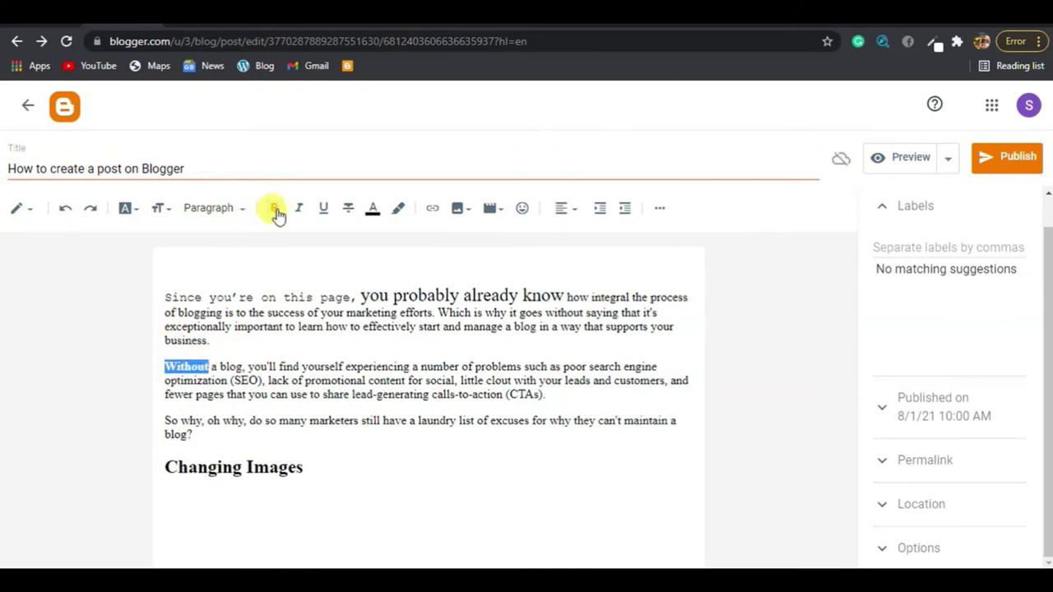
pyautogui.click(237, 367)
pyautogui.click(208, 370)
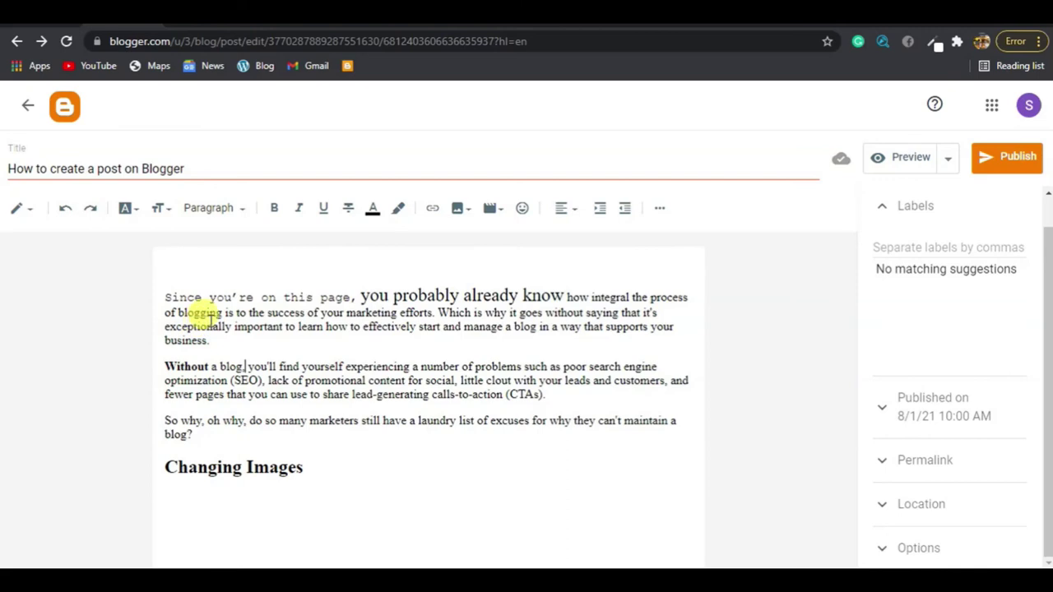
# Step: Check the post's code in HTML view and return to Compose view
pyautogui.click(28, 217)
pyautogui.click(34, 179)
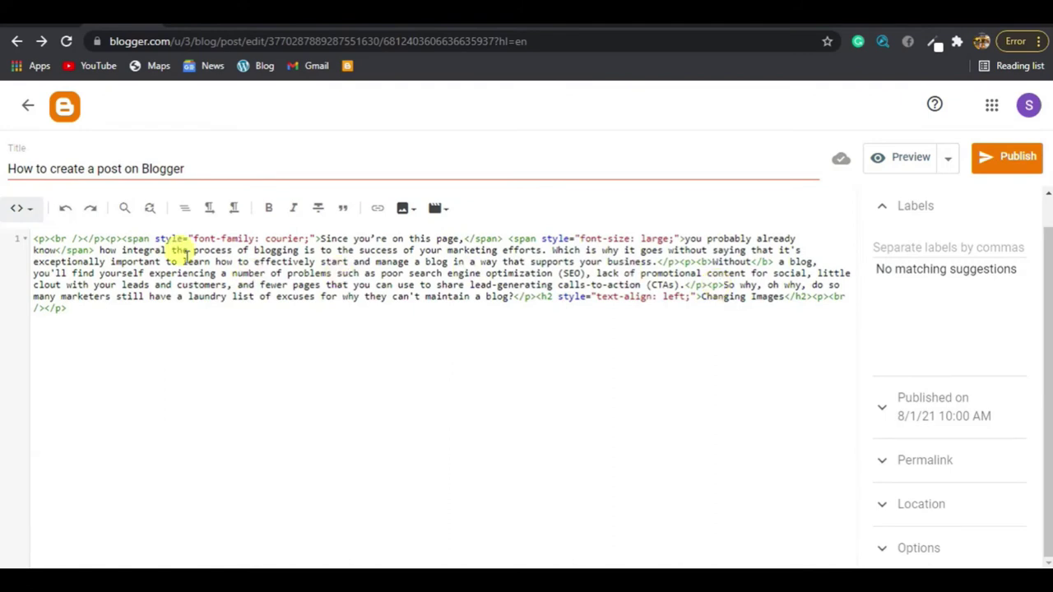
pyautogui.click(21, 211)
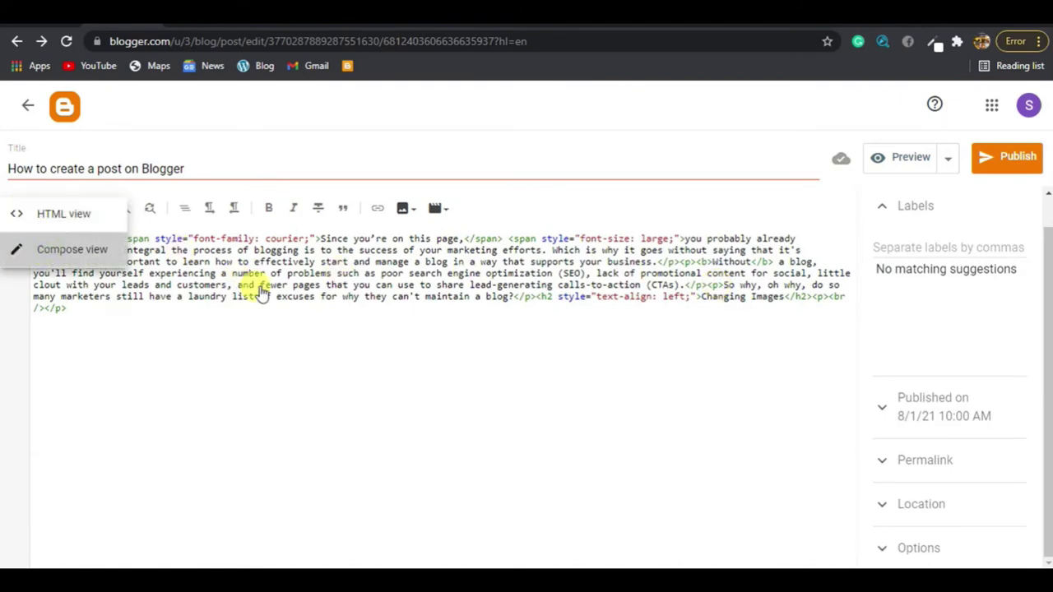
pyautogui.click(46, 251)
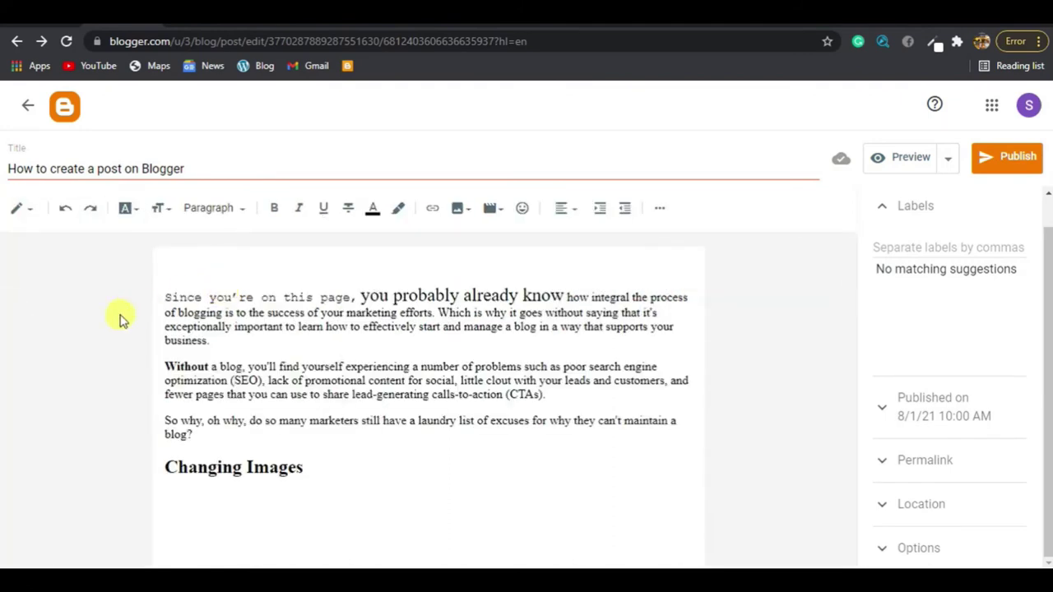
# Step: Show the HTML code again and examine the opening and closing bold tags around the word "Without"
pyautogui.click(18, 209)
pyautogui.click(49, 180)
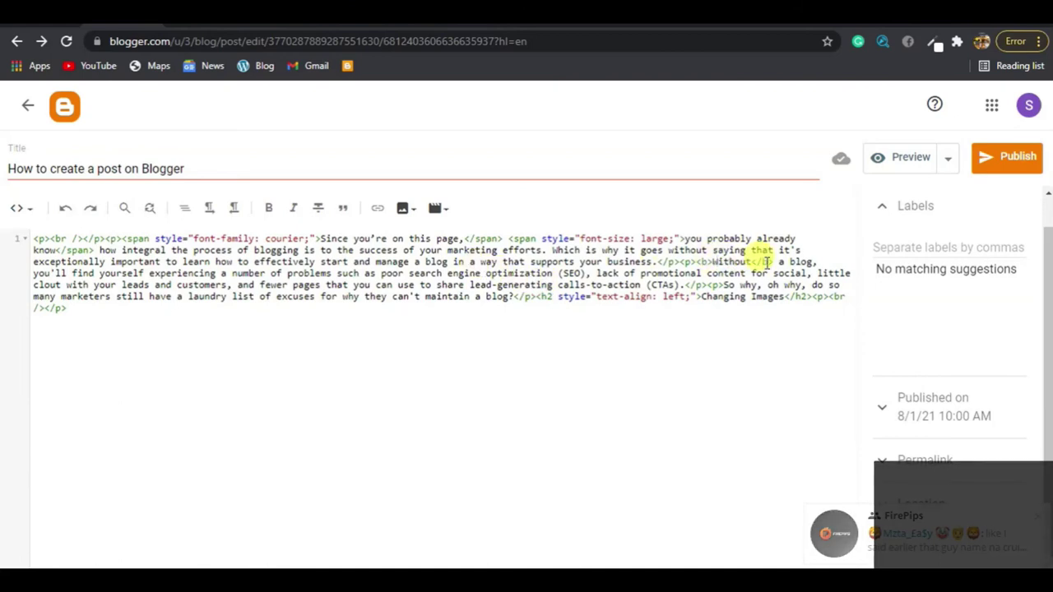
pyautogui.moveTo(774, 261); pyautogui.dragTo(696, 262)
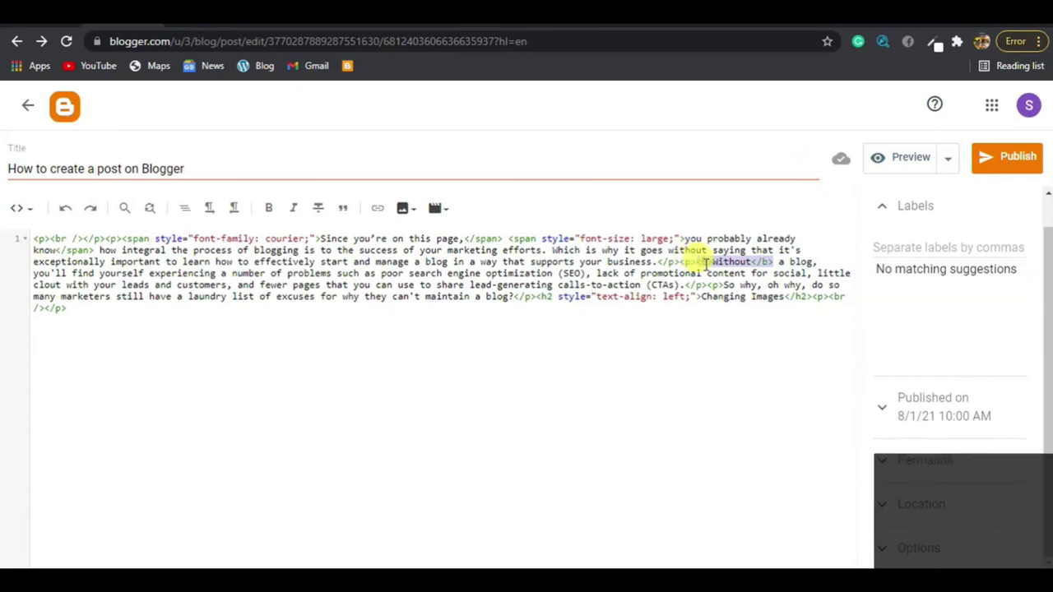
pyautogui.click(706, 262)
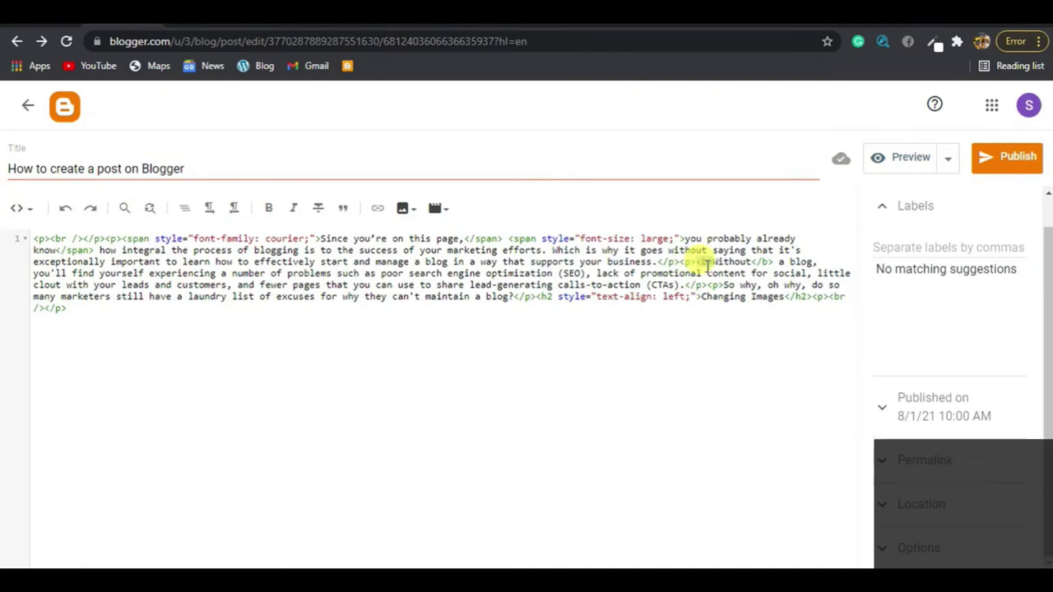
pyautogui.moveTo(697, 262); pyautogui.dragTo(745, 263)
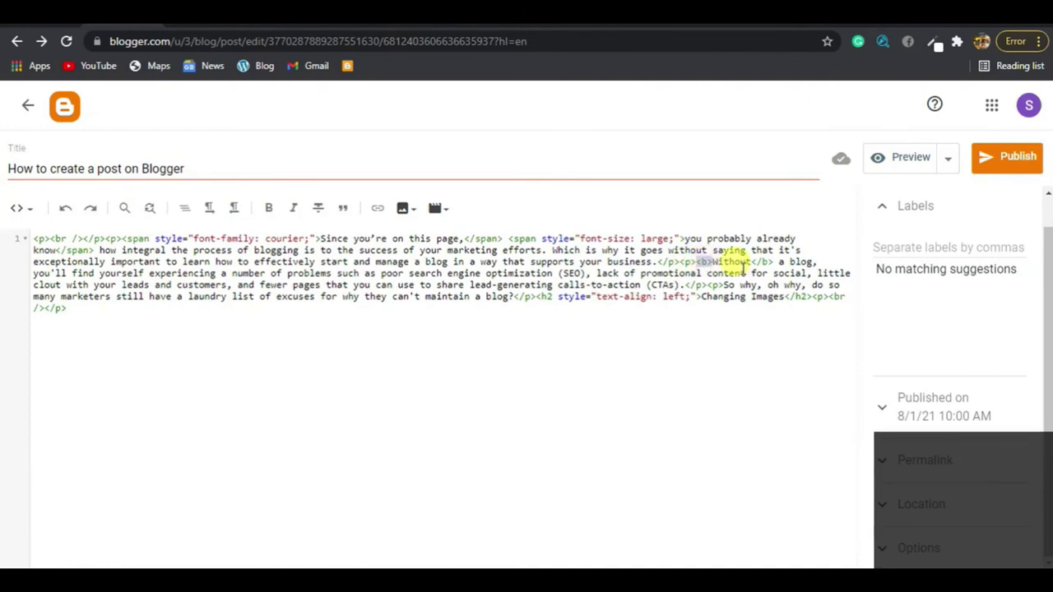
pyautogui.click(706, 266)
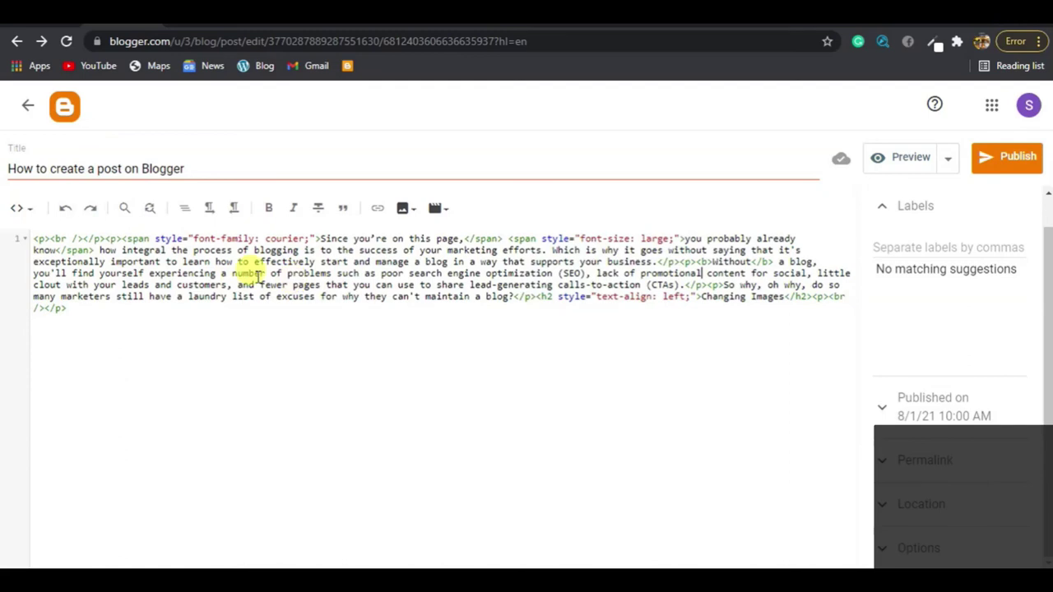
pyautogui.click(110, 262)
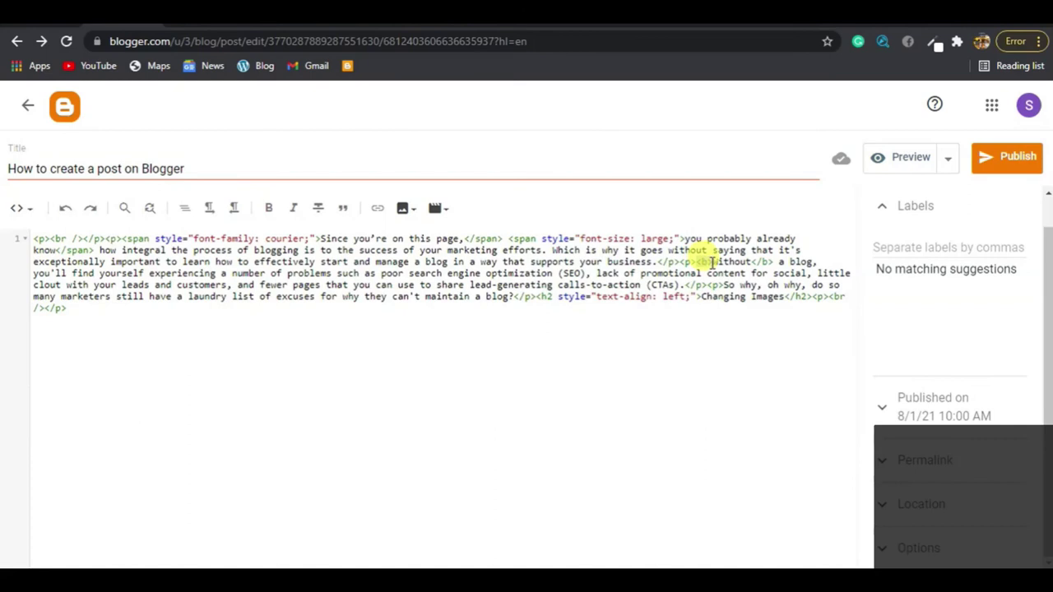
pyautogui.moveTo(765, 262); pyautogui.dragTo(751, 262)
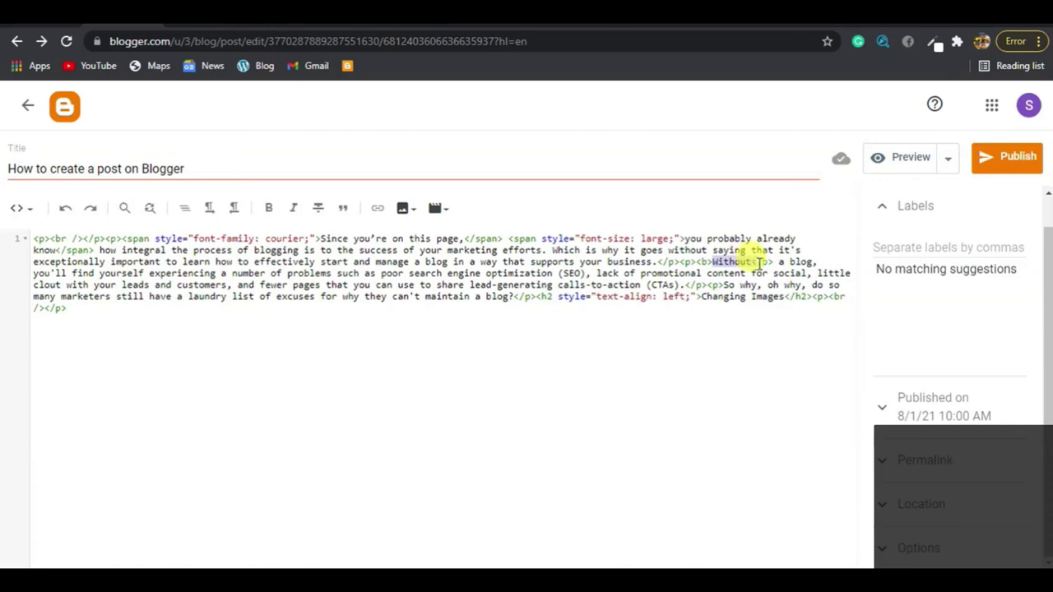
pyautogui.click(758, 261)
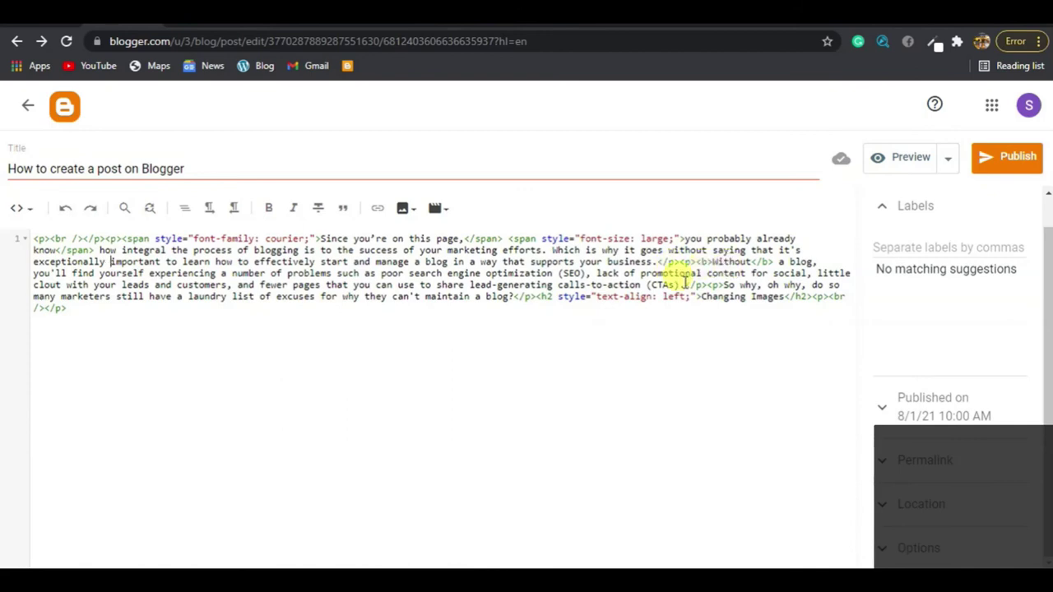
# Step: Insert an opening <strong> tag before the word "important" in the first paragraph's code and copy the tag
pyautogui.write('<')
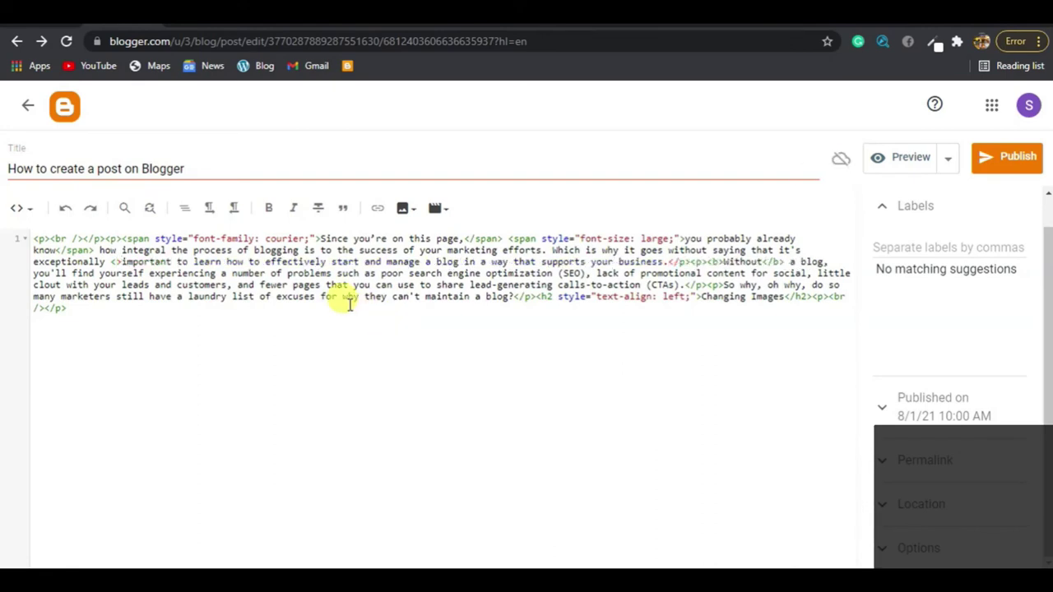
pyautogui.write('strong>')
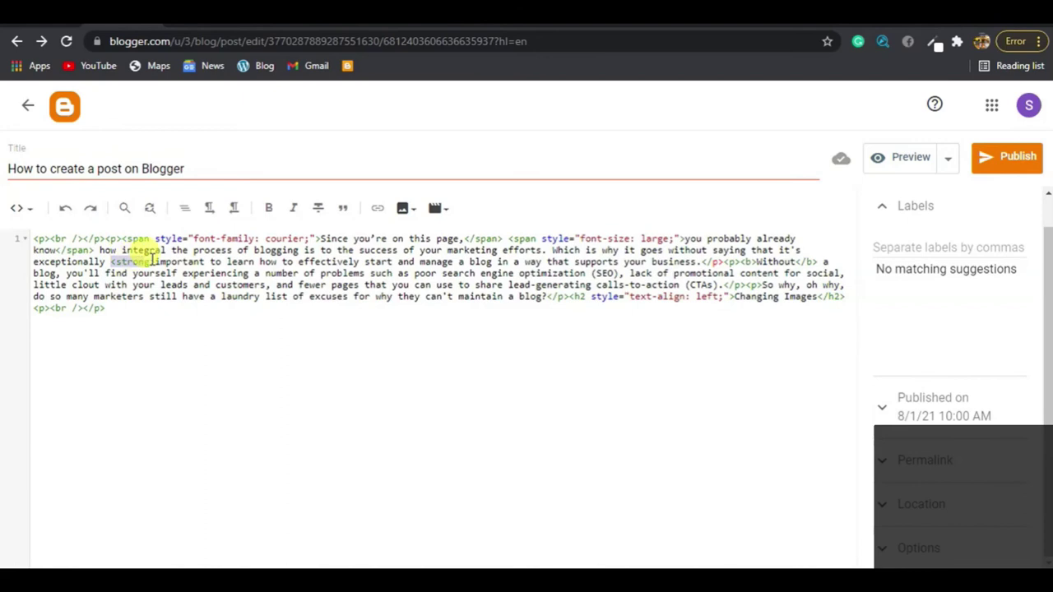
pyautogui.rightClick(155, 262)
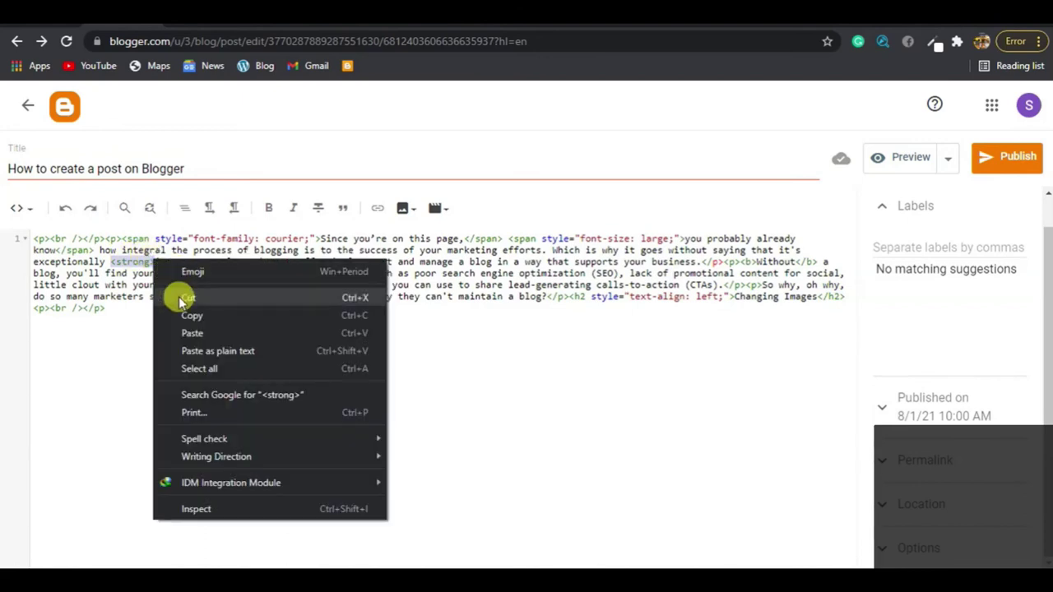
pyautogui.click(185, 293)
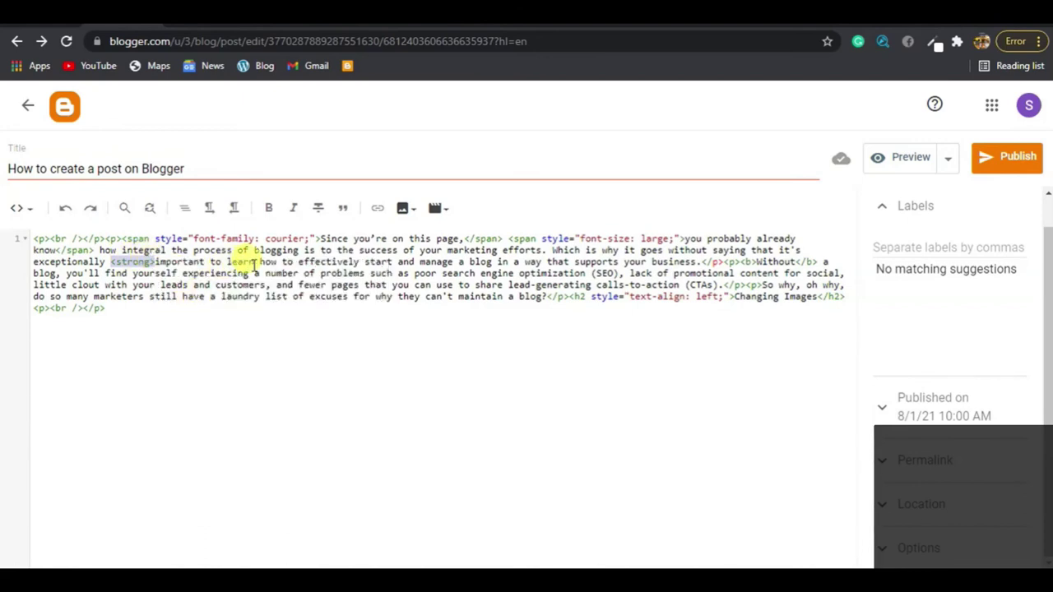
# Step: Paste the tag after the word "learn", turn it into a closing </strong> tag and return to Compose view
pyautogui.click(255, 264)
pyautogui.rightClick(254, 265)
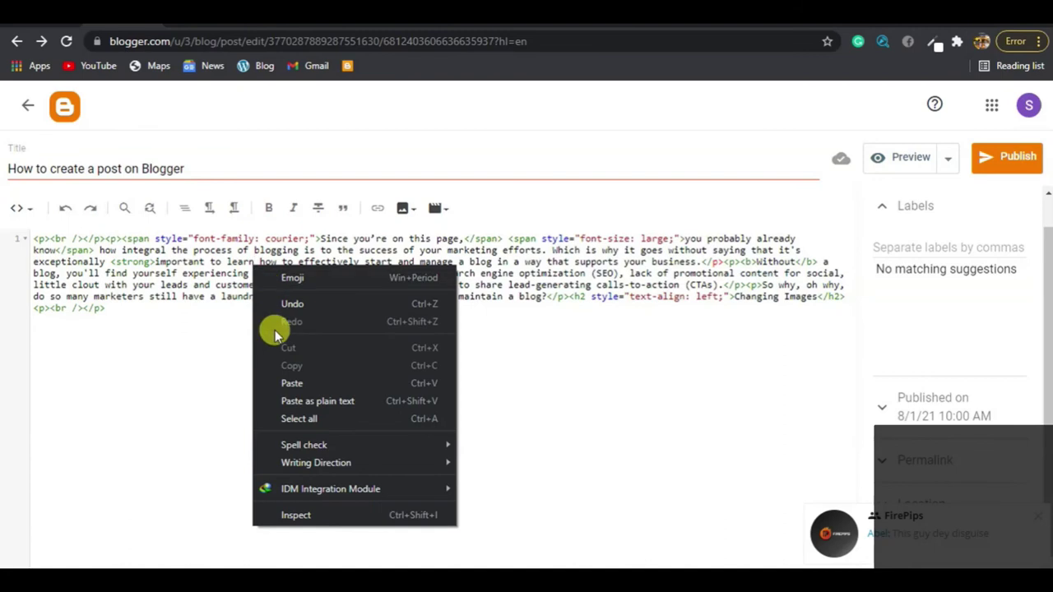
pyautogui.click(280, 384)
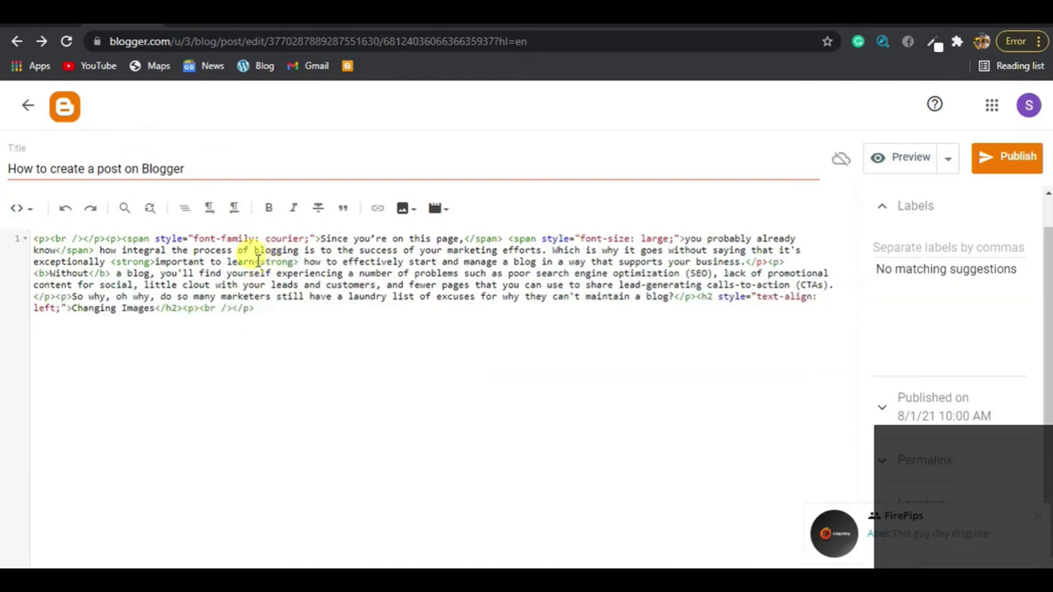
pyautogui.click(262, 261)
pyautogui.write('/')
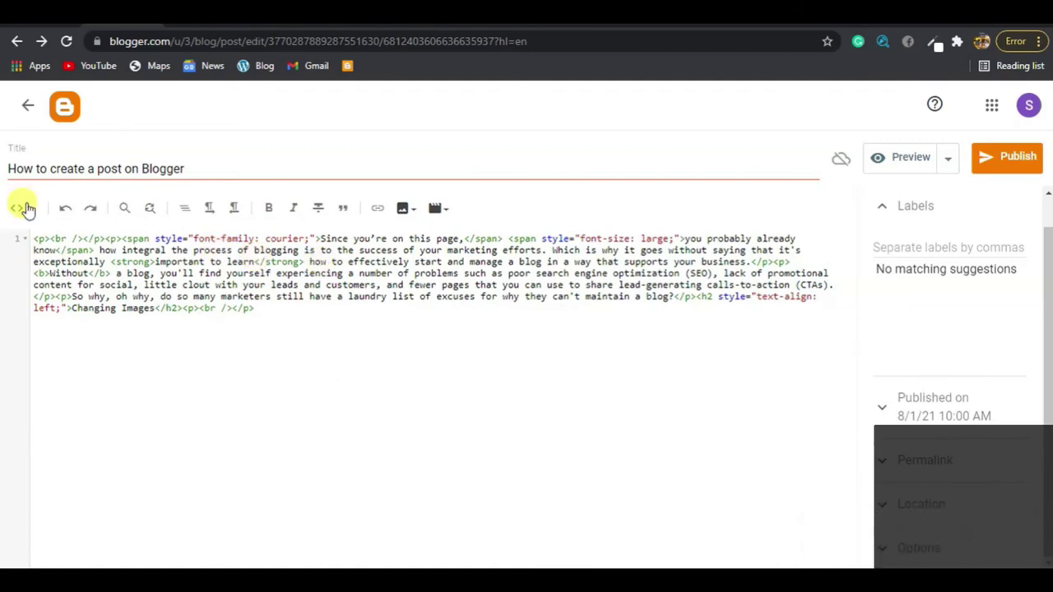
pyautogui.click(25, 211)
pyautogui.click(41, 251)
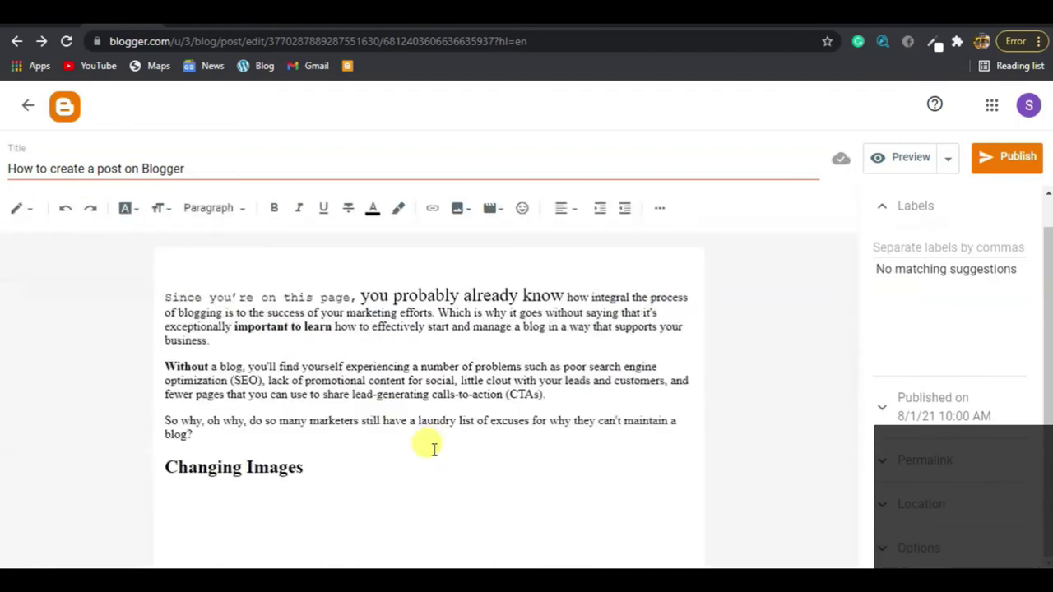
# Step: Make the words "you'll find" in the second paragraph bold
pyautogui.moveTo(233, 326); pyautogui.dragTo(333, 328)
pyautogui.hotkey('ctrl', 'b')
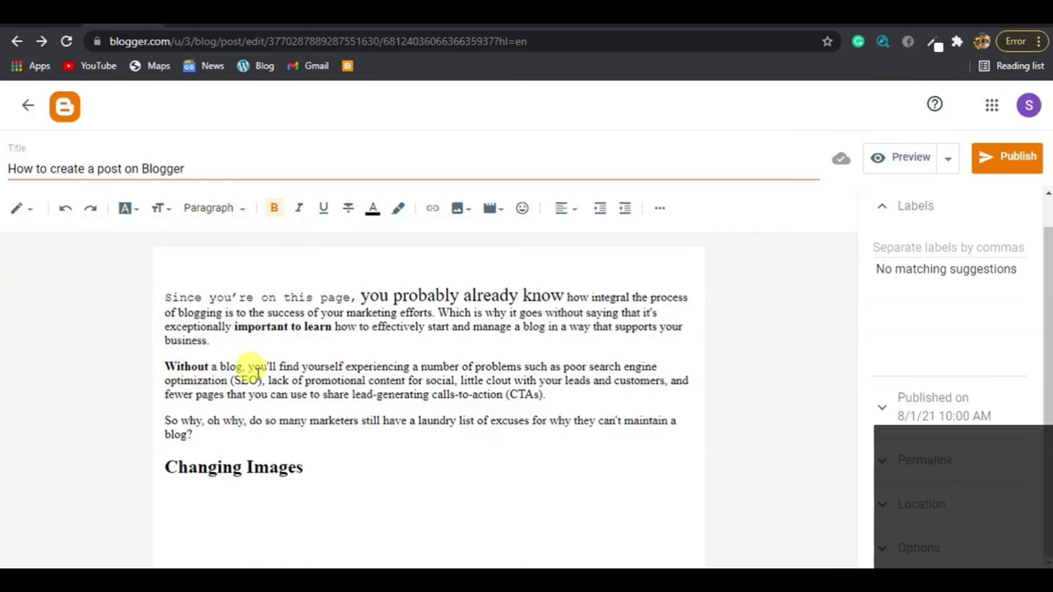
pyautogui.moveTo(248, 368); pyautogui.dragTo(298, 368)
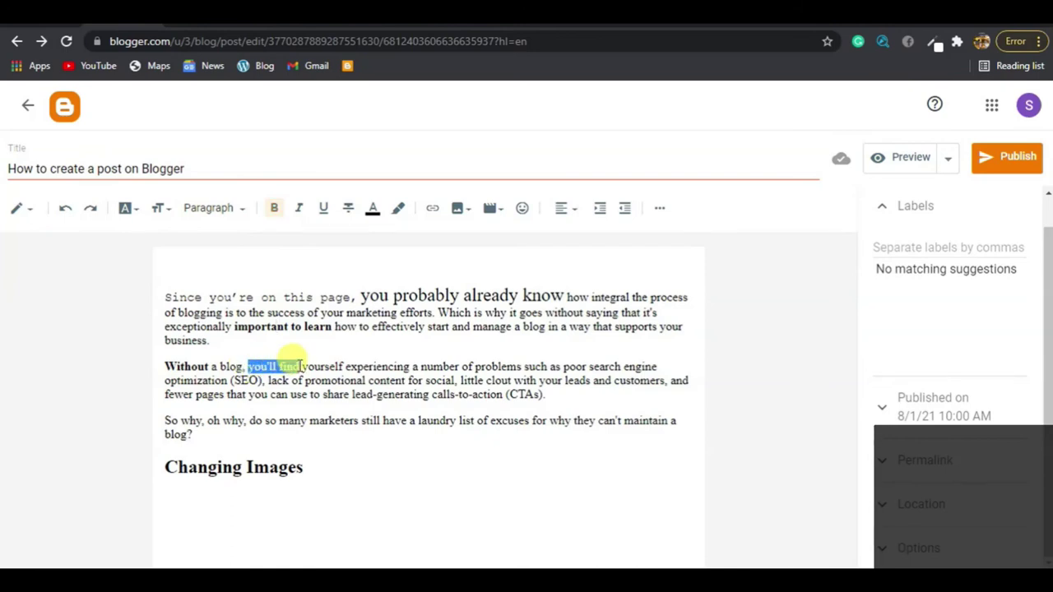
pyautogui.click(274, 208)
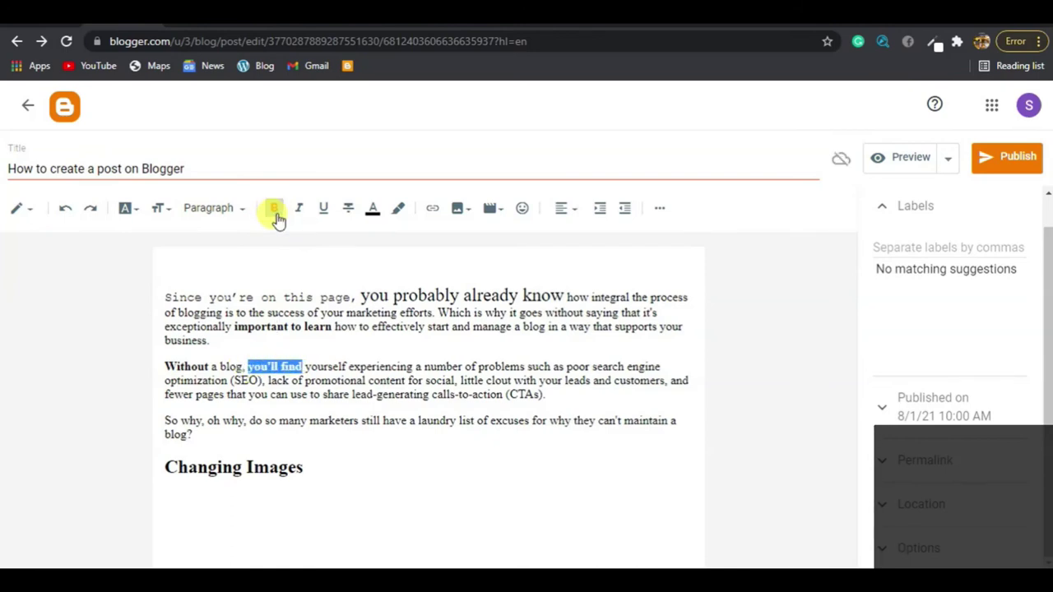
pyautogui.click(209, 444)
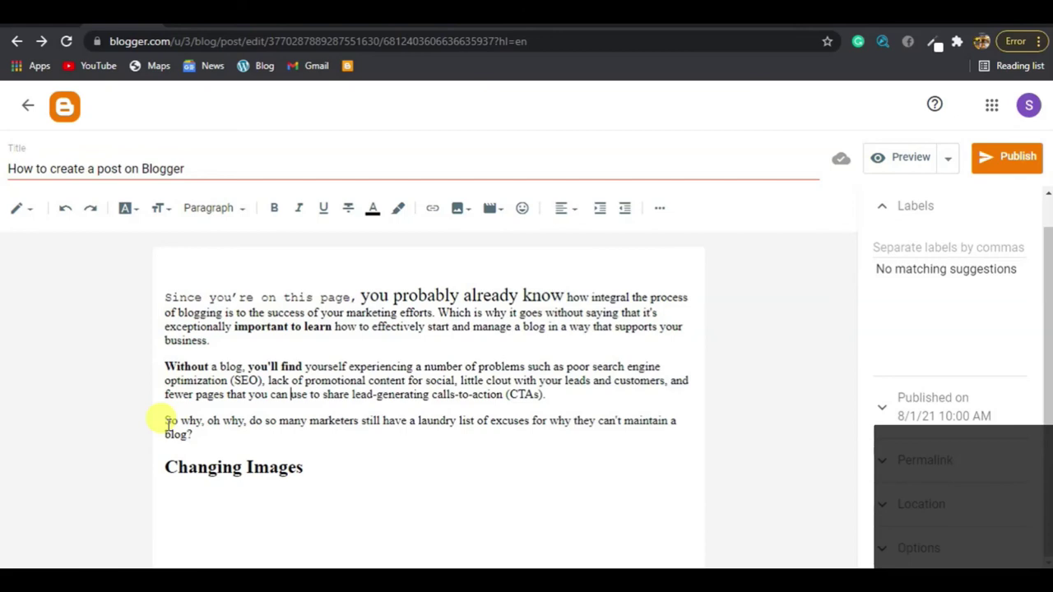
# Step: Italicize the words "So why, oh why" at the start of the third paragraph
pyautogui.moveTo(165, 421); pyautogui.dragTo(240, 419)
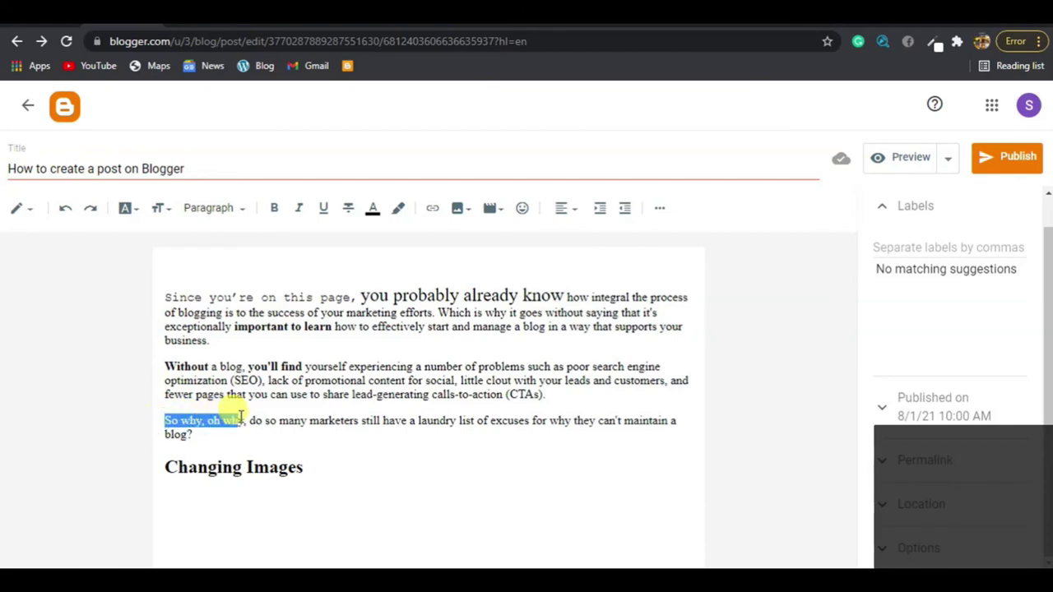
pyautogui.click(300, 210)
pyautogui.click(316, 433)
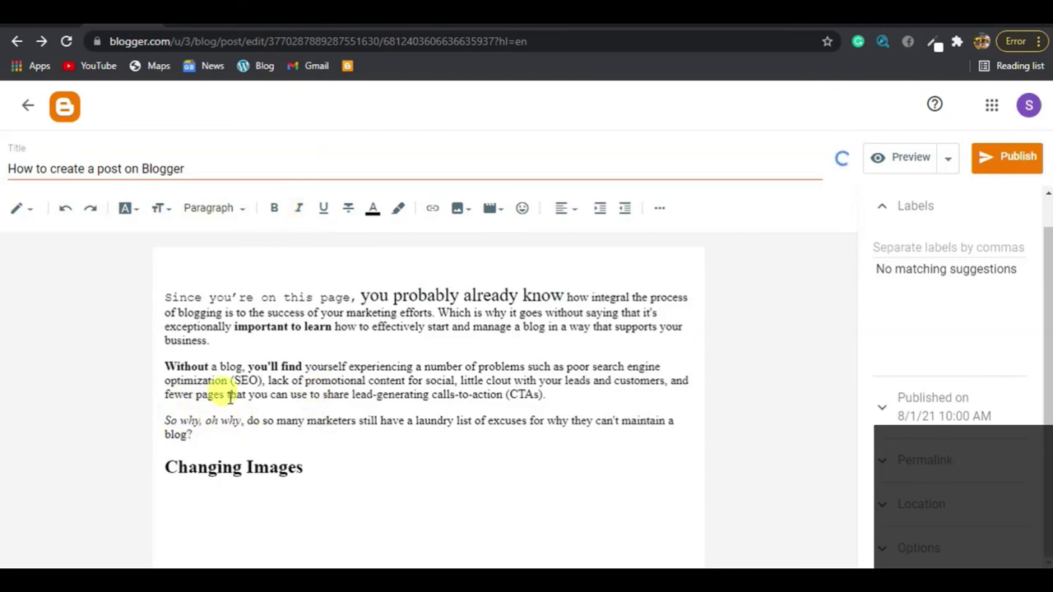
# Step: In HTML view, insert an opening <em> tag before the word "experiencing" and copy the tag
pyautogui.click(21, 209)
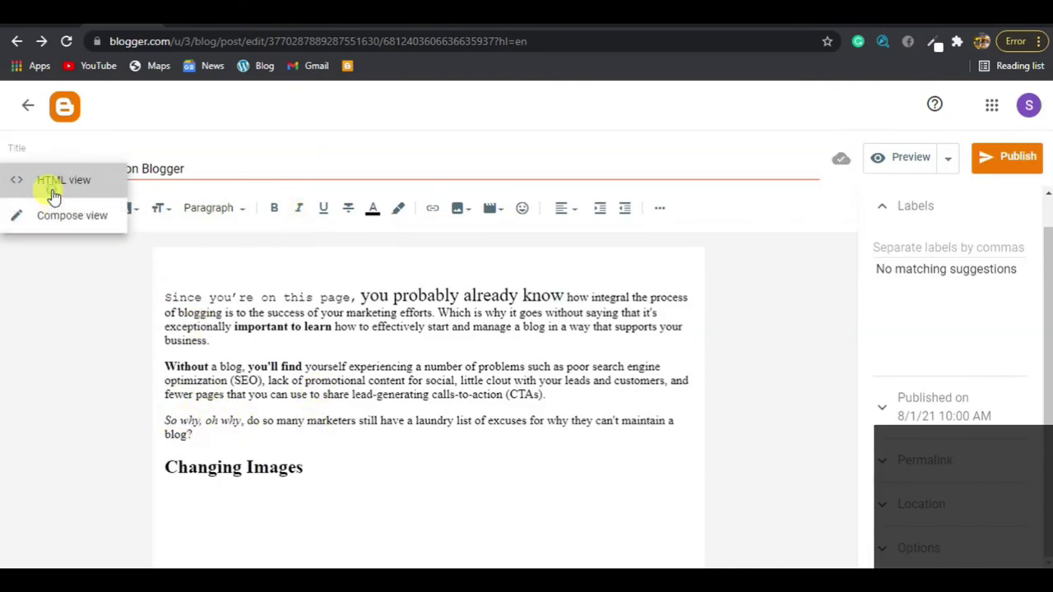
pyautogui.click(52, 179)
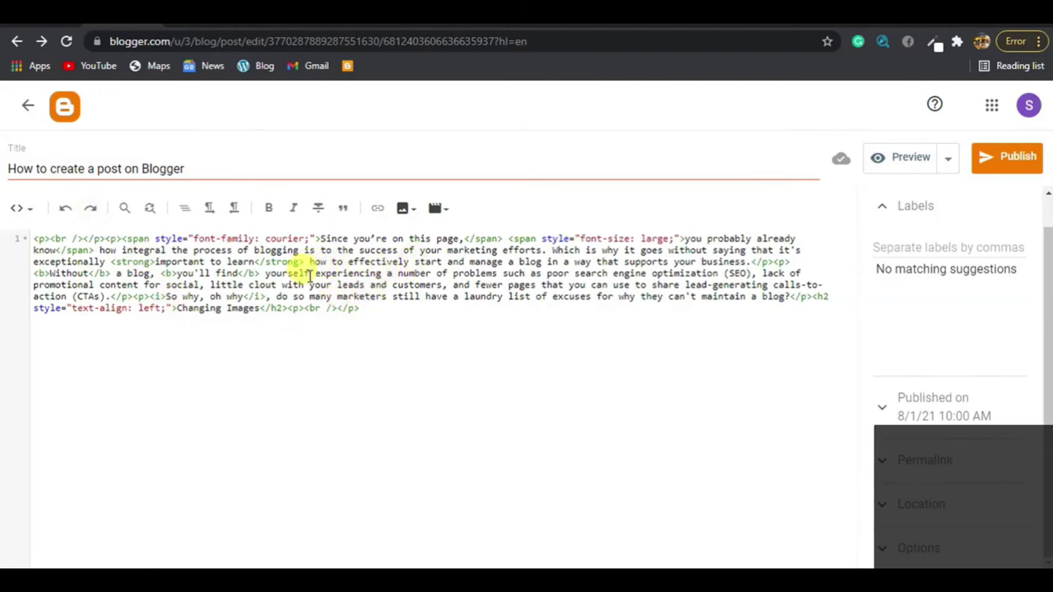
pyautogui.write('<em>')
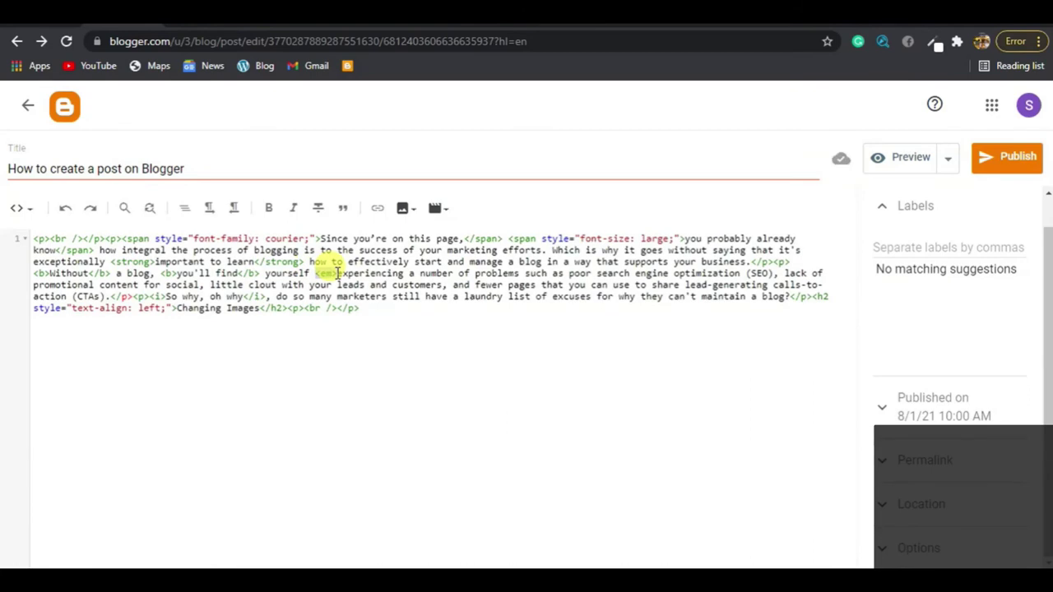
pyautogui.rightClick(336, 273)
pyautogui.click(359, 332)
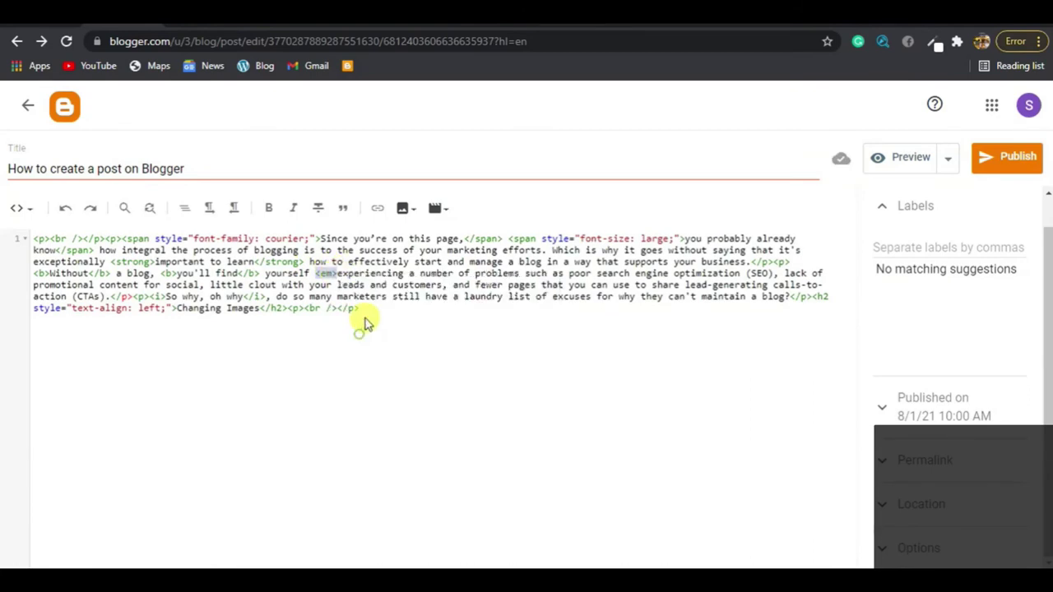
# Step: Paste the tag after "experiencing", turn it into a closing </em> tag and return to Compose view
pyautogui.click(405, 274)
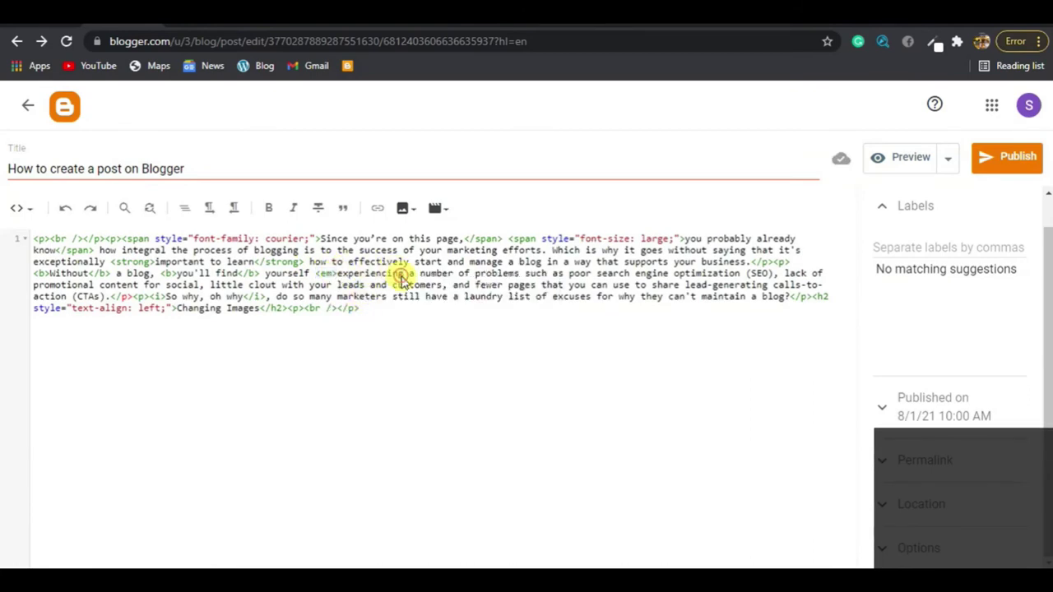
pyautogui.rightClick(404, 274)
pyautogui.click(418, 391)
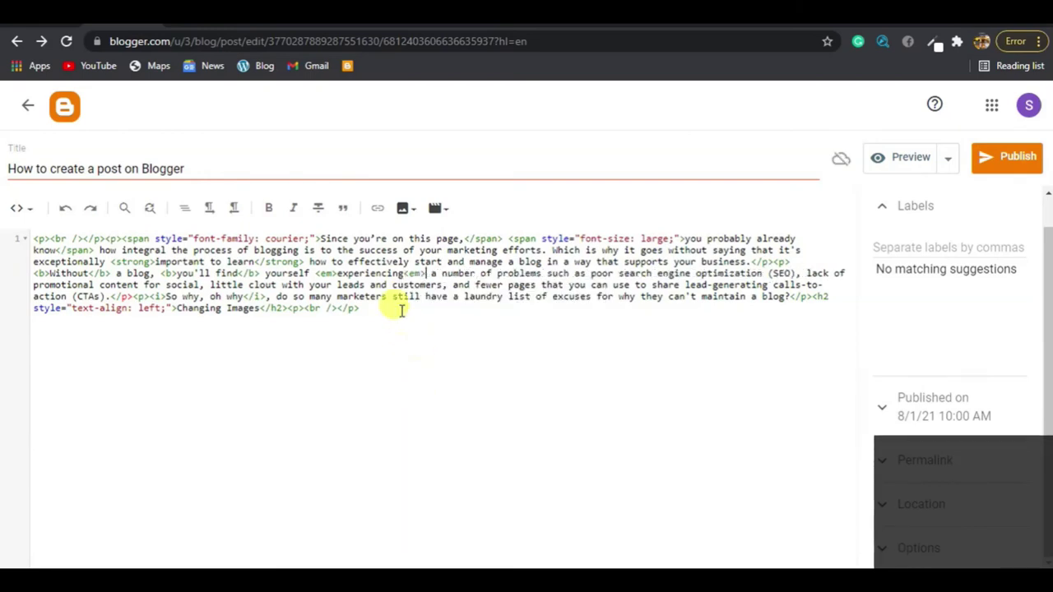
pyautogui.click(408, 274)
pyautogui.write('/e')
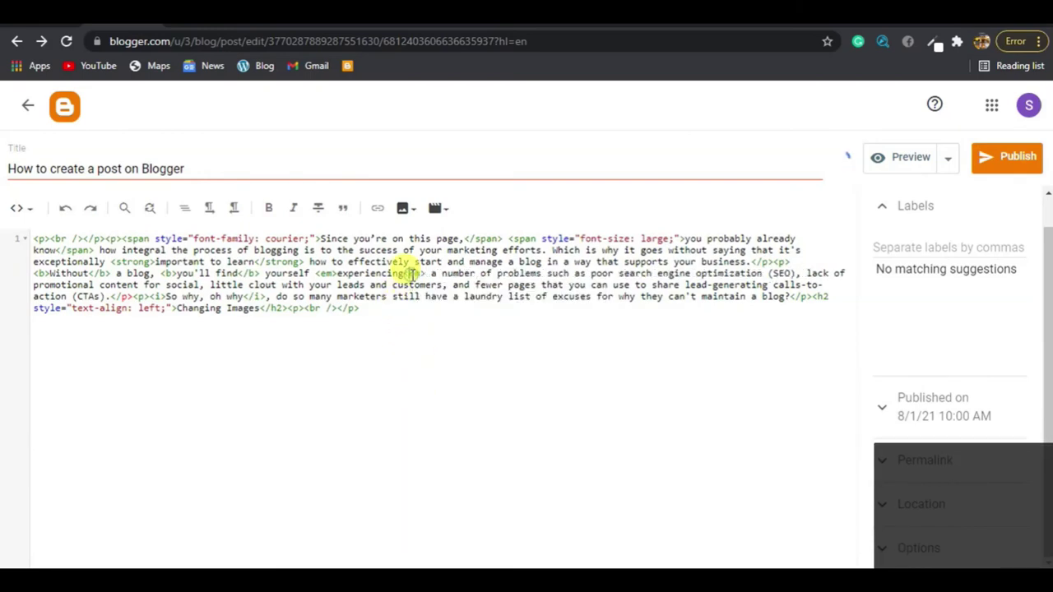
pyautogui.write('m')
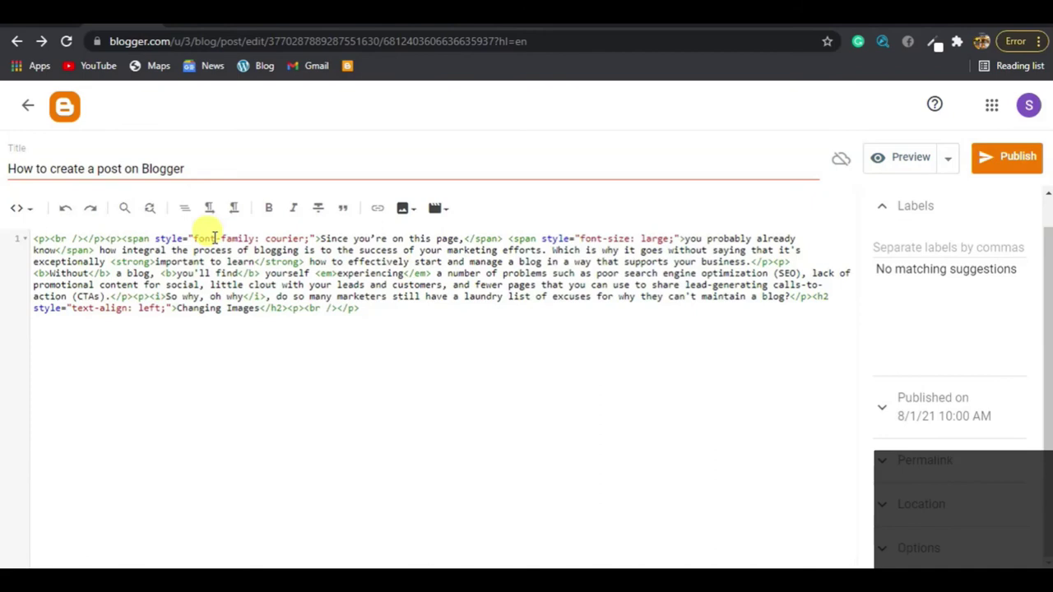
pyautogui.click(20, 208)
pyautogui.click(37, 245)
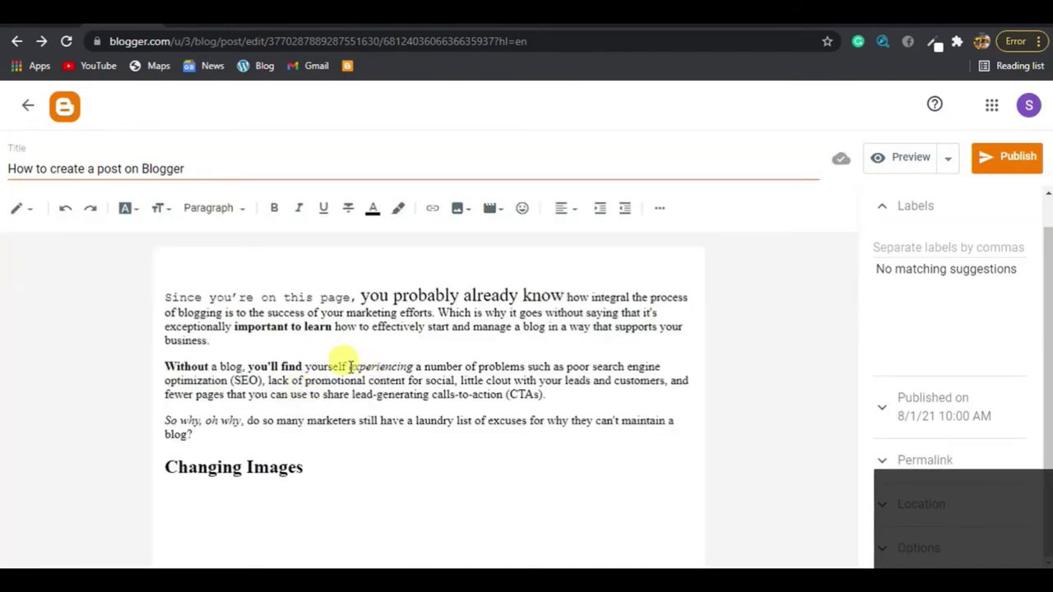
# Step: Compare the italic formatting of "experiencing" and "So why, oh why" in Compose view
pyautogui.moveTo(349, 367); pyautogui.dragTo(416, 370)
pyautogui.click(413, 367)
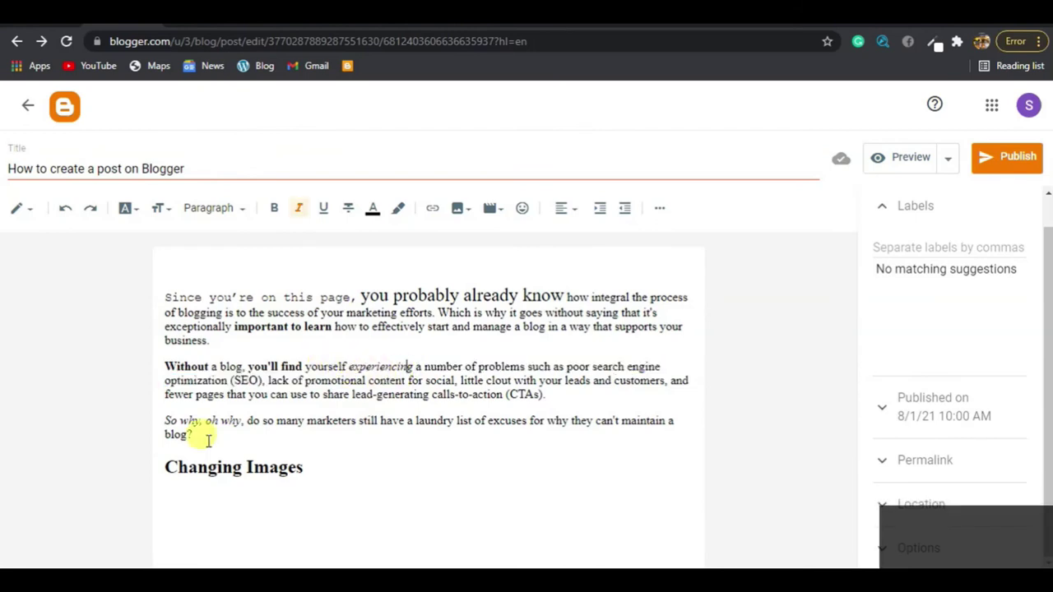
pyautogui.moveTo(348, 367); pyautogui.dragTo(423, 381)
pyautogui.click(165, 421)
pyautogui.moveTo(164, 421); pyautogui.dragTo(219, 423)
pyautogui.click(81, 344)
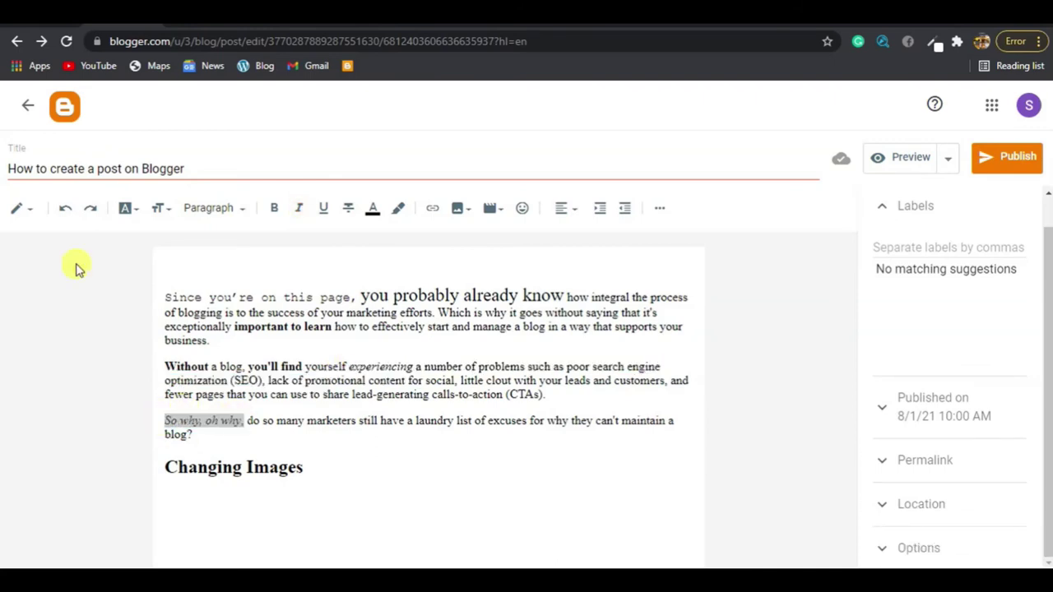
# Step: Show the HTML code and examine the <i>, <em> and <strong> tags around the formatted words
pyautogui.click(18, 207)
pyautogui.click(33, 192)
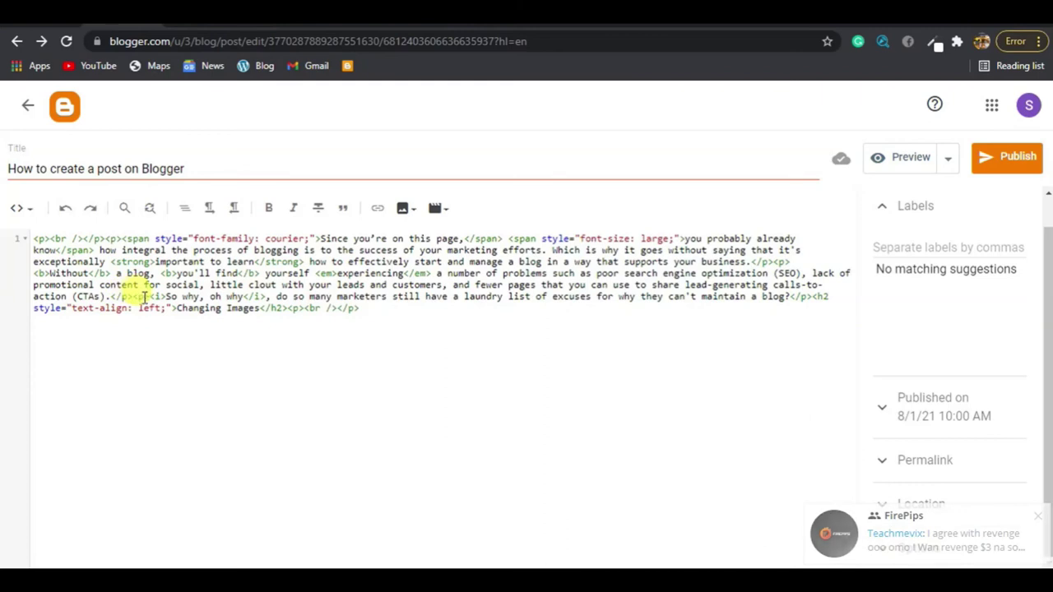
pyautogui.moveTo(149, 296); pyautogui.dragTo(210, 298)
pyautogui.click(239, 298)
pyautogui.click(138, 273)
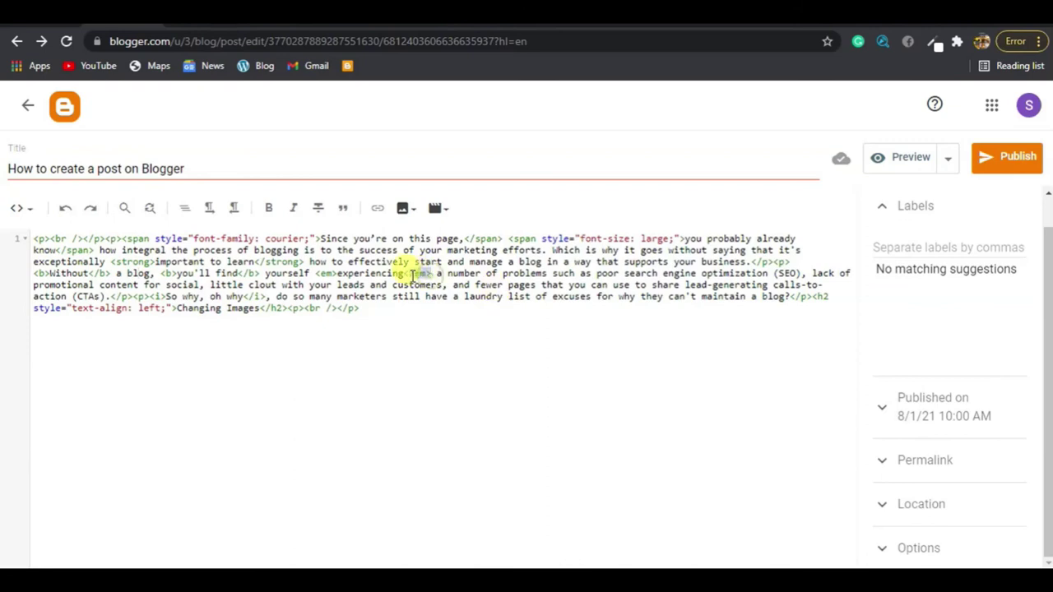
pyautogui.click(447, 262)
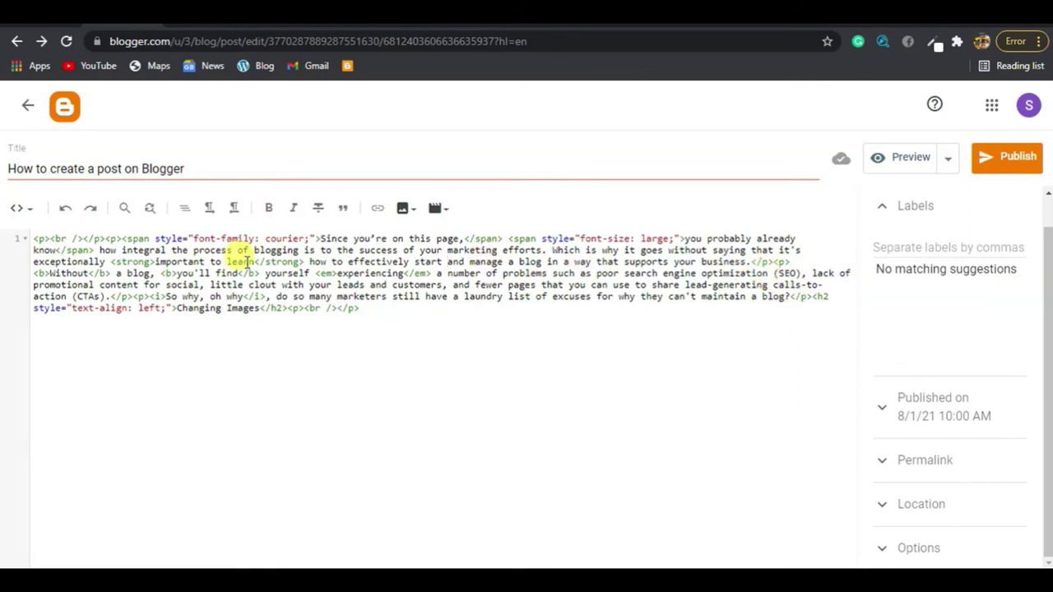
pyautogui.moveTo(260, 262); pyautogui.dragTo(299, 261)
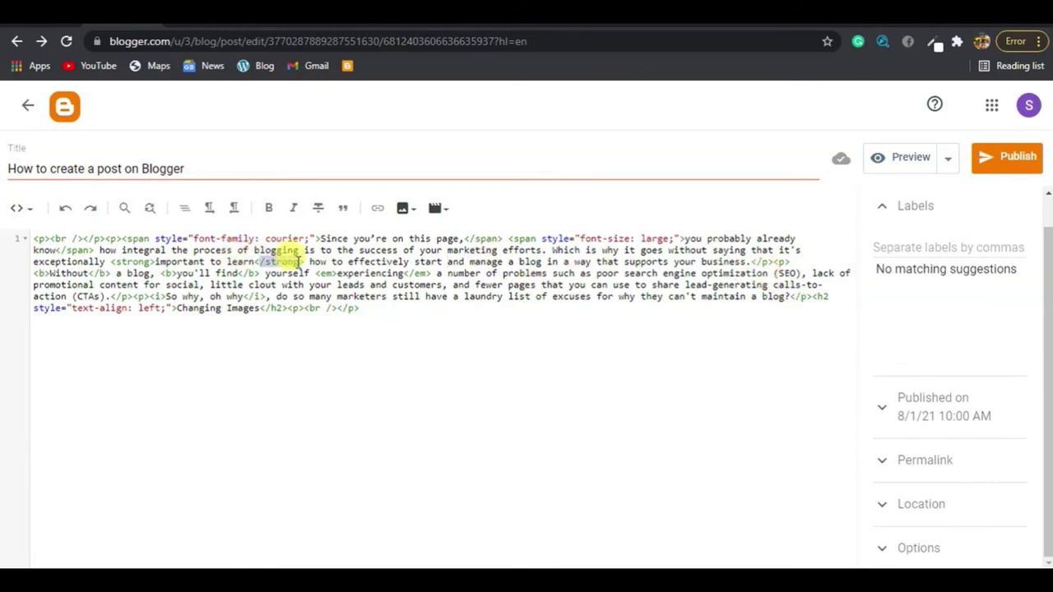
# Step: Return to Compose view and check the word "experiencing" in the second paragraph
pyautogui.click(25, 207)
pyautogui.click(124, 255)
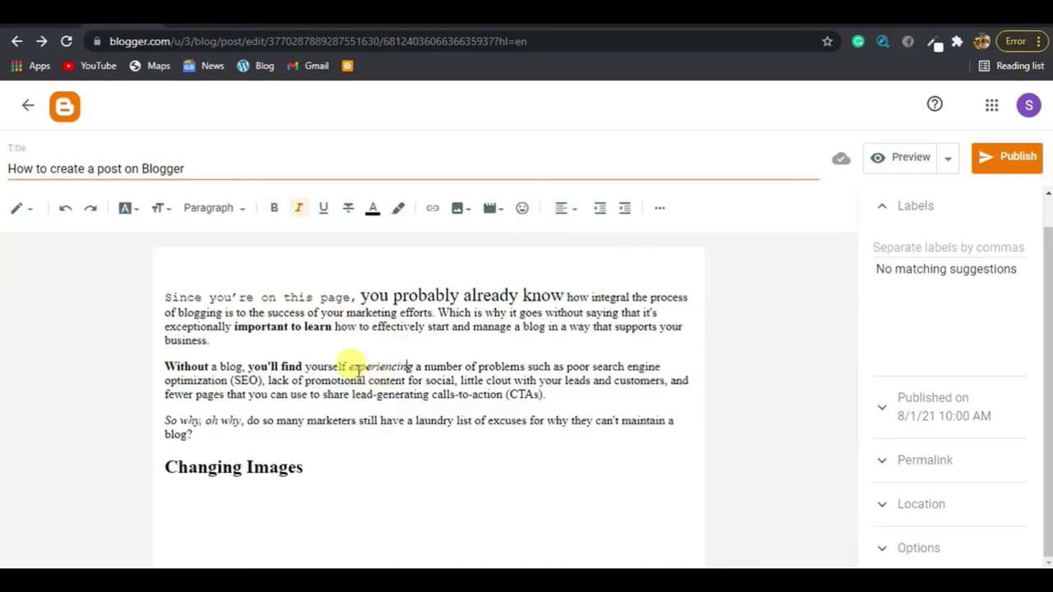
pyautogui.moveTo(348, 369); pyautogui.dragTo(412, 371)
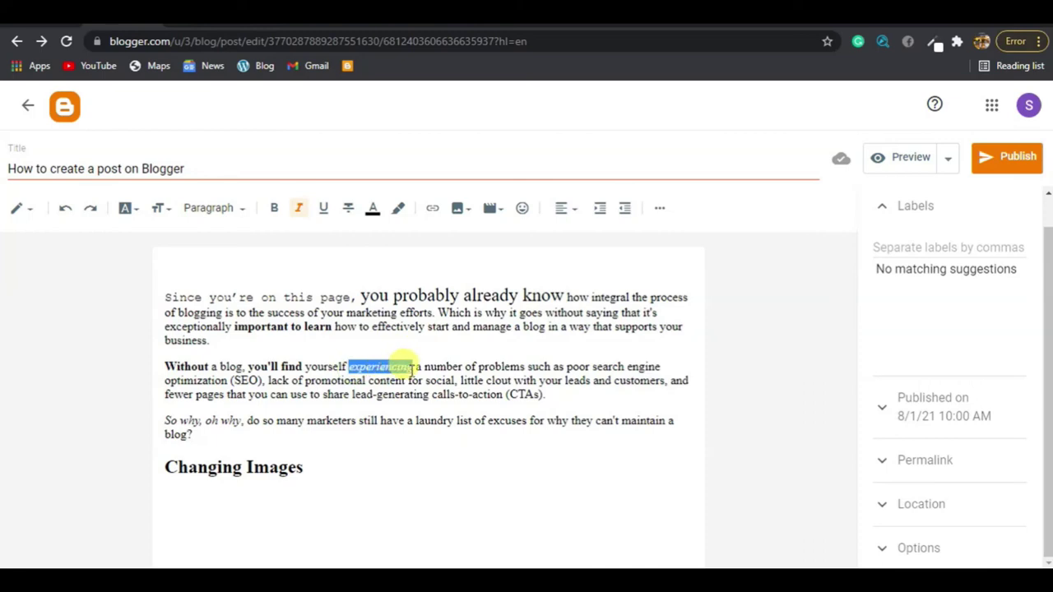
pyautogui.click(434, 371)
pyautogui.moveTo(413, 395); pyautogui.dragTo(448, 395)
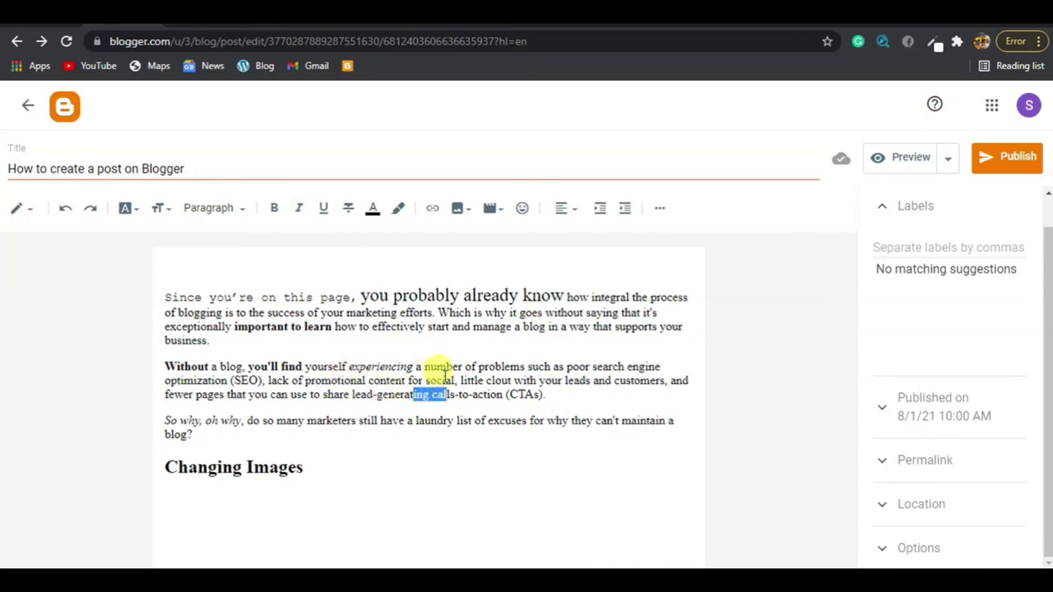
# Step: Underline the heading "Changing Images"
pyautogui.click(355, 181)
pyautogui.click(382, 420)
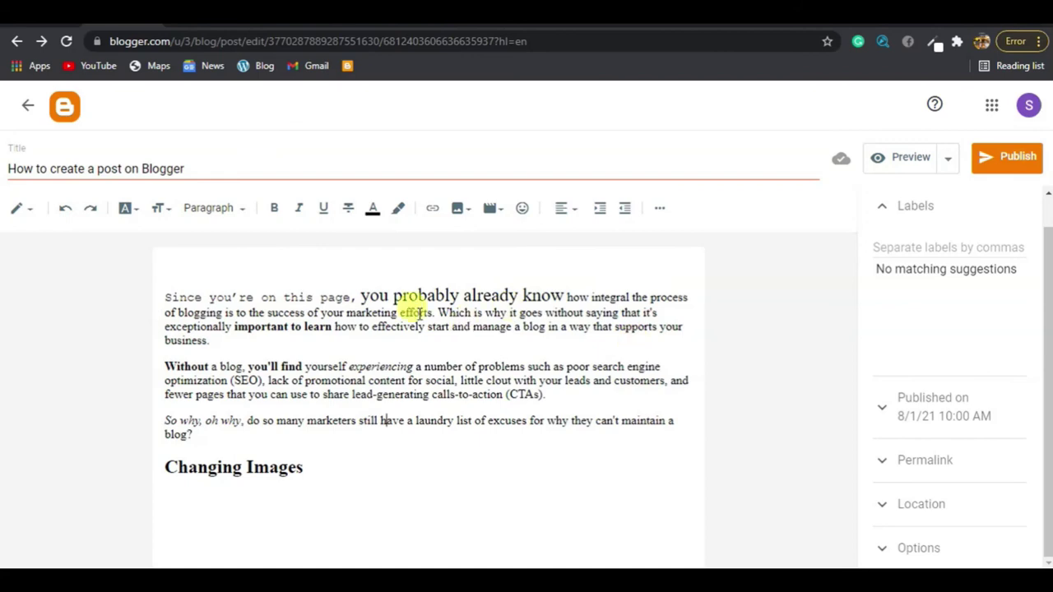
pyautogui.moveTo(166, 466); pyautogui.dragTo(313, 468)
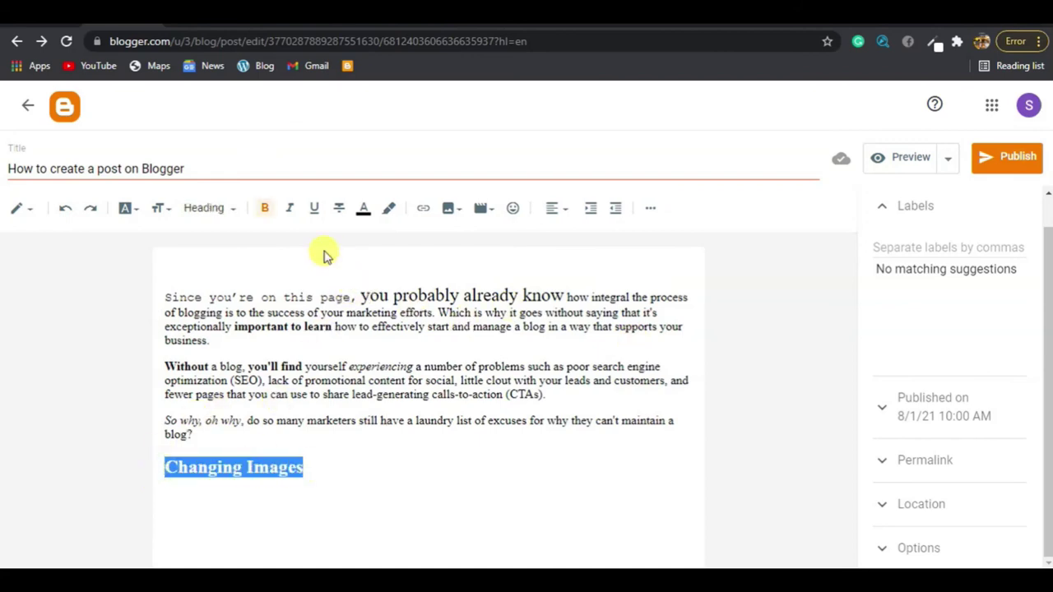
pyautogui.click(314, 207)
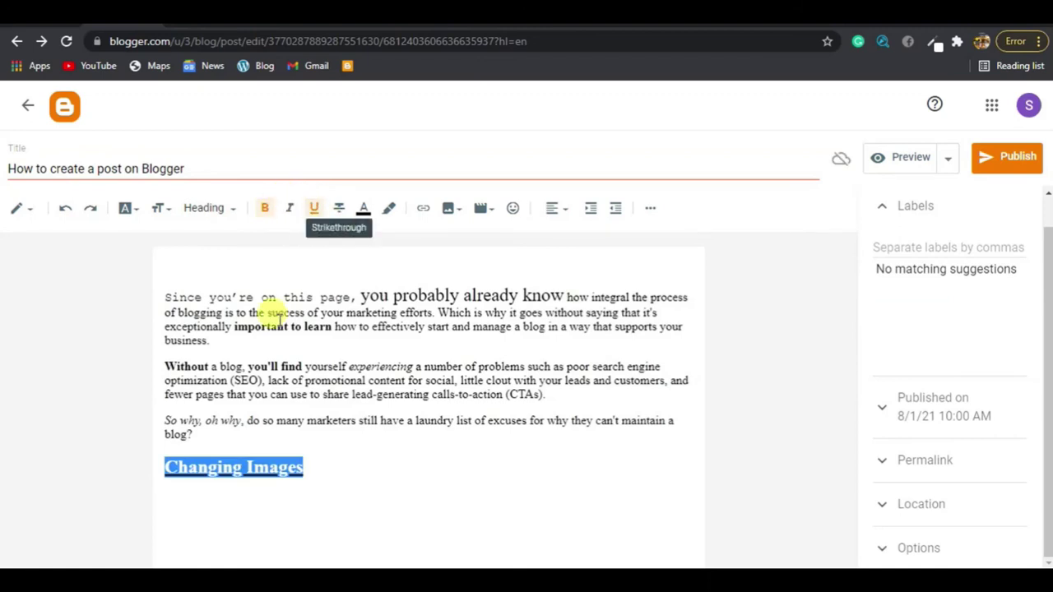
# Step: Strike through the phrase "you probably already know" in the first paragraph
pyautogui.click(284, 398)
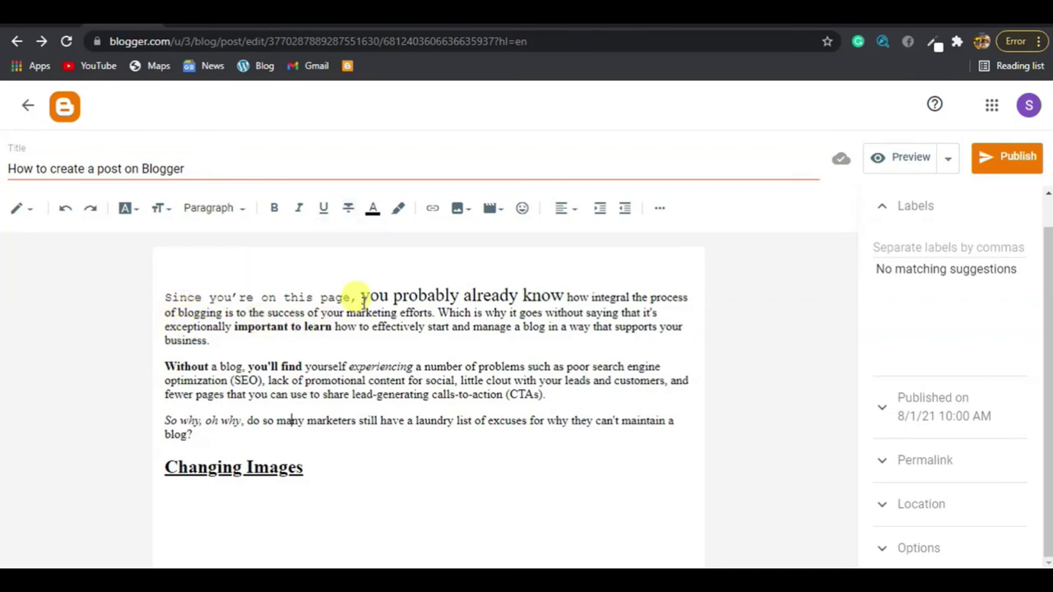
pyautogui.moveTo(362, 300); pyautogui.dragTo(565, 298)
pyautogui.click(346, 211)
pyautogui.click(482, 366)
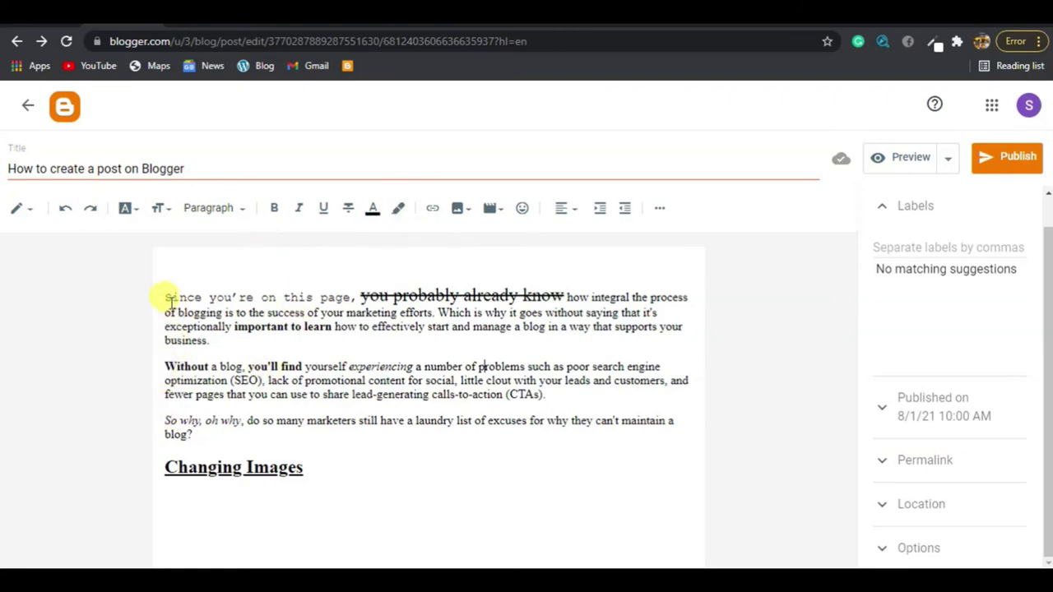
# Step: Set the text colour of the opening words "Since you're on this page" to blue
pyautogui.moveTo(169, 299); pyautogui.dragTo(351, 299)
pyautogui.click(374, 211)
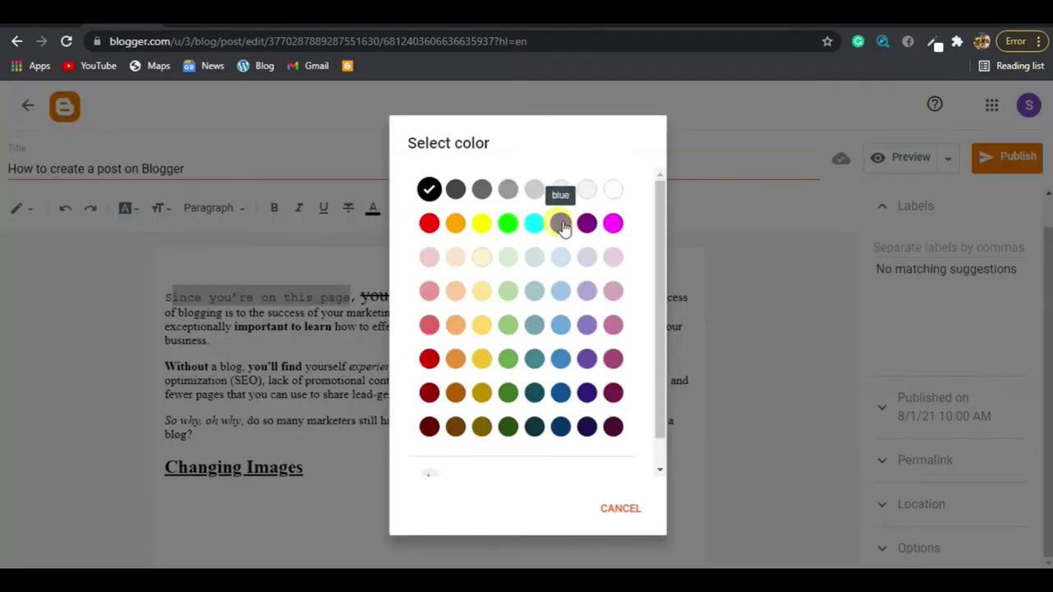
pyautogui.click(560, 224)
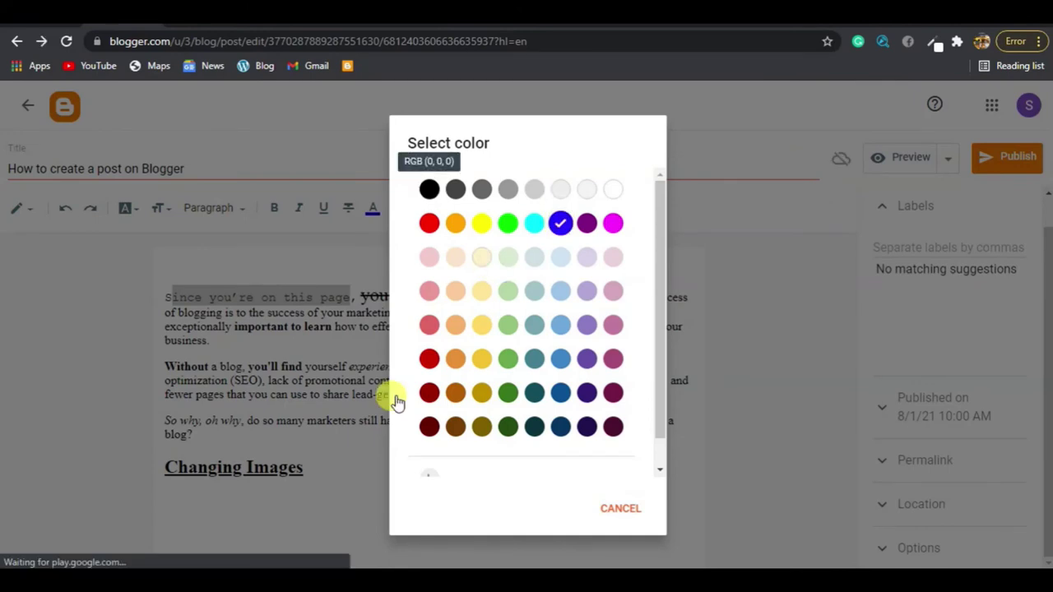
pyautogui.click(335, 383)
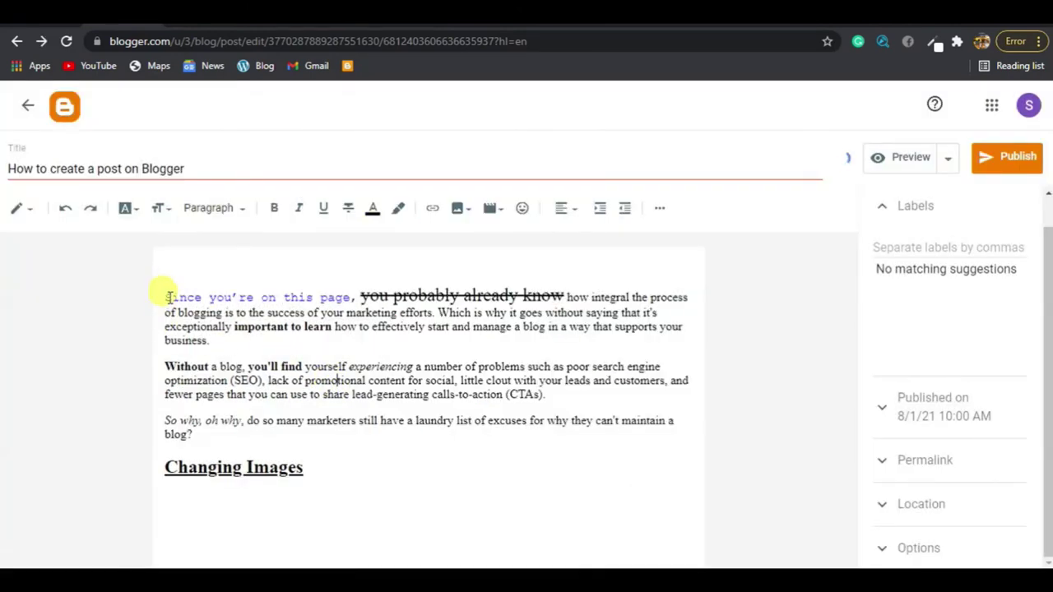
pyautogui.moveTo(165, 298); pyautogui.dragTo(339, 296)
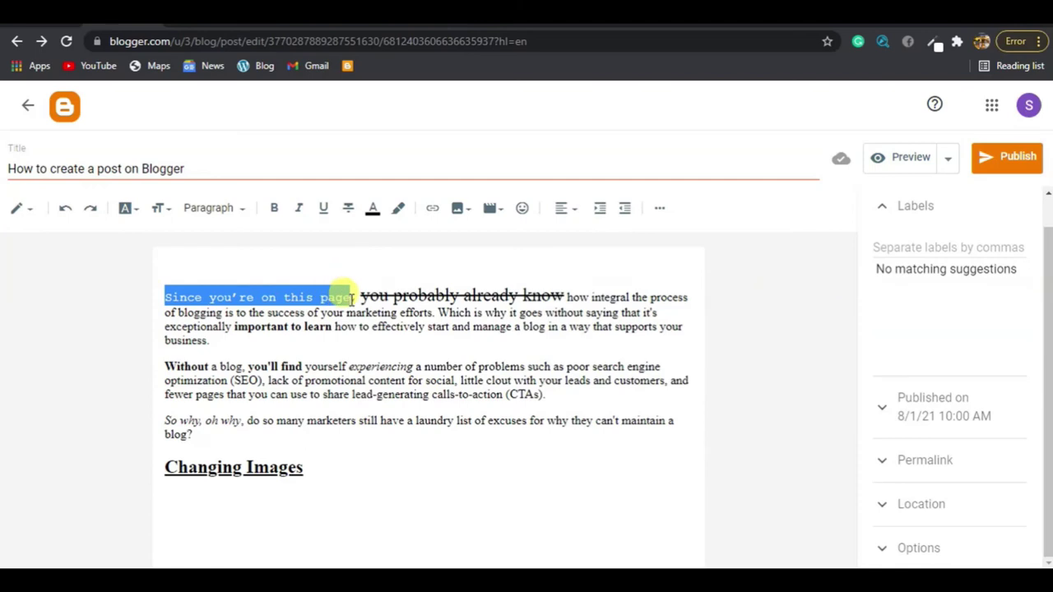
pyautogui.click(373, 208)
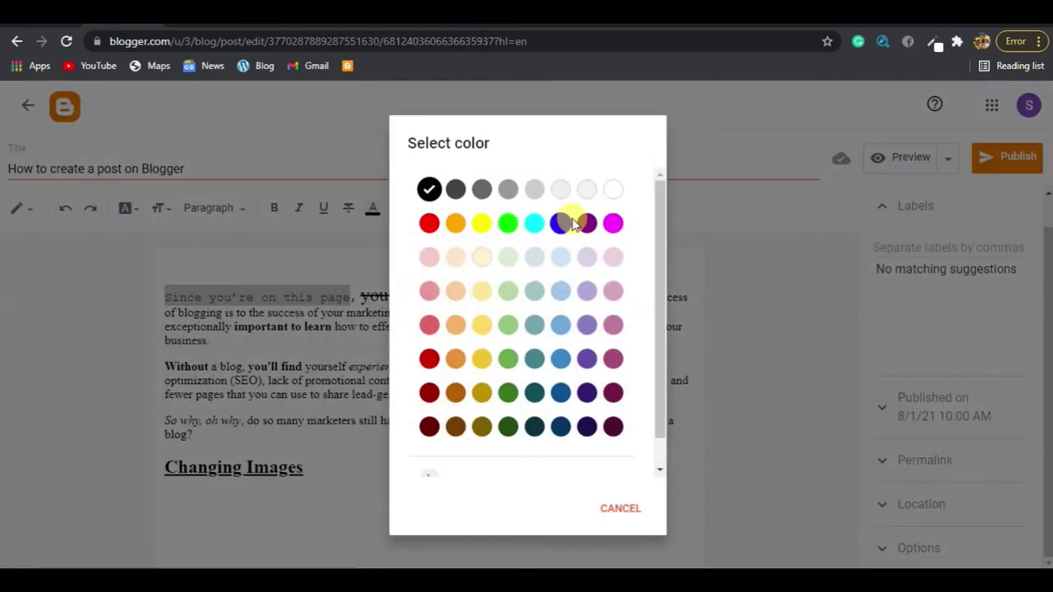
pyautogui.click(560, 223)
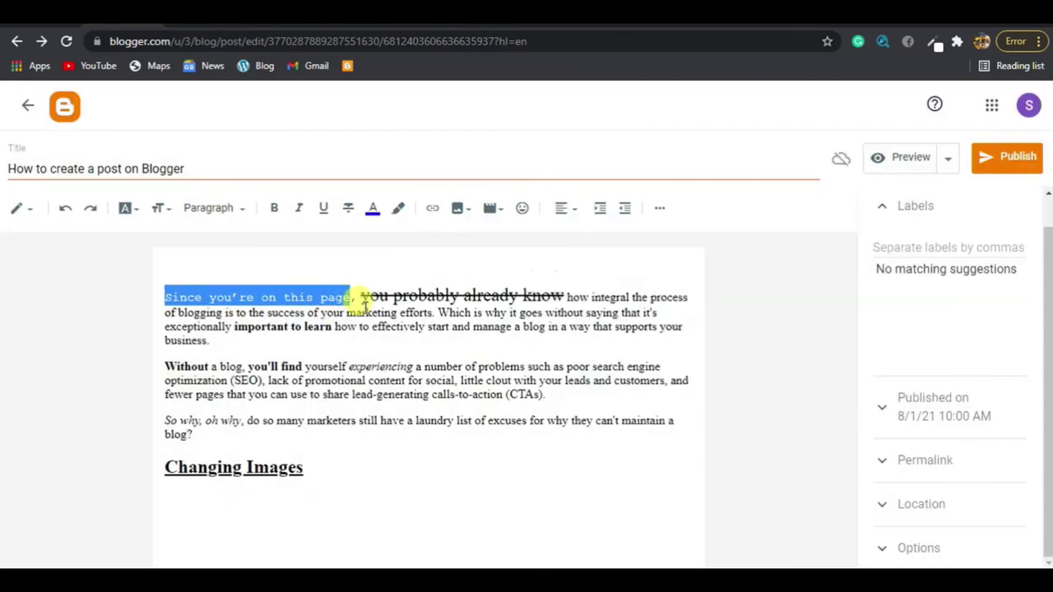
# Step: Set the text colour of the opening words "Since you're on this page" to red
pyautogui.click(375, 214)
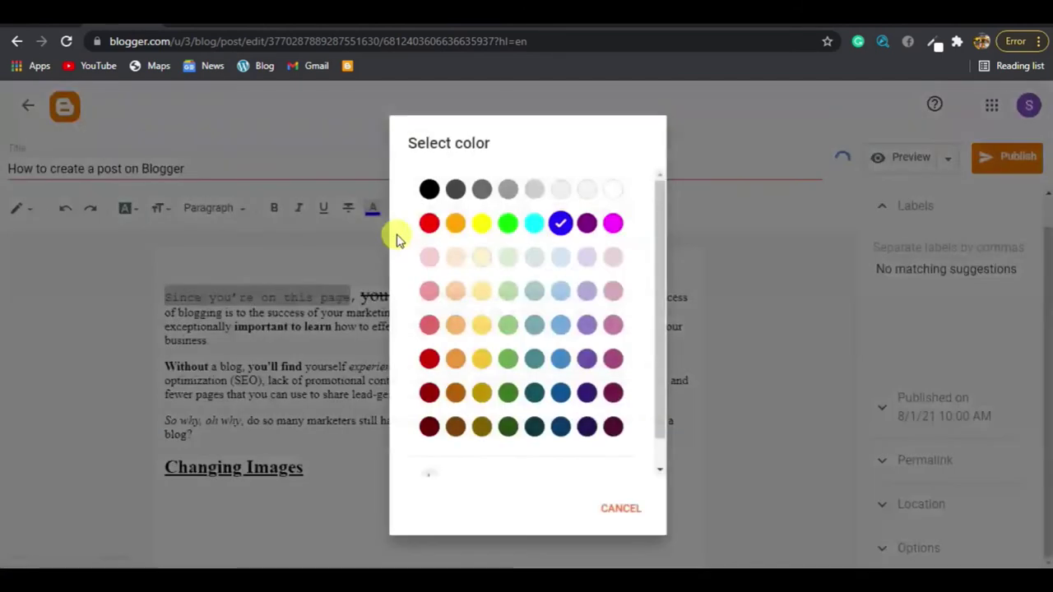
pyautogui.click(428, 233)
pyautogui.click(334, 327)
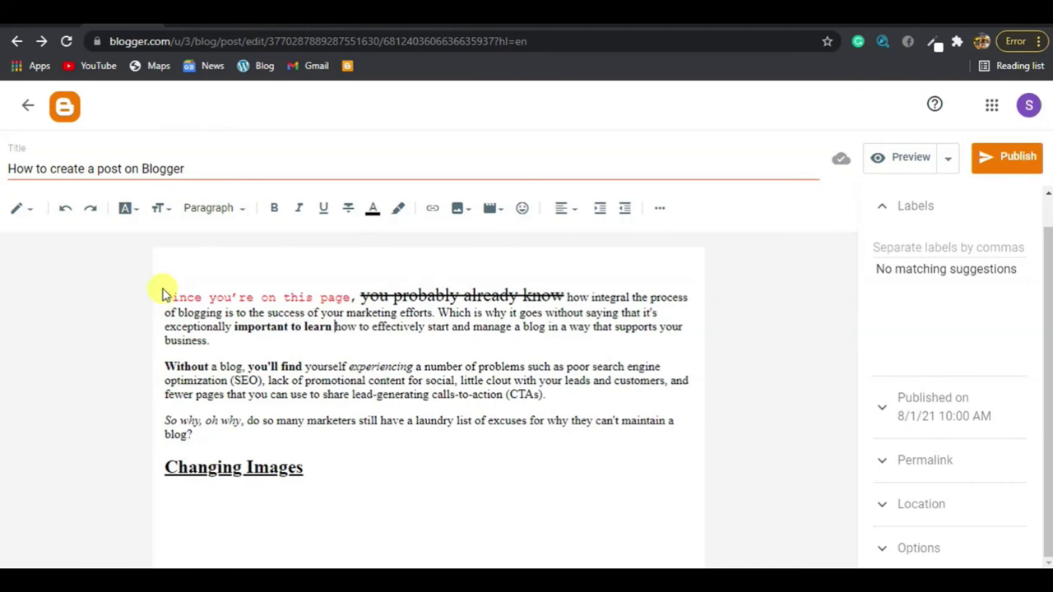
# Step: Try white as the text colour for the opening words "Since you're on this page"
pyautogui.moveTo(165, 265); pyautogui.dragTo(463, 481)
pyautogui.click(439, 475)
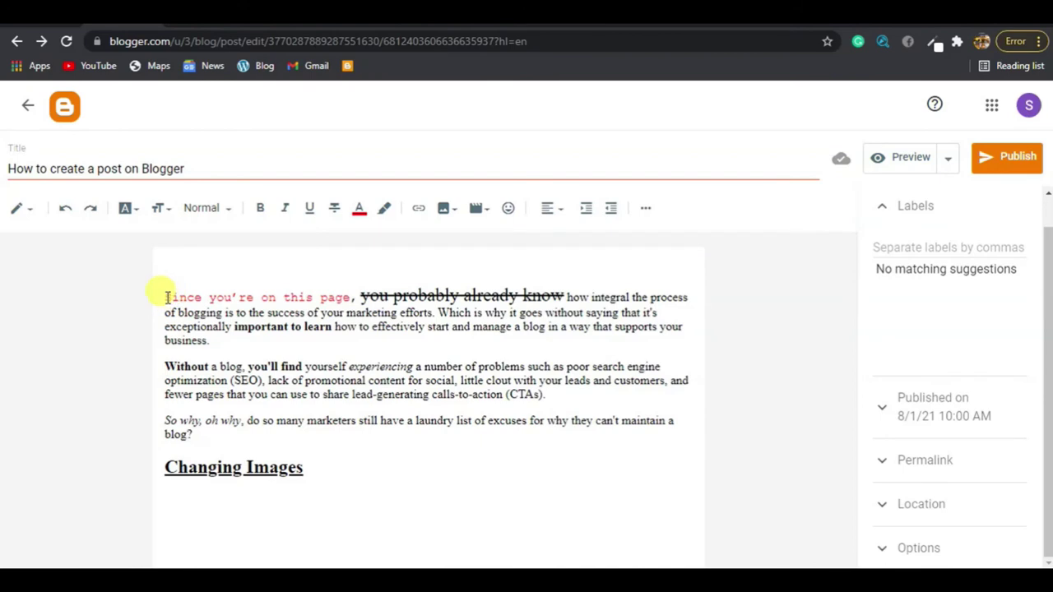
pyautogui.moveTo(165, 298); pyautogui.dragTo(353, 295)
pyautogui.click(370, 207)
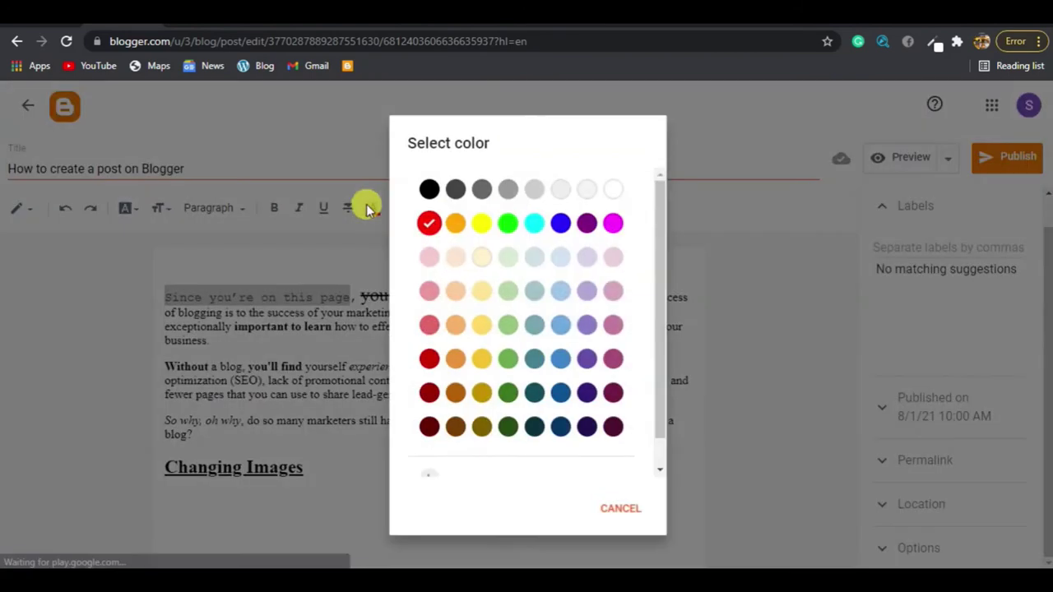
pyautogui.click(614, 189)
pyautogui.click(310, 360)
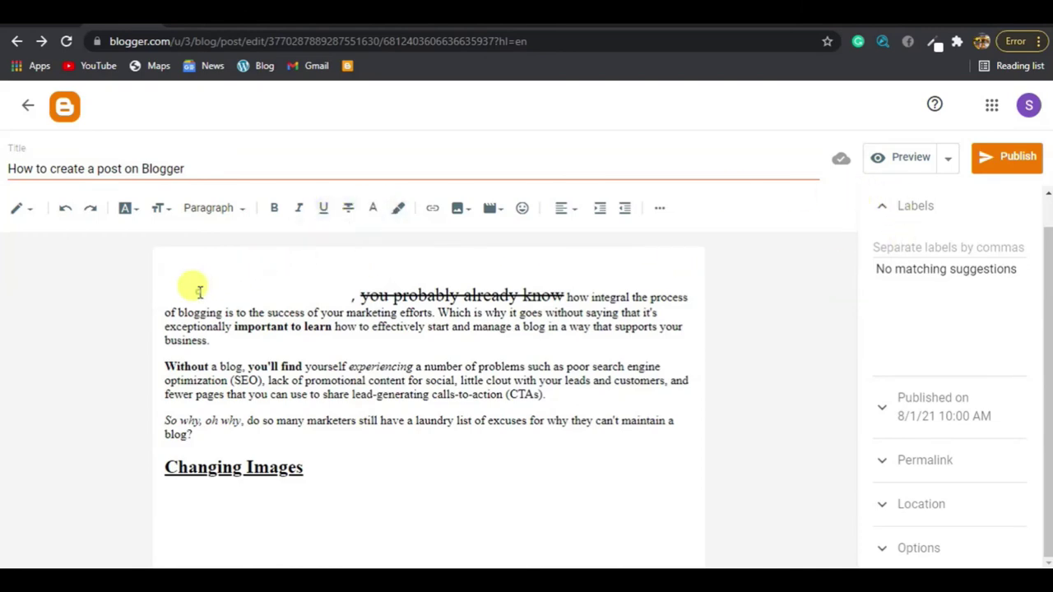
# Step: Replace the white text "Since you're on this page" with a pasted copy of itself
pyautogui.moveTo(162, 296); pyautogui.dragTo(353, 297)
pyautogui.hotkey('ctrl', 'c')
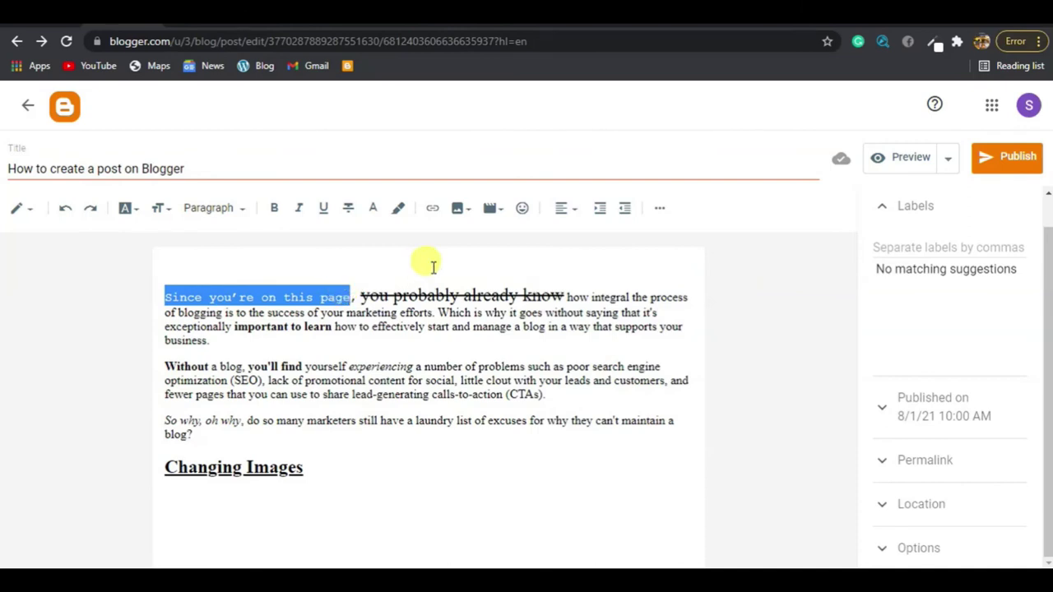
pyautogui.press('BackSpace')
pyautogui.hotkey('ctrl', 'v')
# Step: Set the text colour of "Since you're on this page" to black
pyautogui.moveTo(352, 297); pyautogui.dragTo(150, 301)
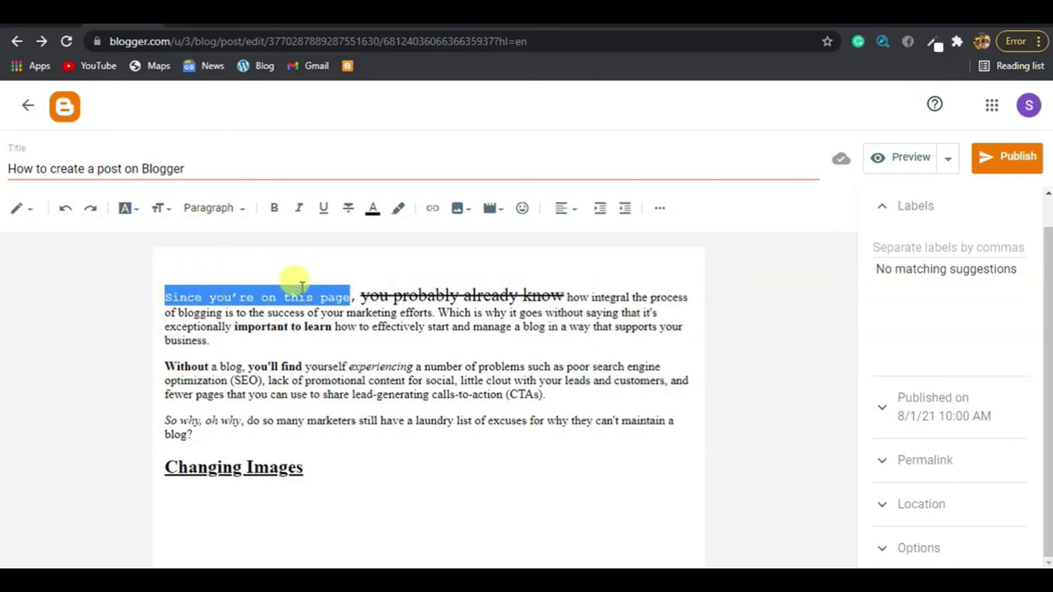
pyautogui.click(375, 209)
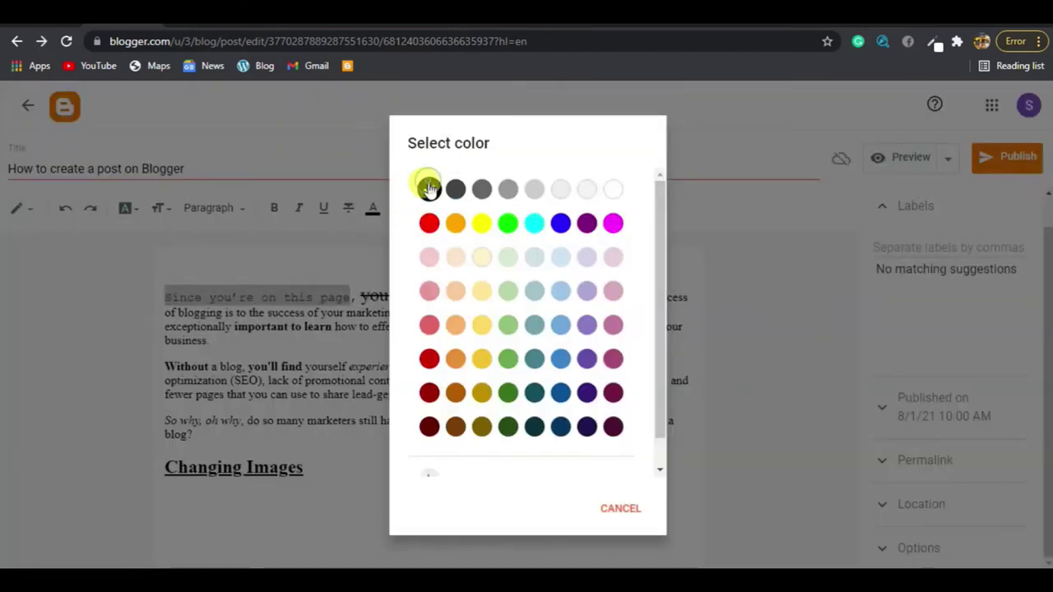
pyautogui.click(429, 190)
pyautogui.click(360, 354)
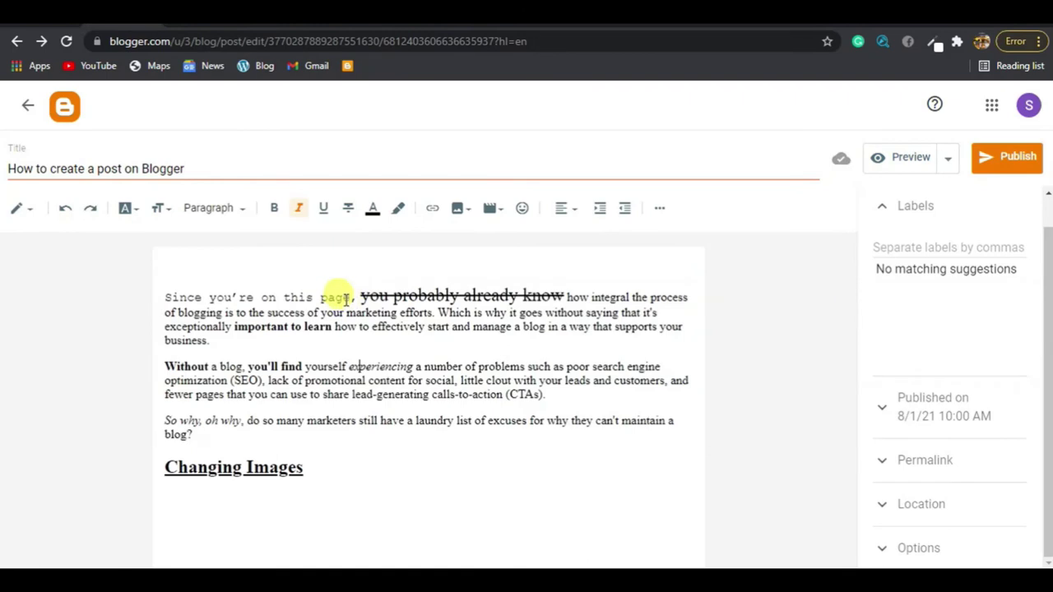
# Step: Set the text colour of "Since you're on this page" to white
pyautogui.moveTo(353, 296); pyautogui.dragTo(165, 298)
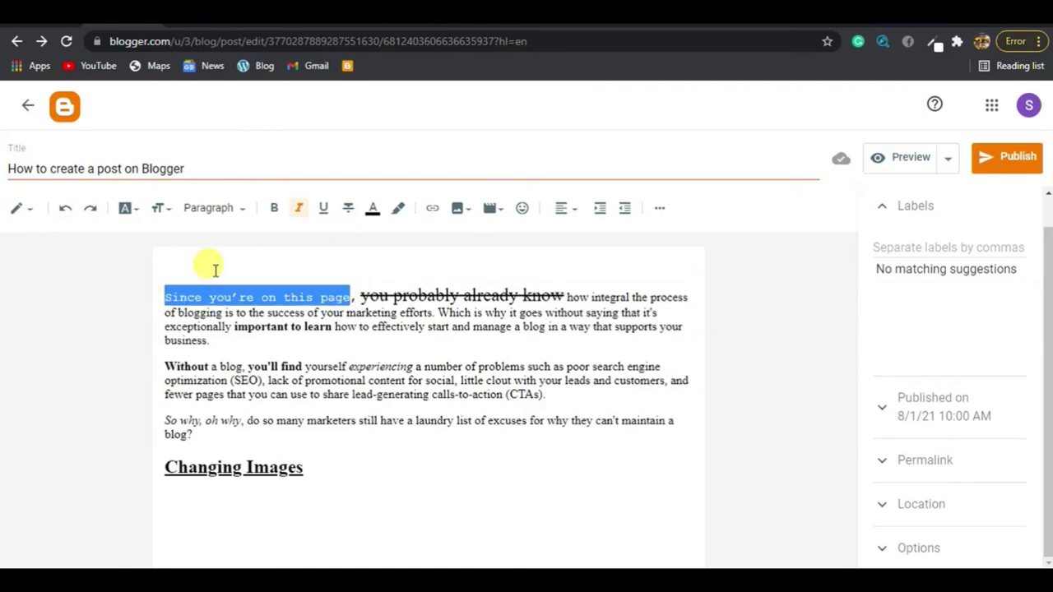
pyautogui.click(370, 216)
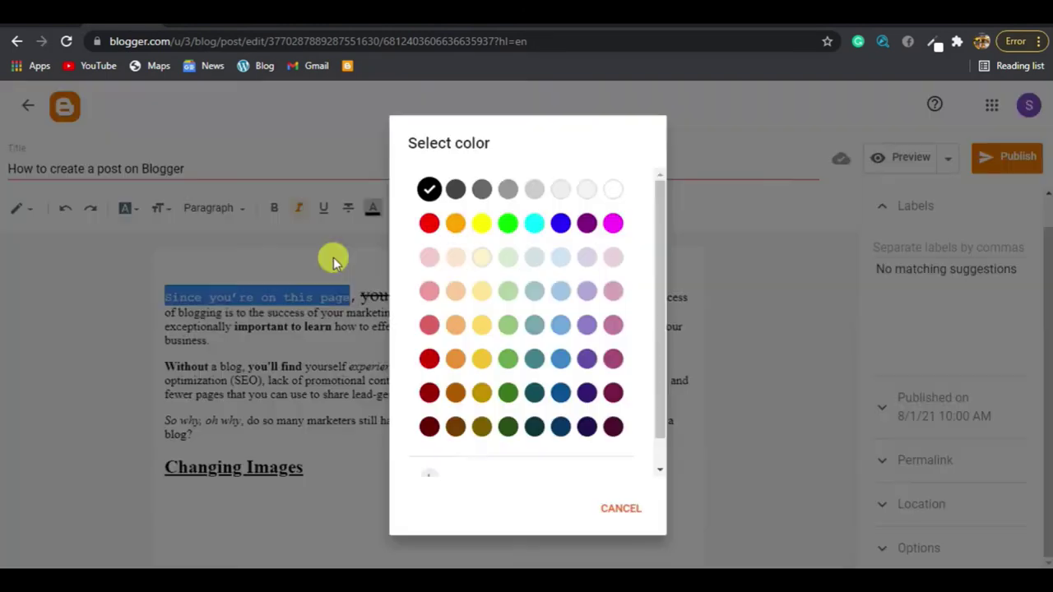
pyautogui.click(593, 198)
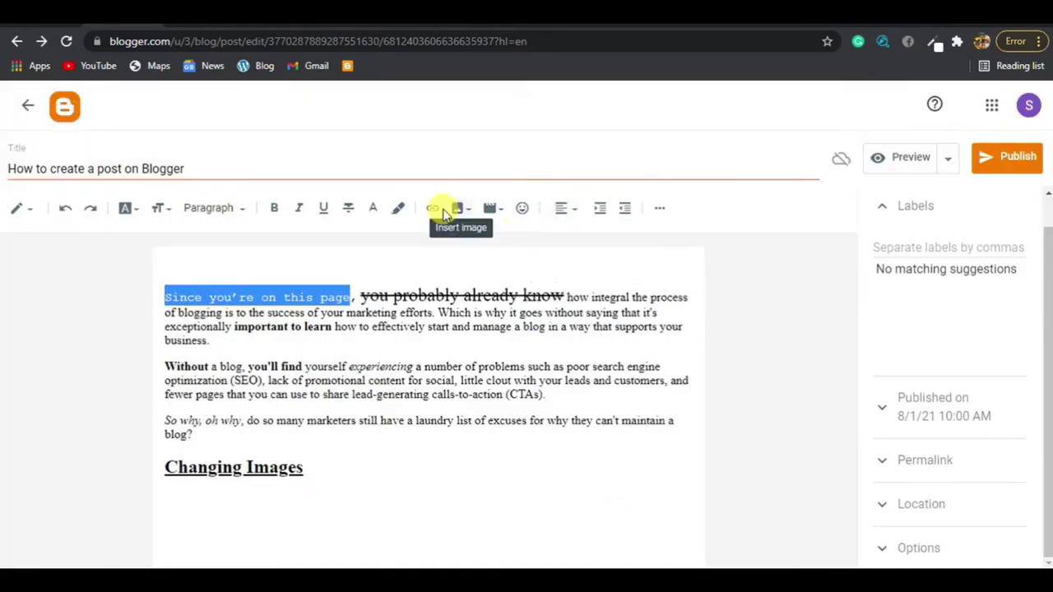
pyautogui.click(366, 278)
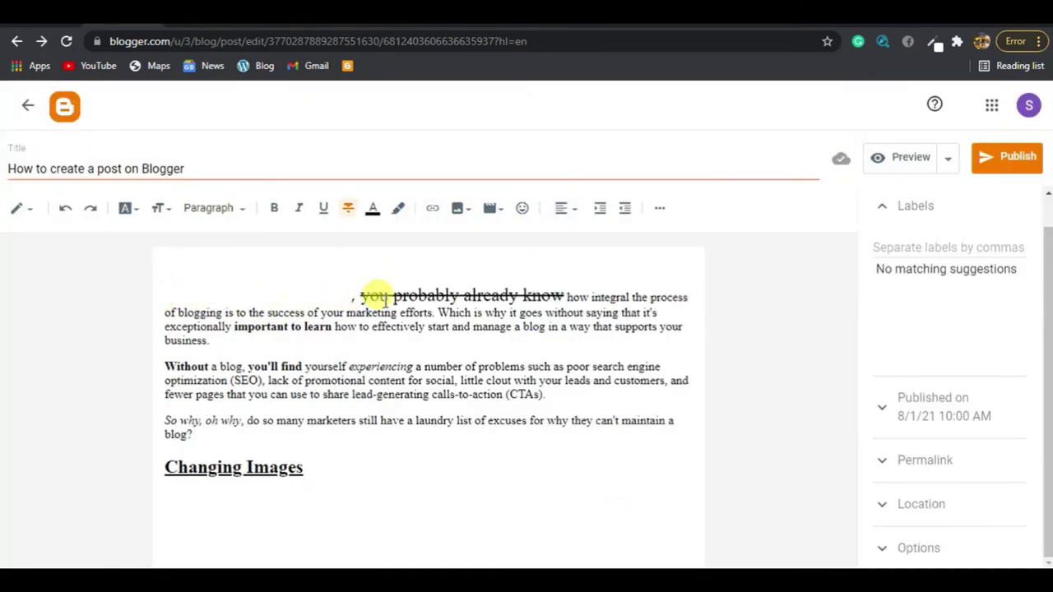
# Step: Apply a black highlight colour behind the white text "Since you're on this page"
pyautogui.moveTo(352, 301); pyautogui.dragTo(141, 300)
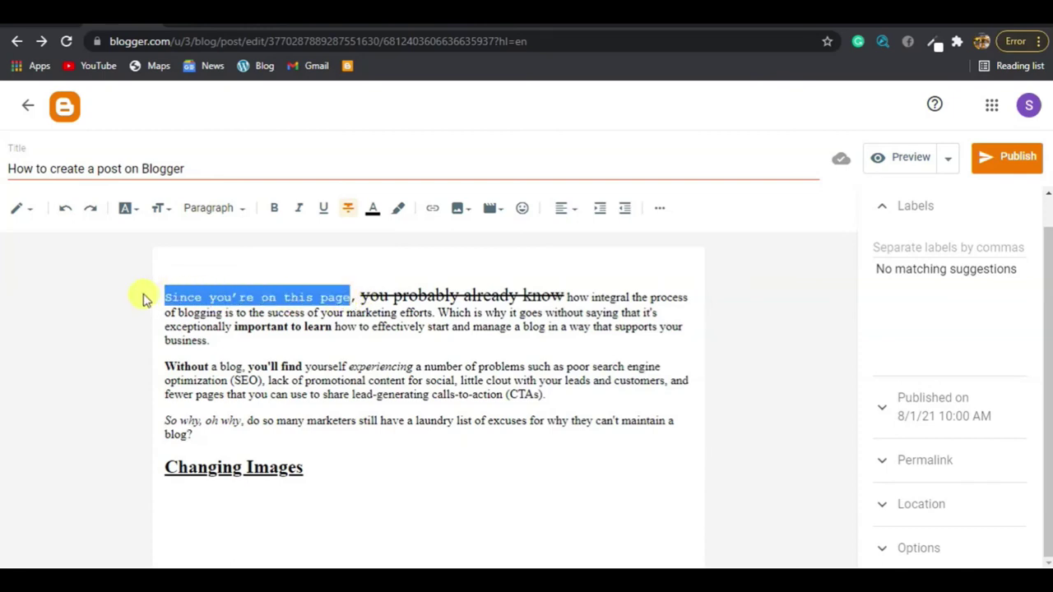
pyautogui.click(401, 209)
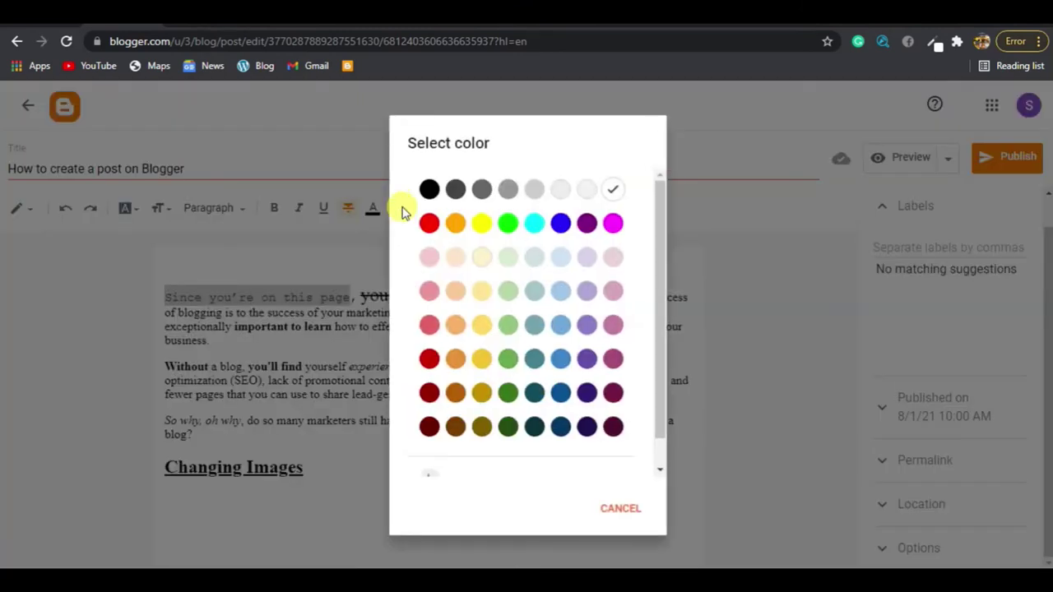
pyautogui.click(428, 200)
pyautogui.click(163, 305)
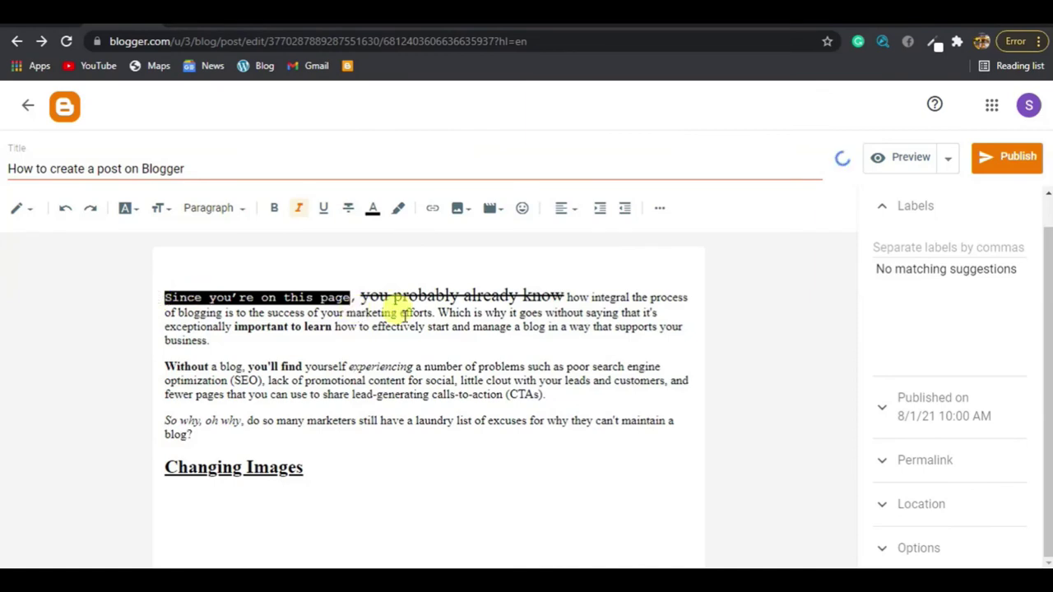
pyautogui.click(320, 313)
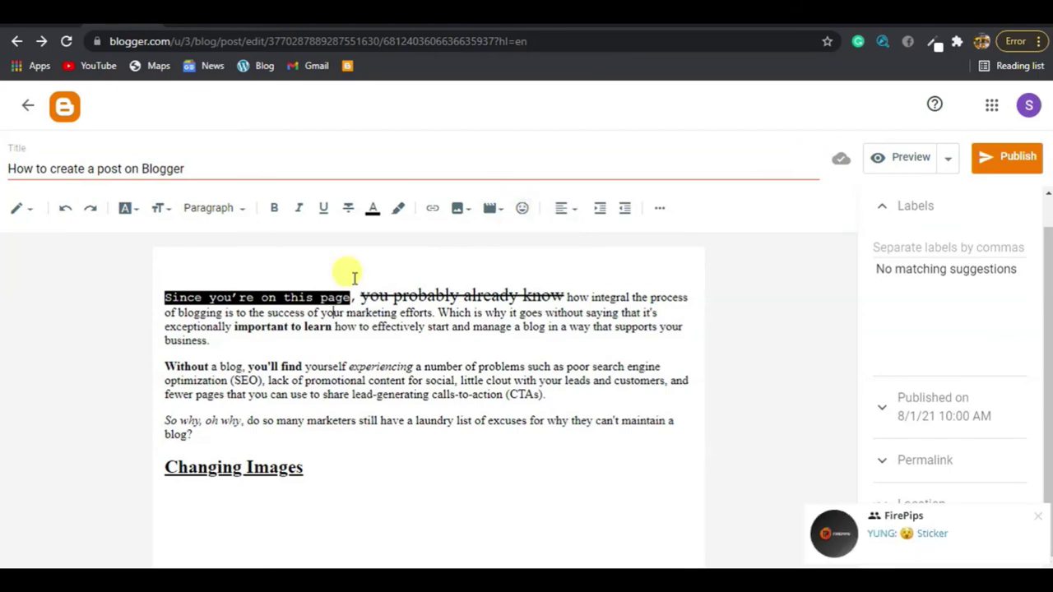
pyautogui.moveTo(383, 366); pyautogui.dragTo(390, 366)
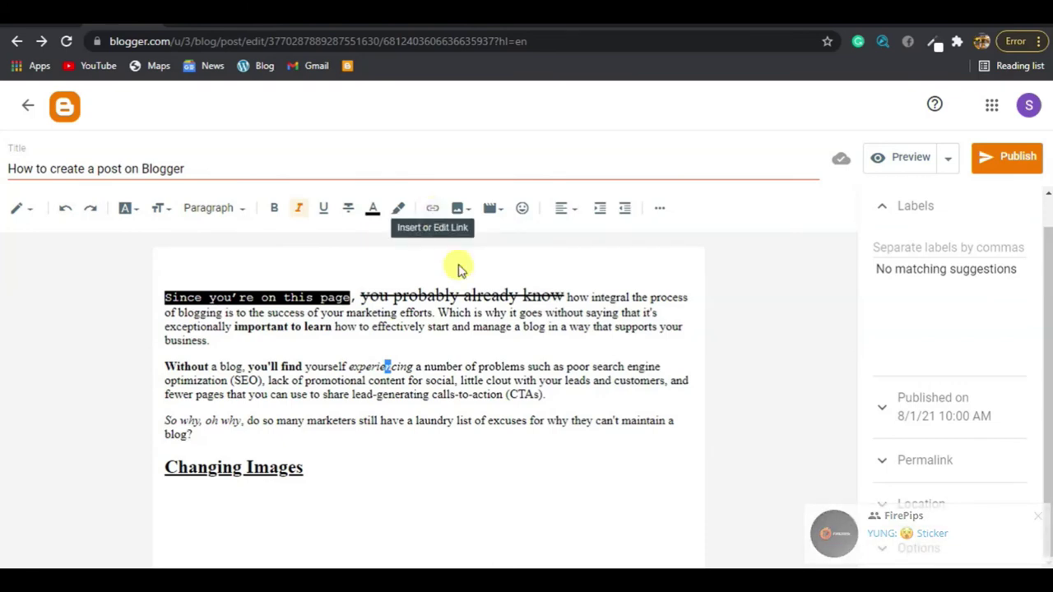
pyautogui.click(427, 351)
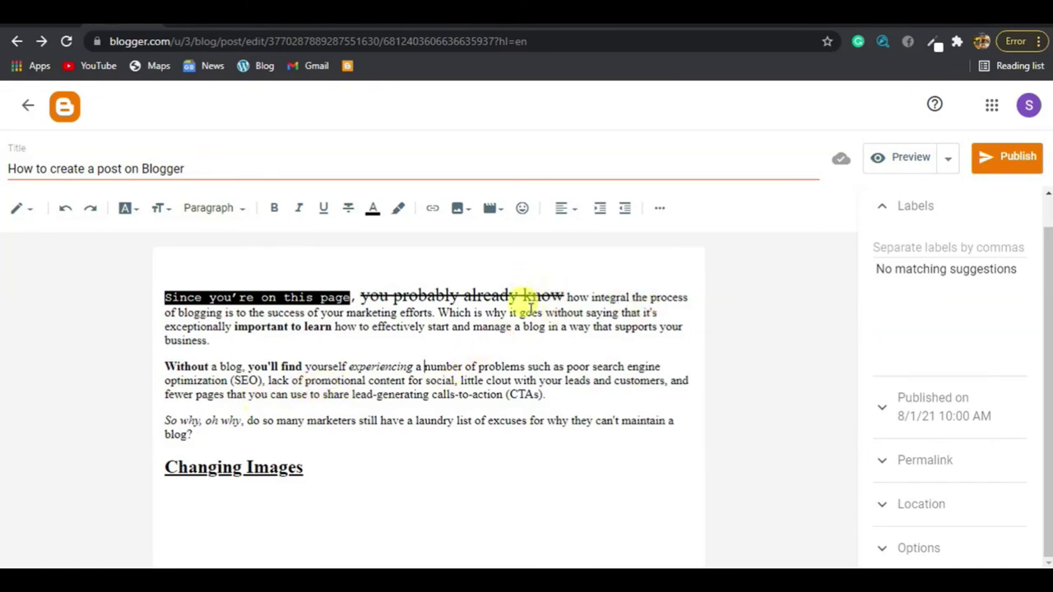
# Step: Add the line "Check this website for more informations" below the heading "Changing Images", followed by a new empty line
pyautogui.click(414, 498)
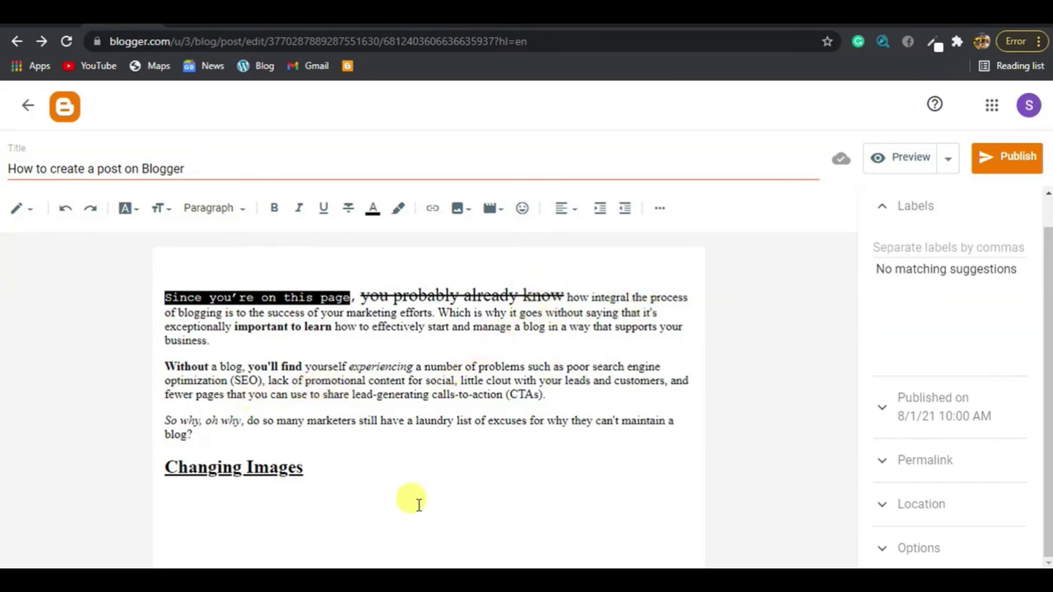
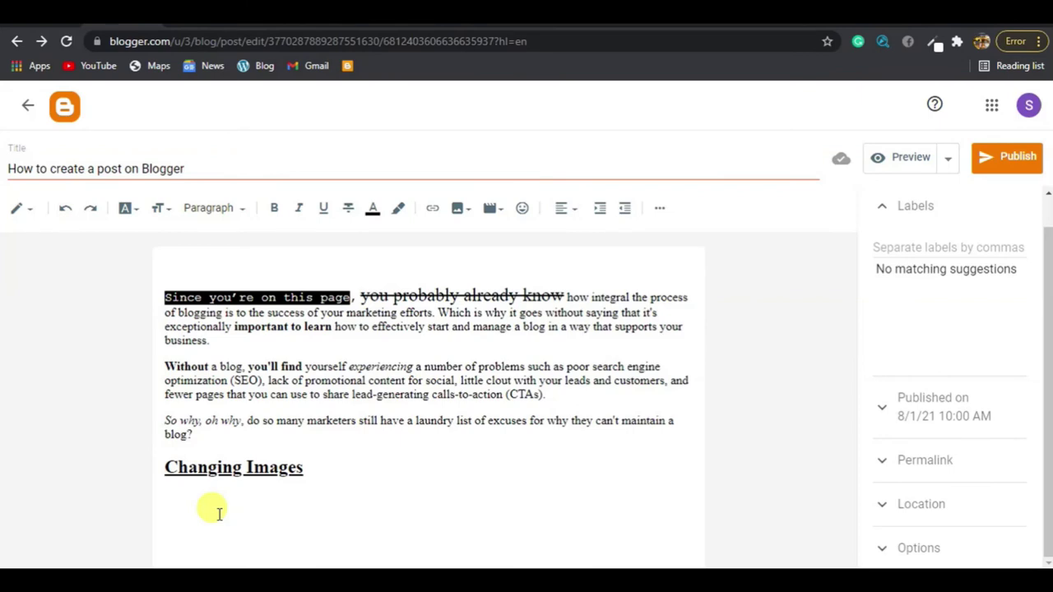
pyautogui.write('Check this web')
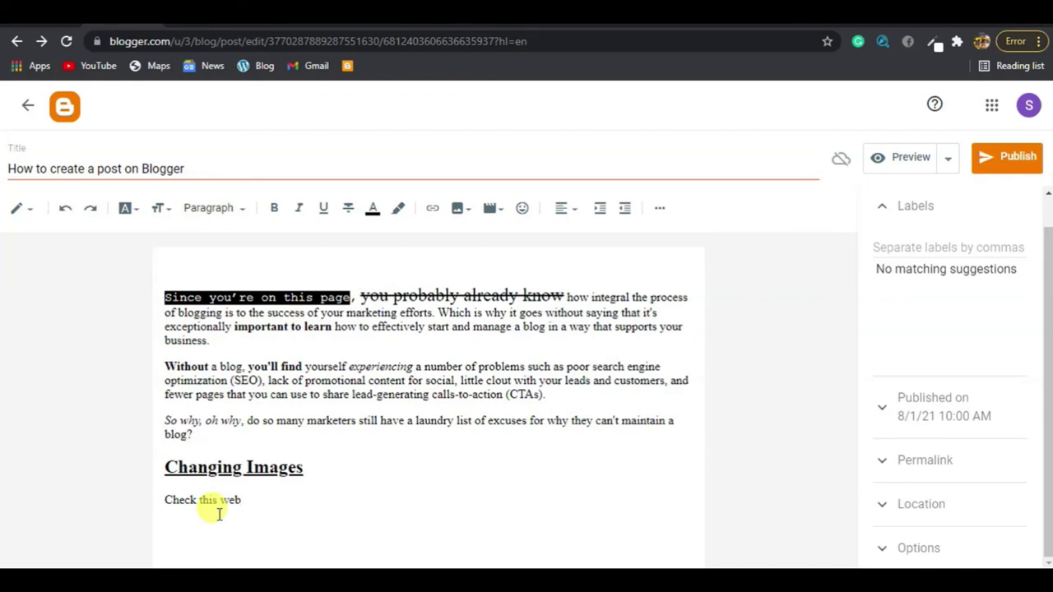
pyautogui.write('site ')
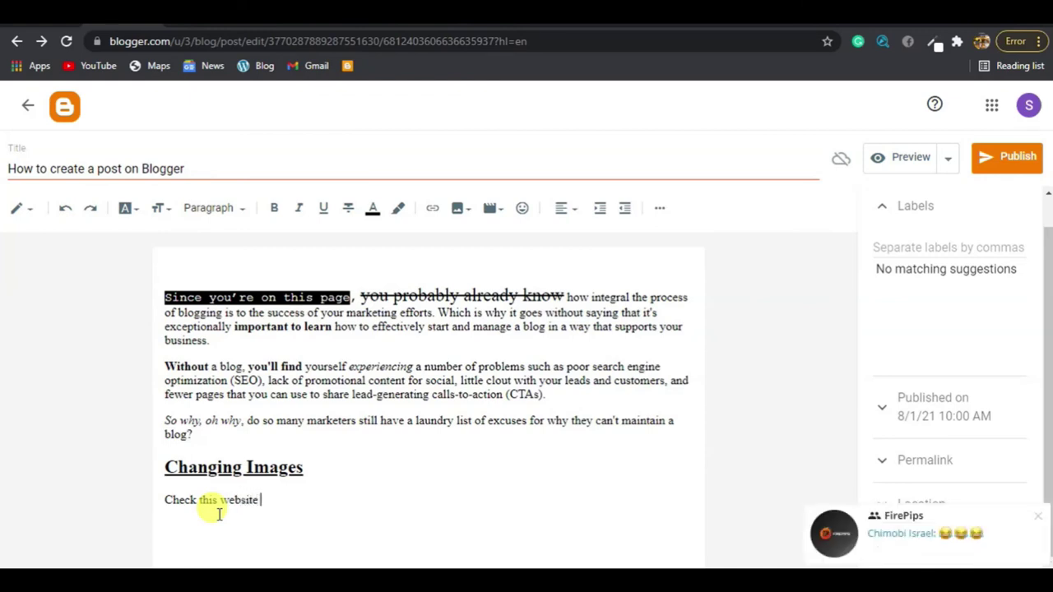
pyautogui.write('for more informations')
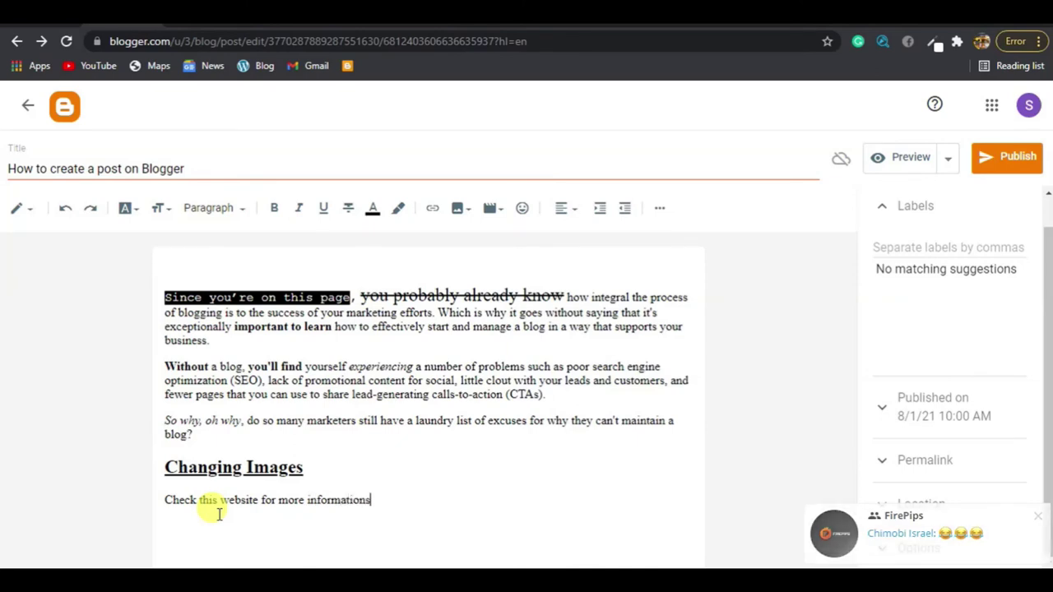
pyautogui.moveTo(162, 499); pyautogui.dragTo(389, 492)
pyautogui.click(423, 501)
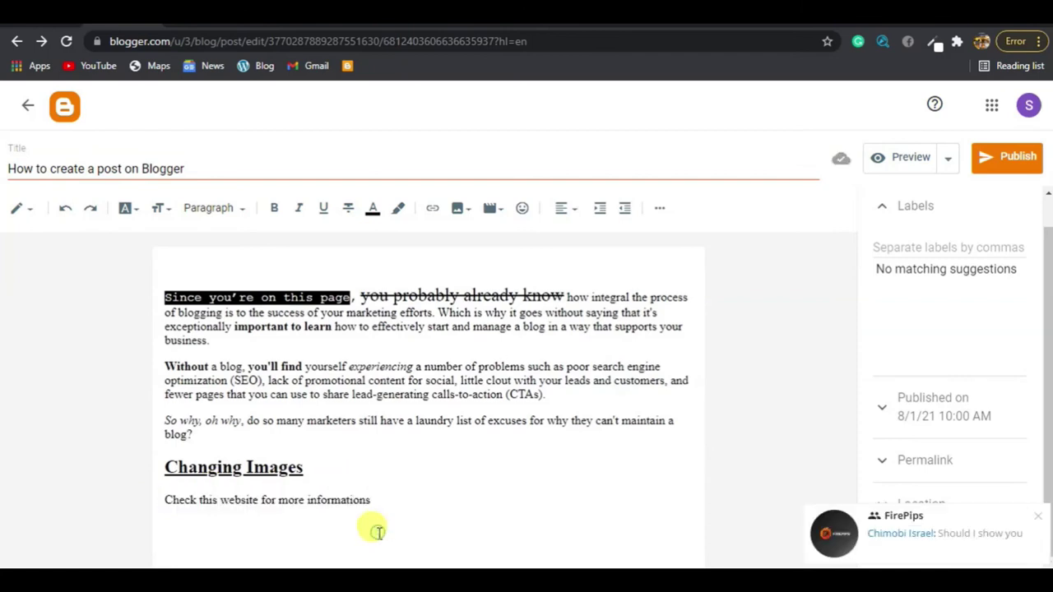
pyautogui.press('Return')
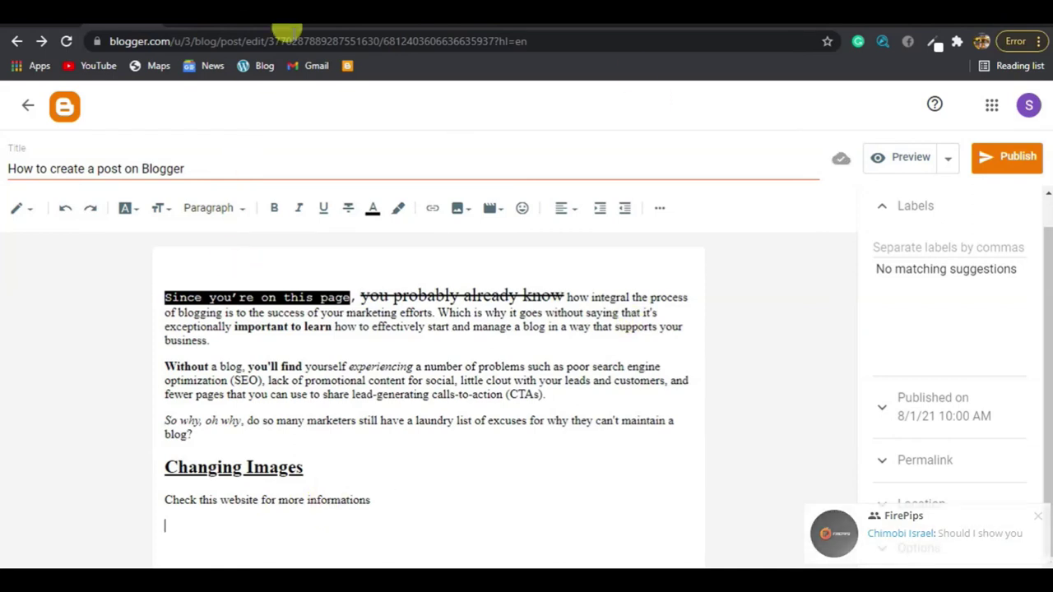
# Step: Copy the address of the HubSpot article blog.hubspot.com/marketing/how-to-start-a-blog and return to the Blogger post editor
pyautogui.click(287, 16)
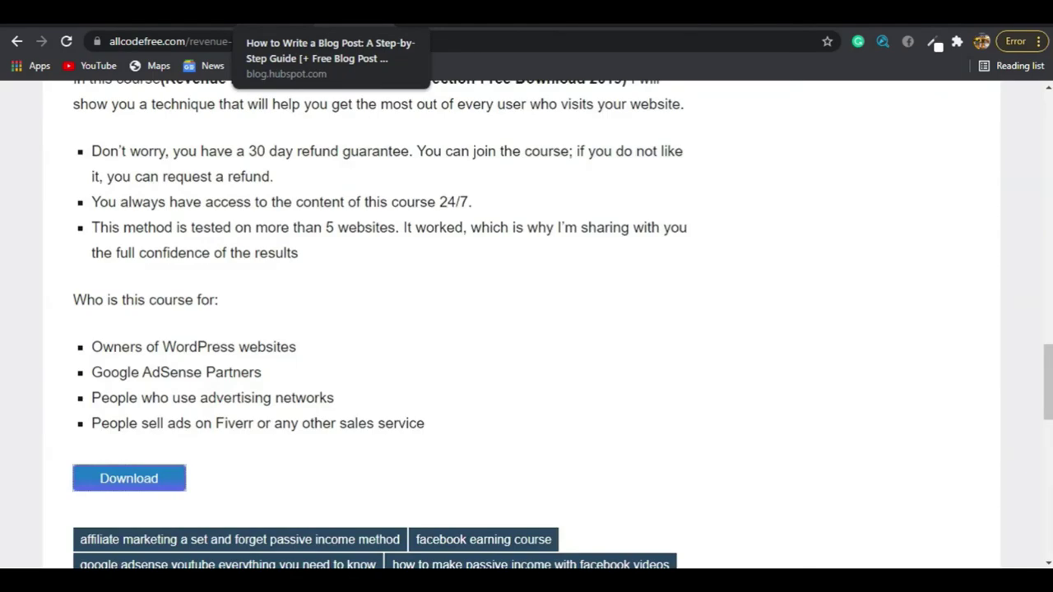
pyautogui.click(247, 17)
pyautogui.click(247, 43)
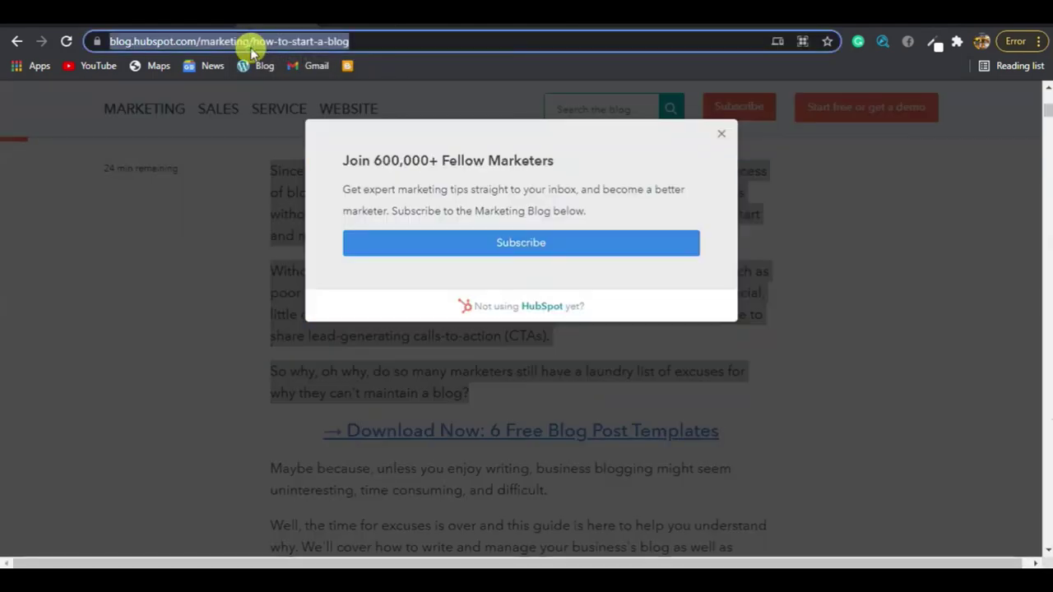
pyautogui.rightClick(251, 45)
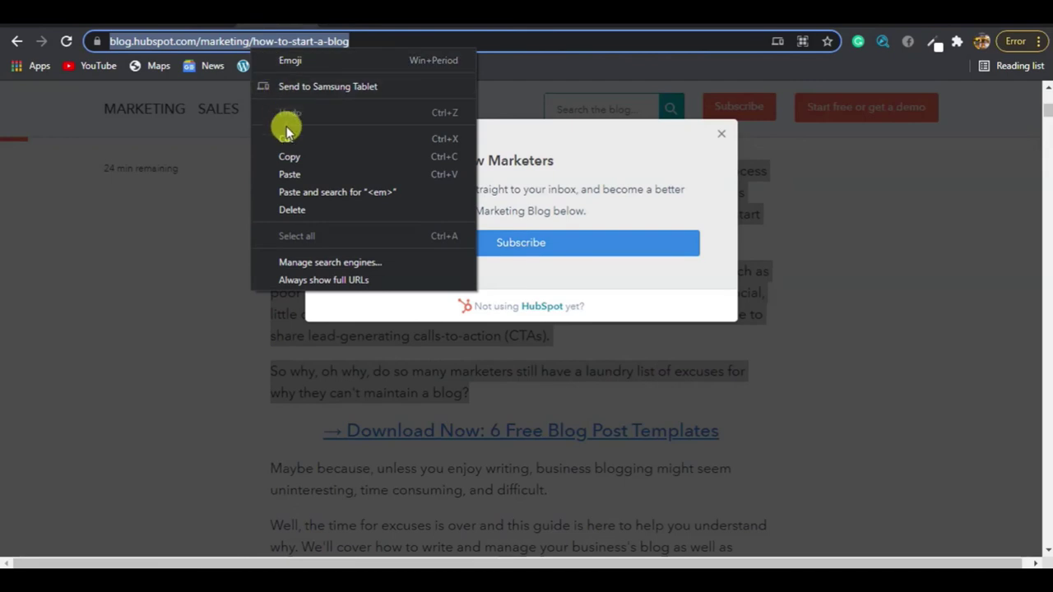
pyautogui.click(288, 157)
pyautogui.click(262, 66)
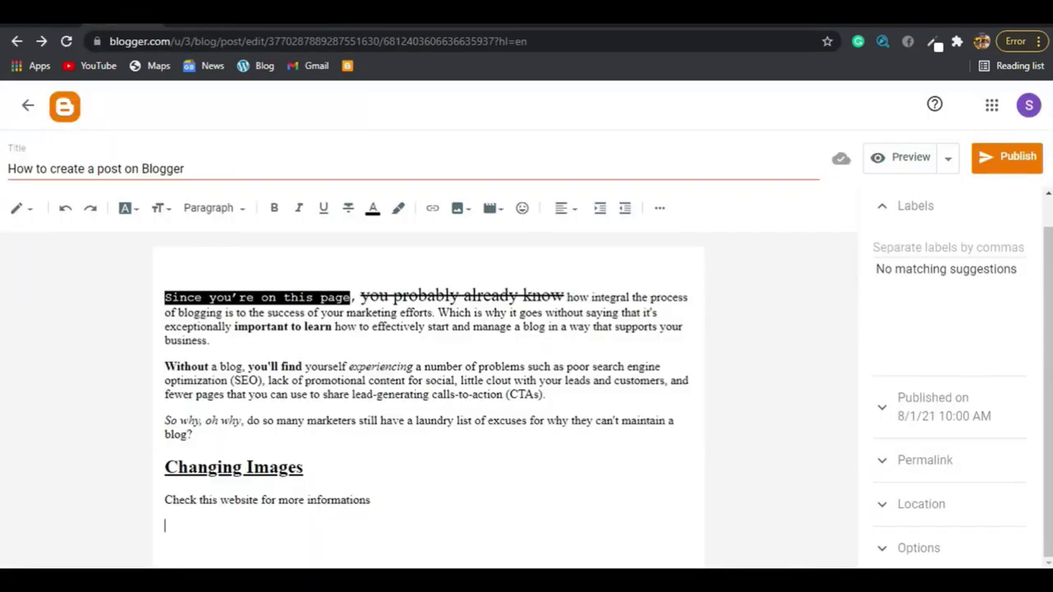
# Step: Start a link on the line "Check this website for more informations" and paste the copied HubSpot article address as its target
pyautogui.click(391, 500)
pyautogui.moveTo(396, 497); pyautogui.dragTo(148, 501)
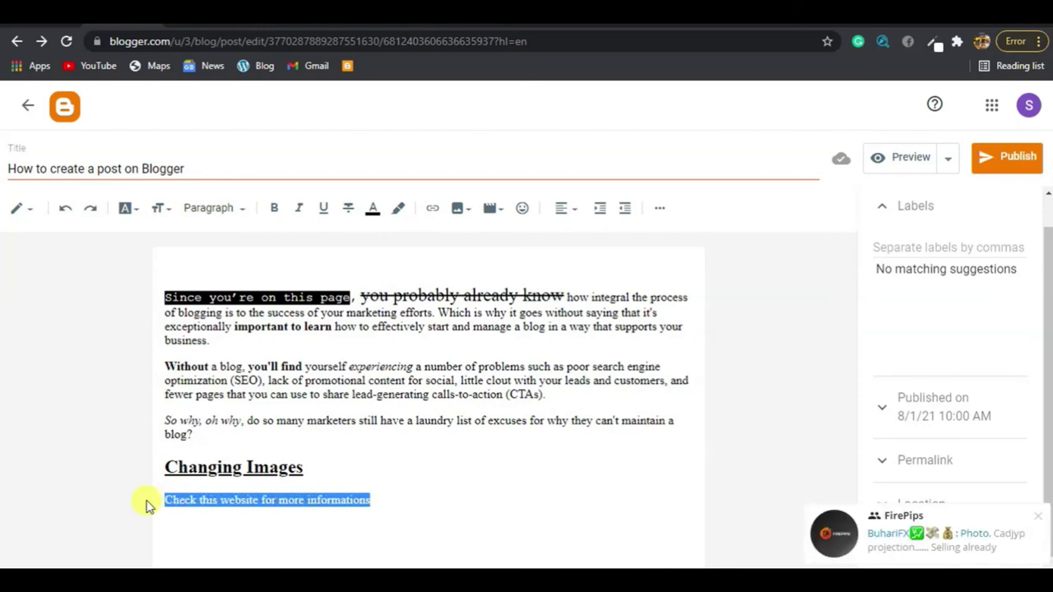
pyautogui.click(434, 209)
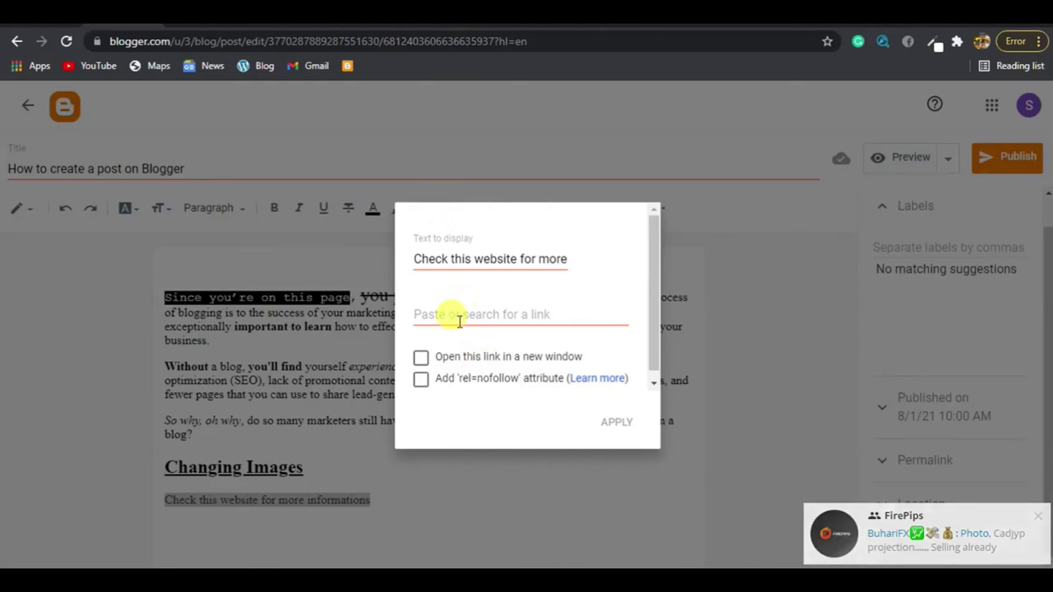
pyautogui.click(459, 321)
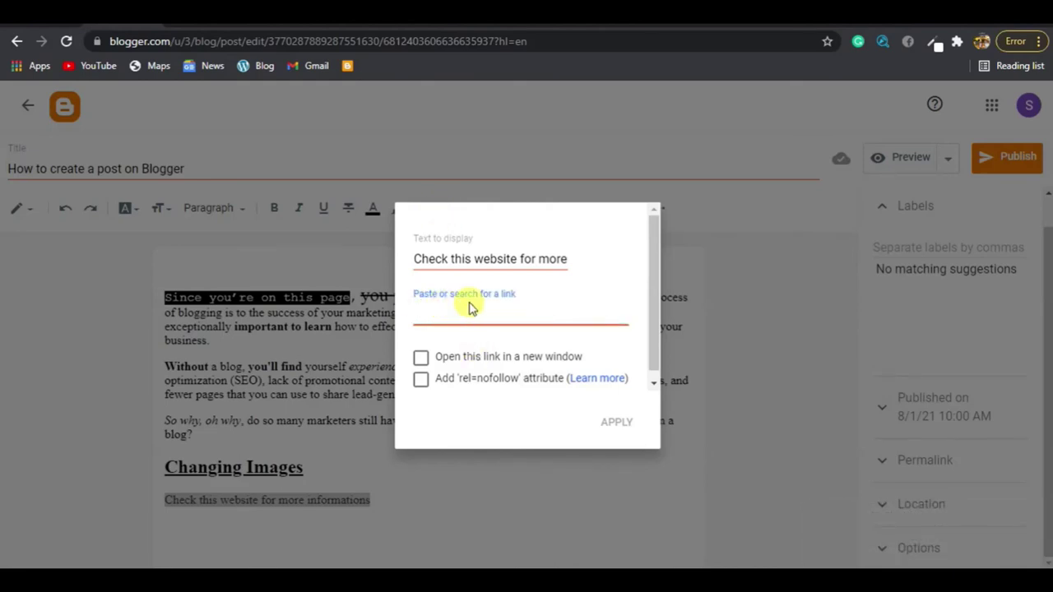
pyautogui.rightClick(507, 322)
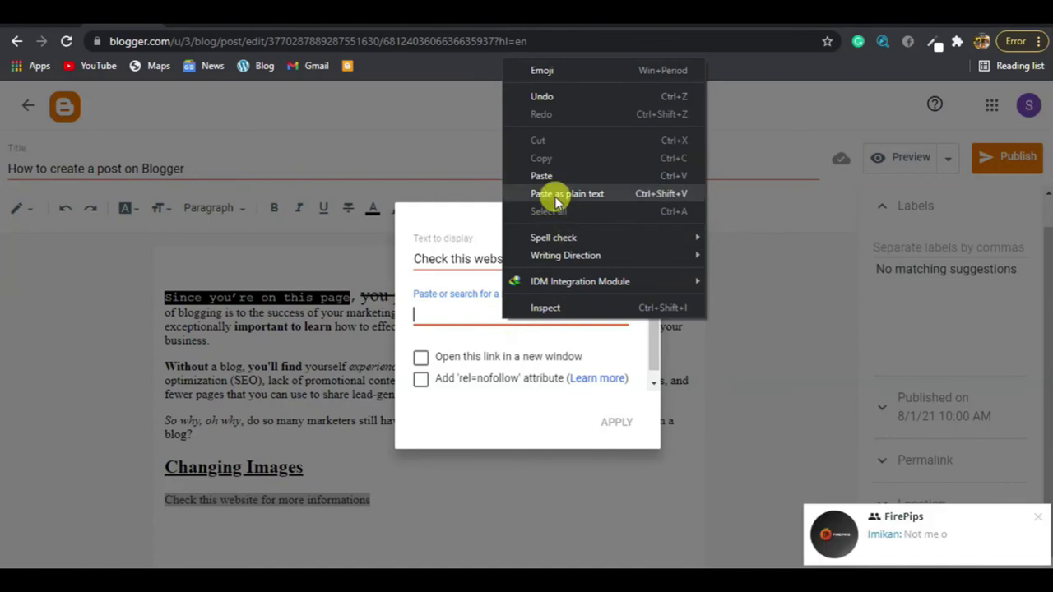
pyautogui.click(542, 176)
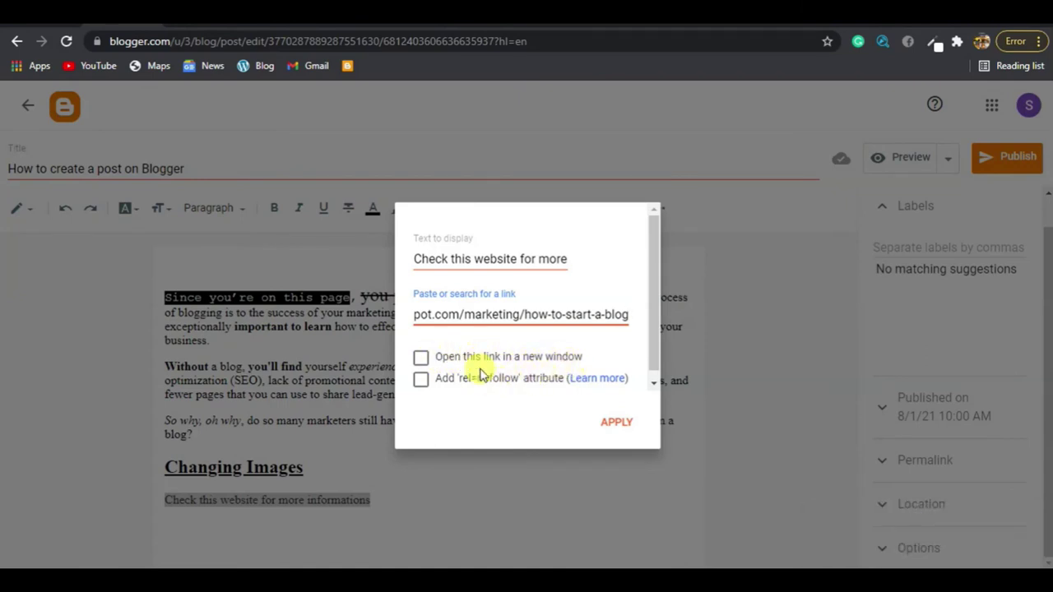
pyautogui.click(420, 361)
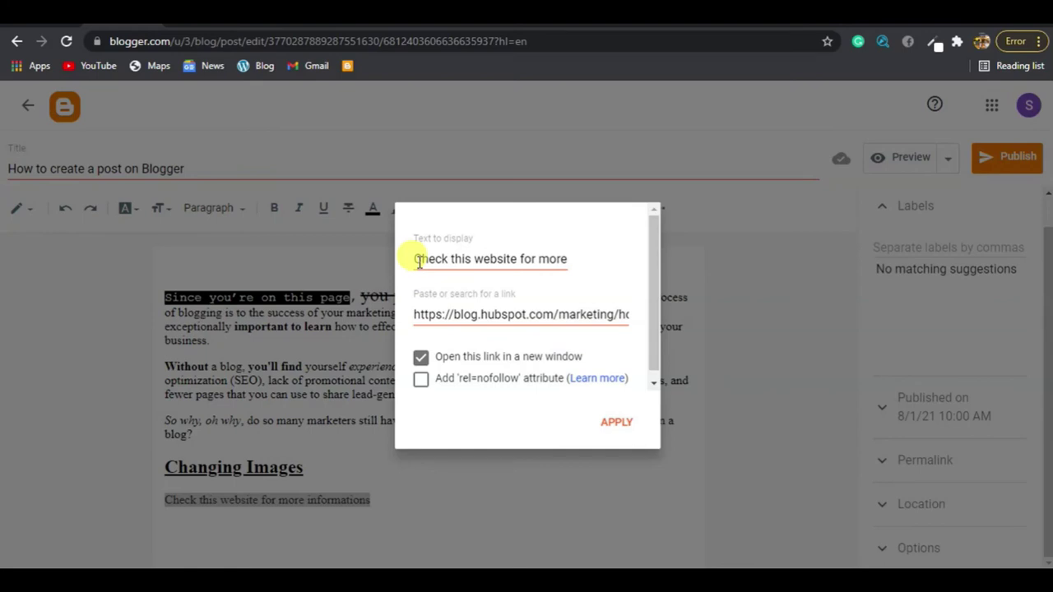
pyautogui.moveTo(498, 260); pyautogui.dragTo(576, 264)
pyautogui.click(576, 264)
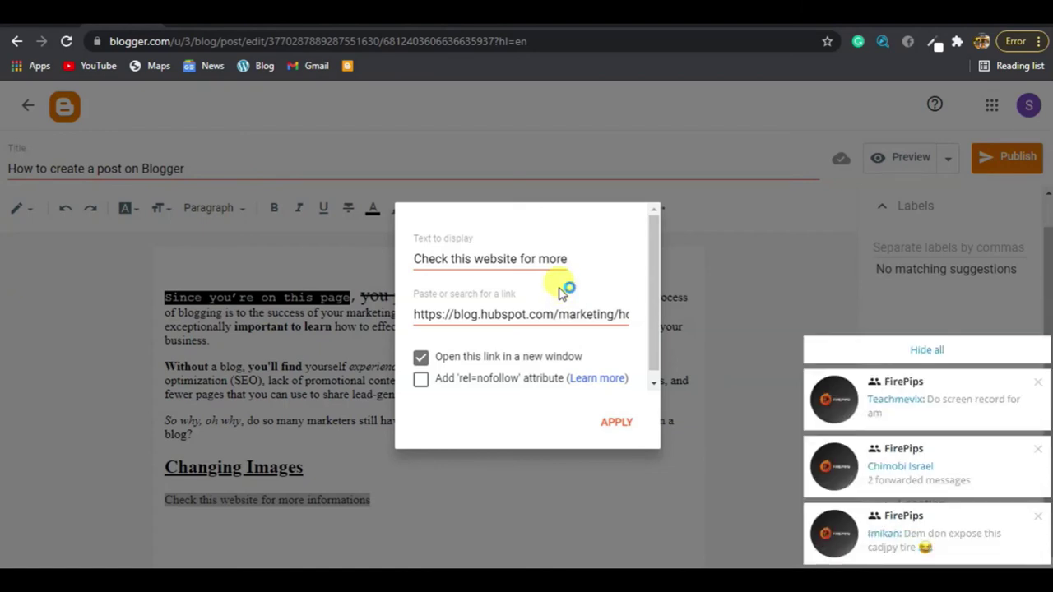
pyautogui.click(420, 357)
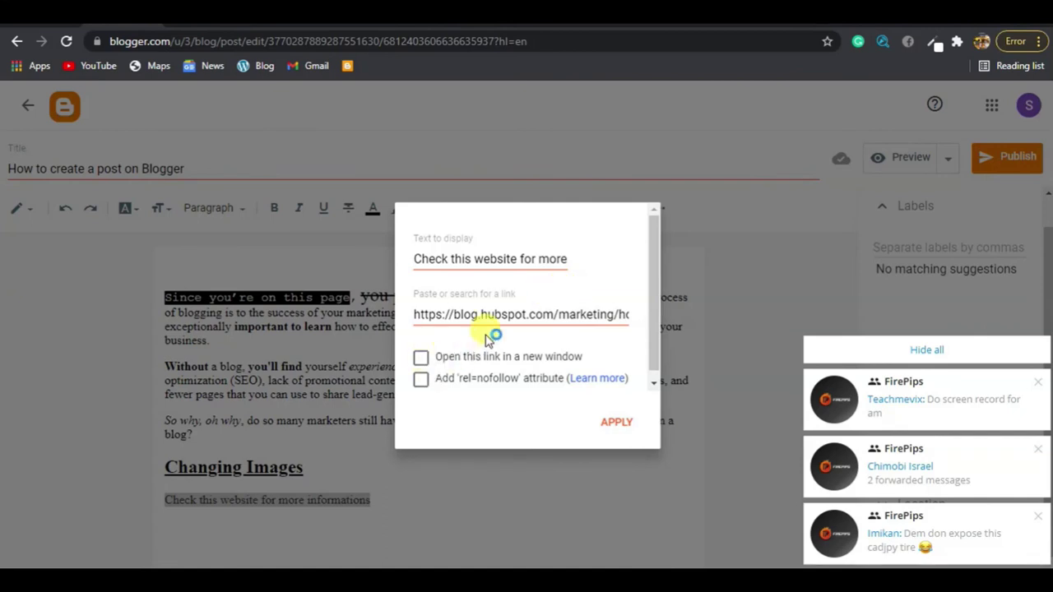
pyautogui.moveTo(442, 258); pyautogui.dragTo(537, 260)
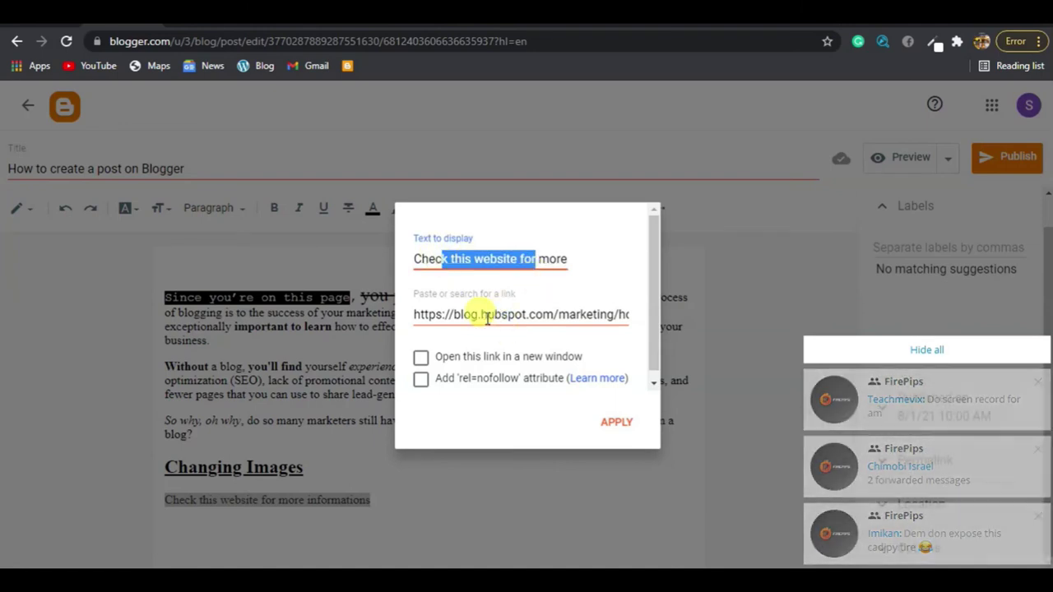
pyautogui.click(492, 314)
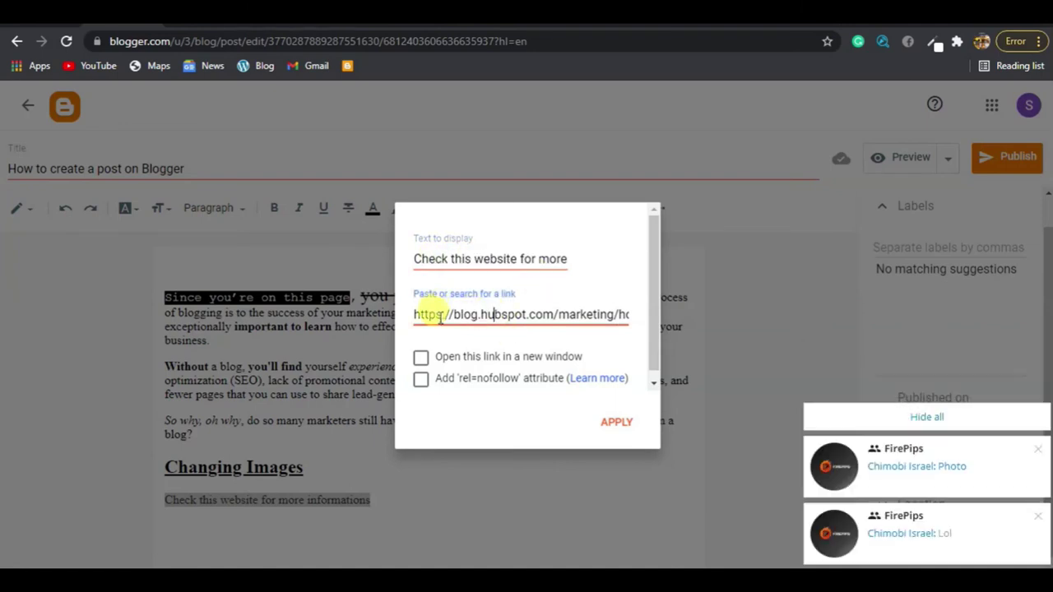
pyautogui.moveTo(414, 314); pyautogui.dragTo(664, 318)
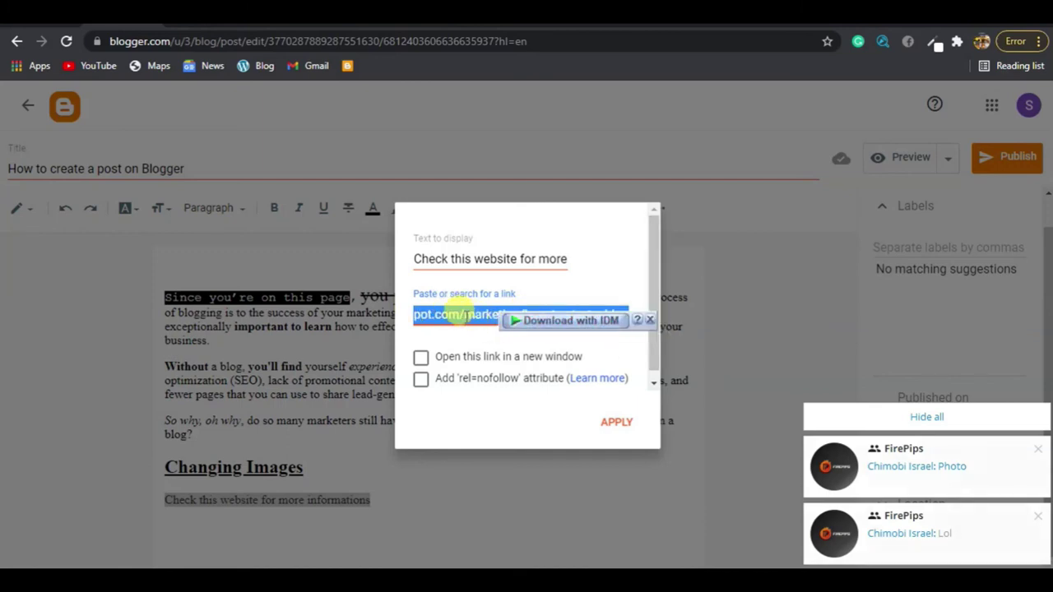
pyautogui.click(477, 315)
# Step: Set the link to open in a new window and apply it to "Check this website for more informations"
pyautogui.click(421, 360)
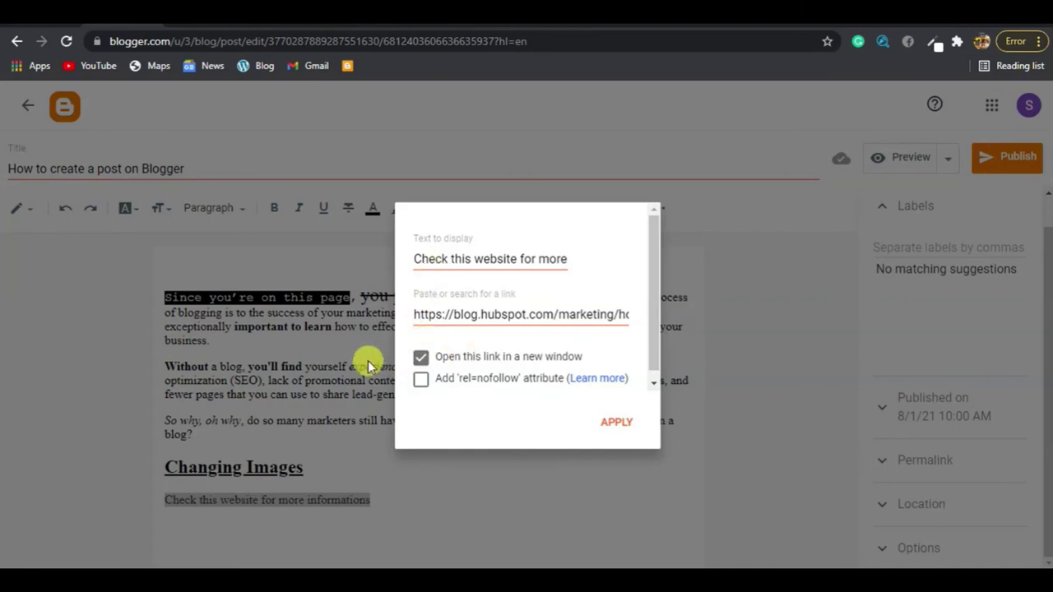
pyautogui.moveTo(426, 311); pyautogui.dragTo(729, 331)
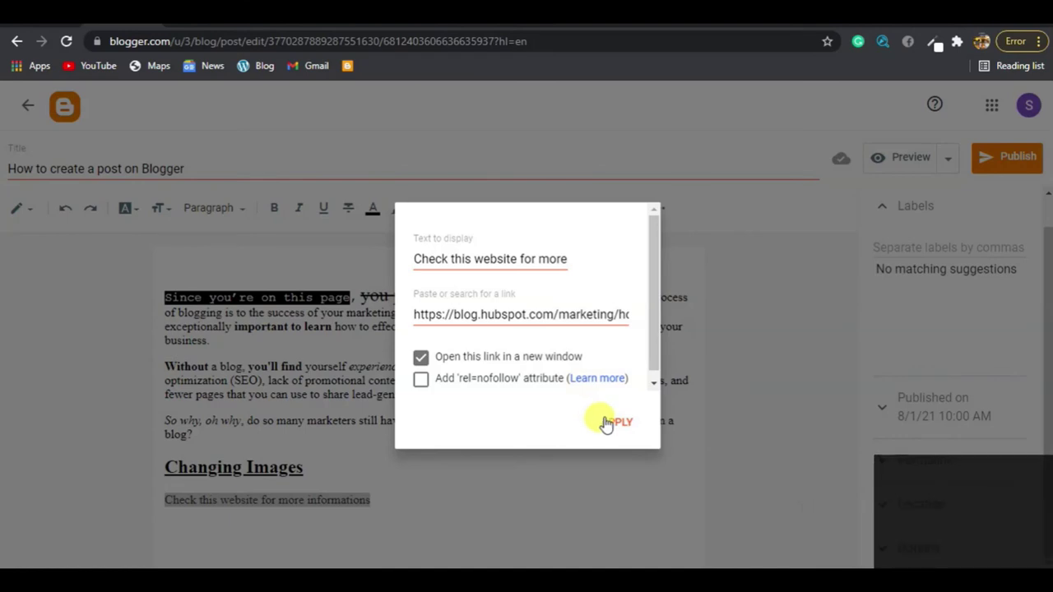
pyautogui.click(619, 424)
pyautogui.click(418, 434)
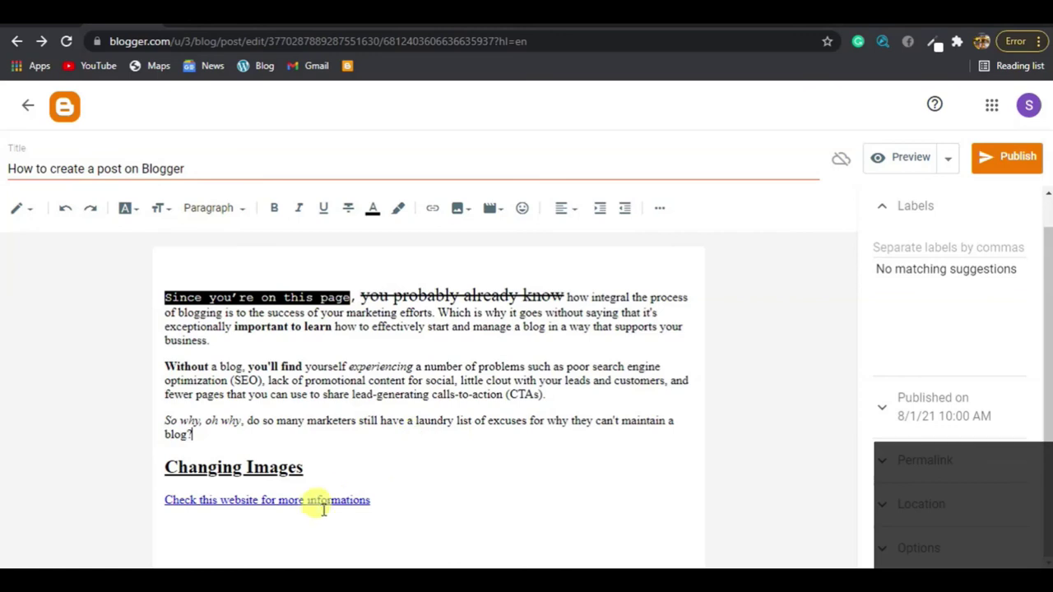
# Step: Check the target address of the link on "Check this website for more informations"
pyautogui.click(289, 500)
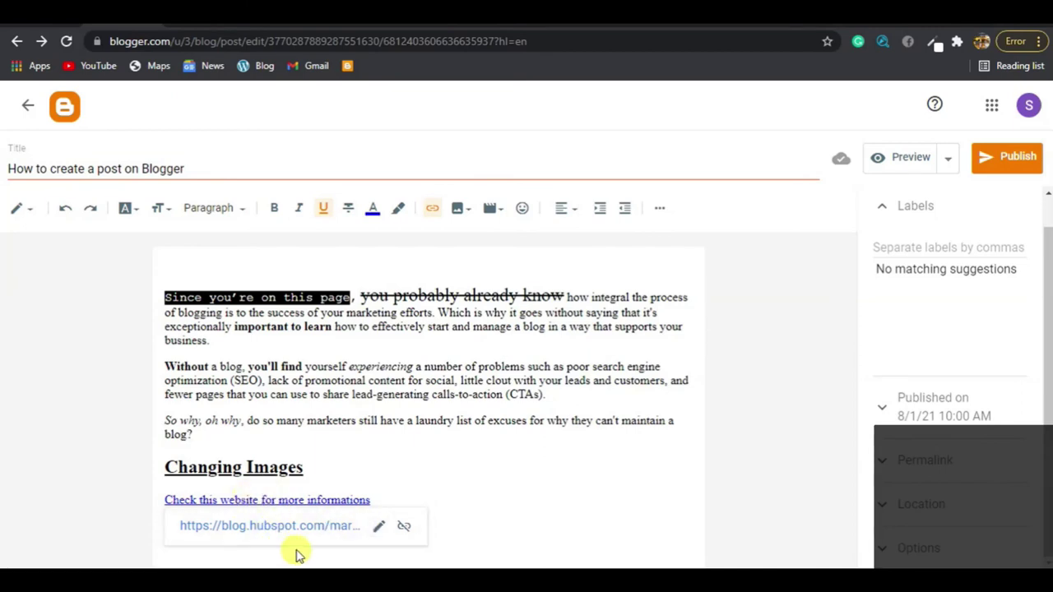
pyautogui.press('Up')
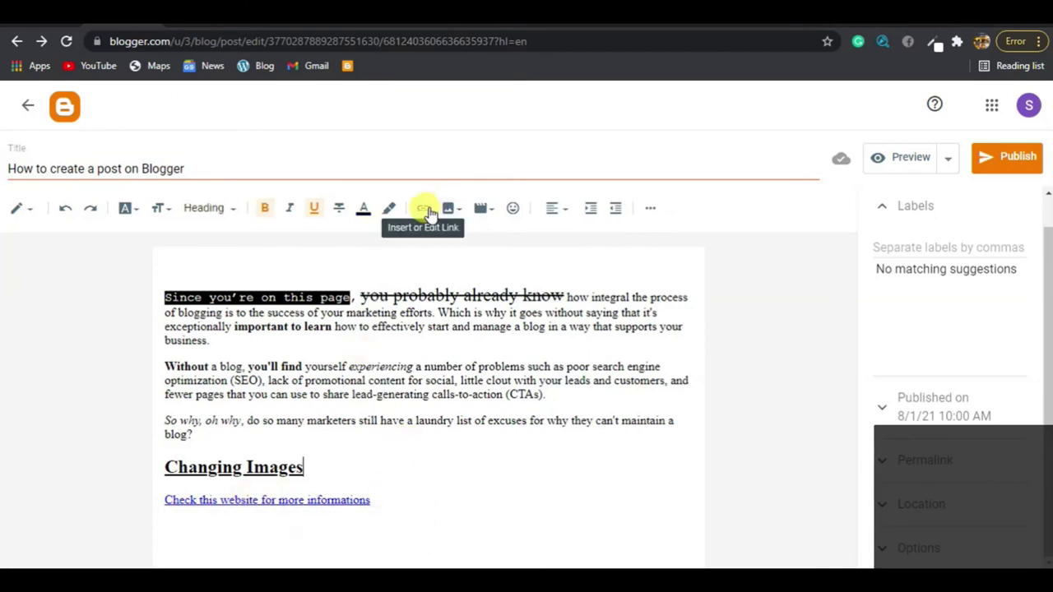
pyautogui.moveTo(391, 499); pyautogui.dragTo(150, 499)
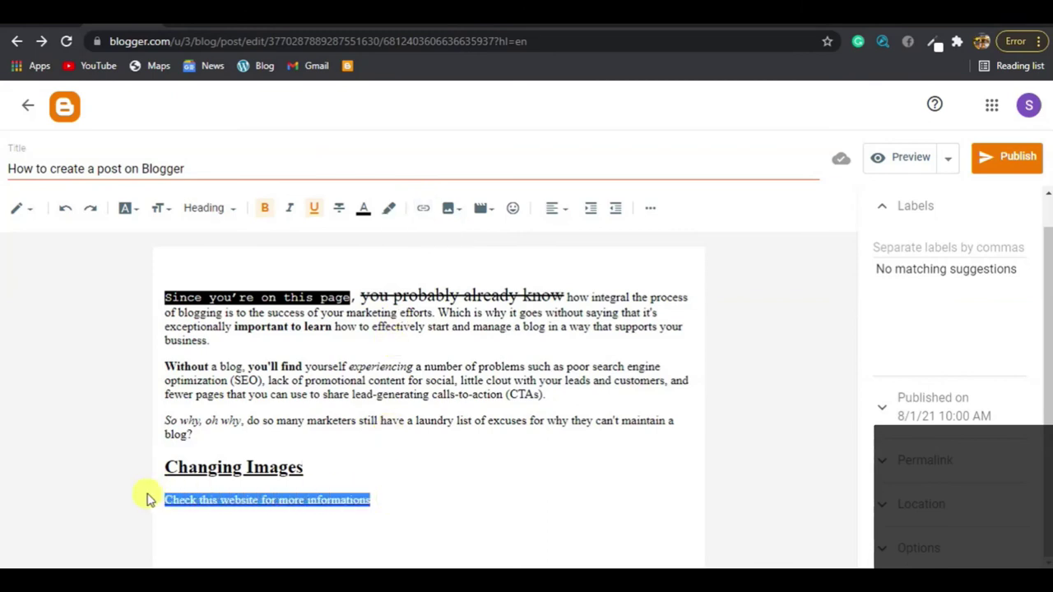
pyautogui.click(190, 499)
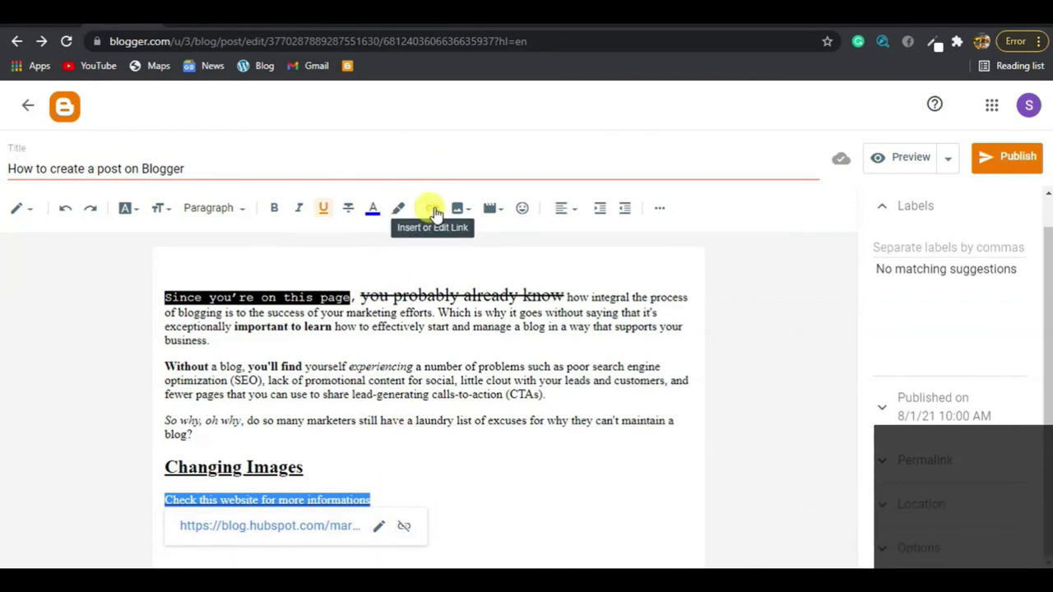
pyautogui.click(441, 365)
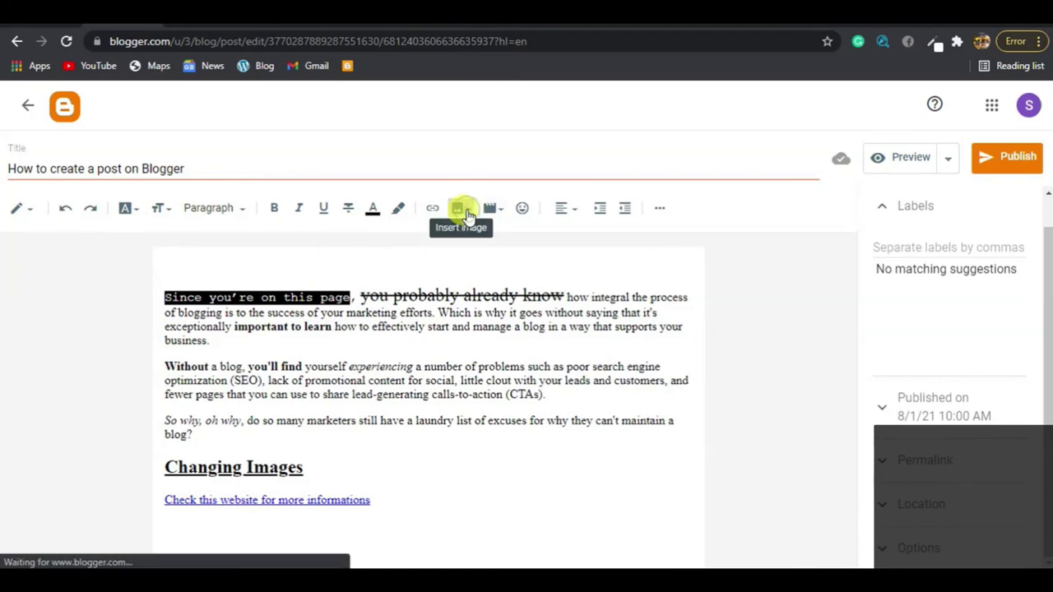
# Step: Upload the image photo_2021-07-12_09-54-04 from the computer's Downloads folder for use in the post
pyautogui.click(467, 215)
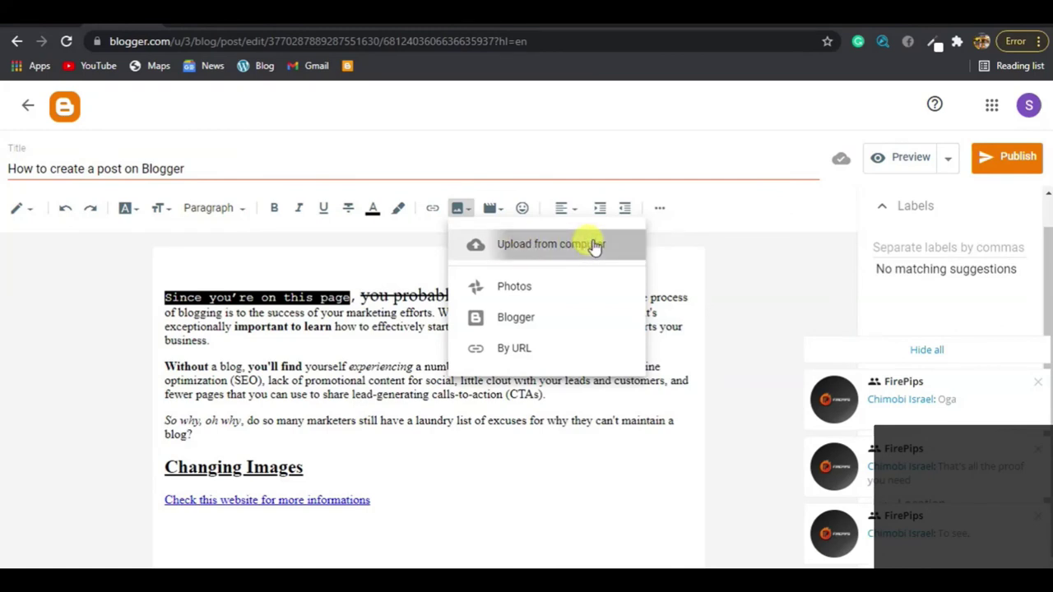
pyautogui.click(494, 248)
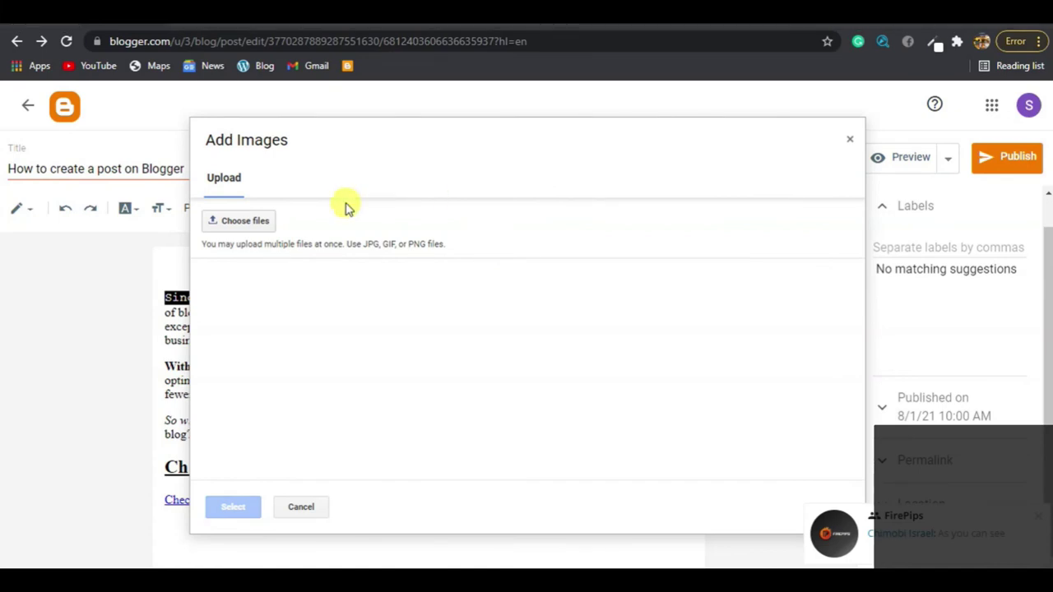
pyautogui.click(239, 221)
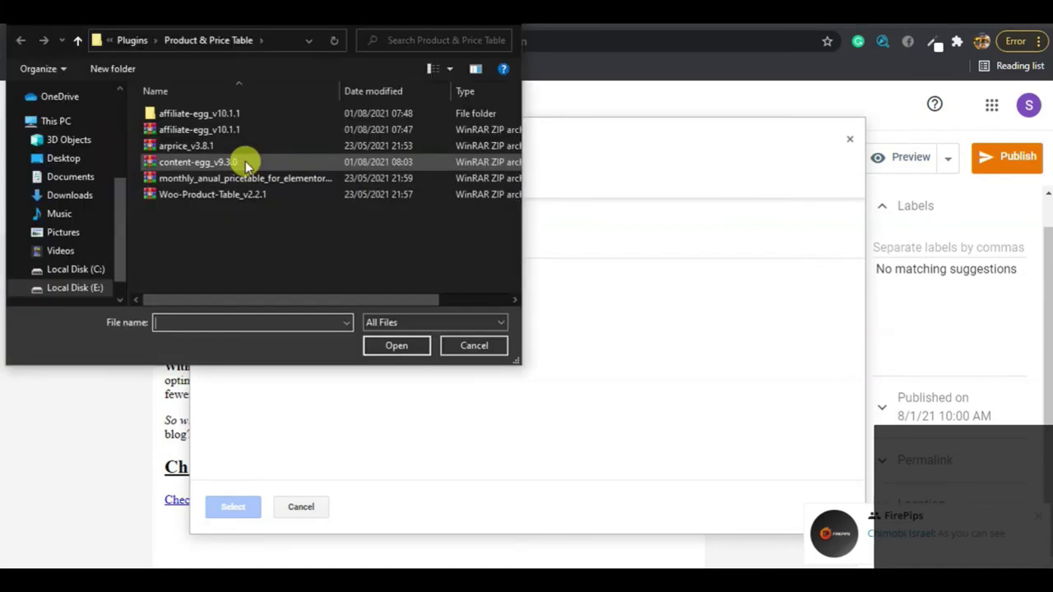
pyautogui.click(97, 195)
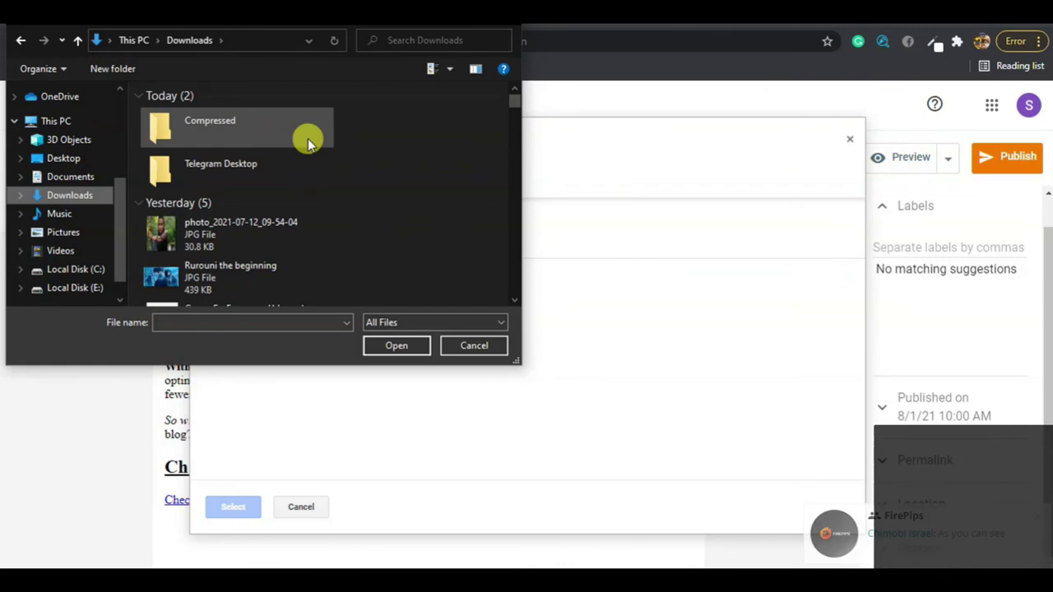
pyautogui.click(280, 236)
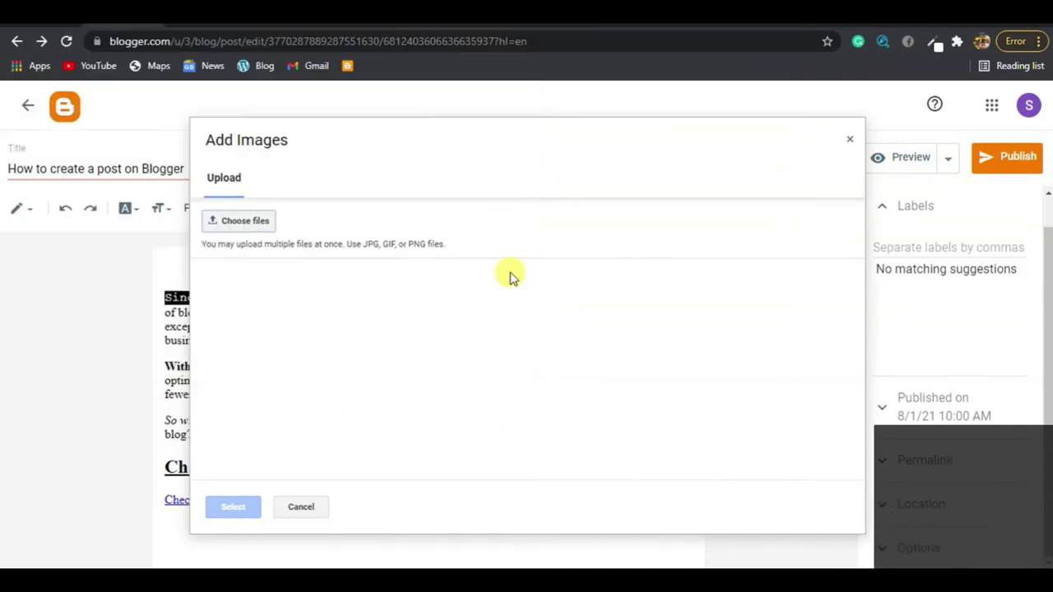
pyautogui.click(403, 344)
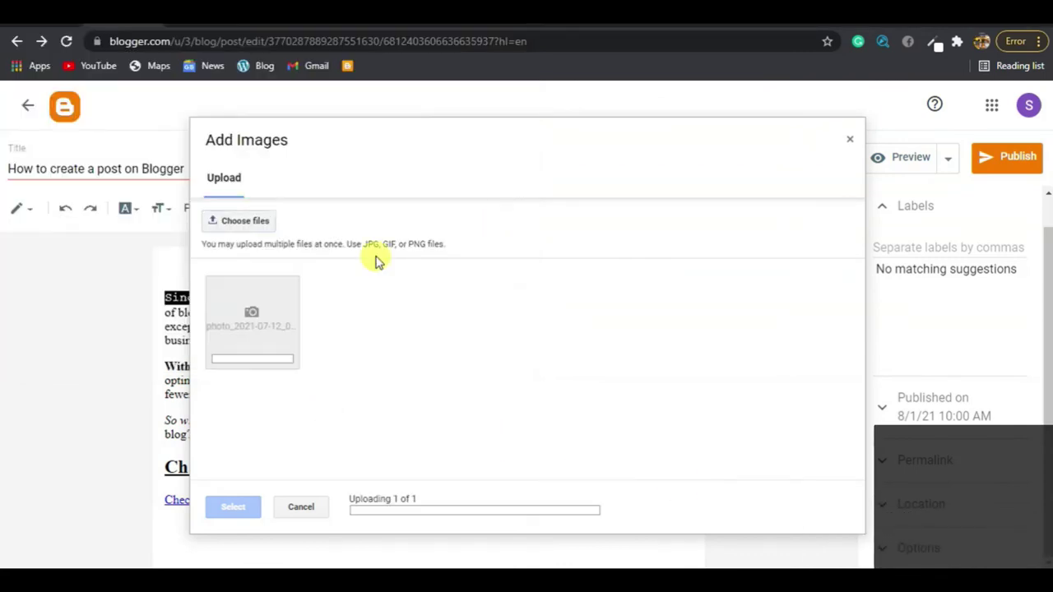
# Step: Insert the uploaded photo into the post, above the opening paragraph, using the preselected placement settings
pyautogui.click(255, 336)
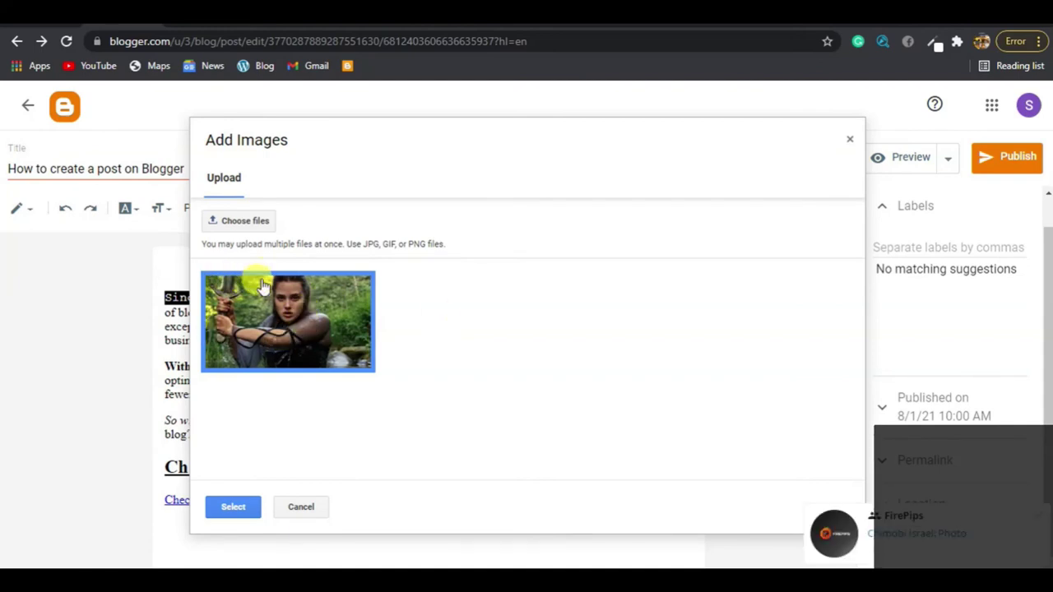
pyautogui.click(234, 508)
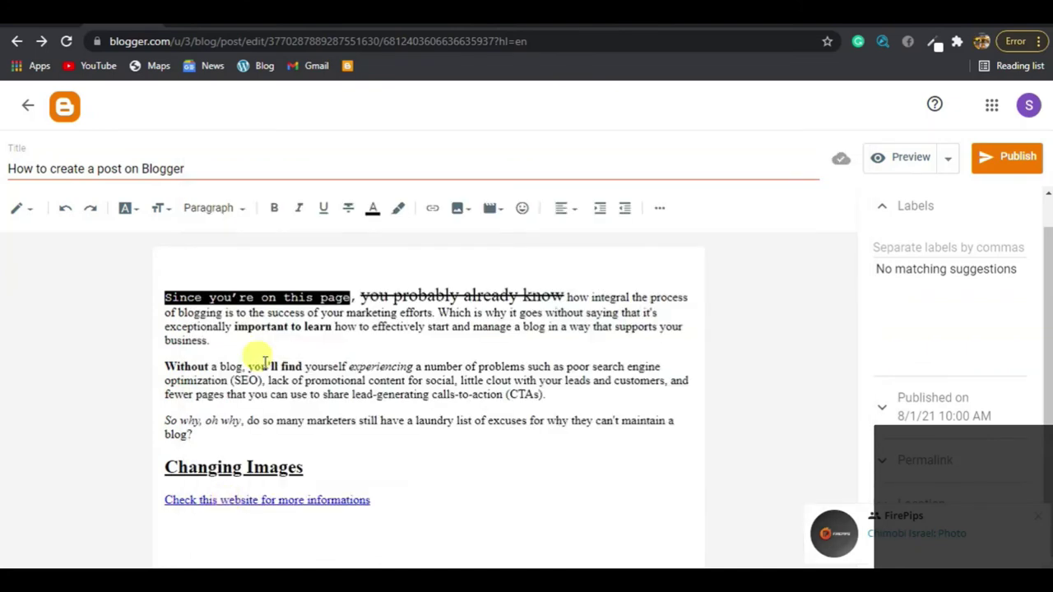
pyautogui.click(605, 315)
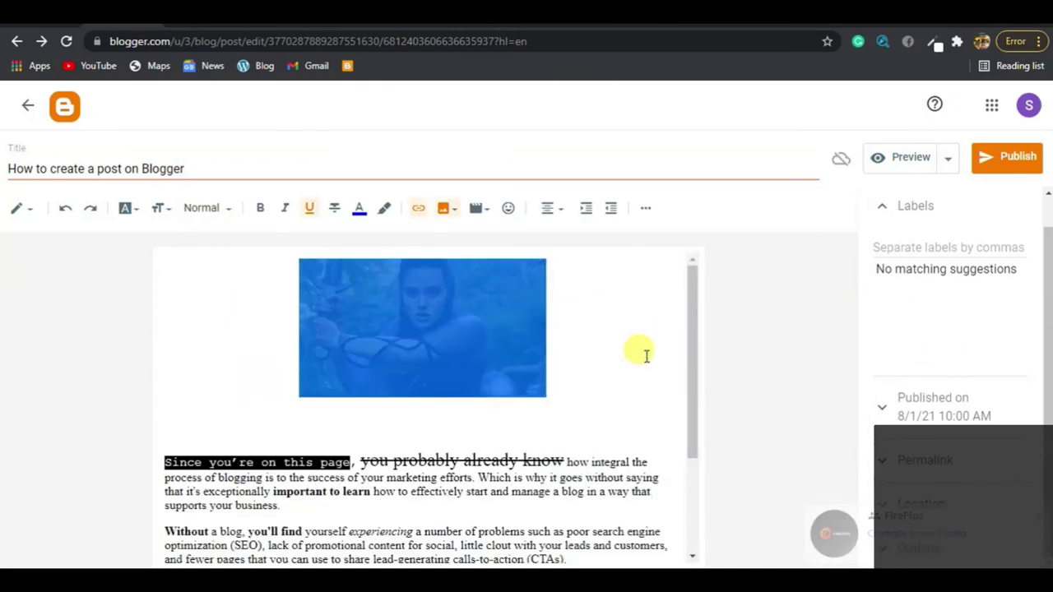
pyautogui.click(432, 547)
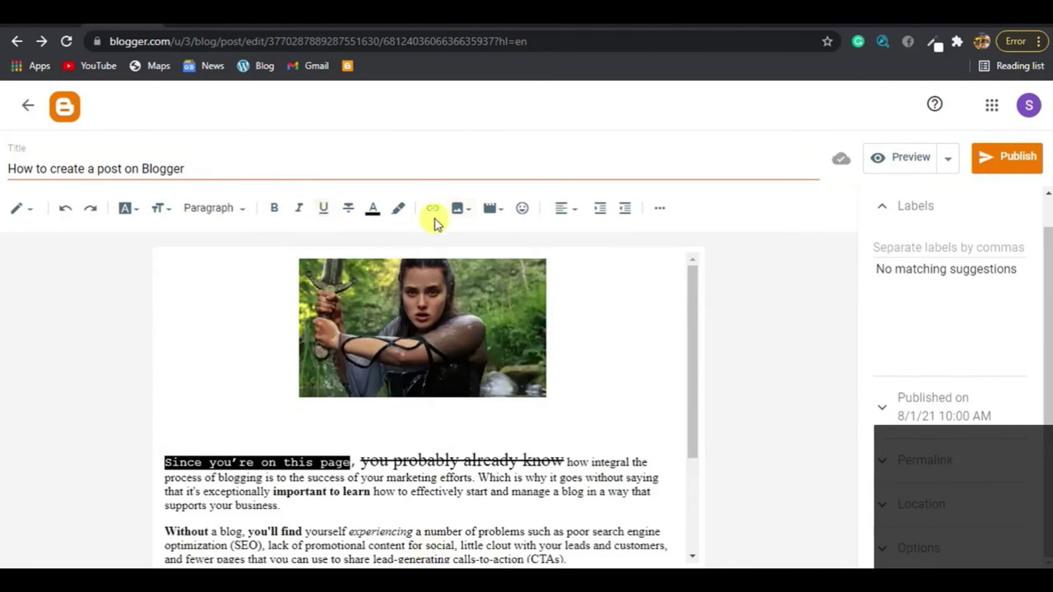
# Step: Enlarge the photo above the opening paragraph slightly, keeping its proportions
pyautogui.click(457, 321)
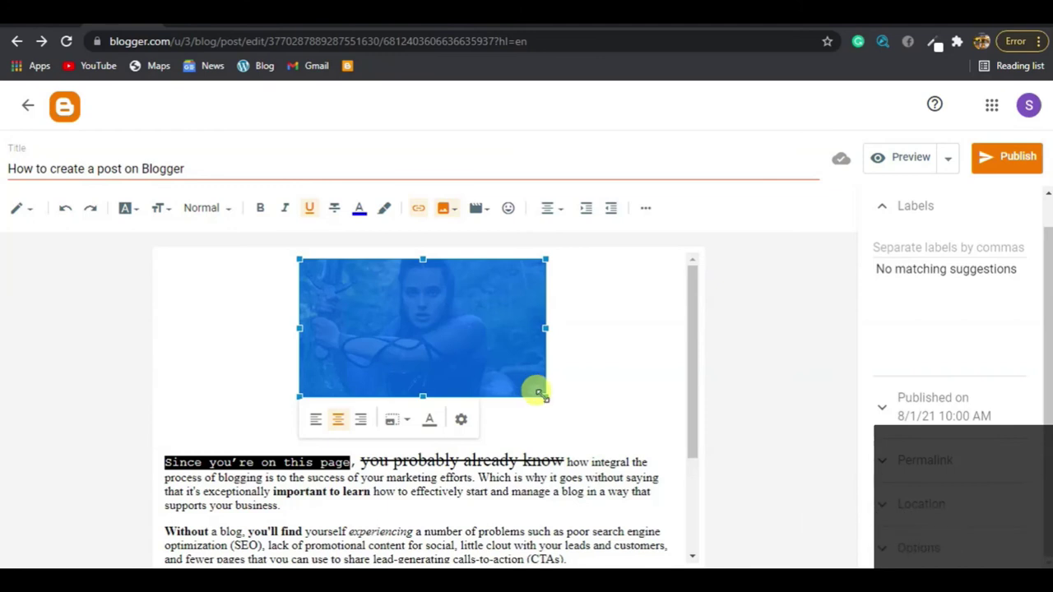
pyautogui.moveTo(539, 392); pyautogui.dragTo(588, 423)
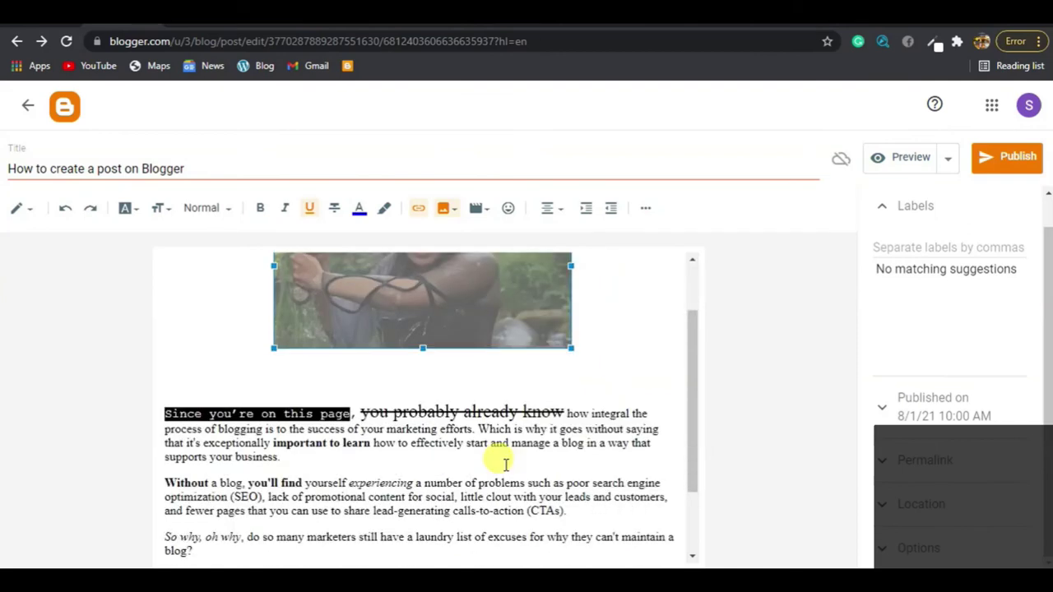
# Step: Add three blank lines between the opening paragraph and the paragraph starting "Without a blog" to make room for a video
pyautogui.click(501, 463)
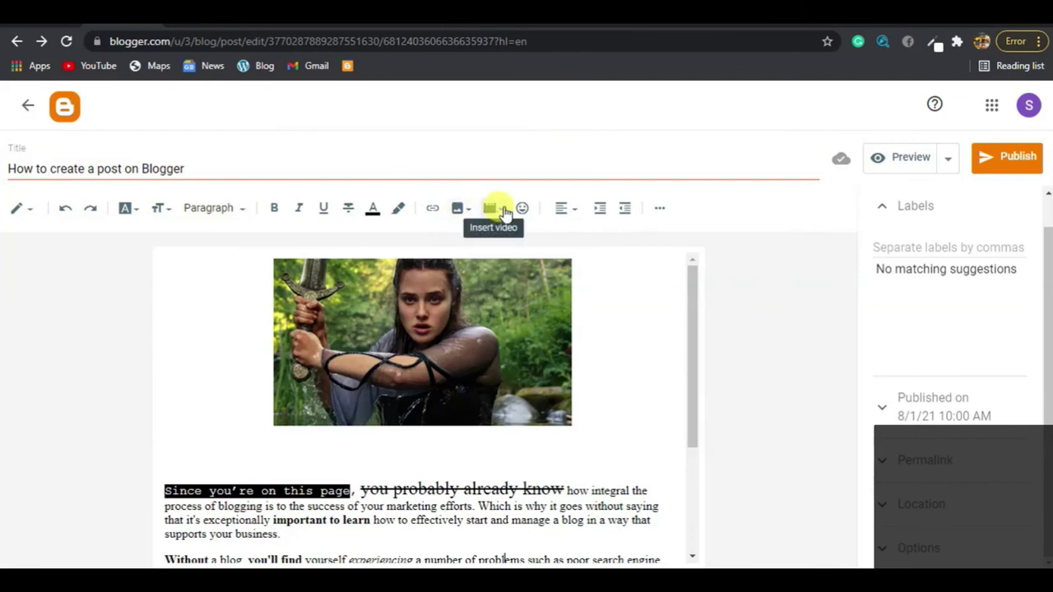
pyautogui.scroll(-2, 550, 384)
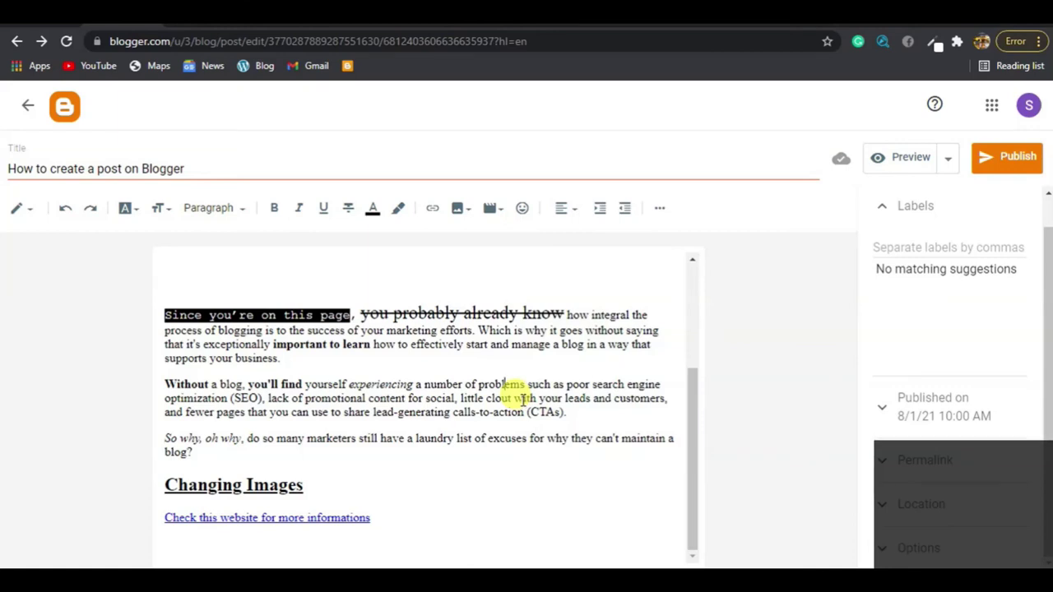
pyautogui.scroll(2, 526, 366)
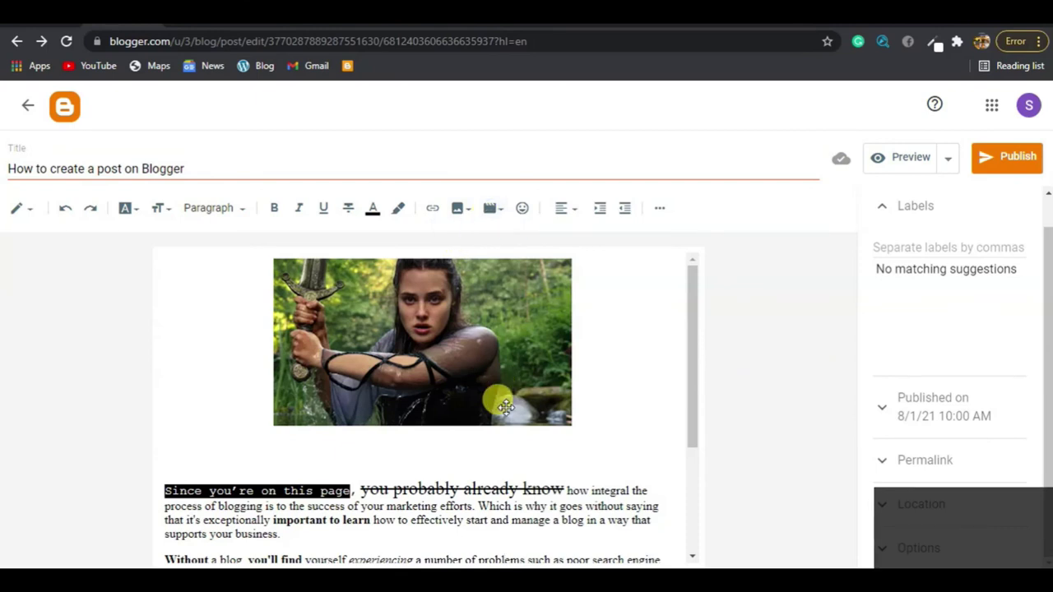
pyautogui.scroll(-2, 502, 395)
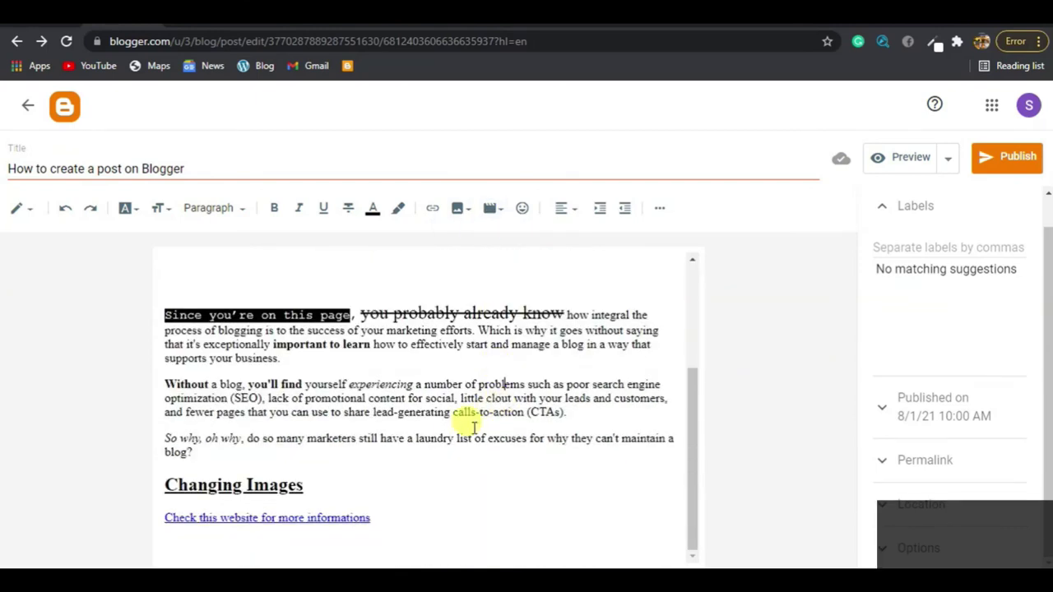
pyautogui.click(319, 454)
pyautogui.scroll(1, 411, 287)
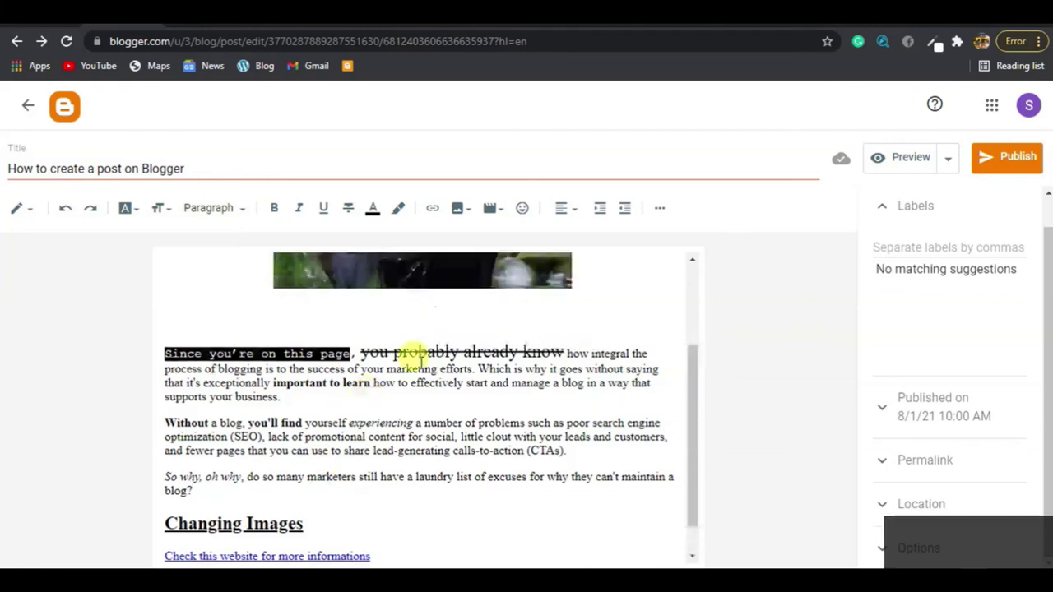
pyautogui.scroll(1, 411, 287)
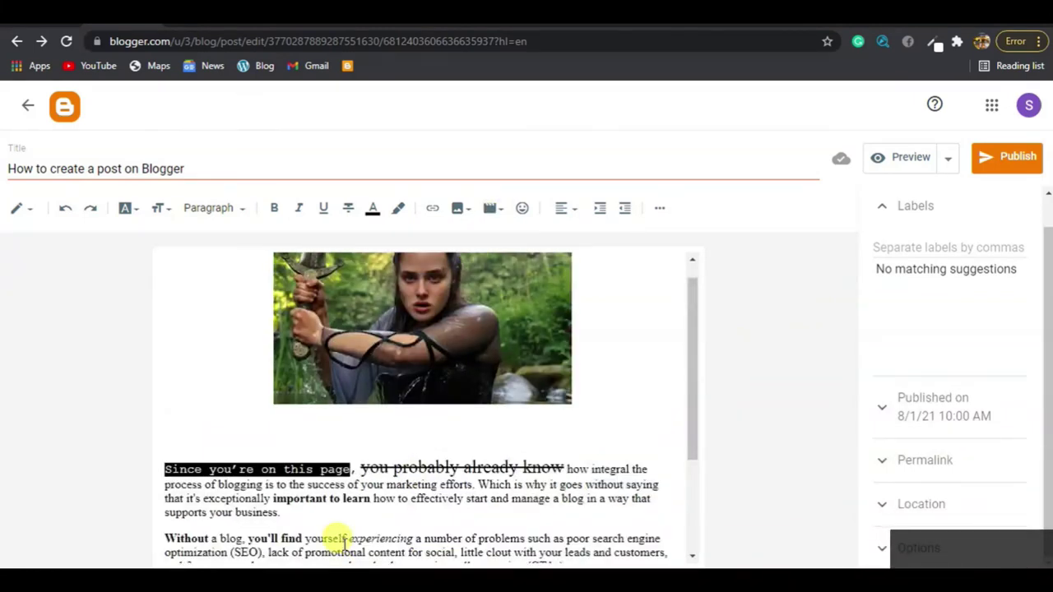
pyautogui.scroll(-2, 334, 494)
pyautogui.click(349, 375)
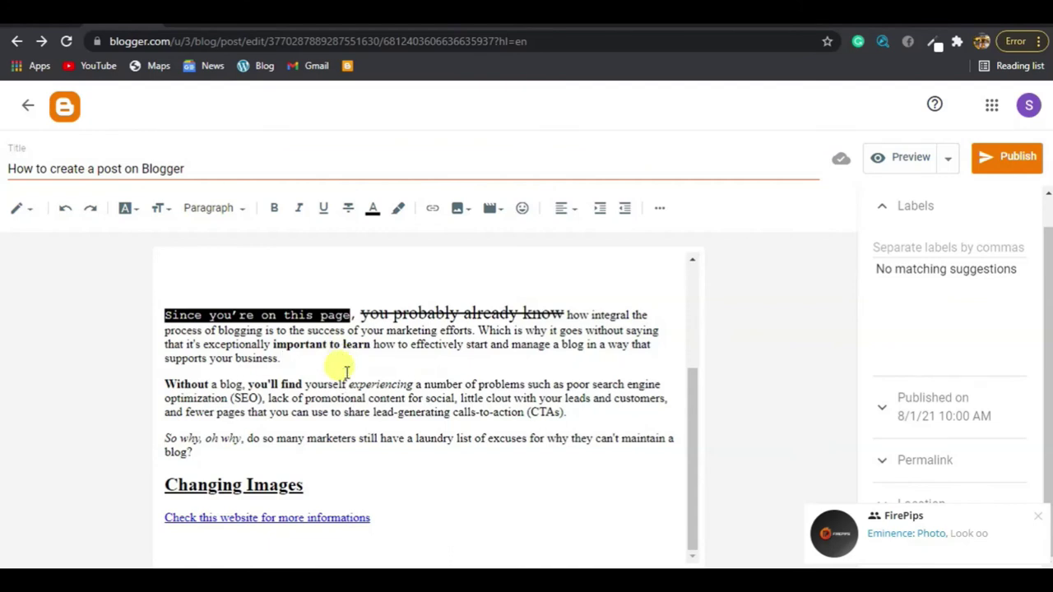
pyautogui.press('Return')
pyautogui.press('Return')
pyautogui.press('Return')
pyautogui.click(211, 401)
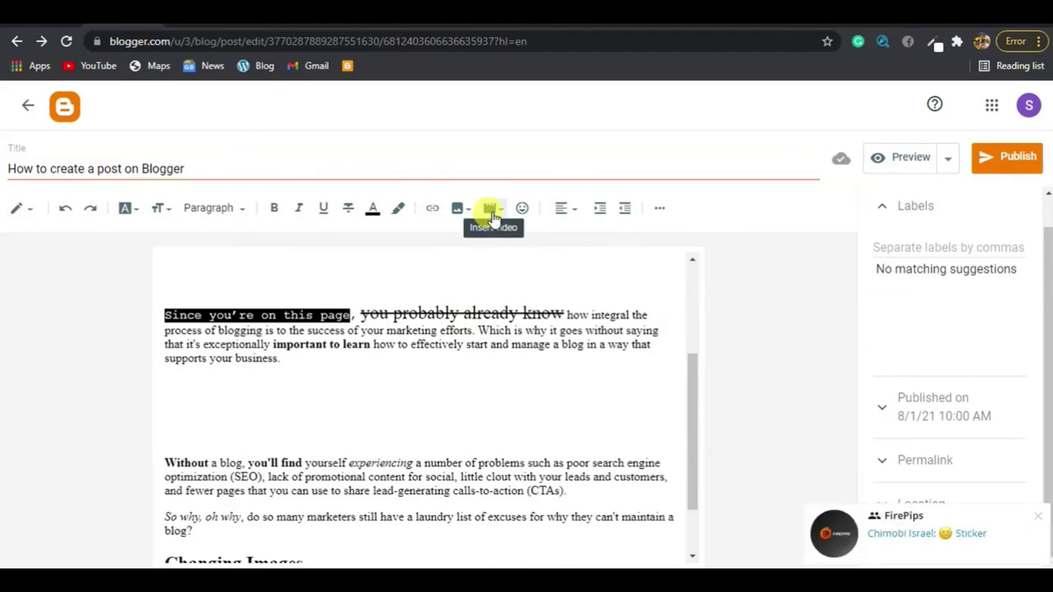
pyautogui.click(491, 211)
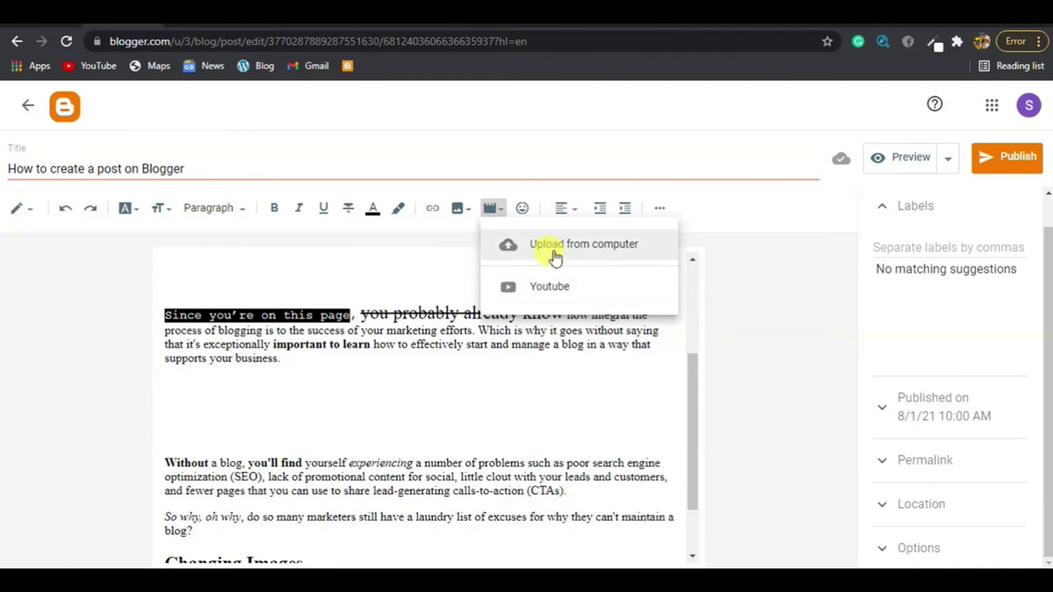
pyautogui.click(520, 257)
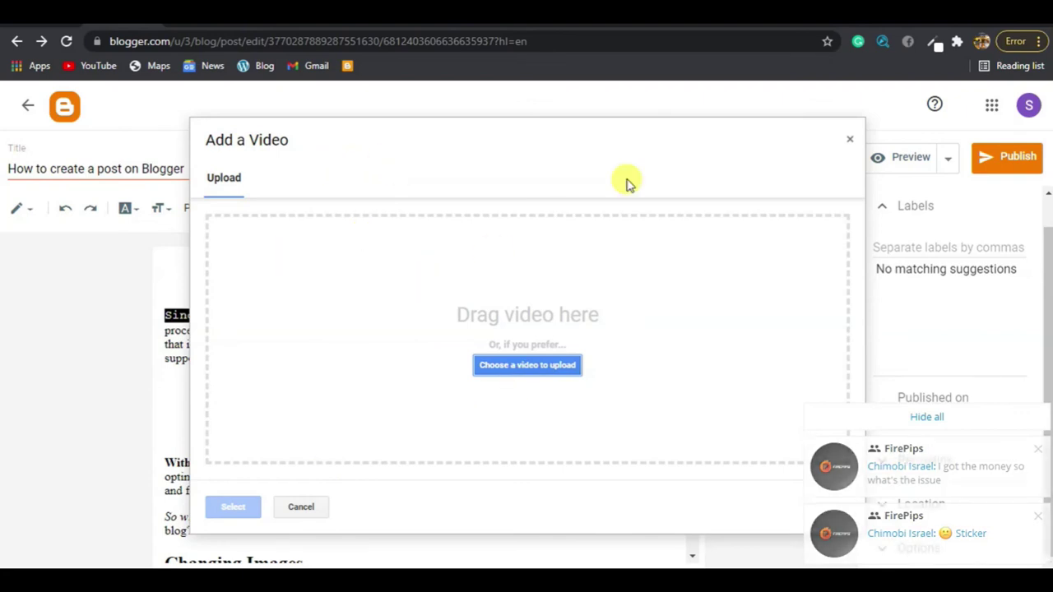
pyautogui.click(286, 507)
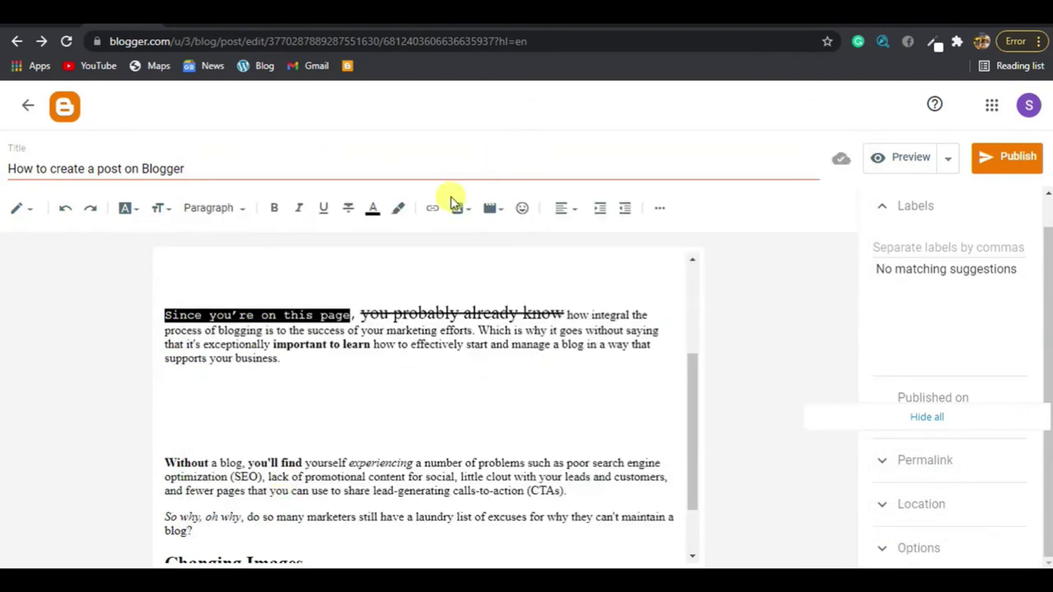
# Step: Search YouTube for "how to create a post on blogger" as the source for a video in the post
pyautogui.click(492, 209)
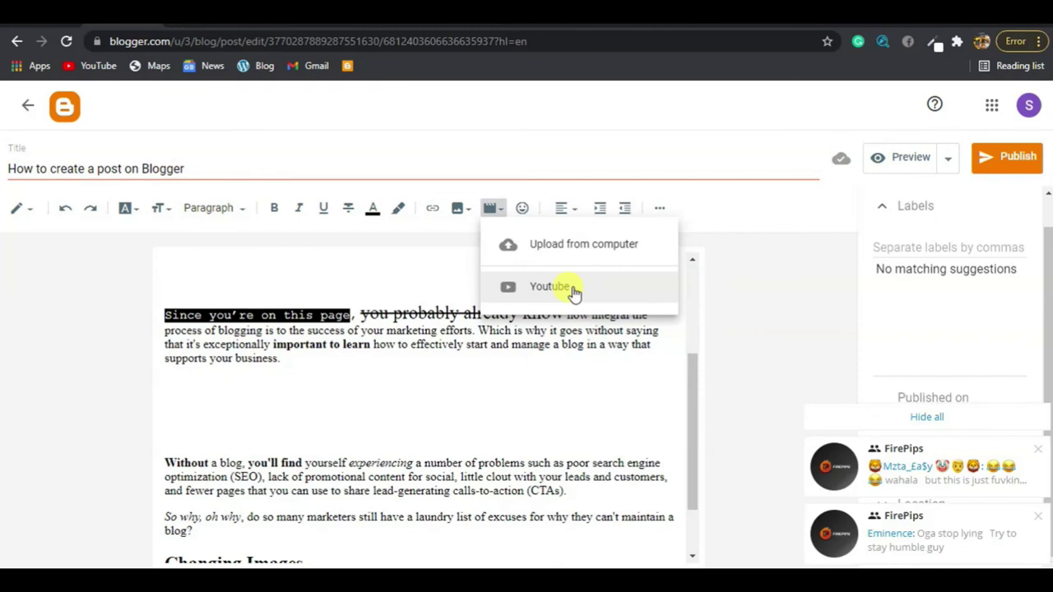
pyautogui.click(574, 292)
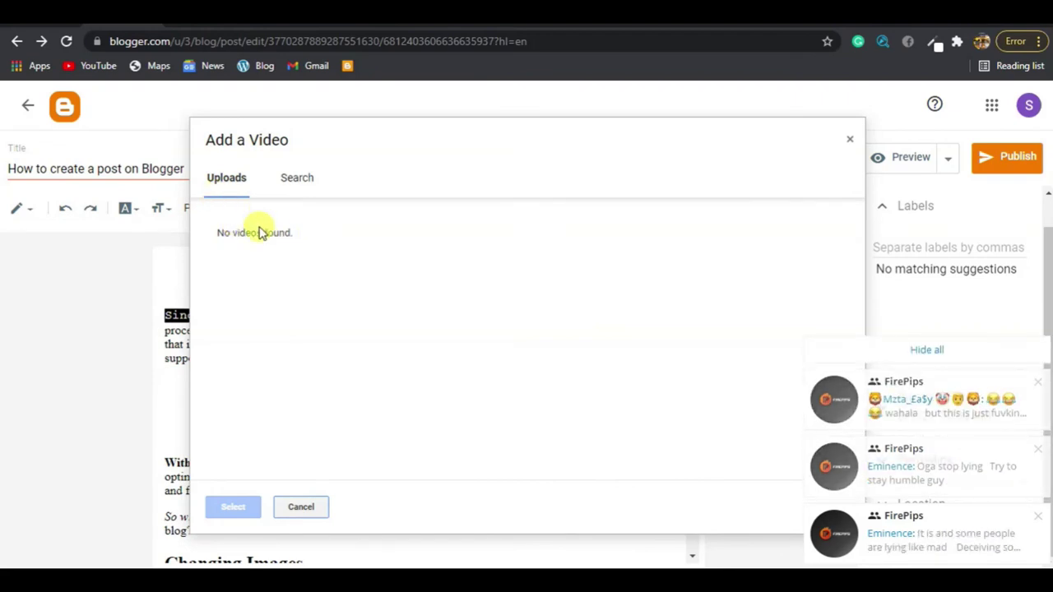
pyautogui.click(305, 183)
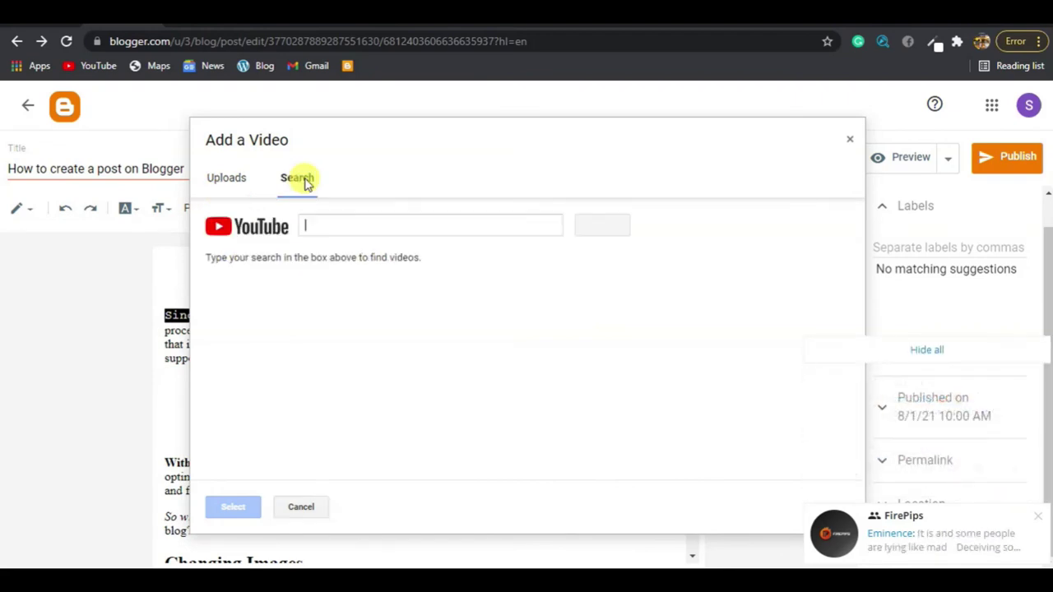
pyautogui.click(212, 181)
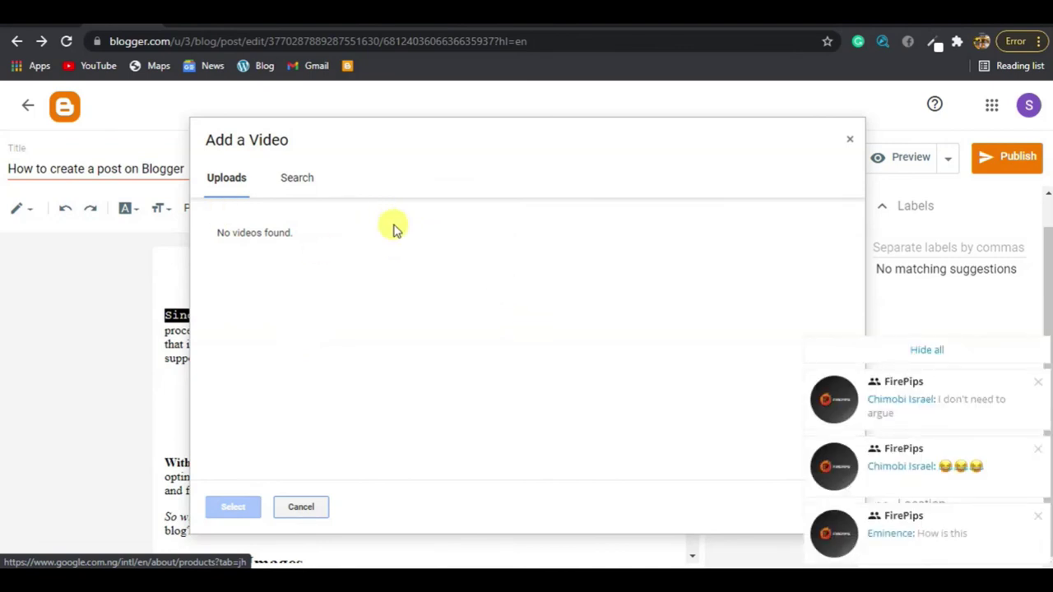
pyautogui.click(296, 182)
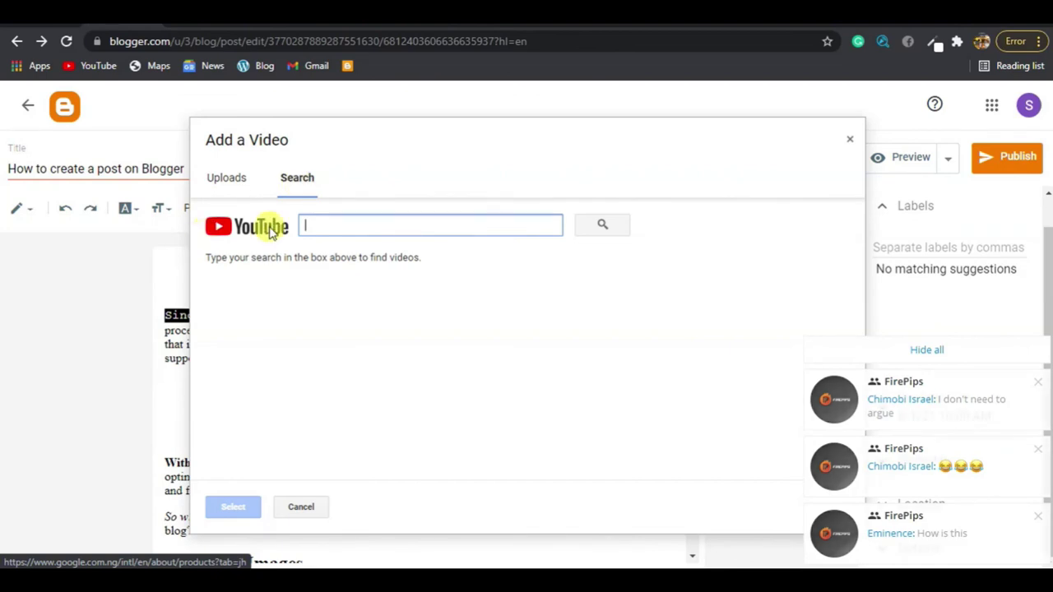
pyautogui.click(370, 230)
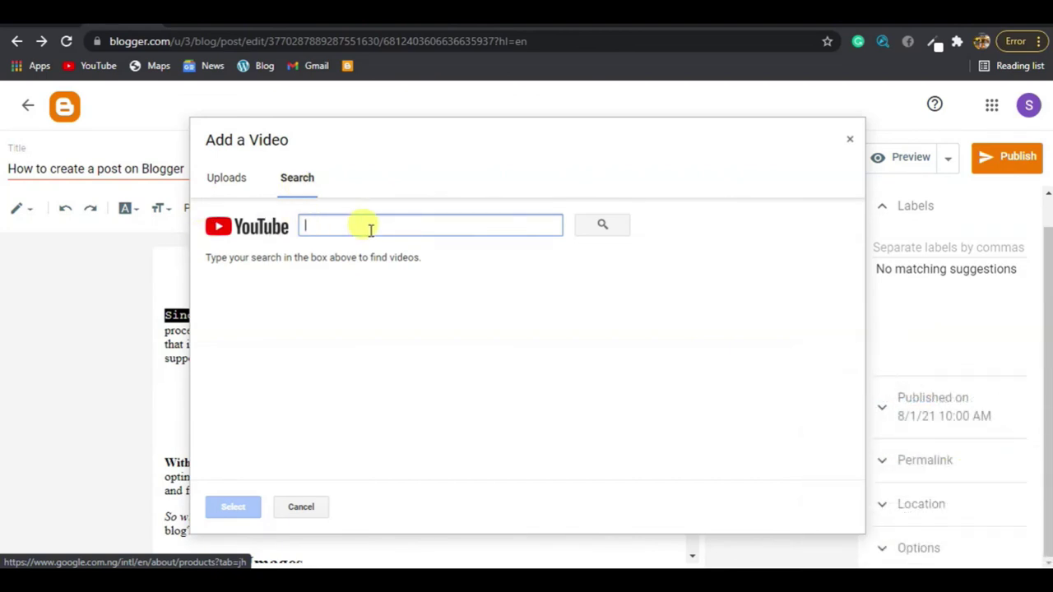
pyautogui.write('how to create a post on blogger')
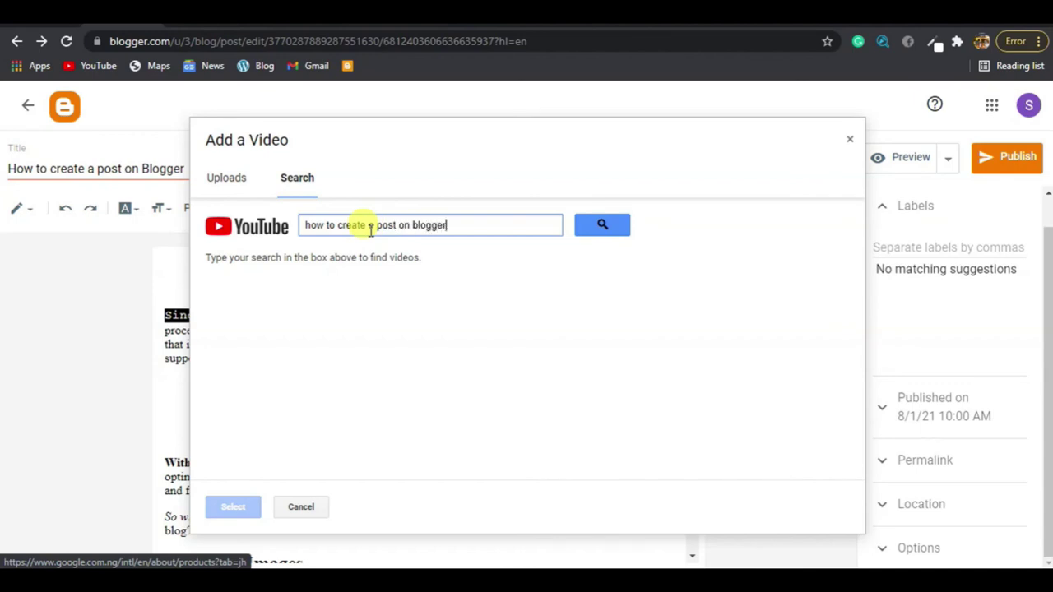
pyautogui.press('Return')
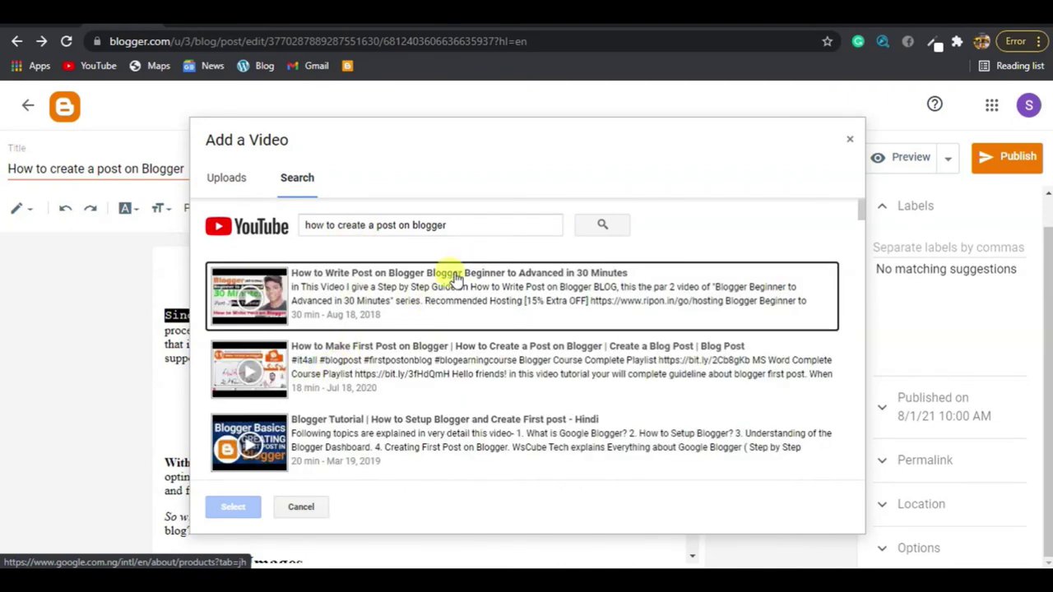
# Step: Insert the YouTube video "Create FREE BLOG & Earn Money Online | What is Blogger ? | Full Basic Tutorial Guide in Hindi" from the search results
pyautogui.scroll(-5, 416, 404)
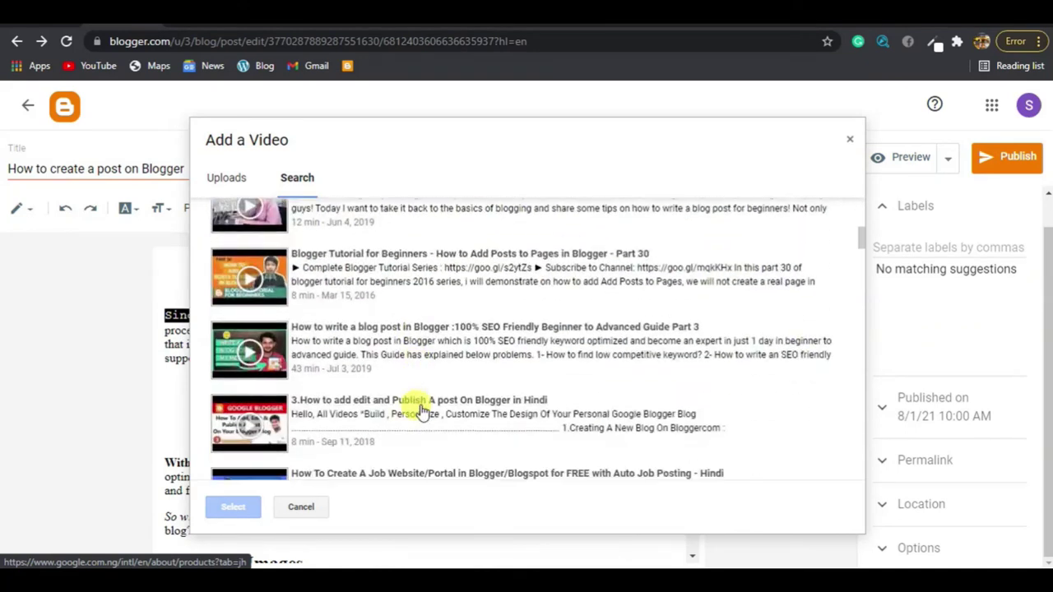
pyautogui.scroll(-10, 422, 411)
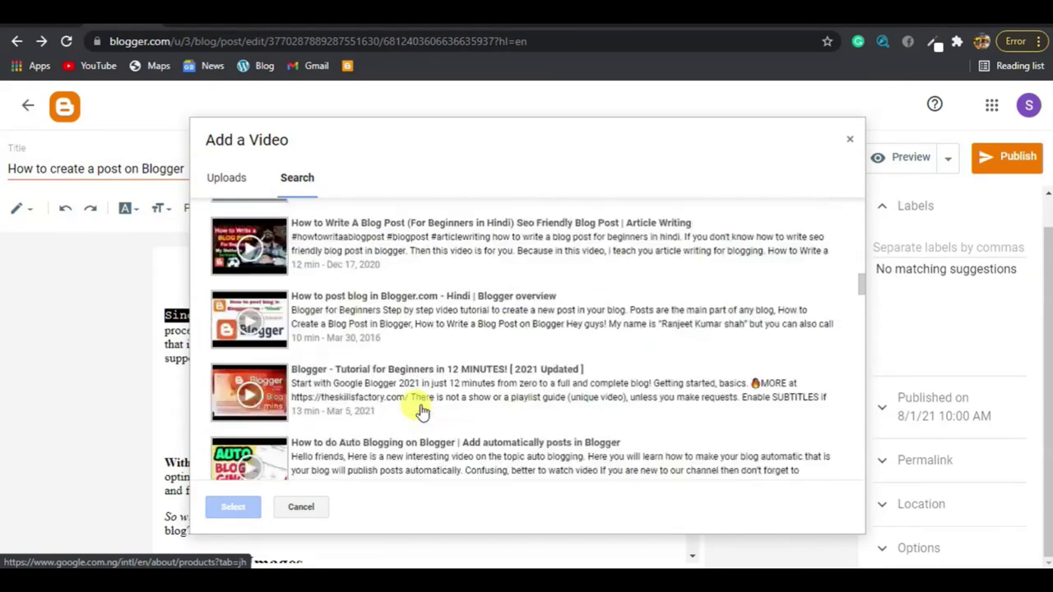
pyautogui.scroll(-15, 422, 412)
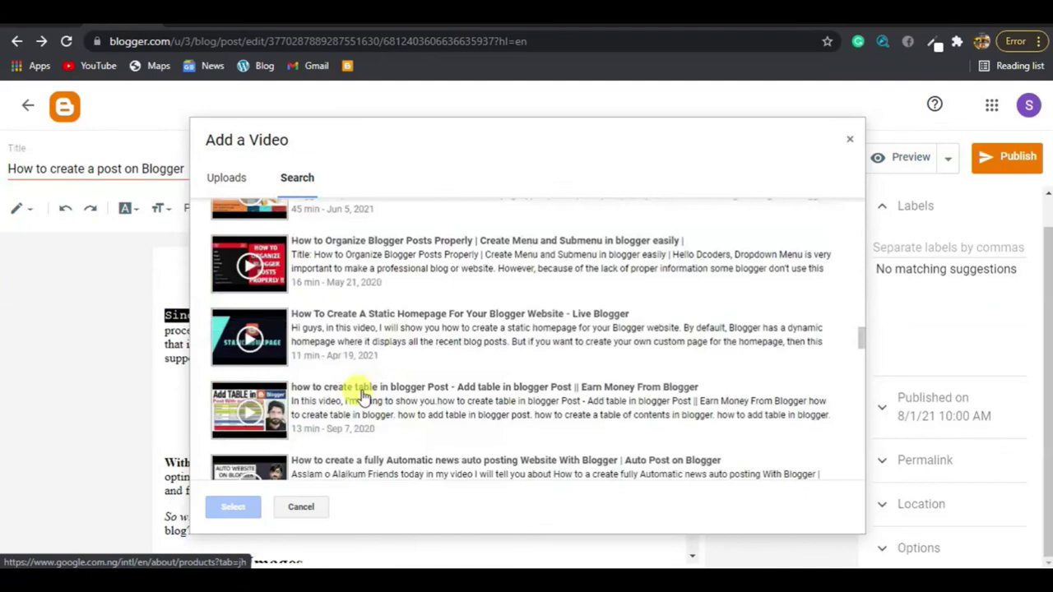
pyautogui.scroll(2, 345, 375)
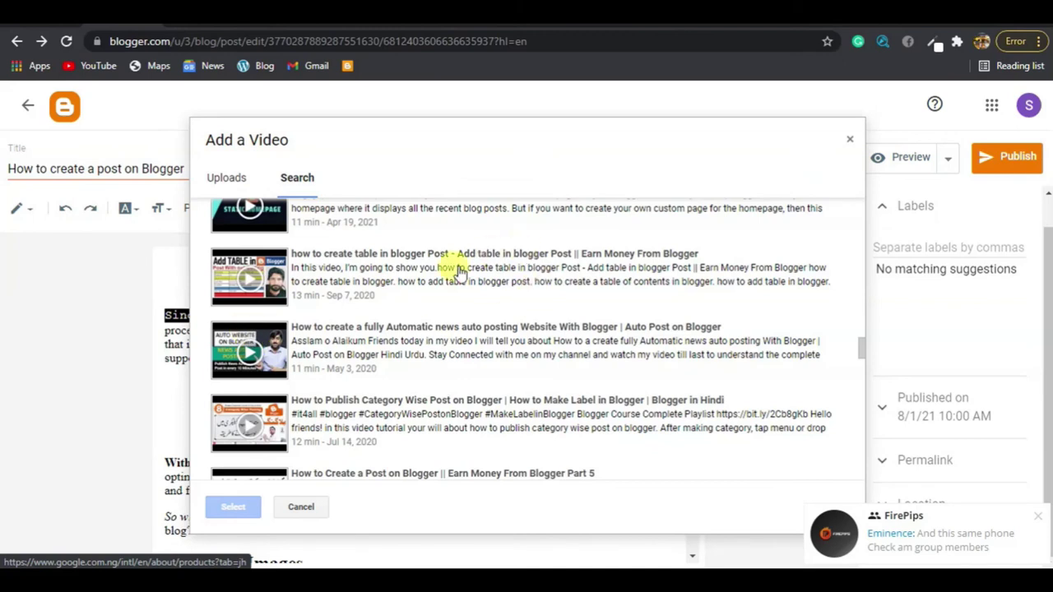
pyautogui.scroll(5, 447, 268)
pyautogui.scroll(3, 338, 191)
pyautogui.scroll(-8, 335, 193)
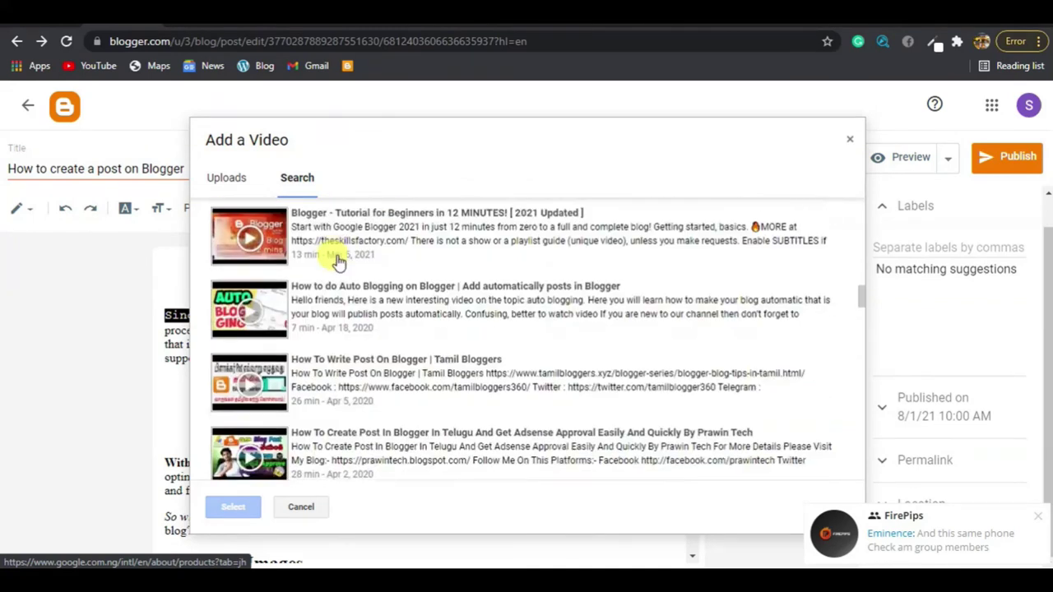
pyautogui.click(360, 279)
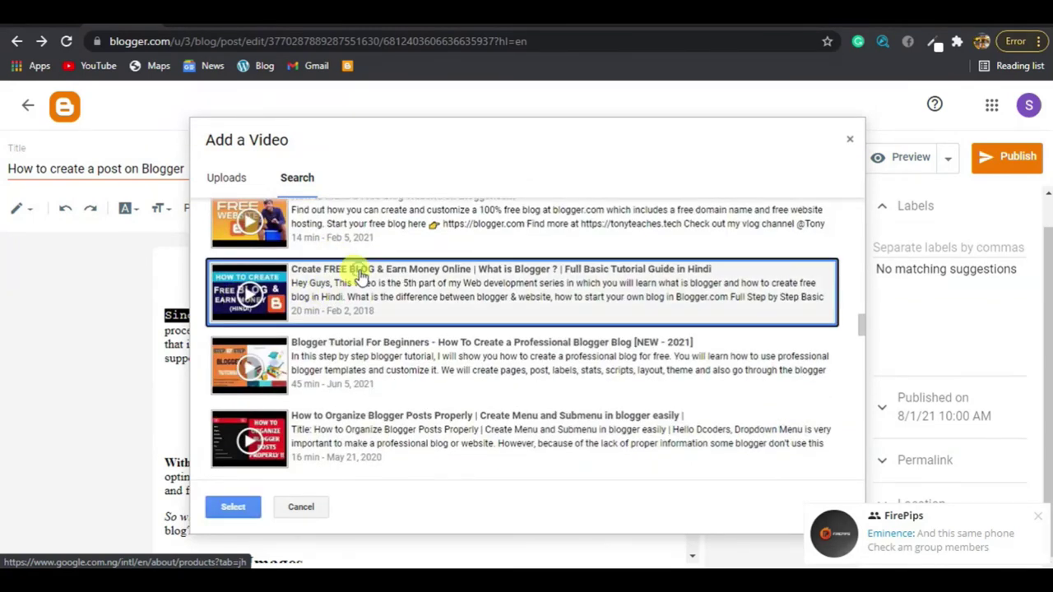
pyautogui.click(231, 508)
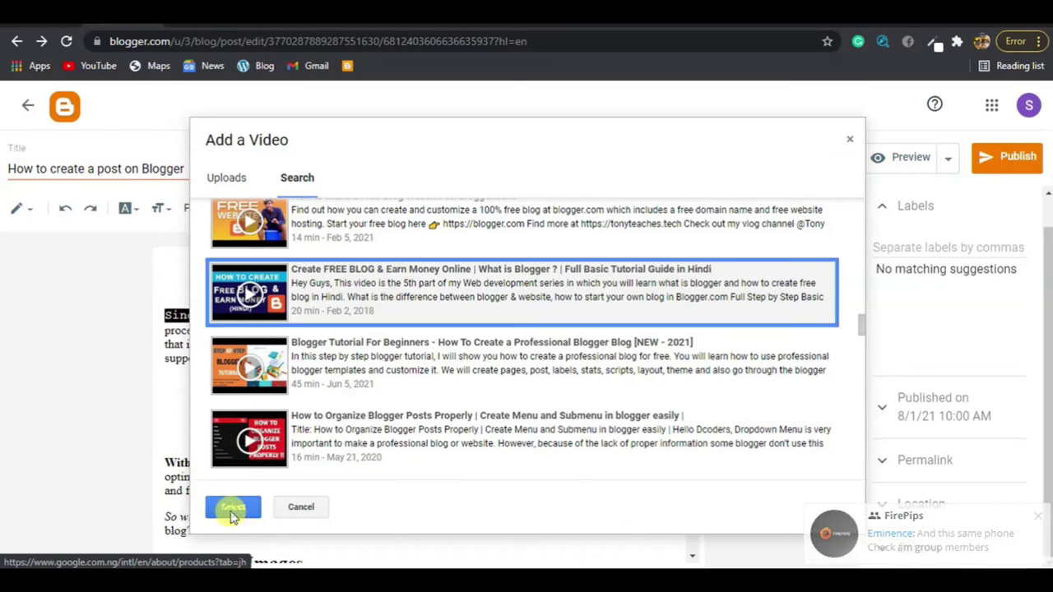
# Step: Remove the blank line above the inserted video and one of the blank lines below it
pyautogui.scroll(-3, 344, 369)
pyautogui.click(216, 350)
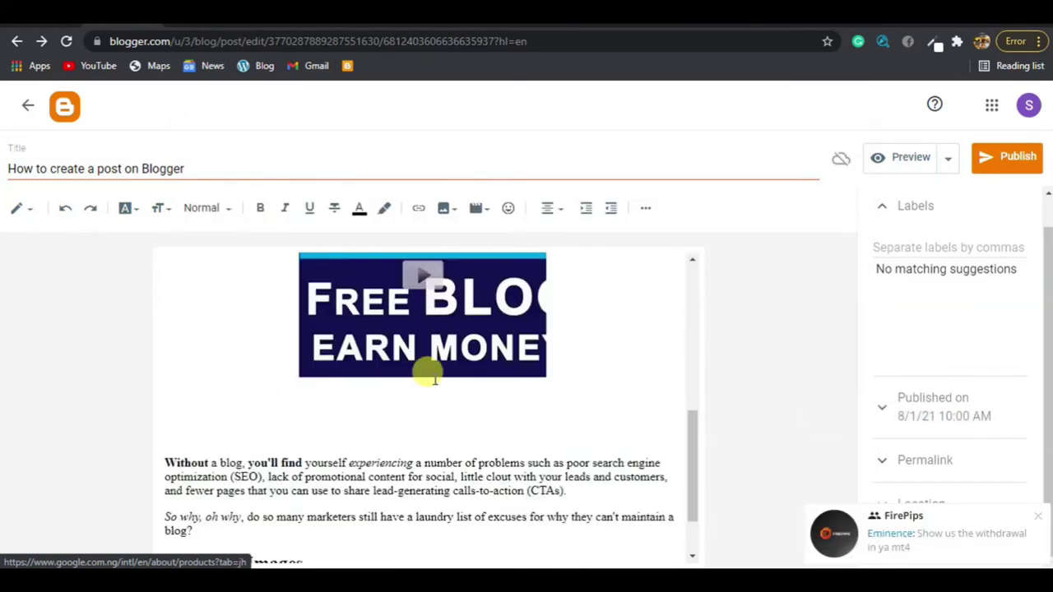
pyautogui.scroll(3, 426, 379)
pyautogui.click(359, 386)
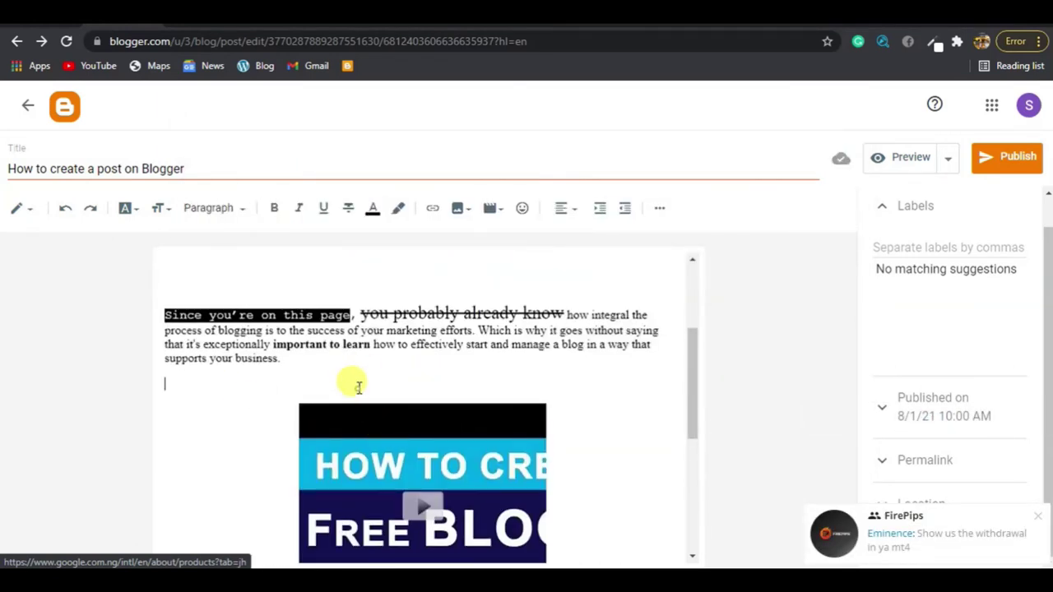
pyautogui.press('BackSpace')
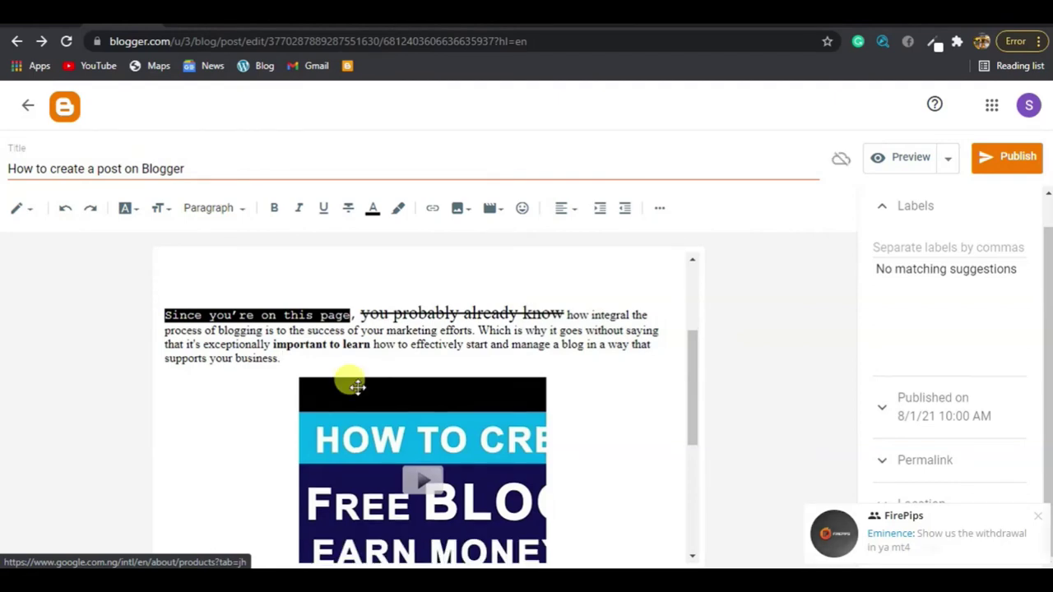
pyautogui.scroll(-3, 357, 386)
pyautogui.click(344, 384)
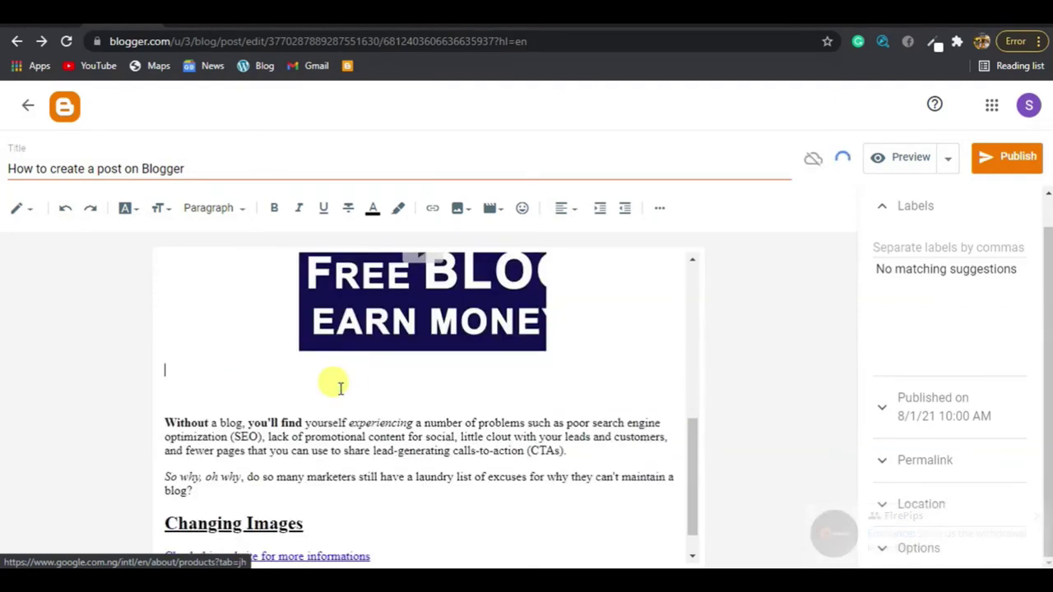
pyautogui.press('BackSpace')
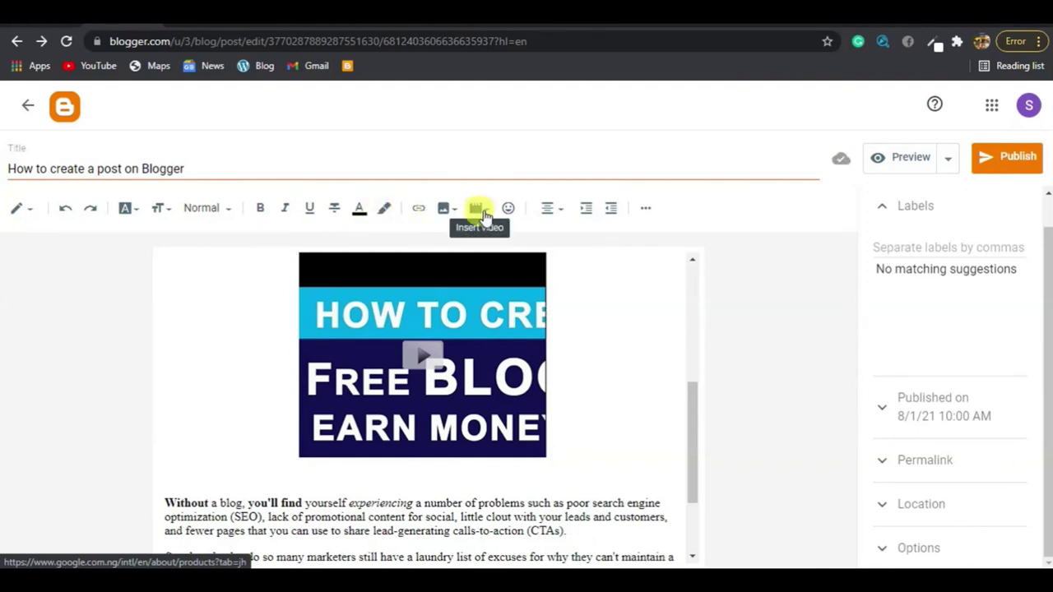
# Step: Enlarge the video below the opening paragraph slightly in both directions and widen it further
pyautogui.scroll(-2, 482, 299)
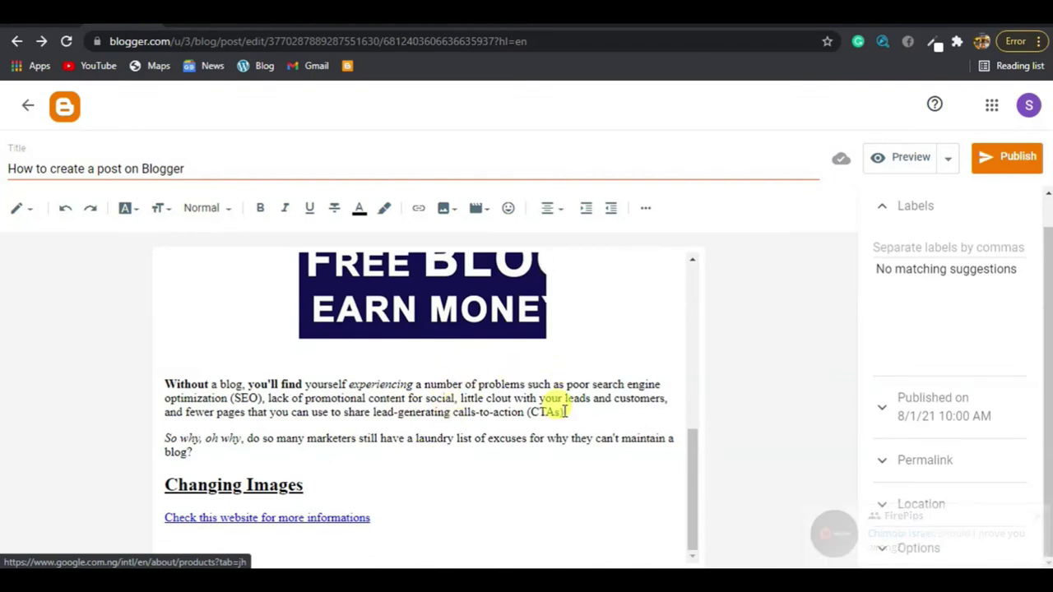
pyautogui.click(362, 306)
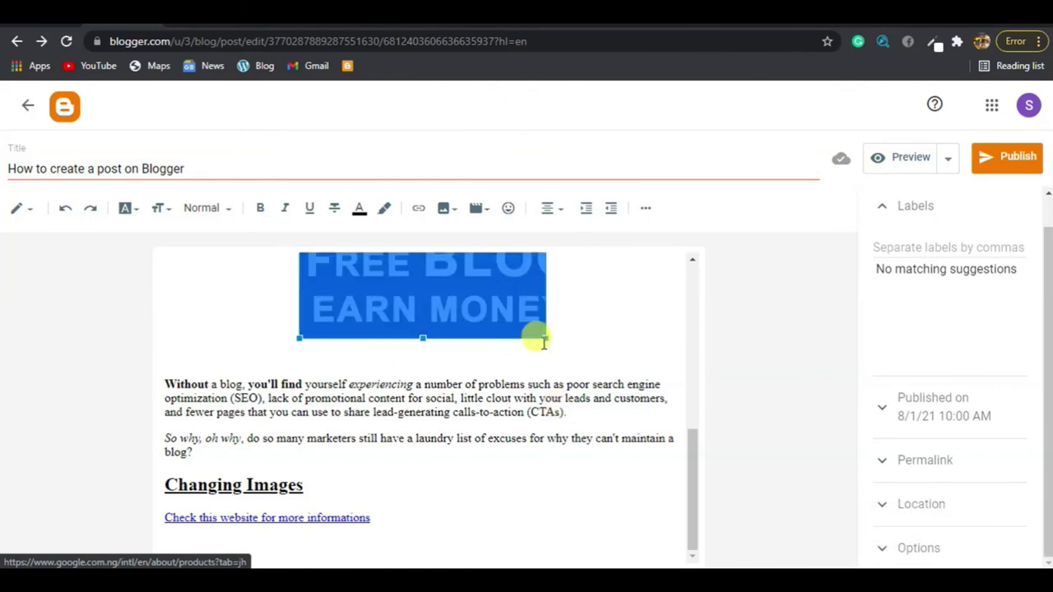
pyautogui.moveTo(543, 334); pyautogui.dragTo(568, 354)
pyautogui.scroll(2, 426, 409)
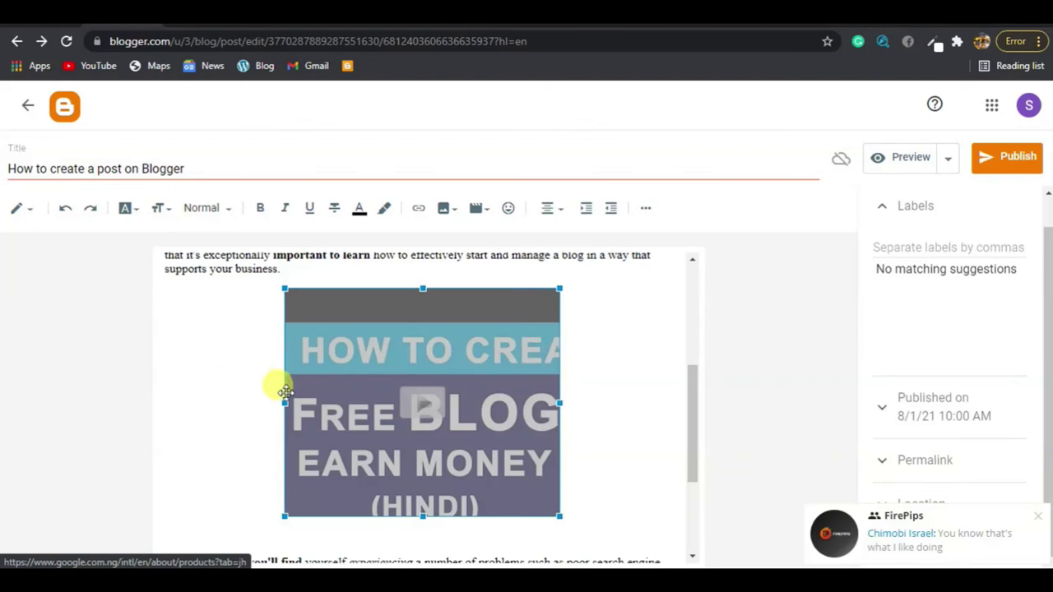
pyautogui.moveTo(282, 402); pyautogui.dragTo(250, 402)
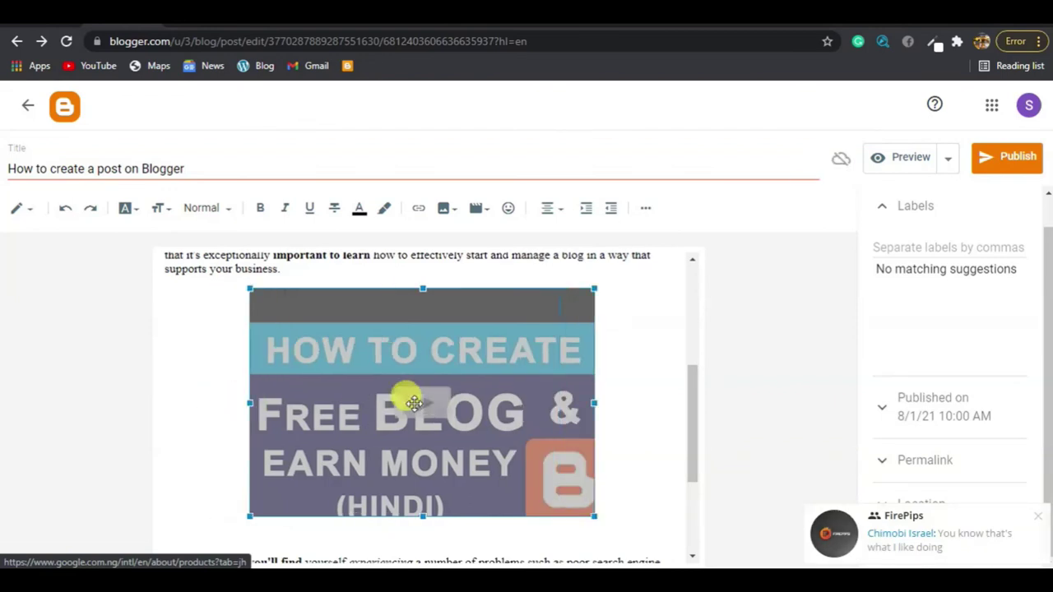
# Step: Add a blank line below the "Without a blog" paragraph that ends with "calls-to-action (CTAs)."
pyautogui.click(465, 278)
pyautogui.scroll(-2, 376, 370)
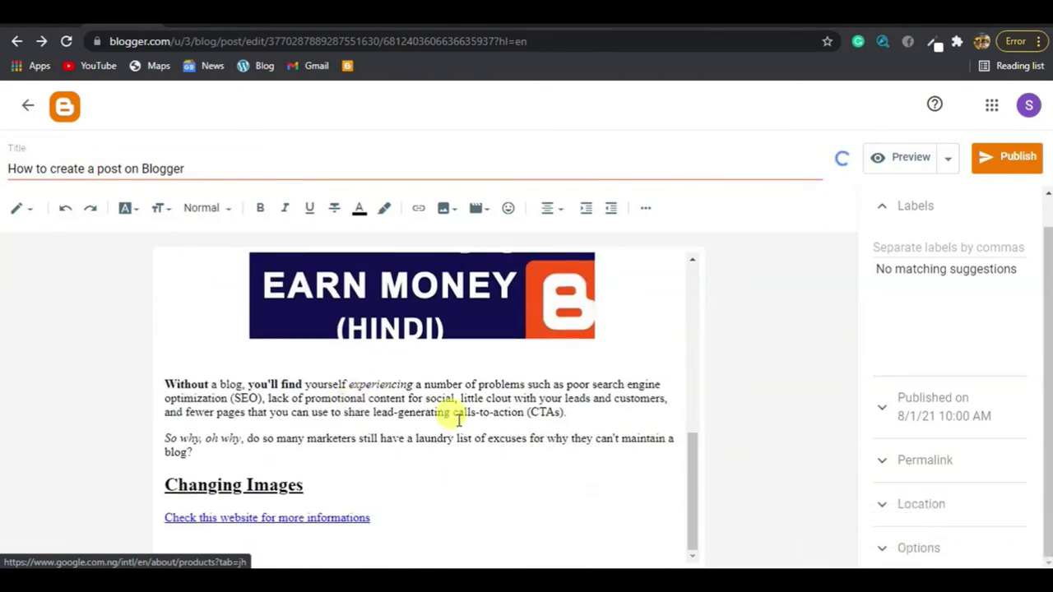
pyautogui.click(584, 420)
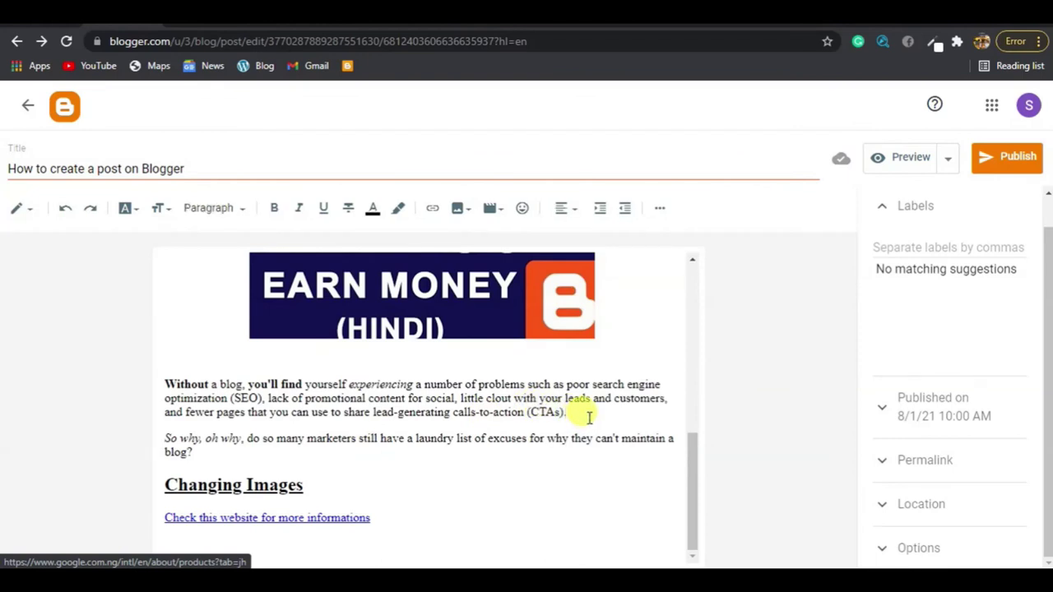
pyautogui.press('Return')
pyautogui.press('Return')
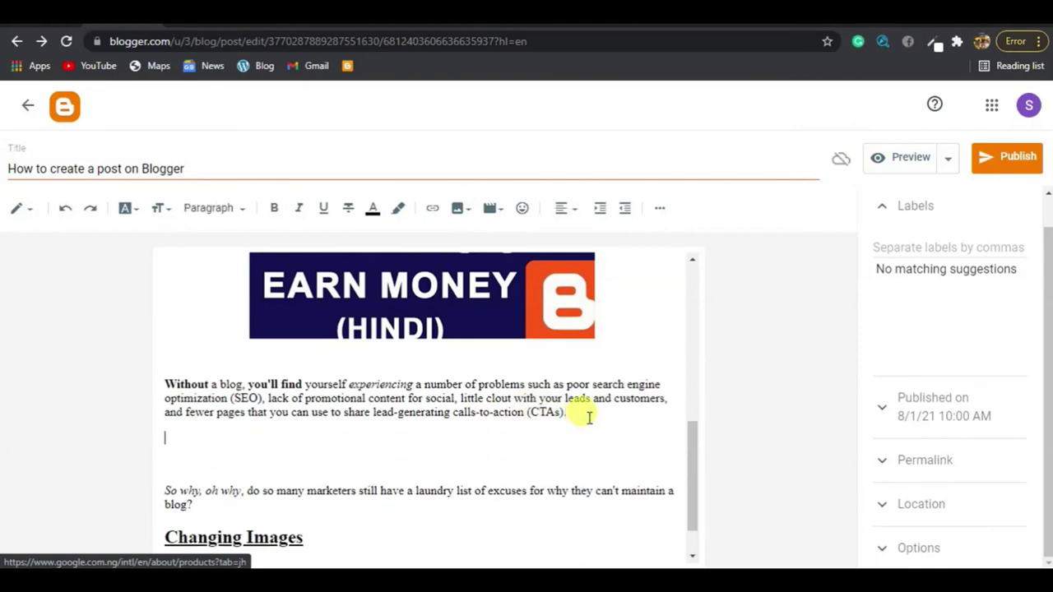
pyautogui.press('BackSpace')
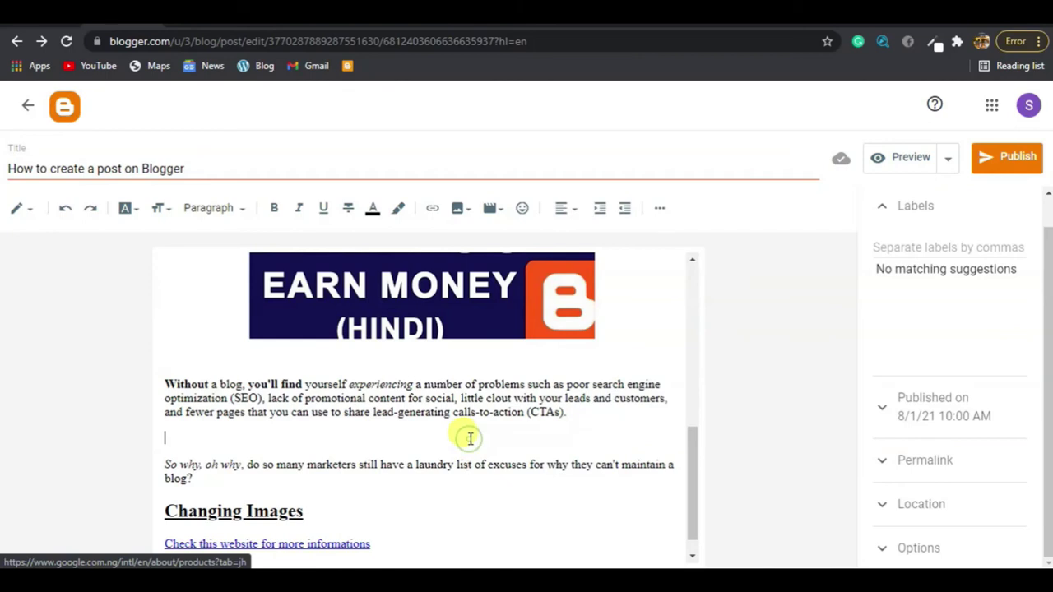
# Step: View the post's HTML source and return to the compose view
pyautogui.click(19, 212)
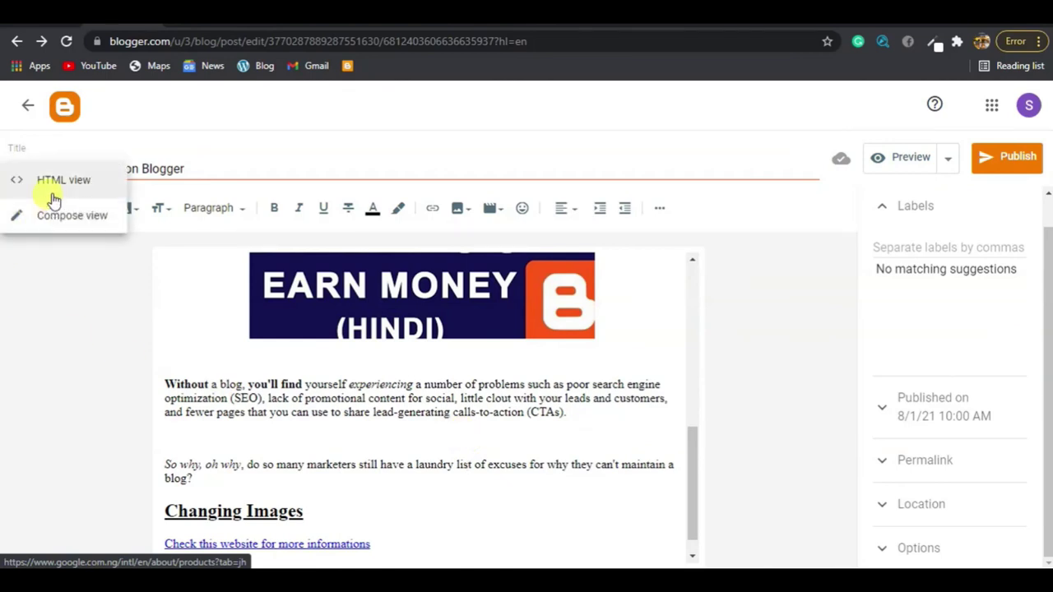
pyautogui.click(53, 181)
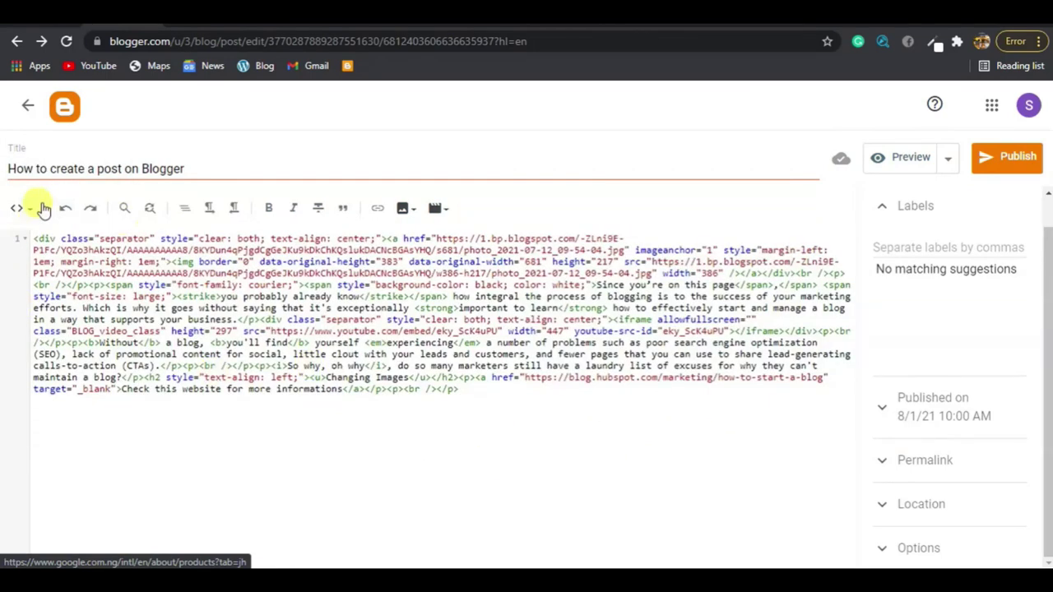
pyautogui.click(42, 206)
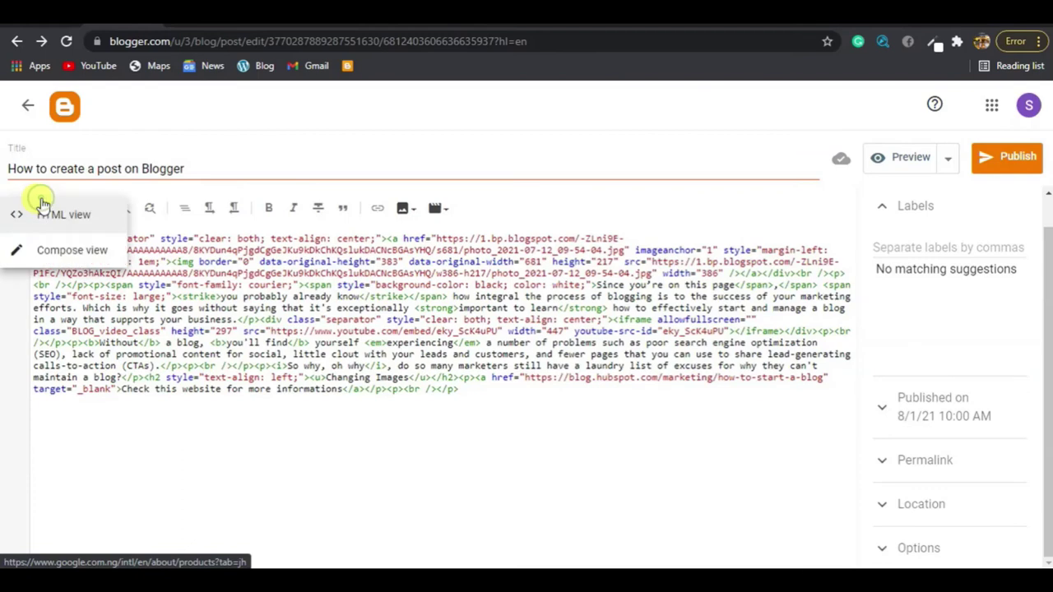
pyautogui.click(47, 247)
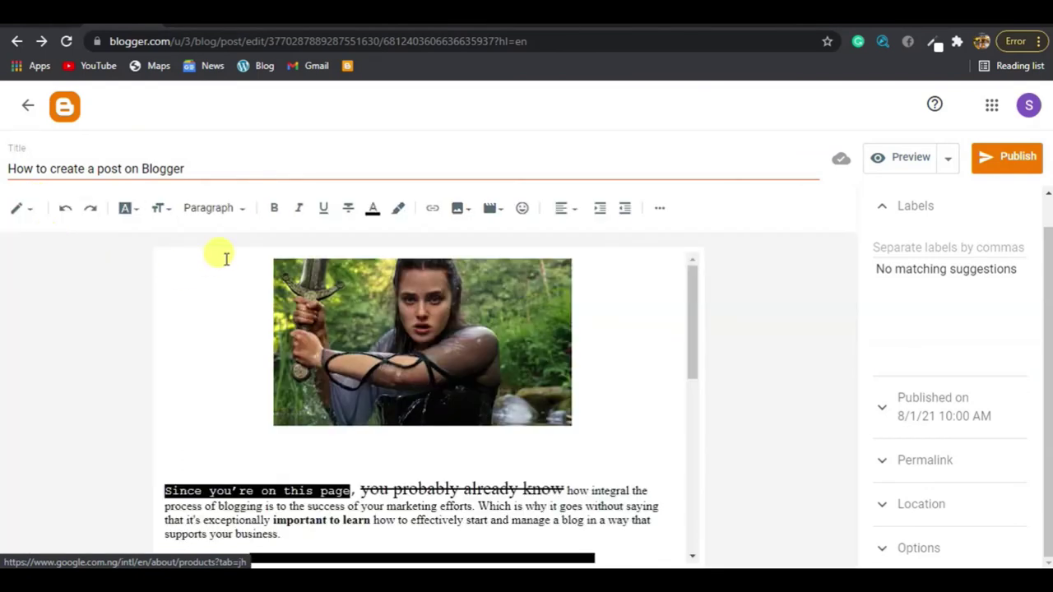
# Step: Insert the thumbs up sign emoji on the blank line above the "So why, oh why" paragraph
pyautogui.scroll(-4, 226, 258)
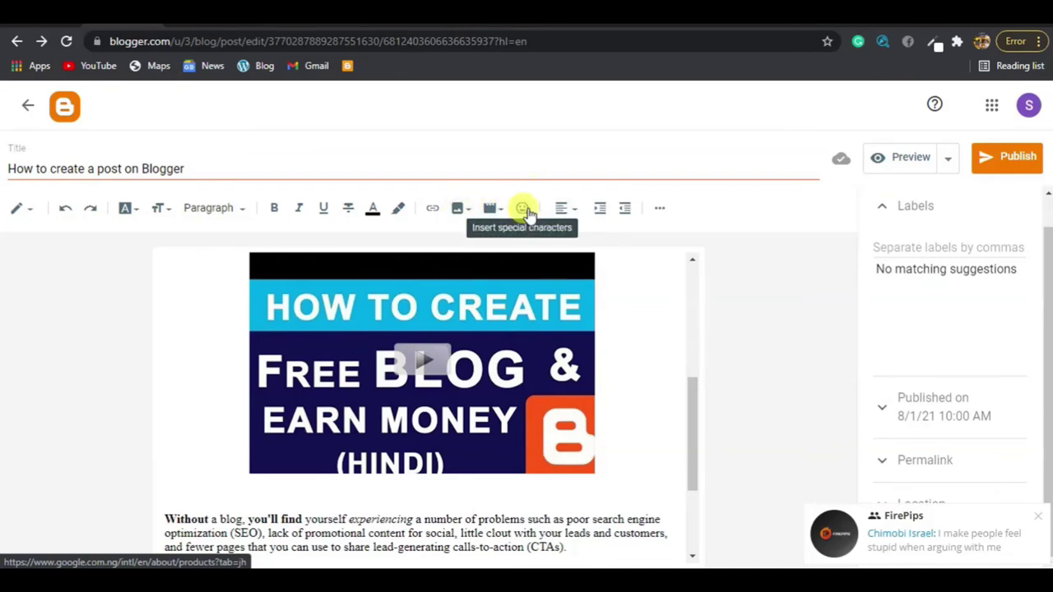
pyautogui.scroll(-2, 484, 371)
pyautogui.click(341, 407)
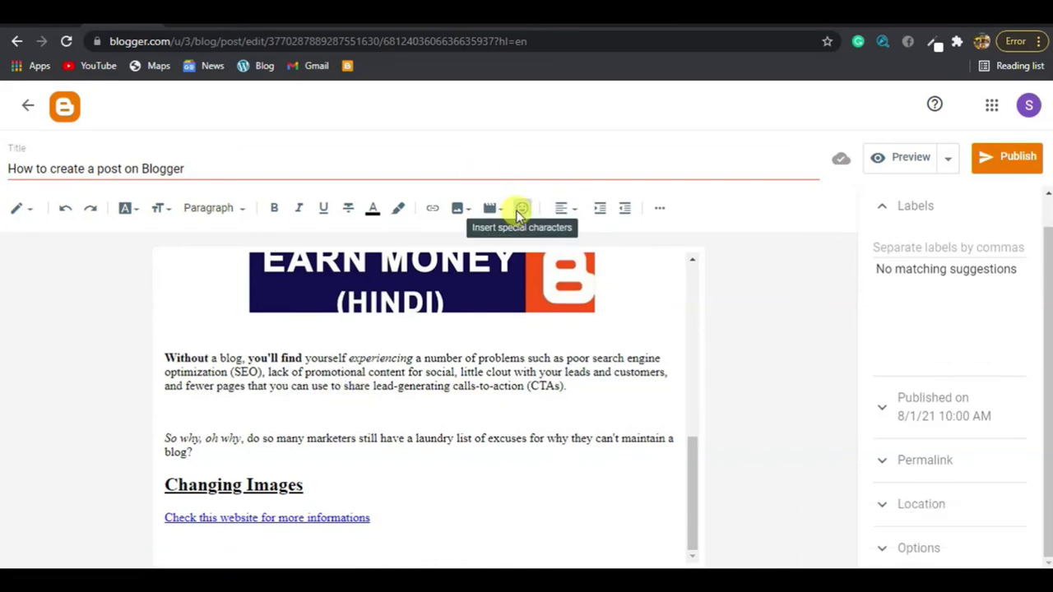
pyautogui.click(519, 211)
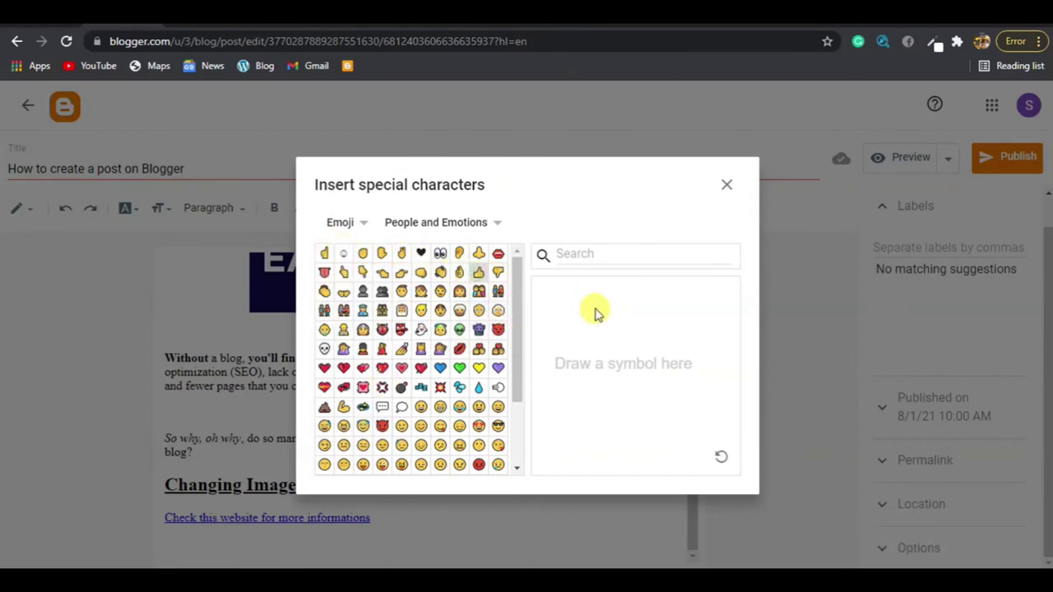
pyautogui.click(477, 277)
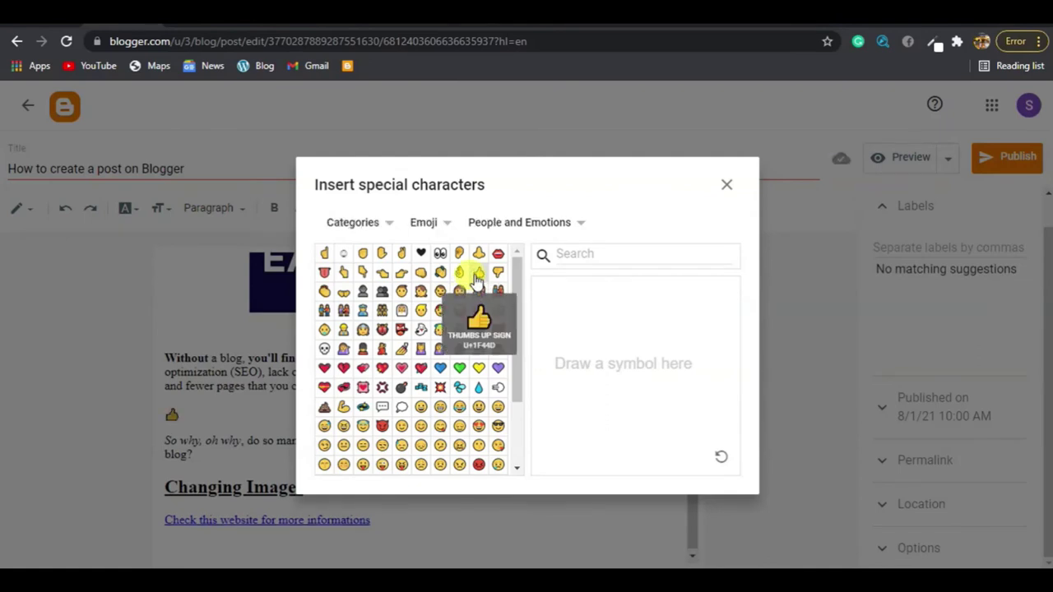
# Step: Search the special characters by drawing a right-pointing arrow, and clear the drawing
pyautogui.moveTo(623, 328); pyautogui.dragTo(598, 355)
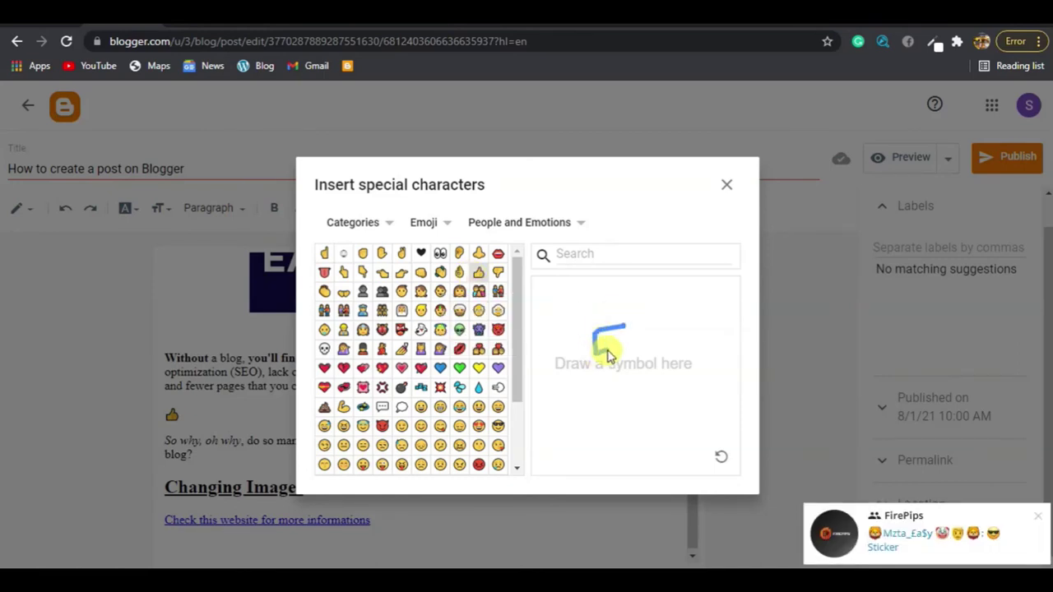
pyautogui.click(716, 454)
pyautogui.moveTo(570, 354); pyautogui.dragTo(646, 352)
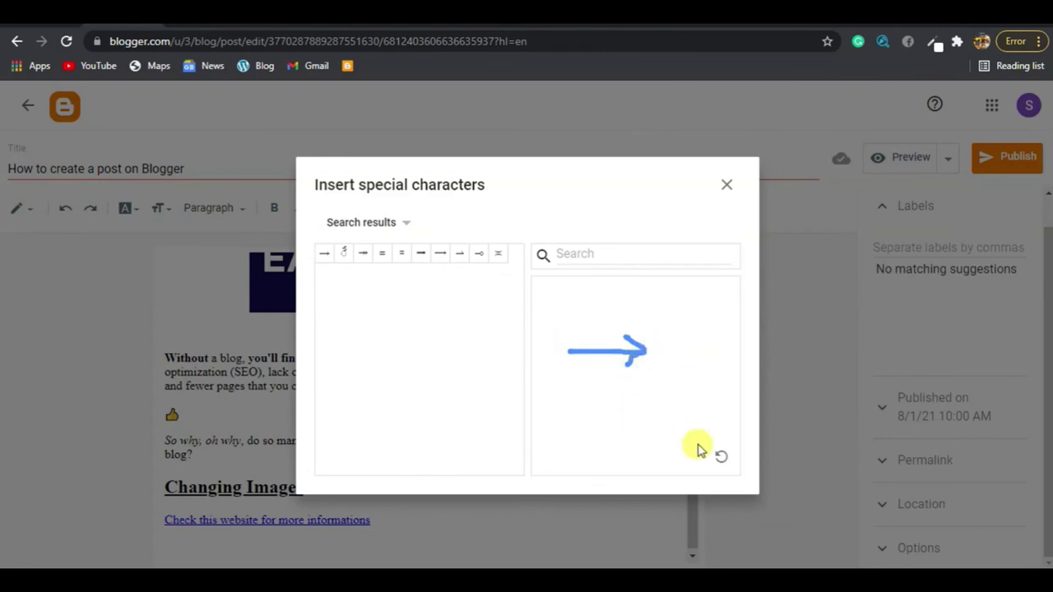
pyautogui.click(721, 458)
# Step: Draw a round face with dots in the symbol search, insert the straight-mouthed face emoji after the thumbs up, and close the dialog
pyautogui.moveTo(589, 387)
pyautogui.mouseDown()
pyautogui.moveTo(594, 344)
pyautogui.moveTo(587, 389)
pyautogui.mouseUp()
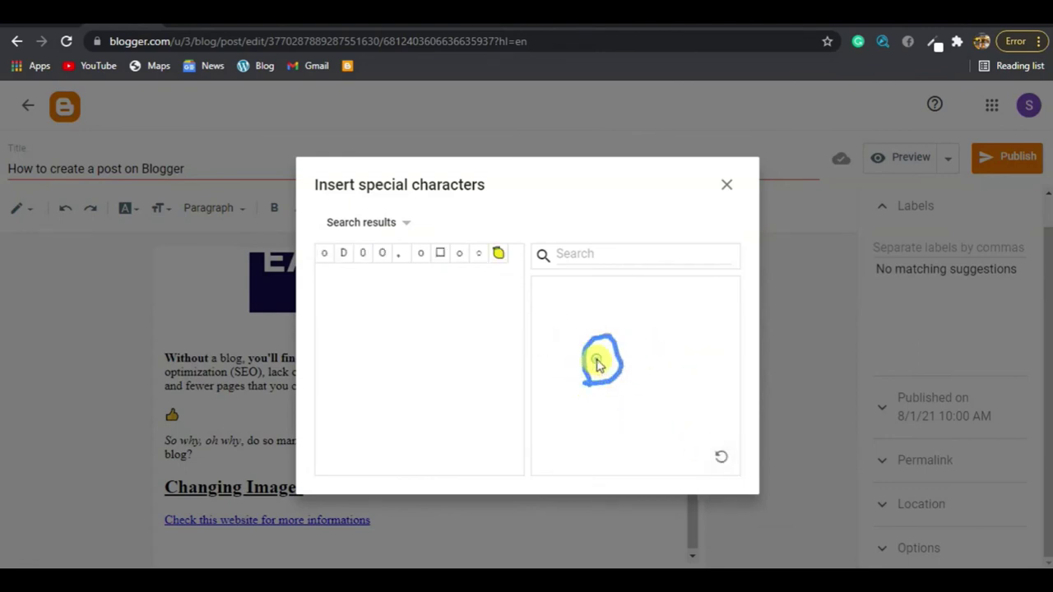
pyautogui.click(608, 360)
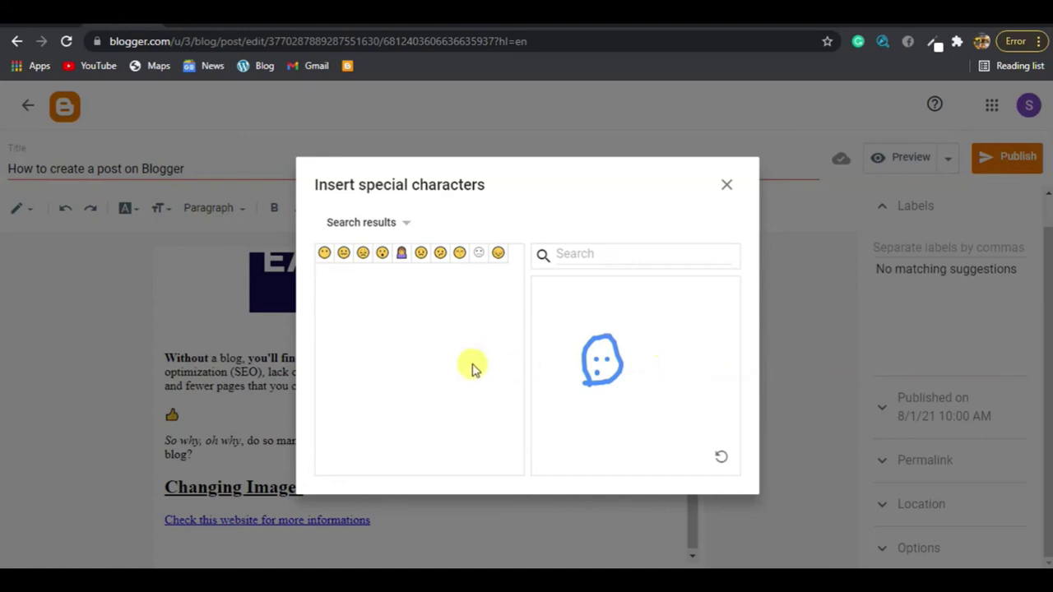
pyautogui.click(345, 255)
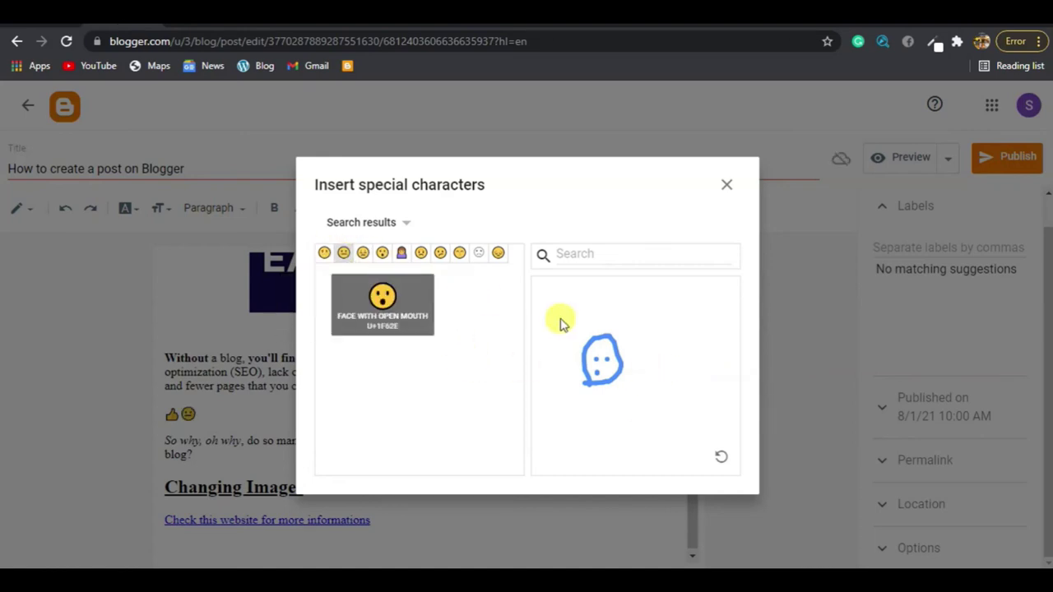
pyautogui.click(727, 184)
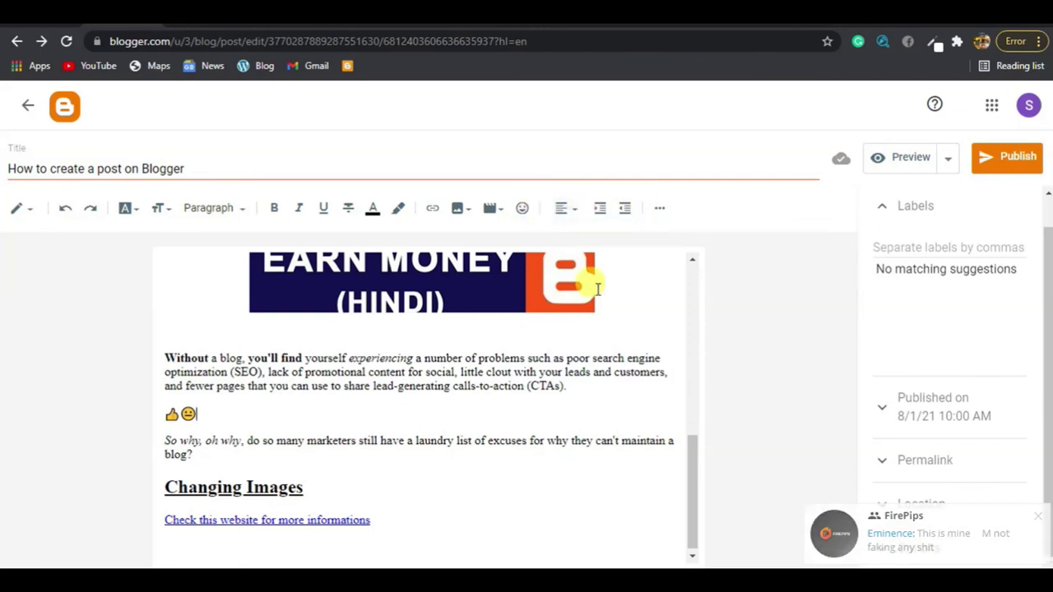
# Step: Center the "Changing Images" heading
pyautogui.moveTo(695, 438); pyautogui.dragTo(505, 494)
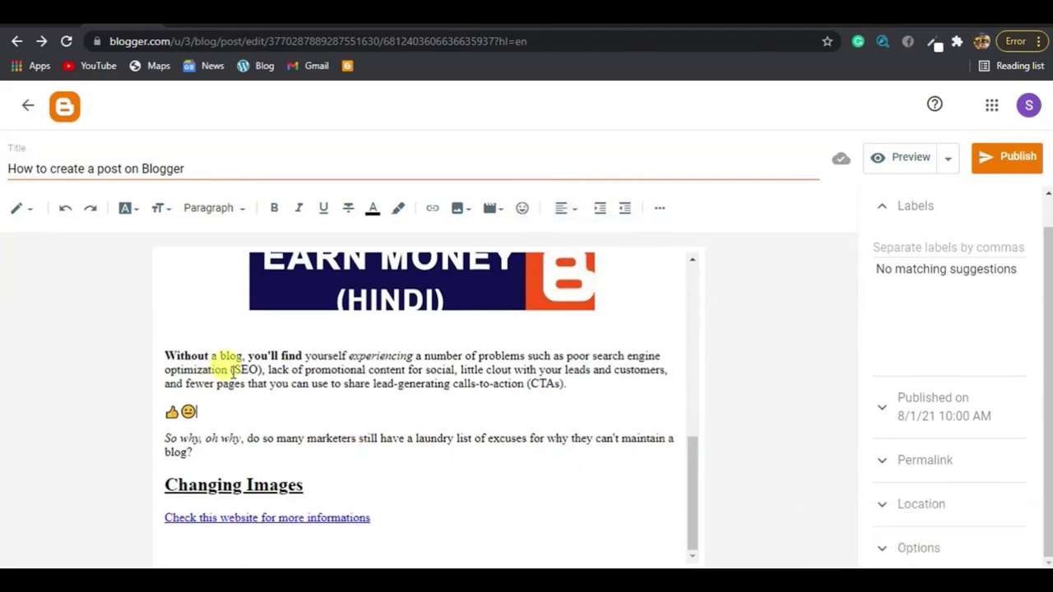
pyautogui.scroll(8, 390, 343)
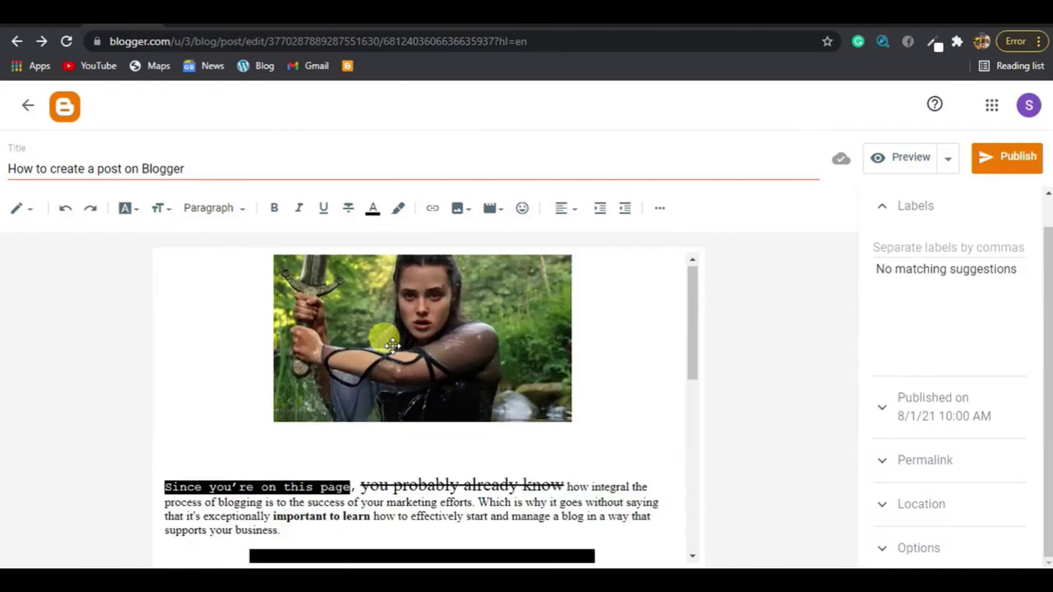
pyautogui.scroll(-8, 390, 362)
pyautogui.moveTo(334, 478); pyautogui.dragTo(268, 485)
pyautogui.moveTo(157, 499); pyautogui.dragTo(157, 483)
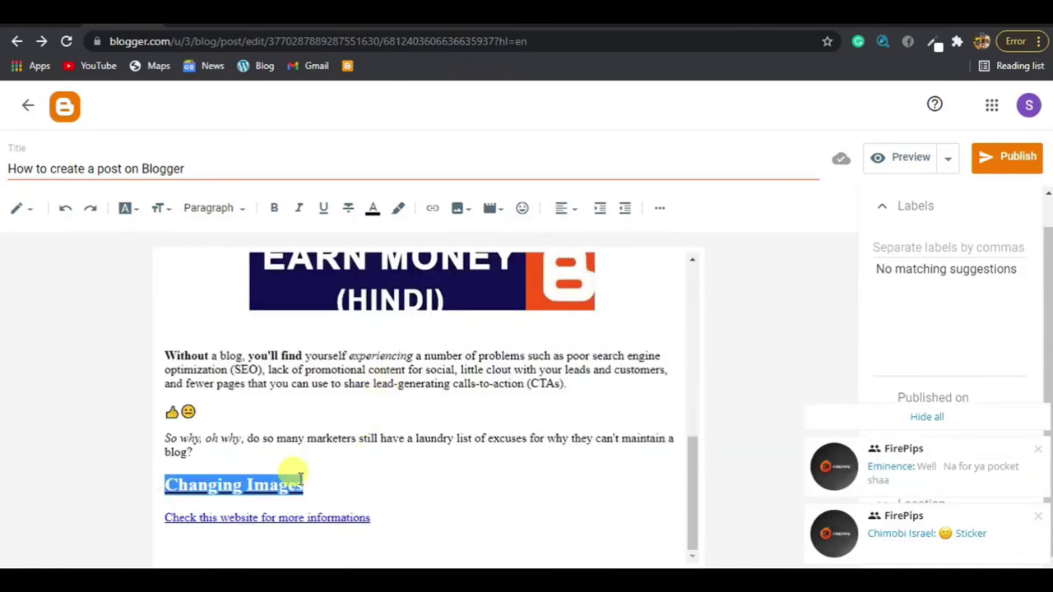
pyautogui.click(566, 214)
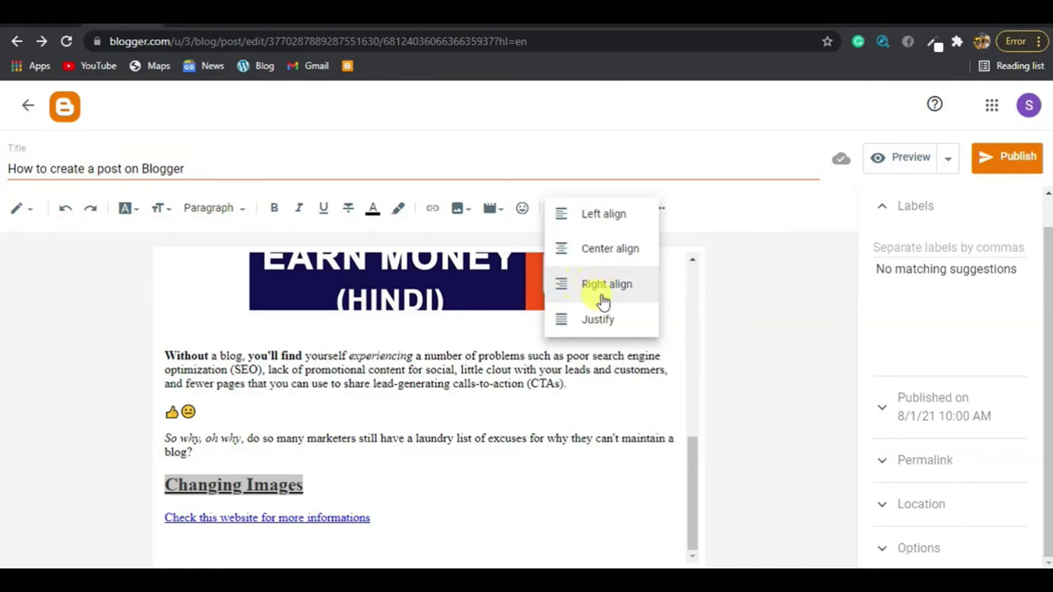
pyautogui.click(582, 250)
pyautogui.click(436, 485)
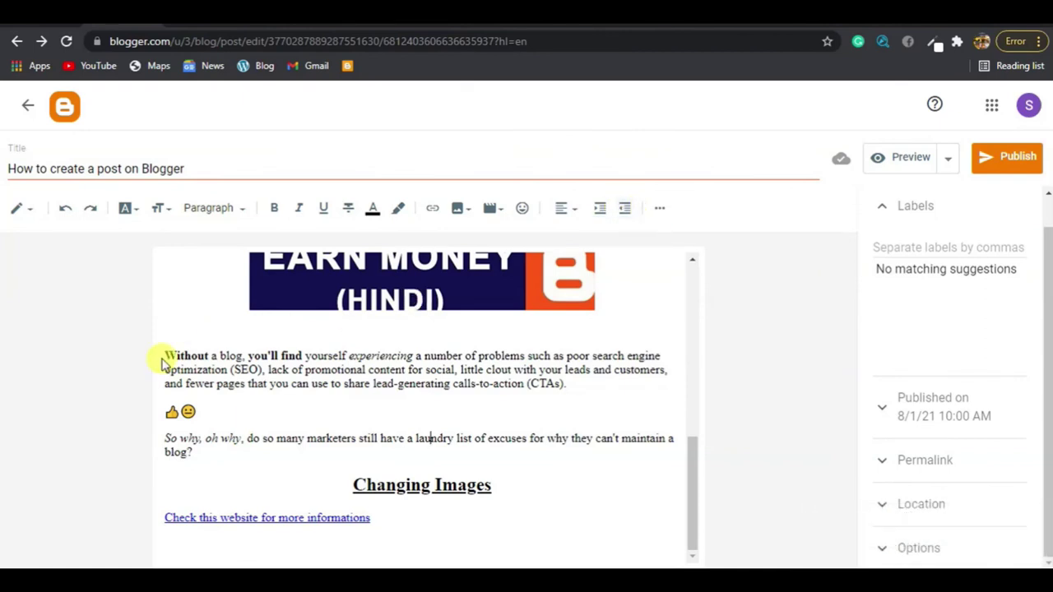
# Step: Indent the "Without a blog" paragraph and remove the indent again
pyautogui.moveTo(164, 355); pyautogui.dragTo(582, 380)
pyautogui.click(600, 208)
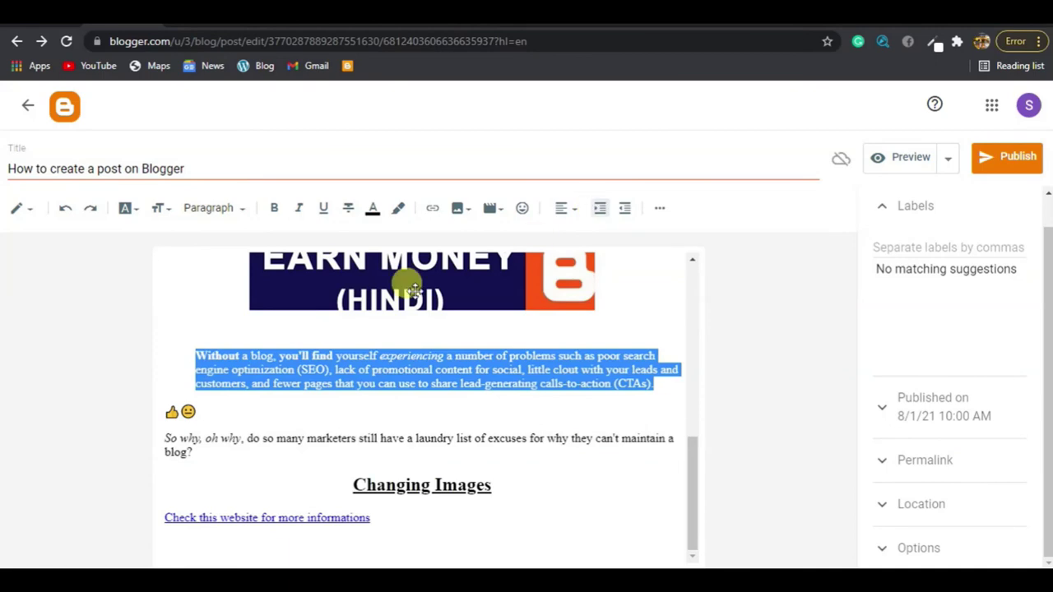
pyautogui.click(625, 211)
pyautogui.click(539, 413)
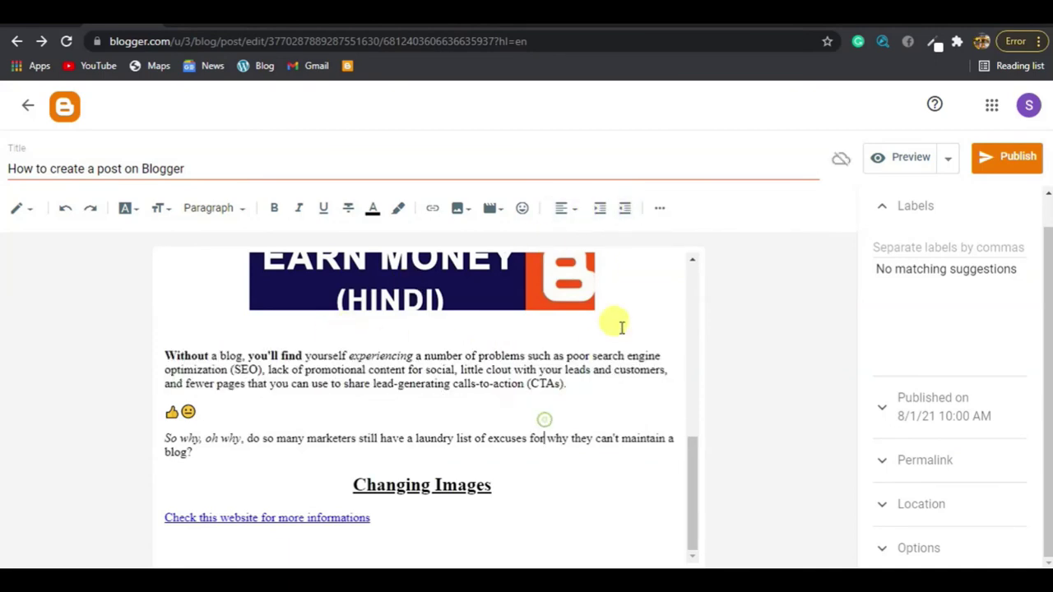
# Step: Add the lines "Rice", "Beans" and "Banana" as separate paragraphs below the website link
pyautogui.click(659, 210)
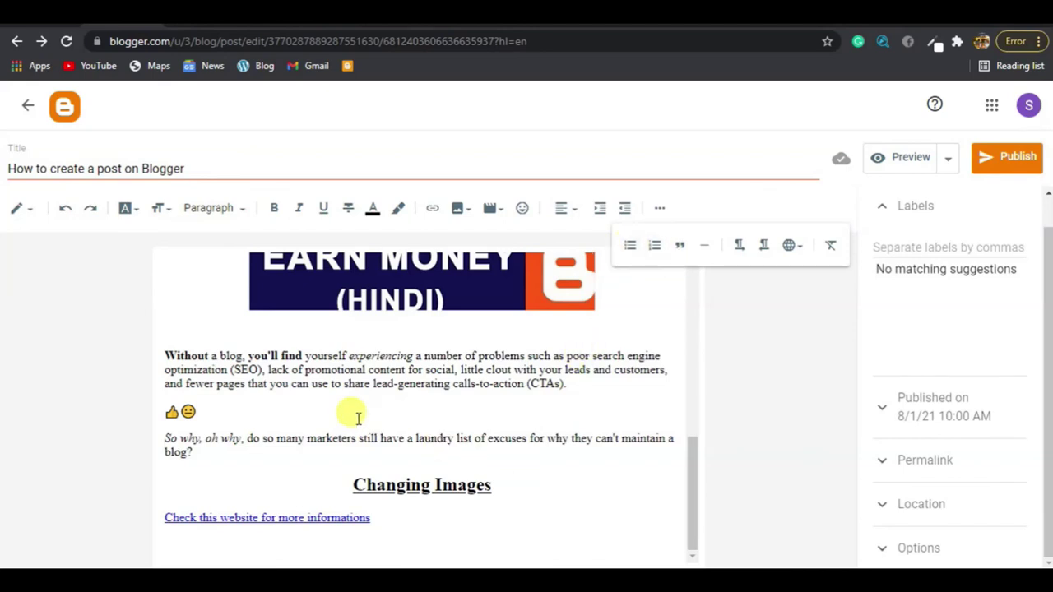
pyautogui.click(237, 478)
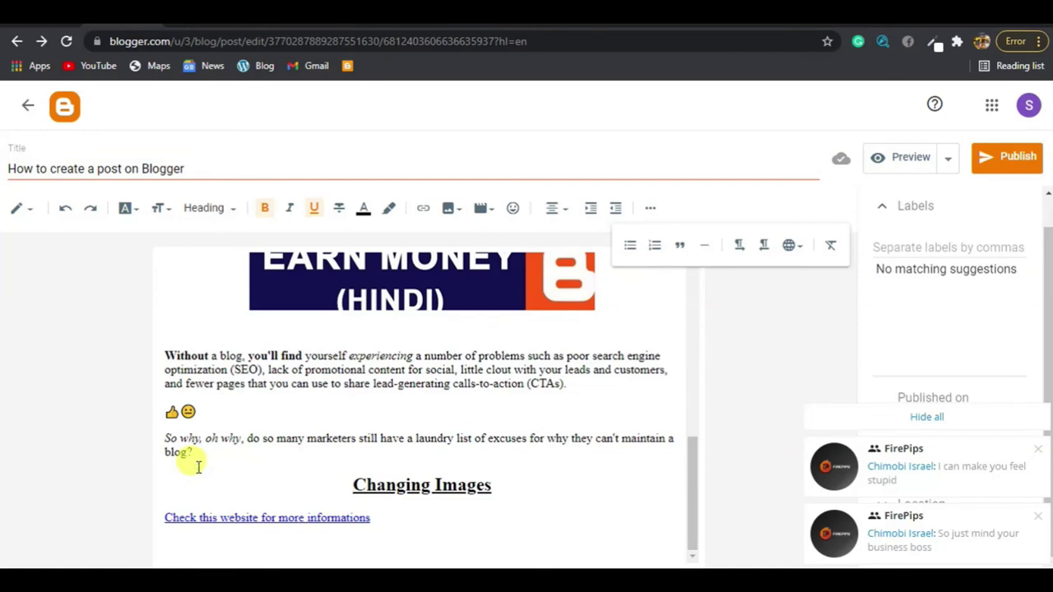
pyautogui.click(296, 544)
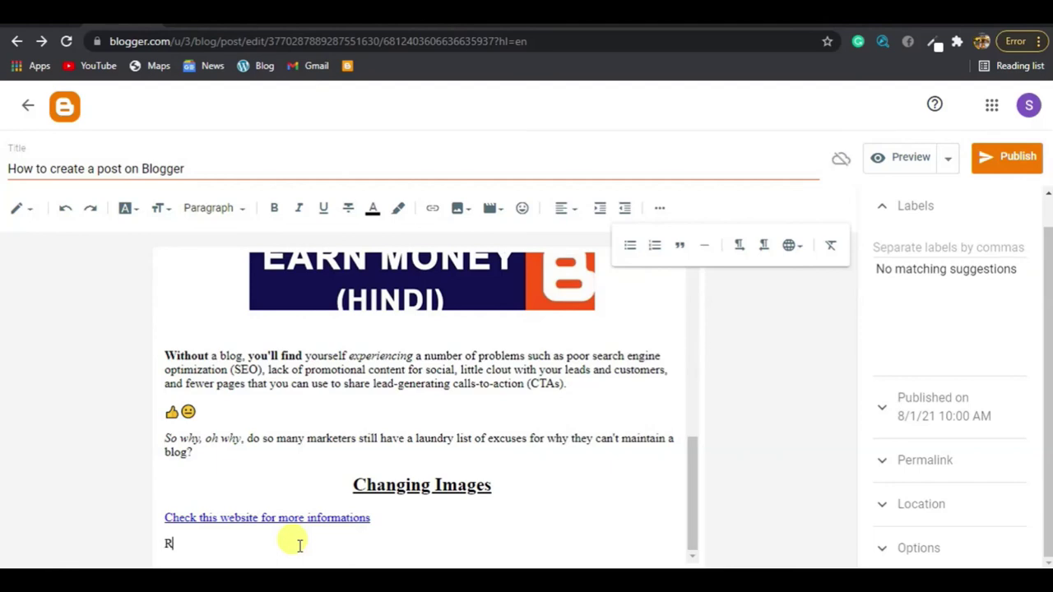
pyautogui.press('Return')
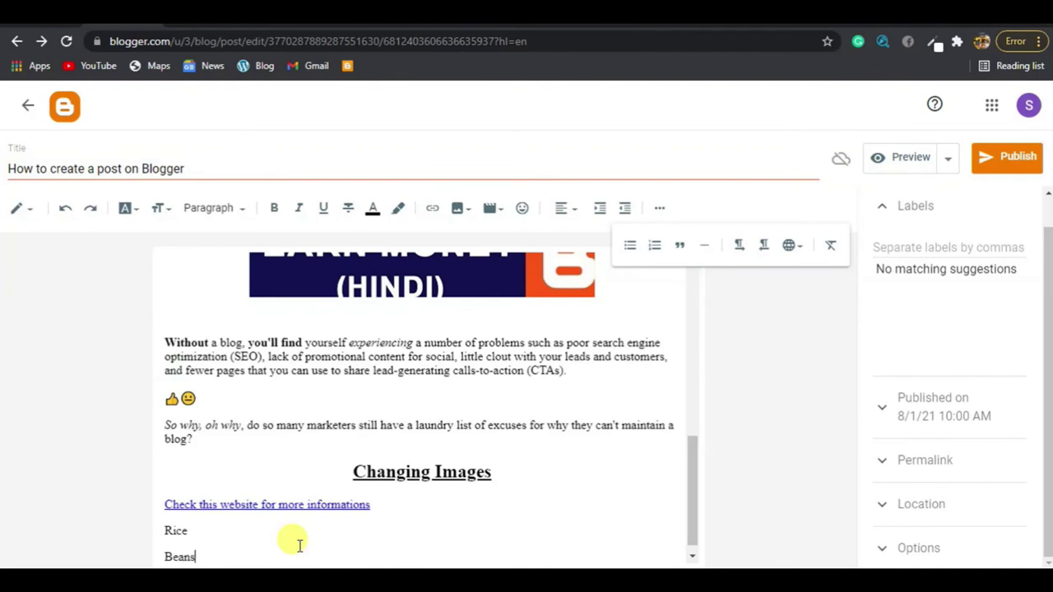
pyautogui.press('Return')
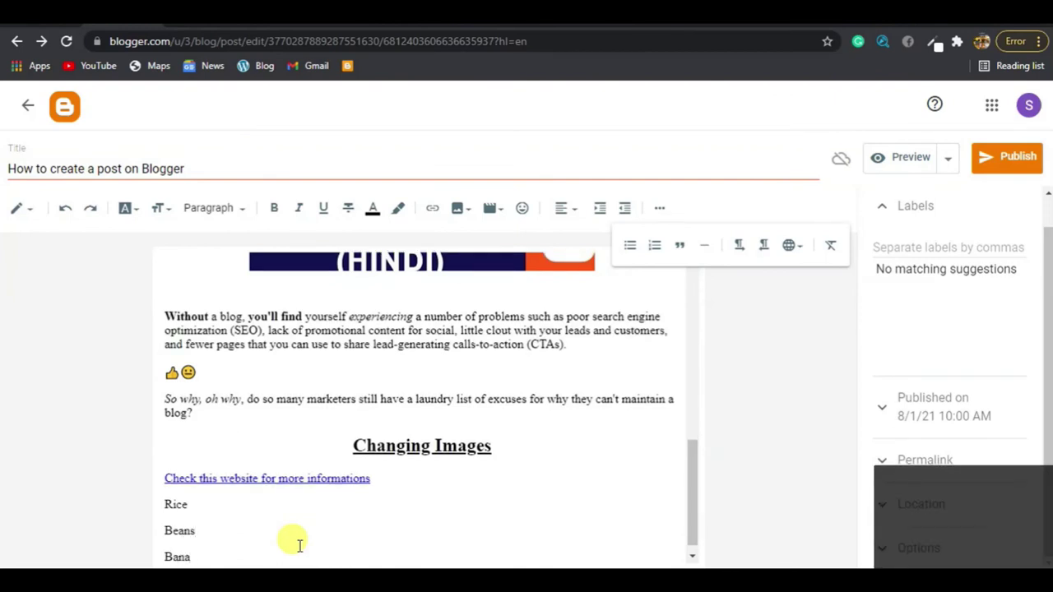
pyautogui.write('Banana')
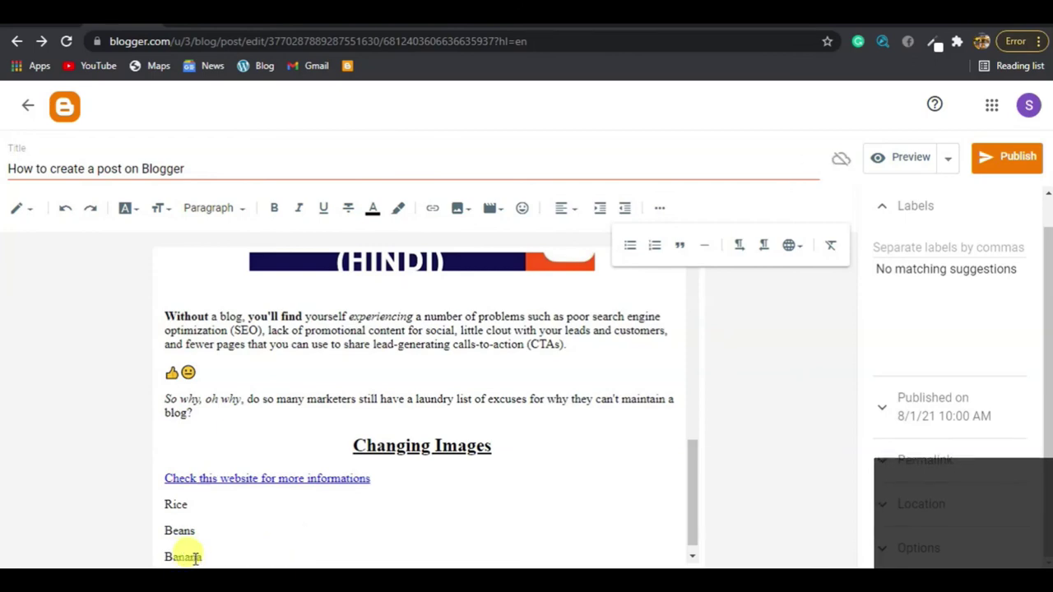
pyautogui.press('Return')
# Step: Turn the Rice, Beans and Banana lines into a bulleted list
pyautogui.moveTo(216, 534); pyautogui.dragTo(160, 481)
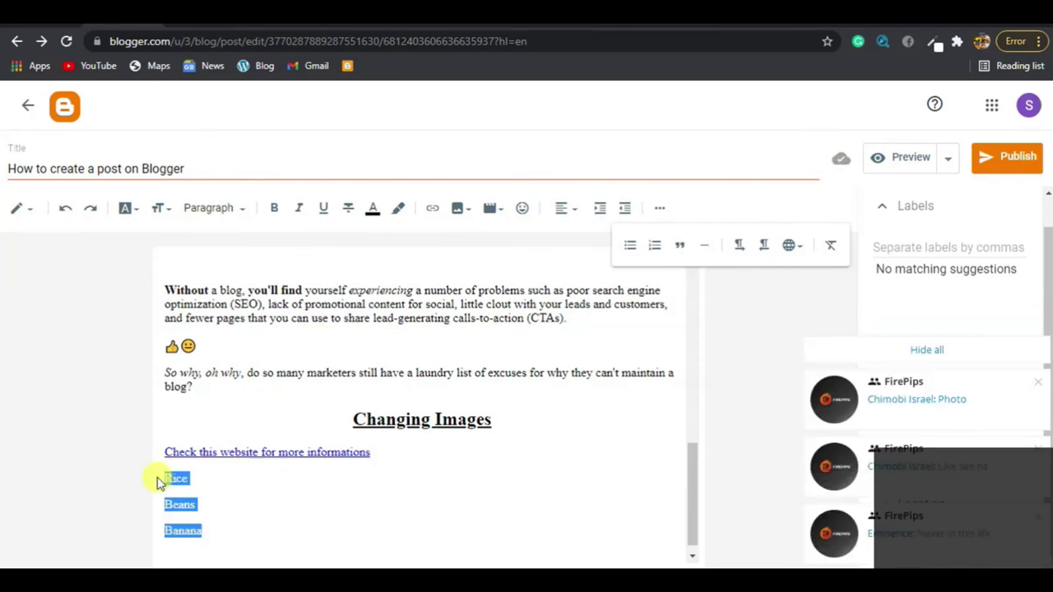
pyautogui.click(664, 210)
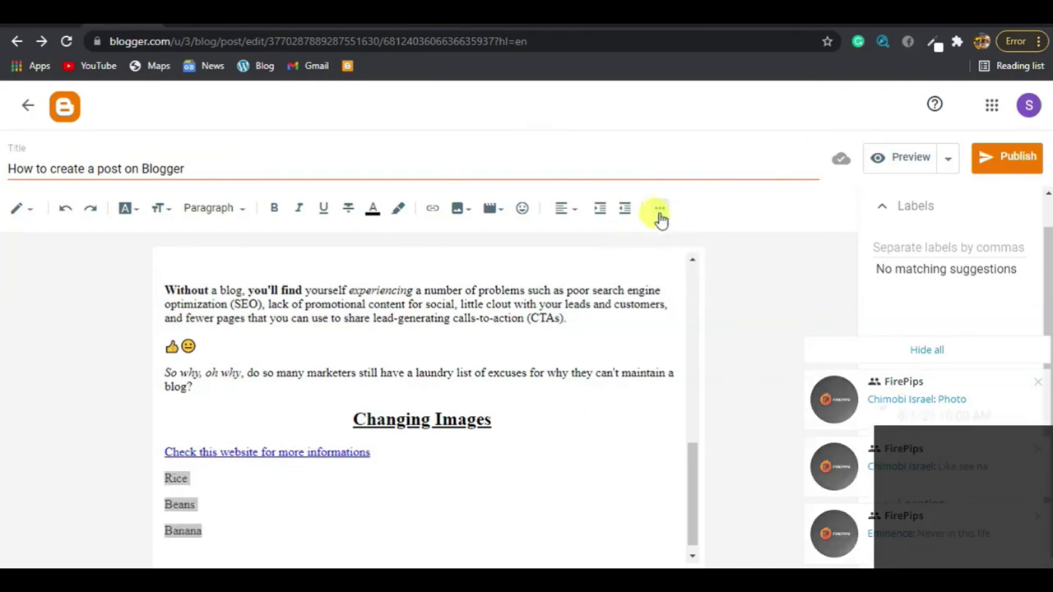
pyautogui.click(659, 210)
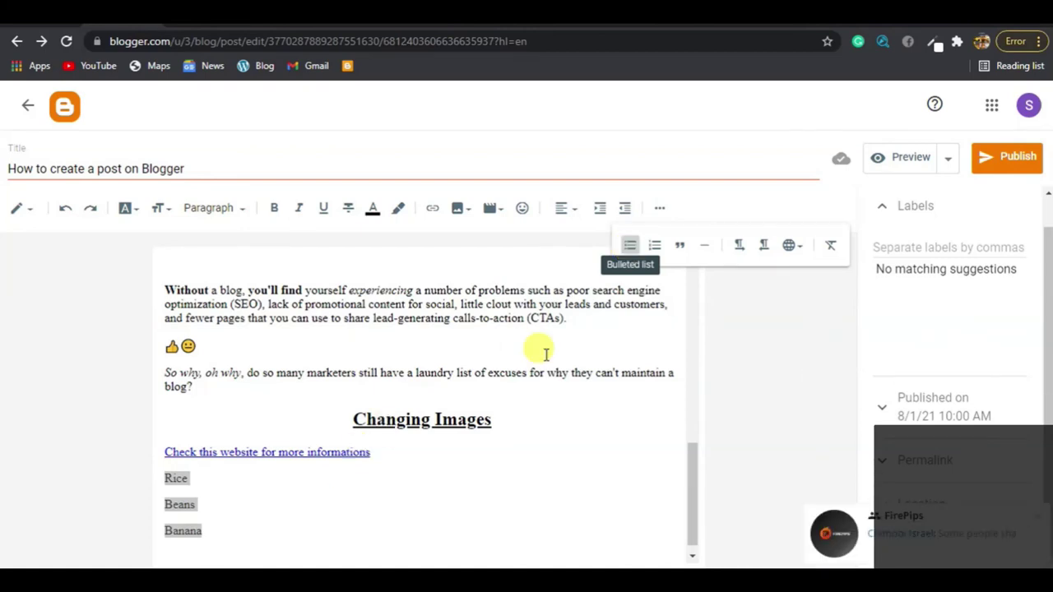
pyautogui.click(631, 246)
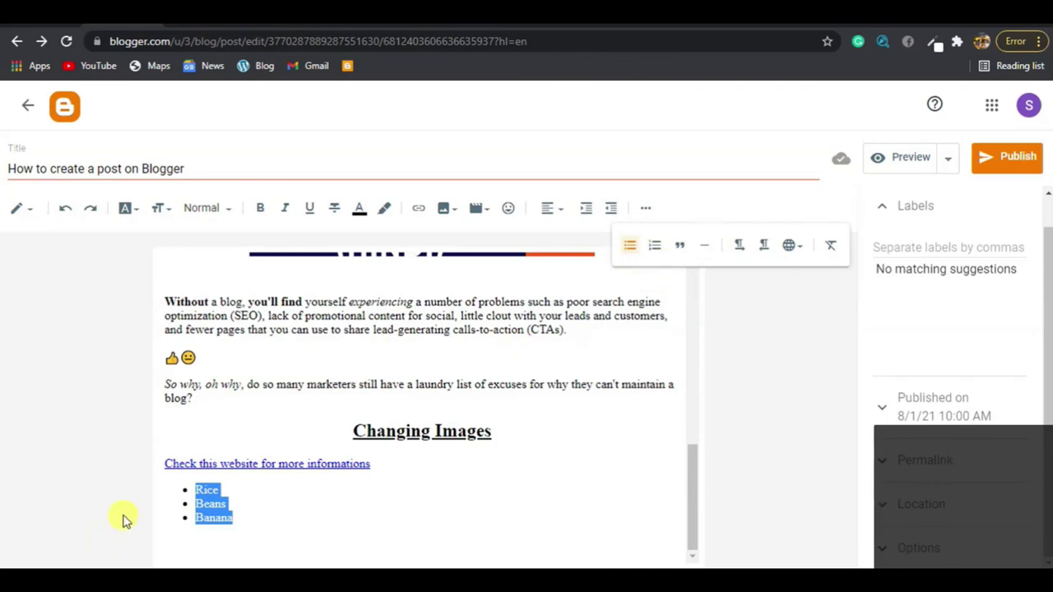
# Step: Convert the Rice, Beans and Banana bulleted list into a numbered list
pyautogui.click(655, 249)
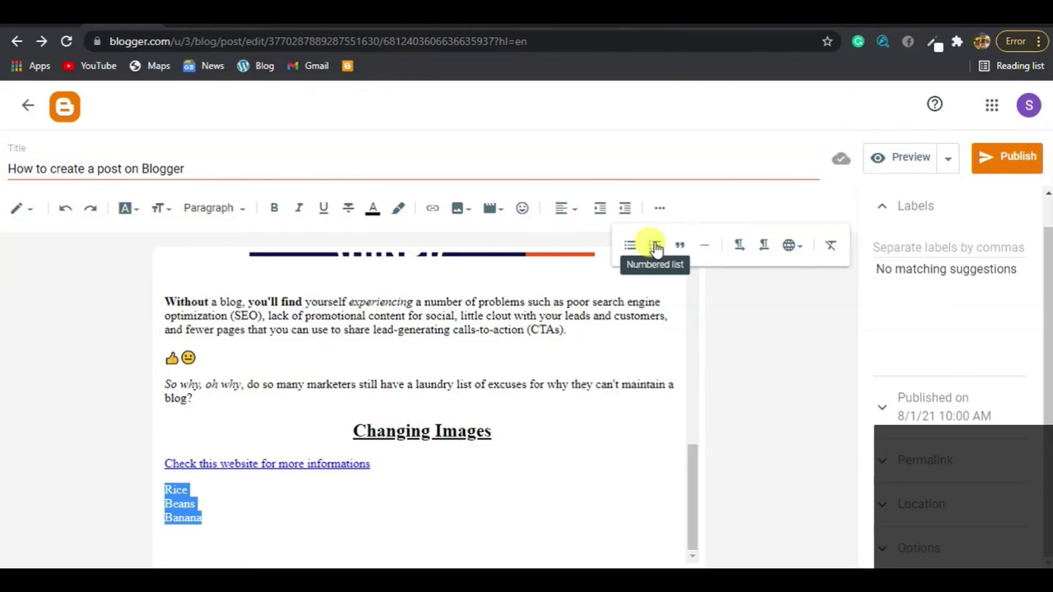
pyautogui.click(656, 247)
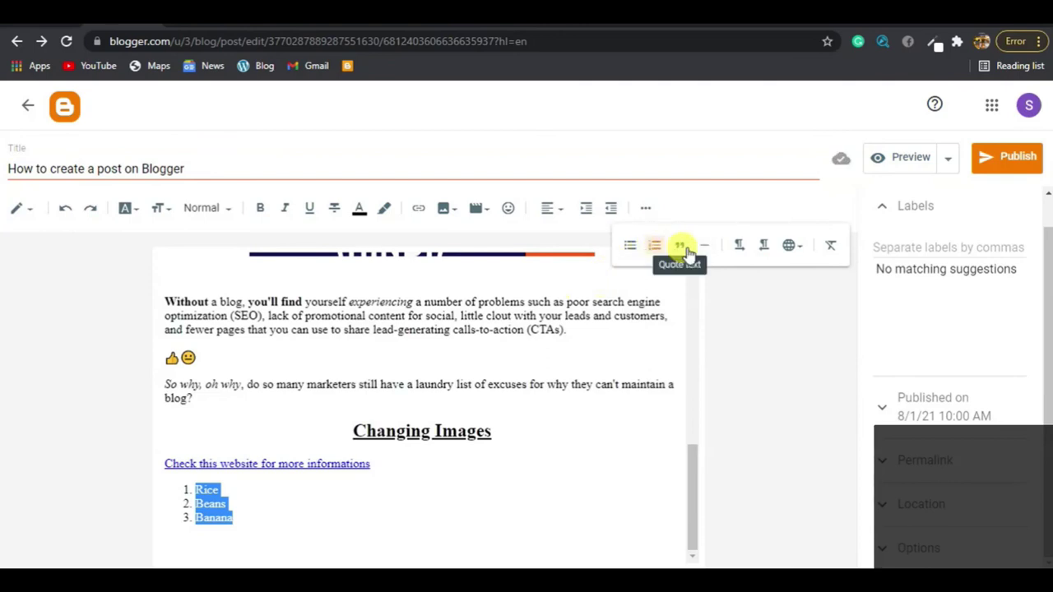
# Step: Format the "So why, oh why" paragraph as quoted text
pyautogui.click(452, 392)
pyautogui.moveTo(193, 401); pyautogui.dragTo(167, 384)
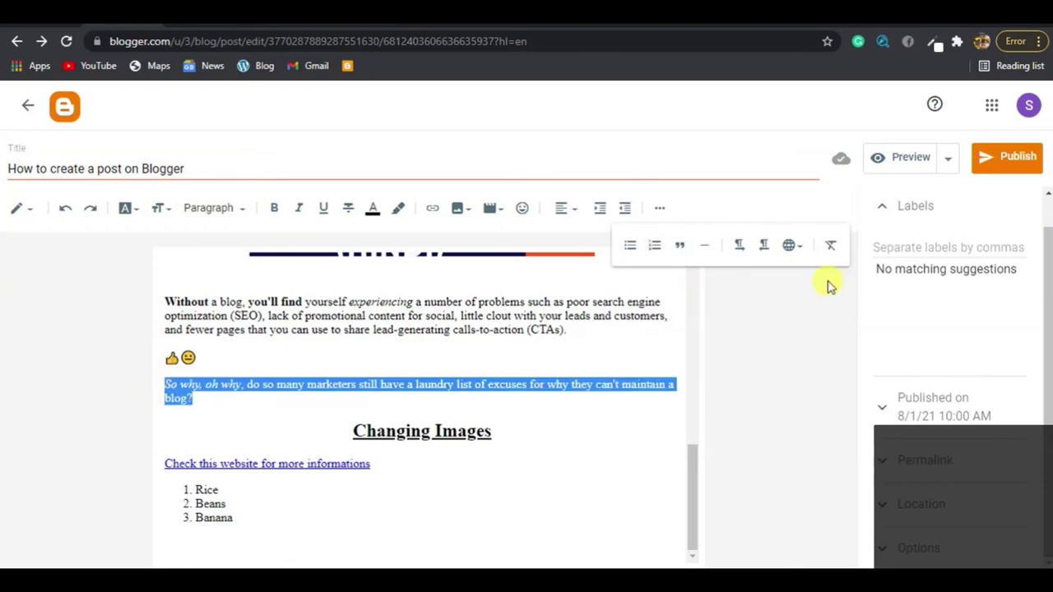
pyautogui.click(677, 249)
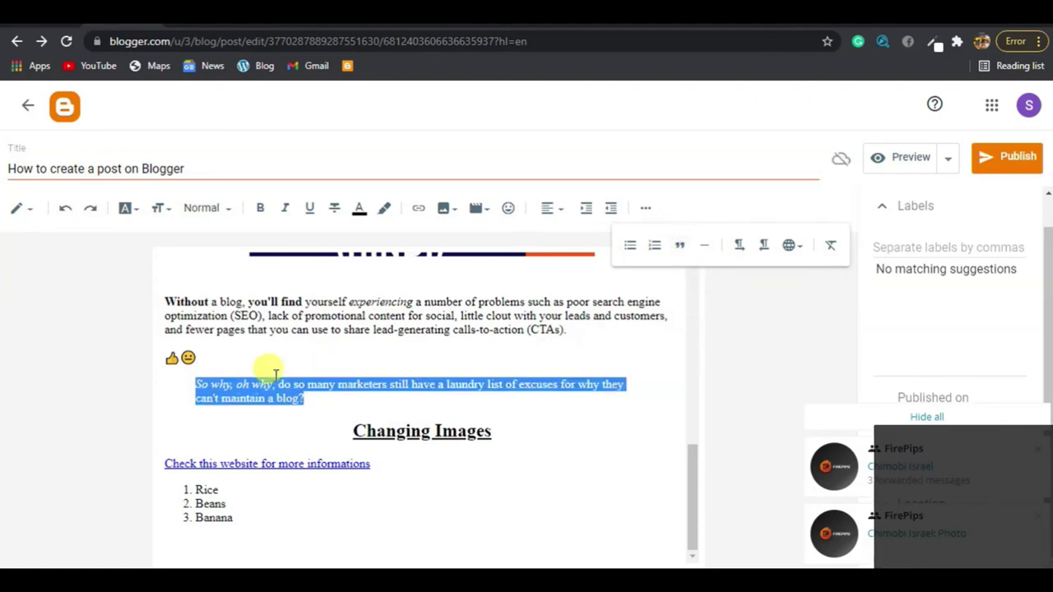
pyautogui.click(230, 415)
pyautogui.moveTo(313, 401); pyautogui.dragTo(189, 384)
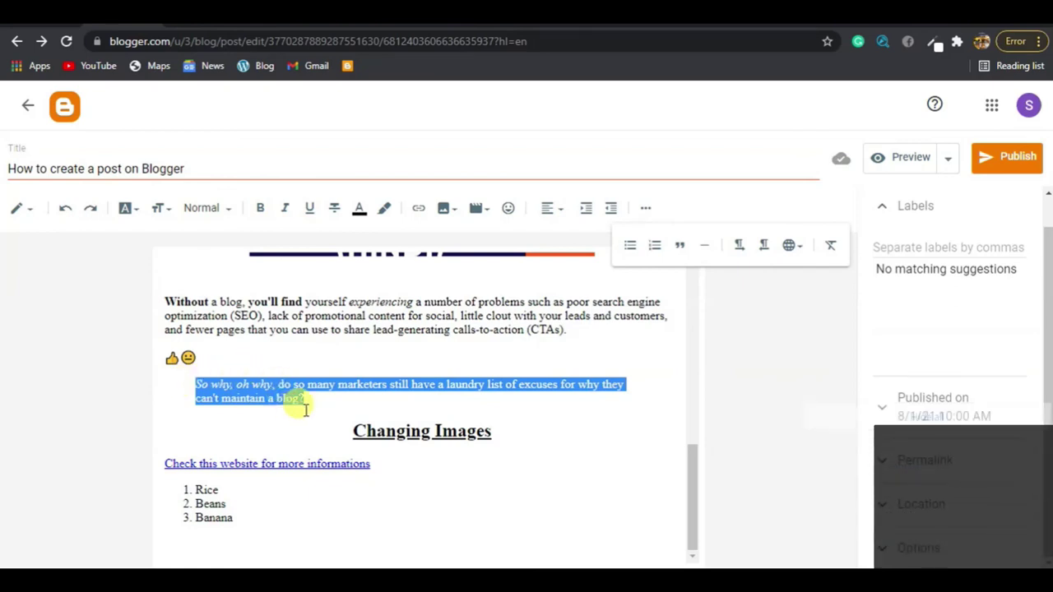
pyautogui.click(255, 339)
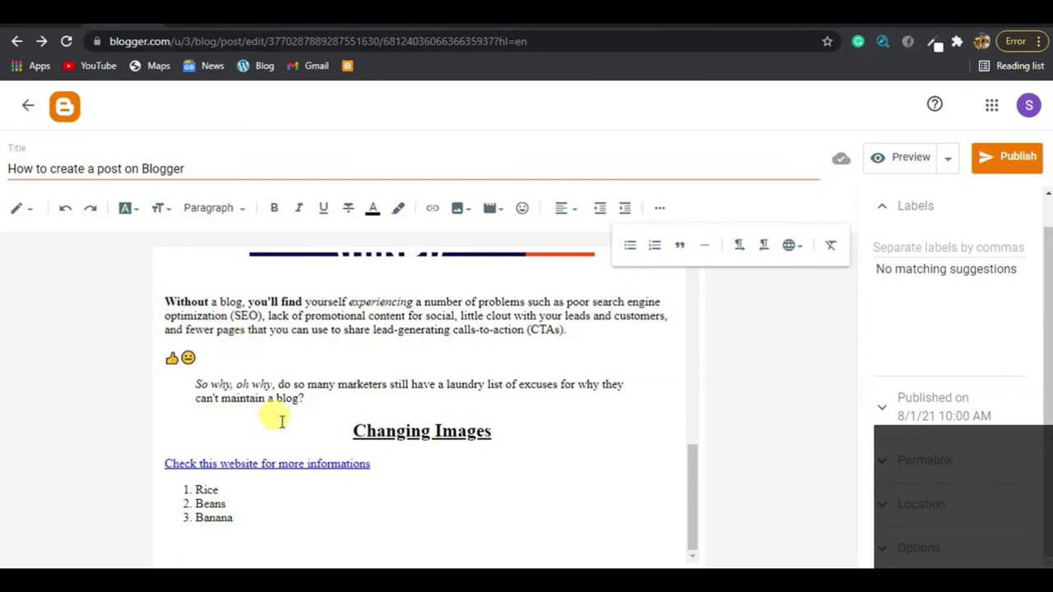
pyautogui.moveTo(303, 400); pyautogui.dragTo(203, 375)
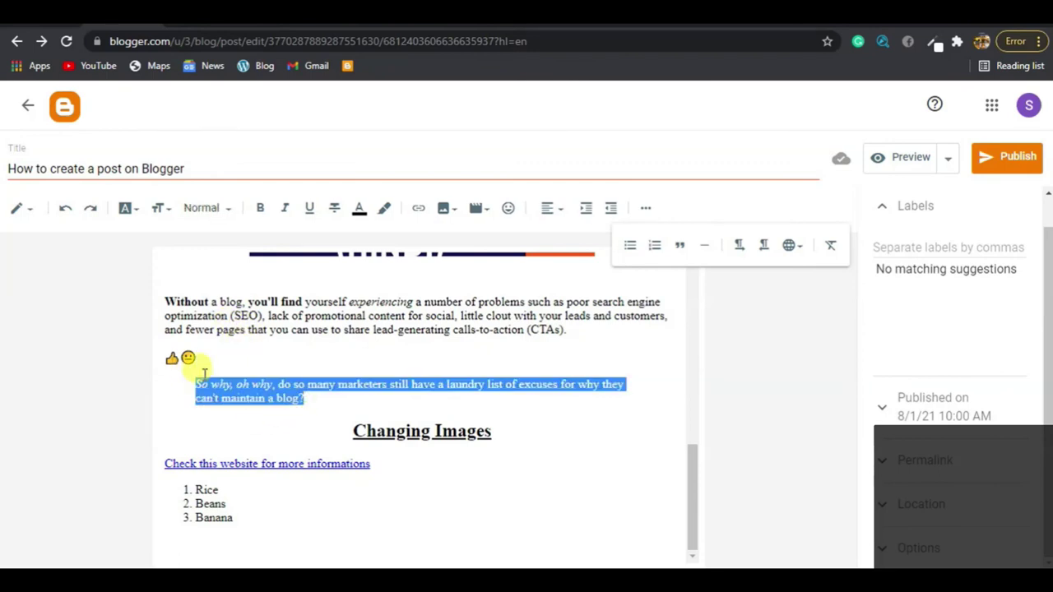
# Step: Insert a horizontal line in the "Without a blog" paragraph, after the words "little clout with"
pyautogui.click(411, 300)
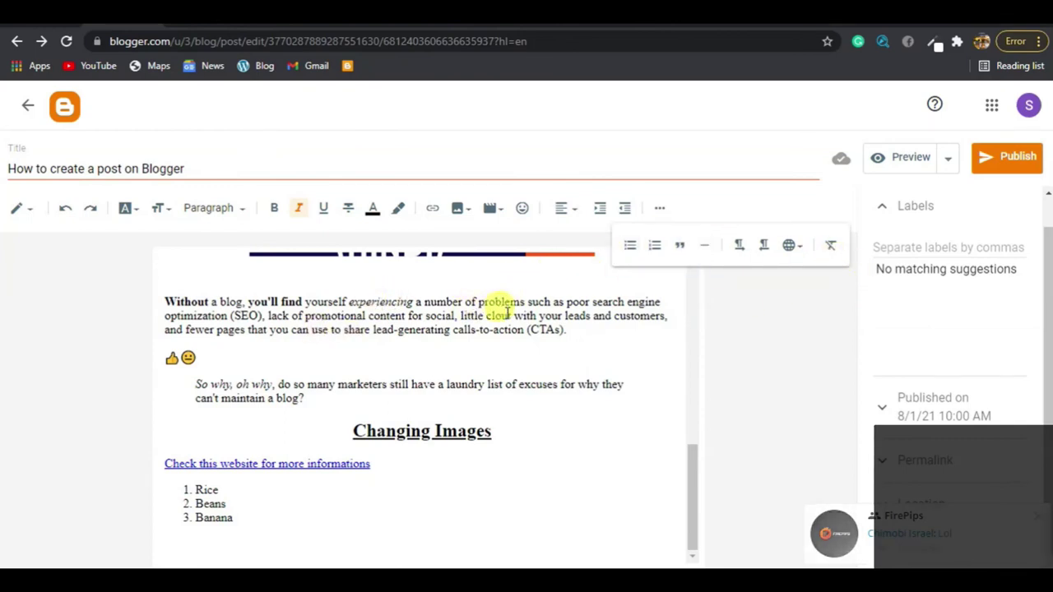
pyautogui.click(704, 245)
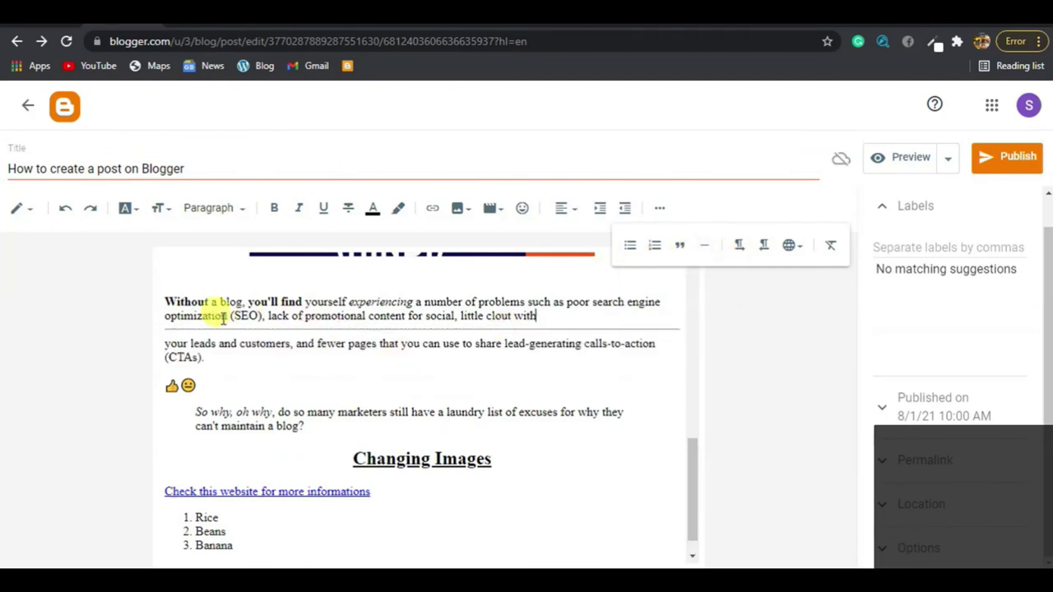
pyautogui.moveTo(163, 330); pyautogui.dragTo(306, 334)
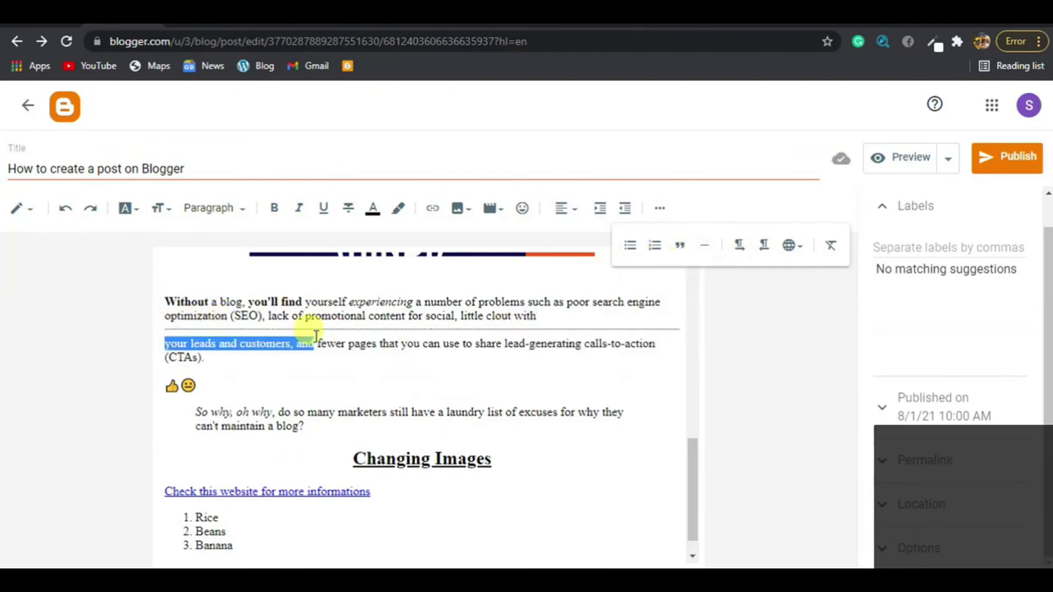
pyautogui.click(597, 331)
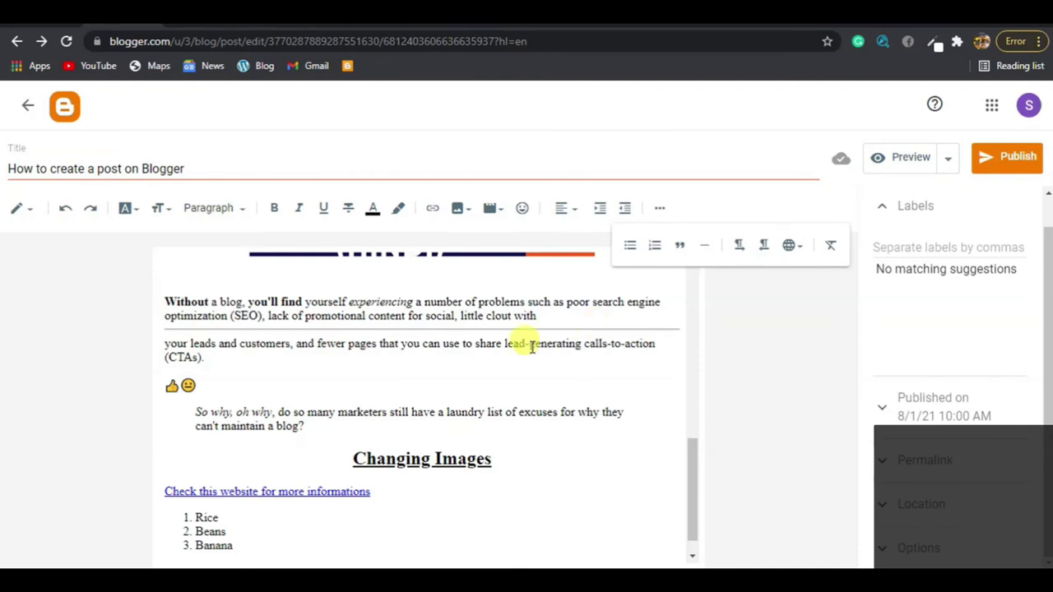
pyautogui.click(595, 324)
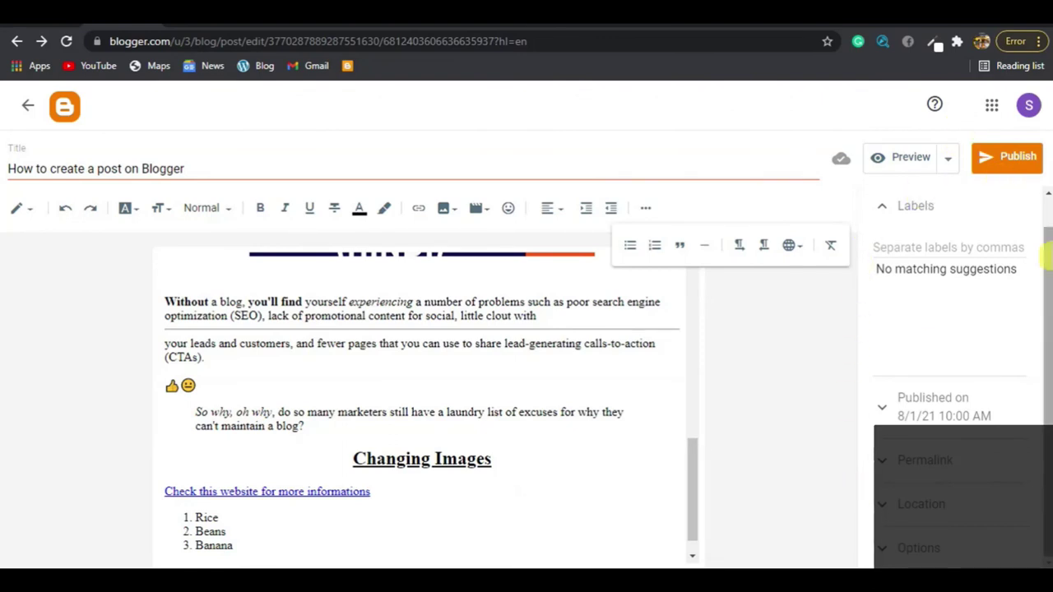
# Step: Look through the languages offered by Input Tools without choosing one, and collapse the extra formatting options
pyautogui.scroll(1, 1042, 217)
pyautogui.moveTo(1042, 217); pyautogui.dragTo(1049, 377)
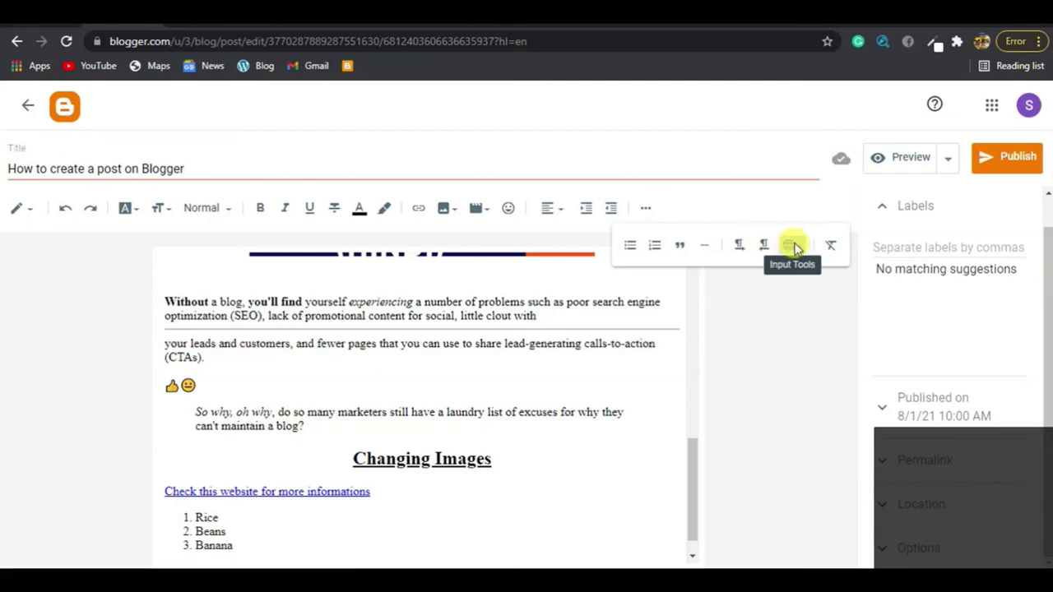
pyautogui.click(792, 247)
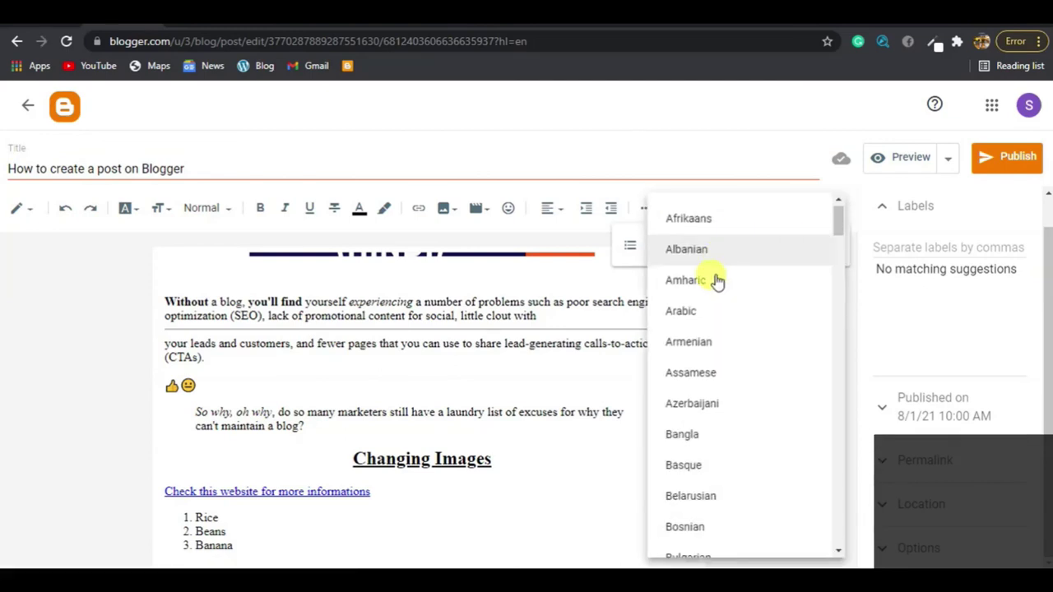
pyautogui.scroll(-10, 729, 388)
pyautogui.scroll(7, 724, 330)
pyautogui.click(713, 169)
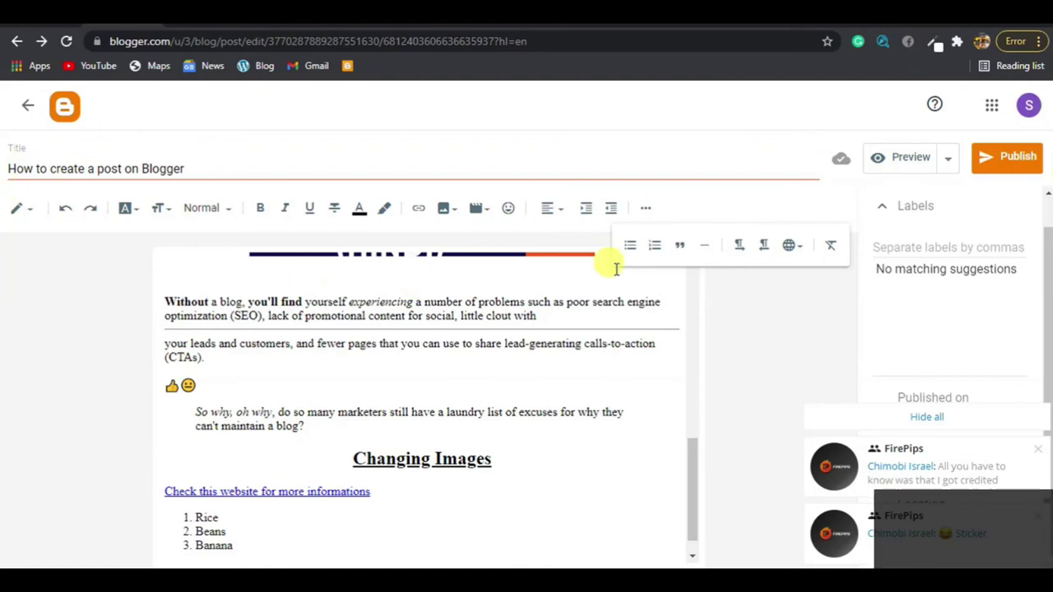
pyautogui.click(646, 207)
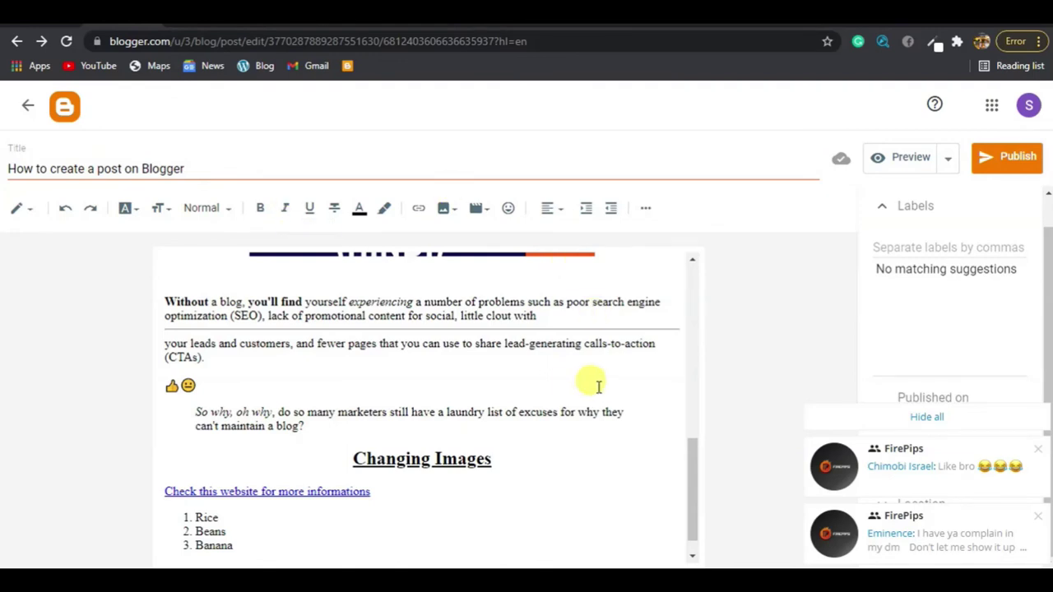
pyautogui.scroll(10, 594, 385)
pyautogui.scroll(-5, 593, 386)
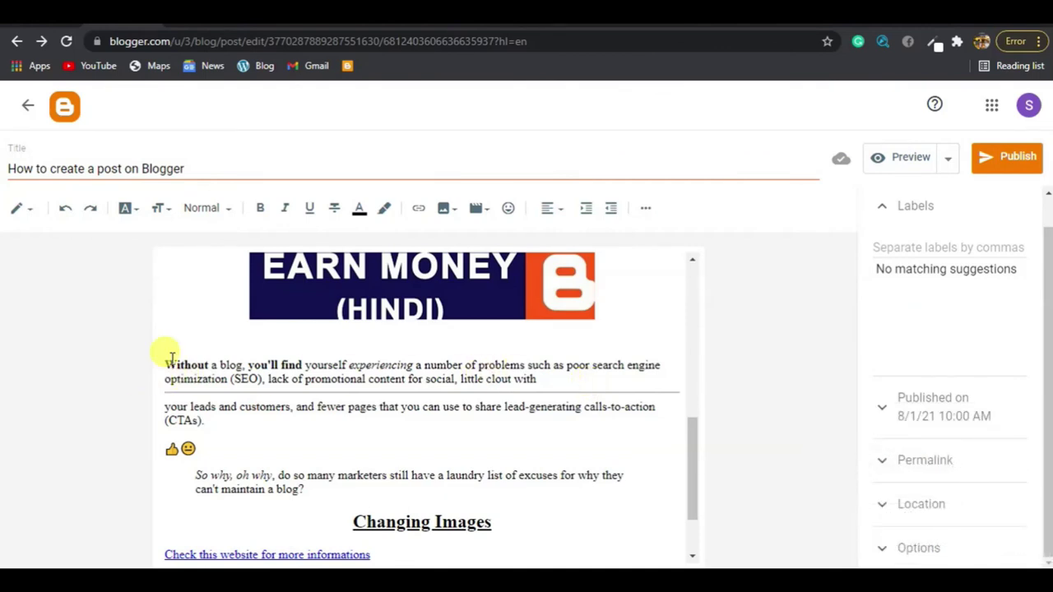
pyautogui.moveTo(167, 359); pyautogui.dragTo(134, 364)
pyautogui.click(247, 434)
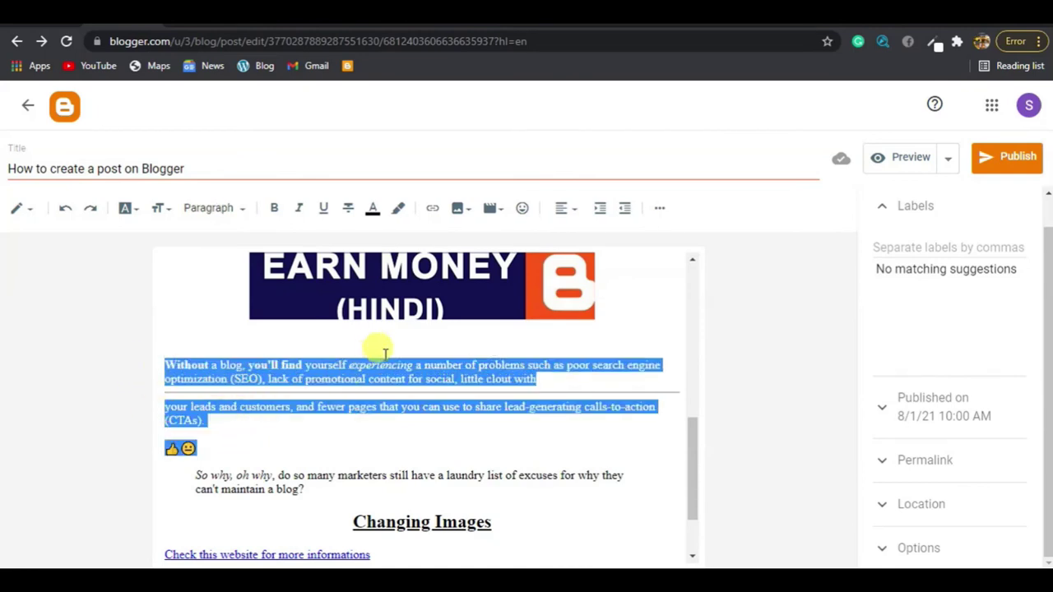
pyautogui.click(614, 477)
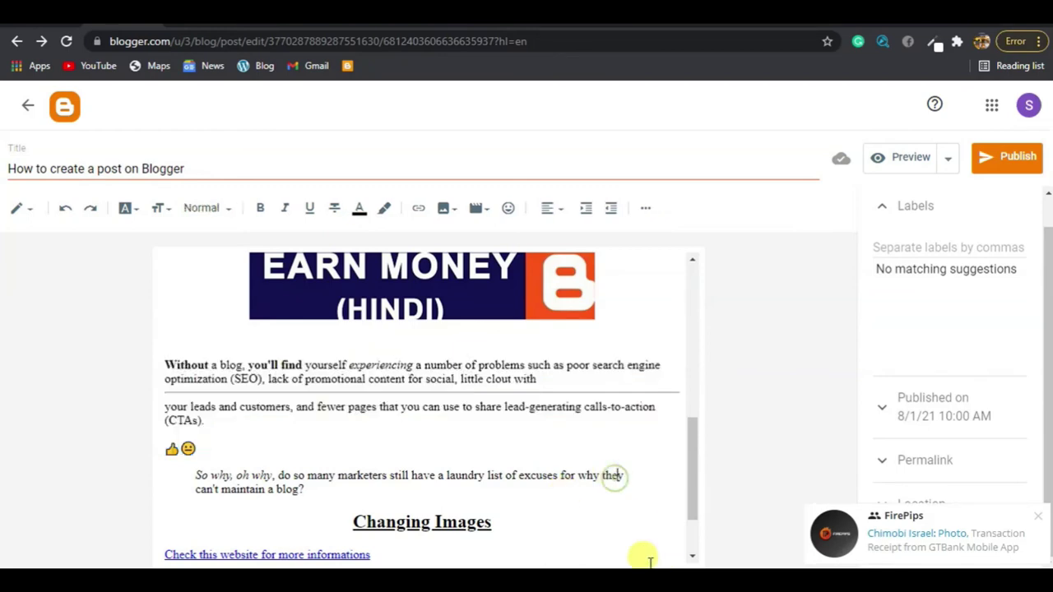